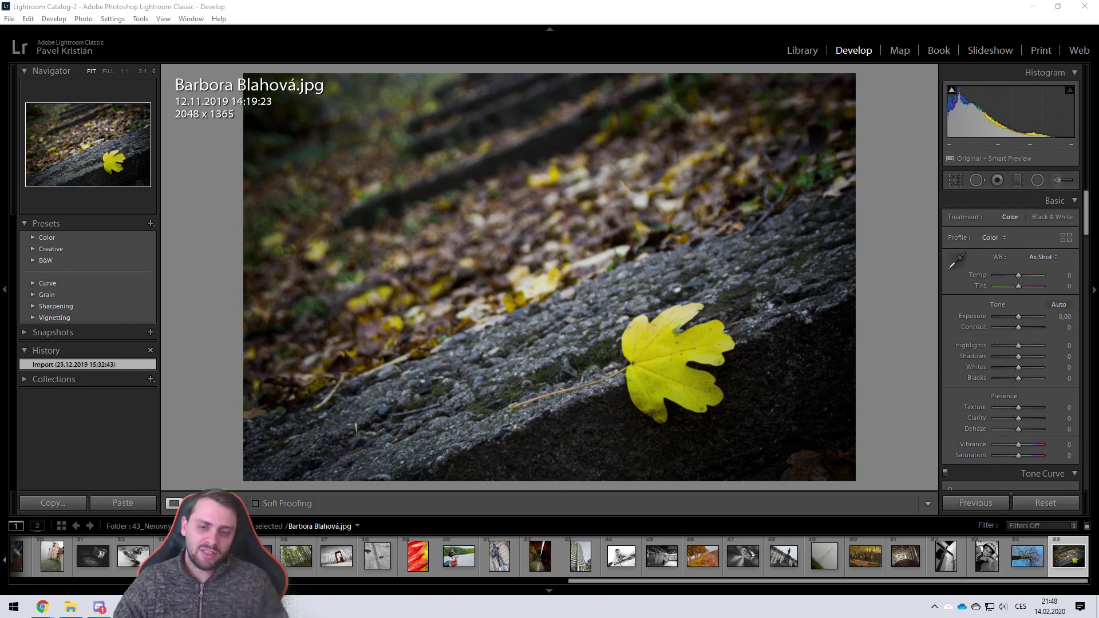
- Inspect the yellow leaf photo at 1:1 magnification, return it to the fitted view and open the bare tree photo
click(680, 360)
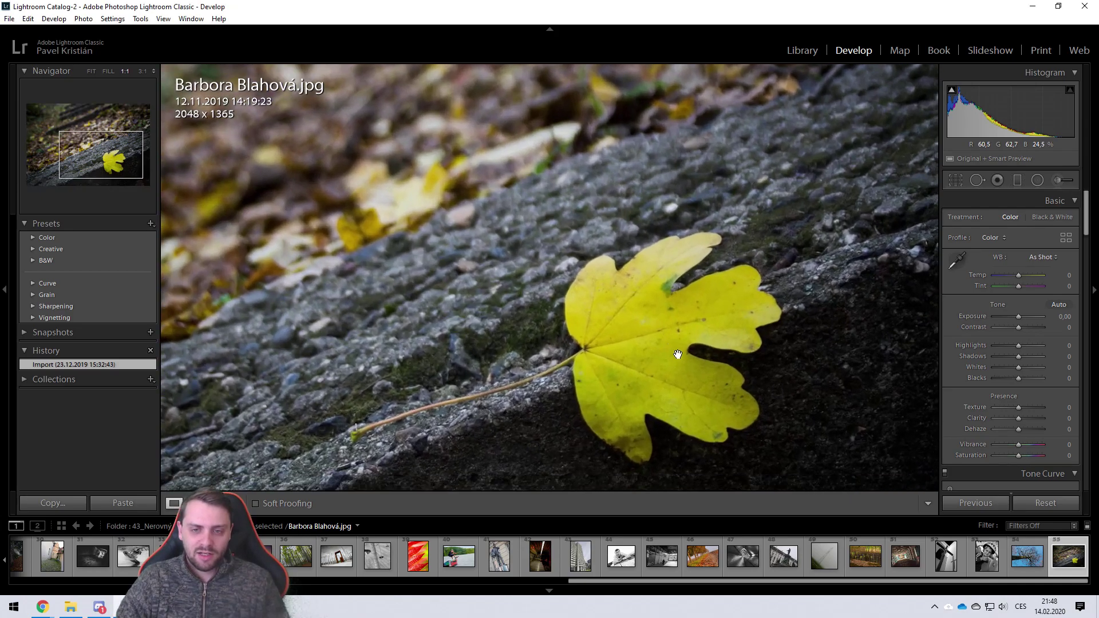
click(639, 366)
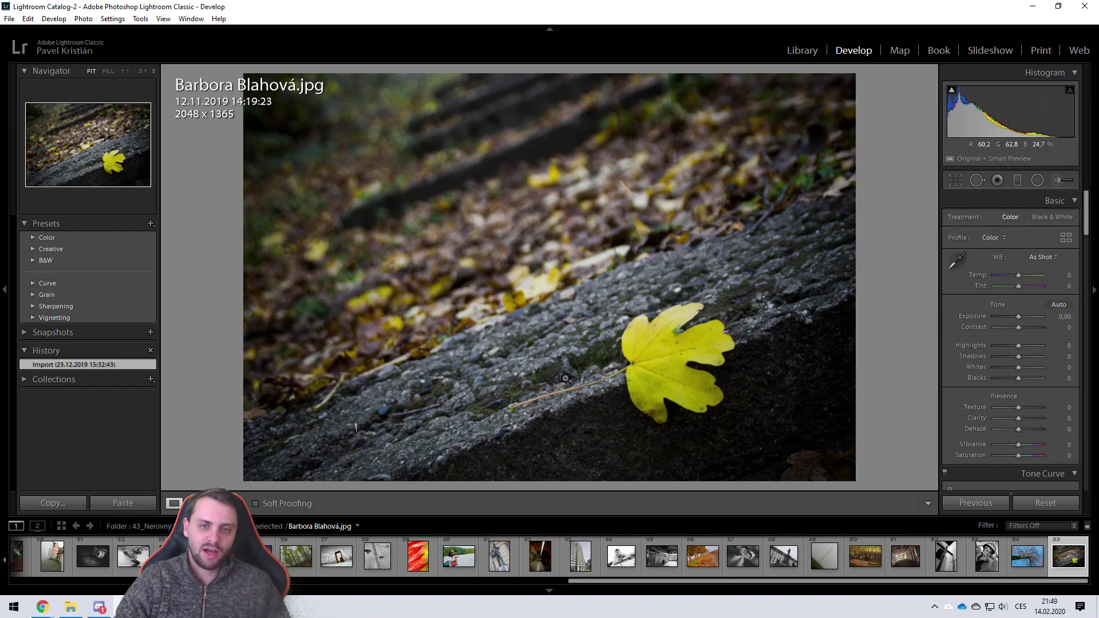
click(1026, 567)
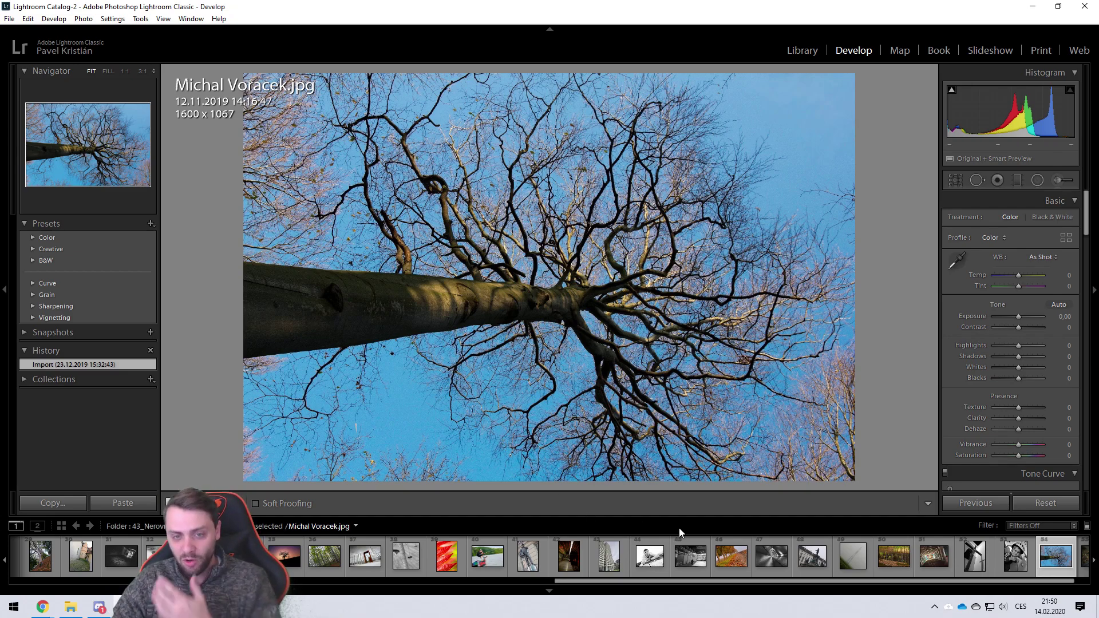
mouse_move(767, 583)
mouse_down()
mouse_move(748, 584)
mouse_move(760, 585)
mouse_up()
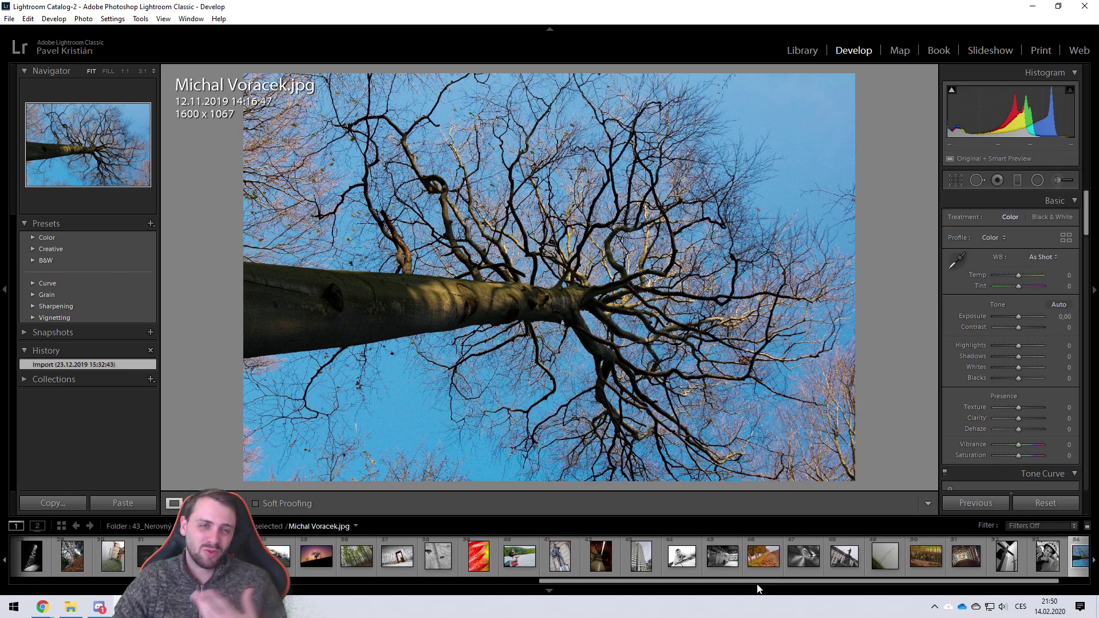
- Open the black-and-white portrait of the boy in a helmet, rotate it by about 31 degrees and crop it to 465 x 620
click(1063, 571)
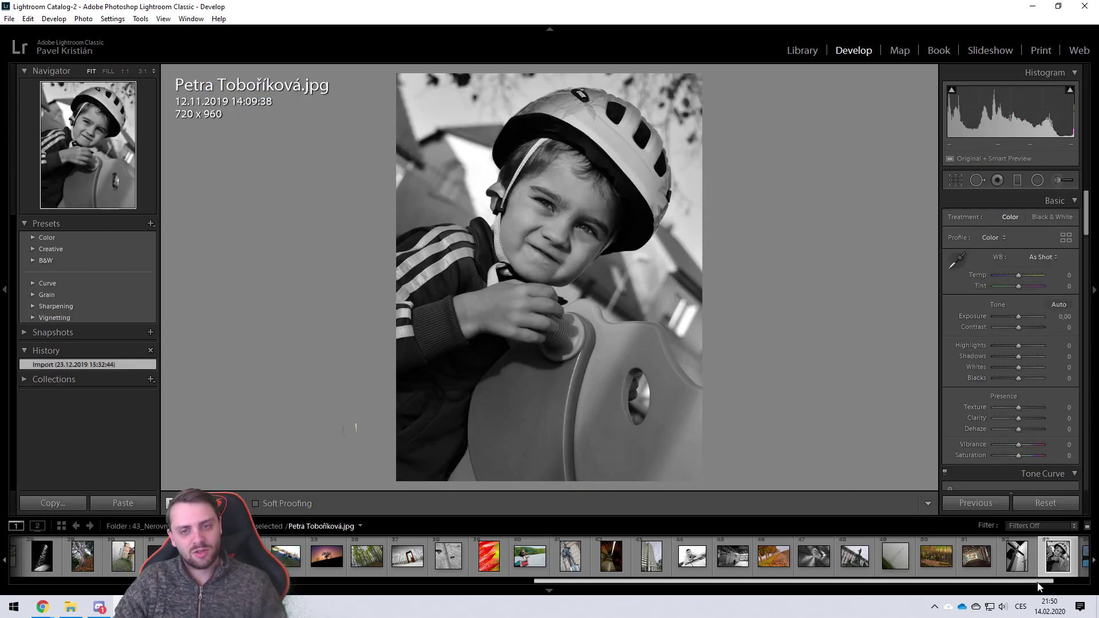
click(956, 180)
drag(780, 155, 629, 16)
drag(586, 175, 611, 211)
key(Return)
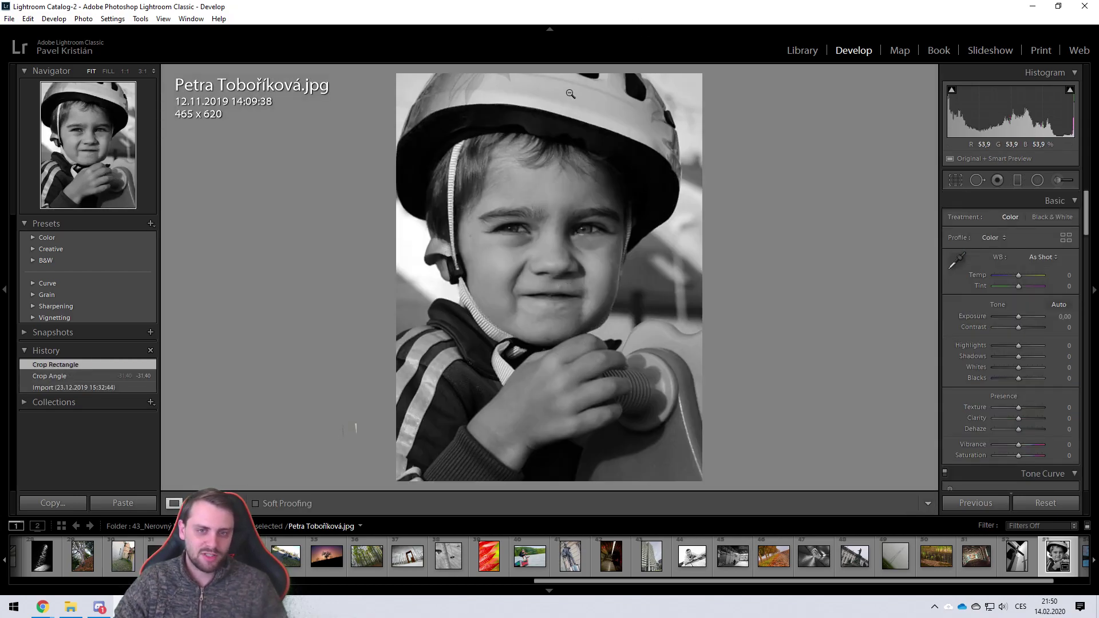
- Compare the cropped boy portrait with its original through the edit history, and leave it at the import state
click(95, 388)
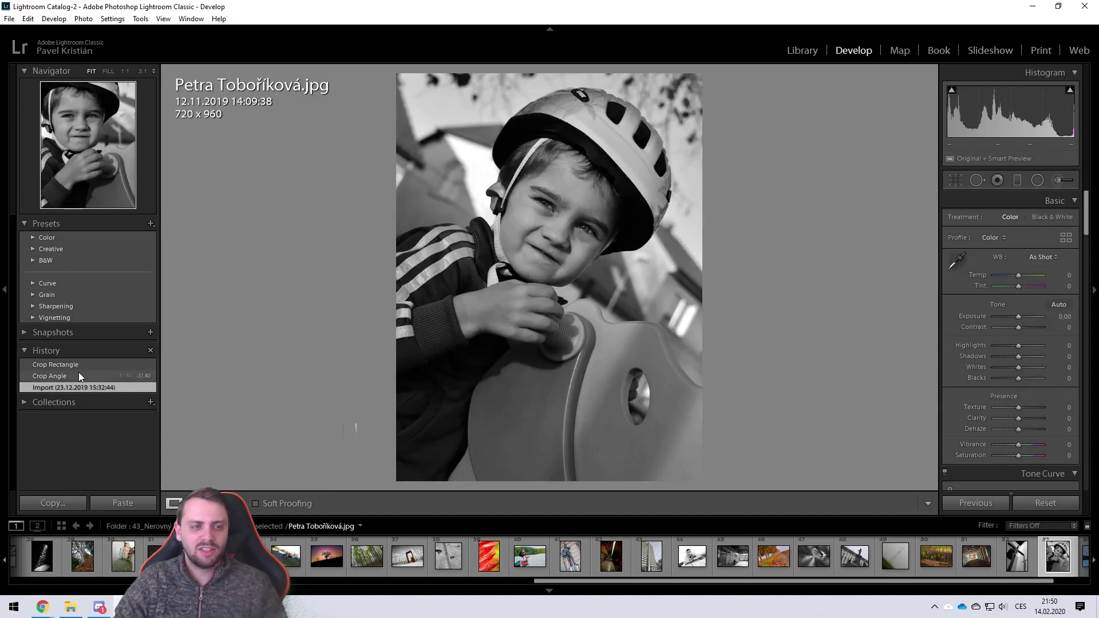
click(78, 368)
click(98, 389)
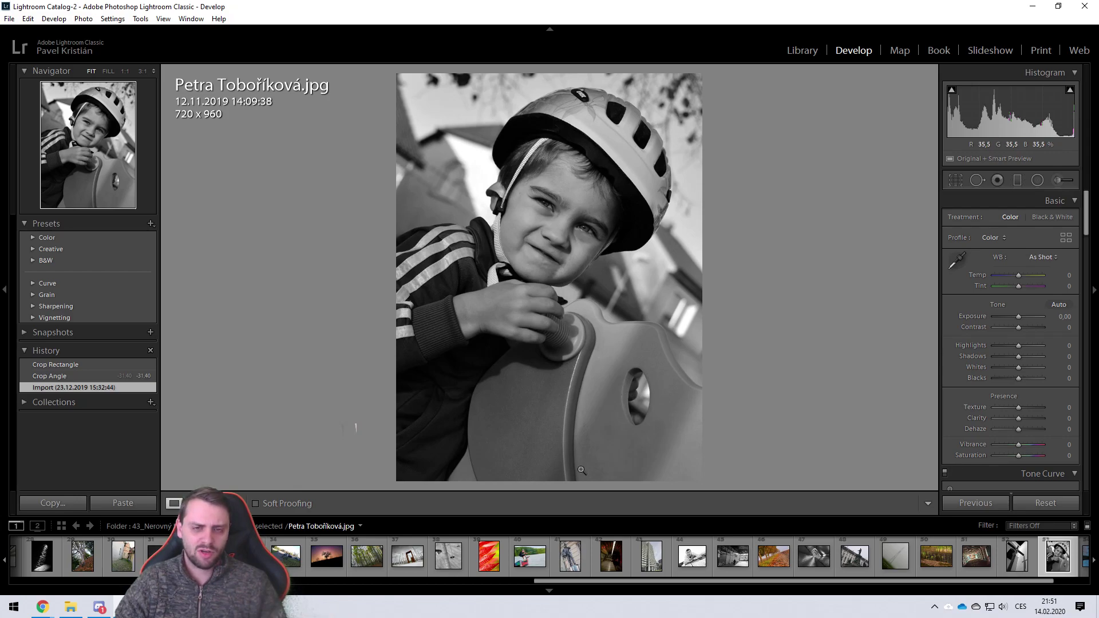
- View the black-and-white crucifix photo, and open the tilted graffiti tunnel photo
click(1003, 569)
drag(1005, 582, 982, 586)
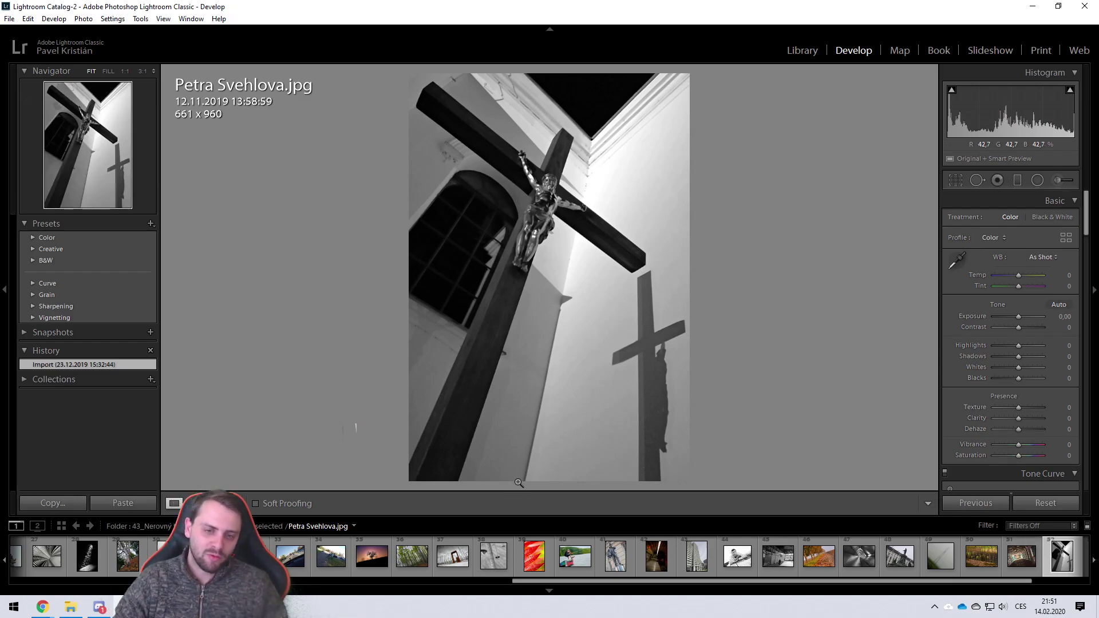
click(1024, 575)
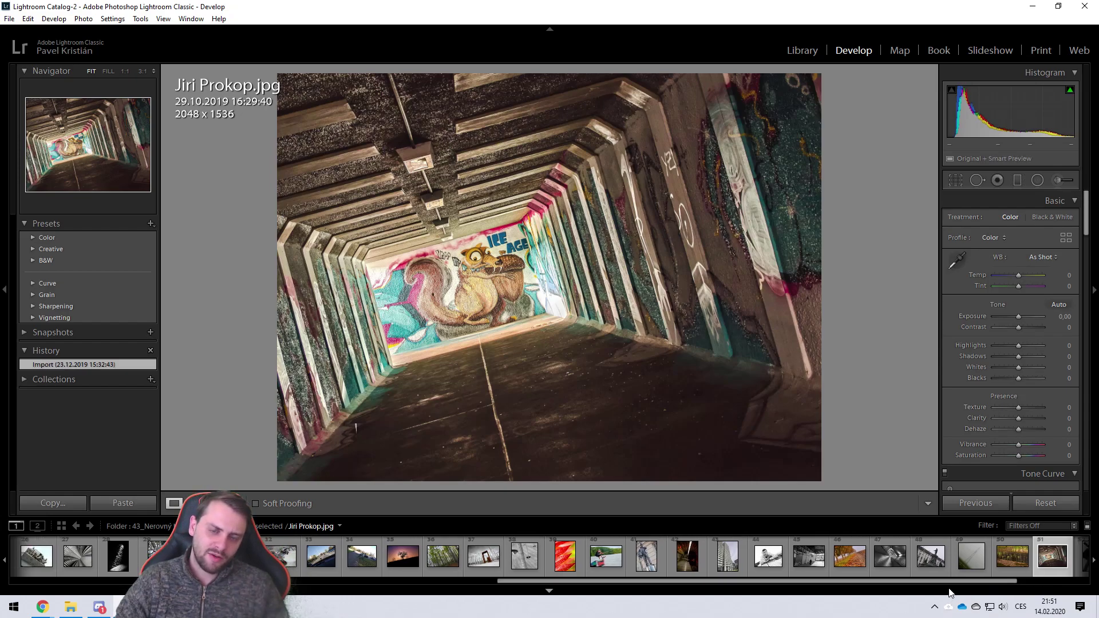
- Straighten the tunnel photo to a crop angle of 15.21, and restore its import state from the edit history
click(956, 181)
drag(815, 61, 900, 141)
key(Return)
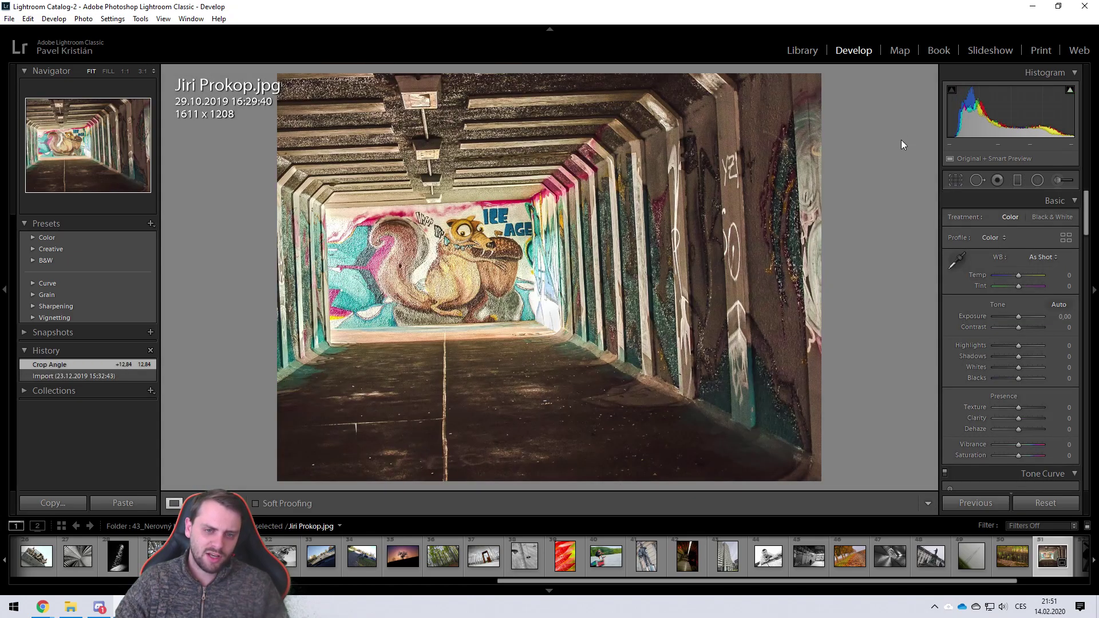
click(954, 183)
drag(864, 97, 849, 131)
key(Return)
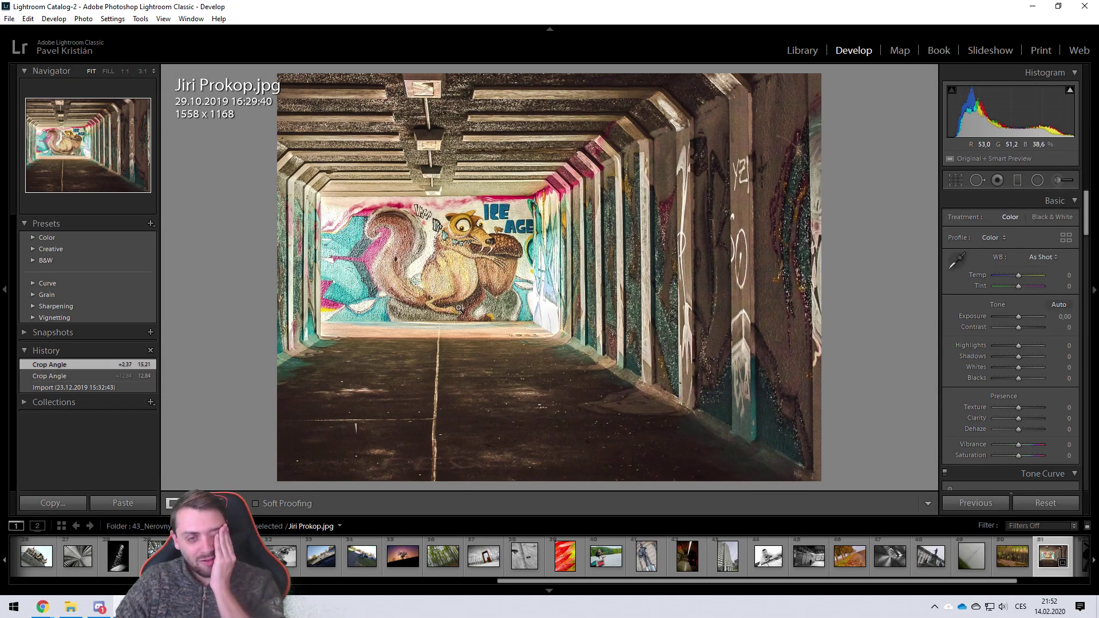
click(103, 388)
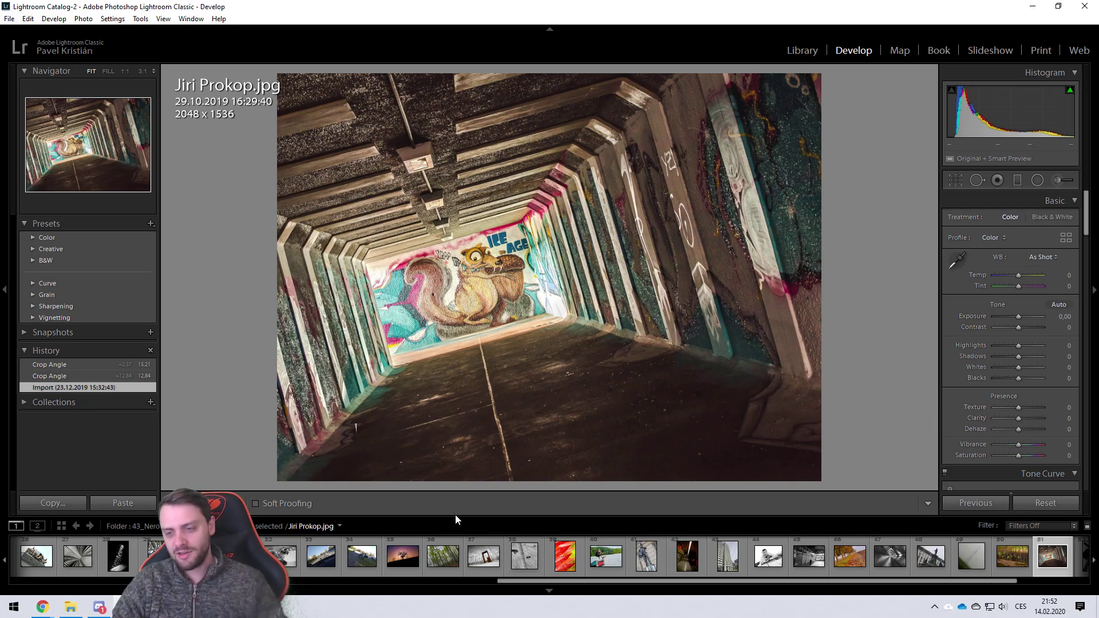
- Examine the tilt in the leaf-covered waterfall photo and the foggy pylon photo, switching between the two
click(1008, 574)
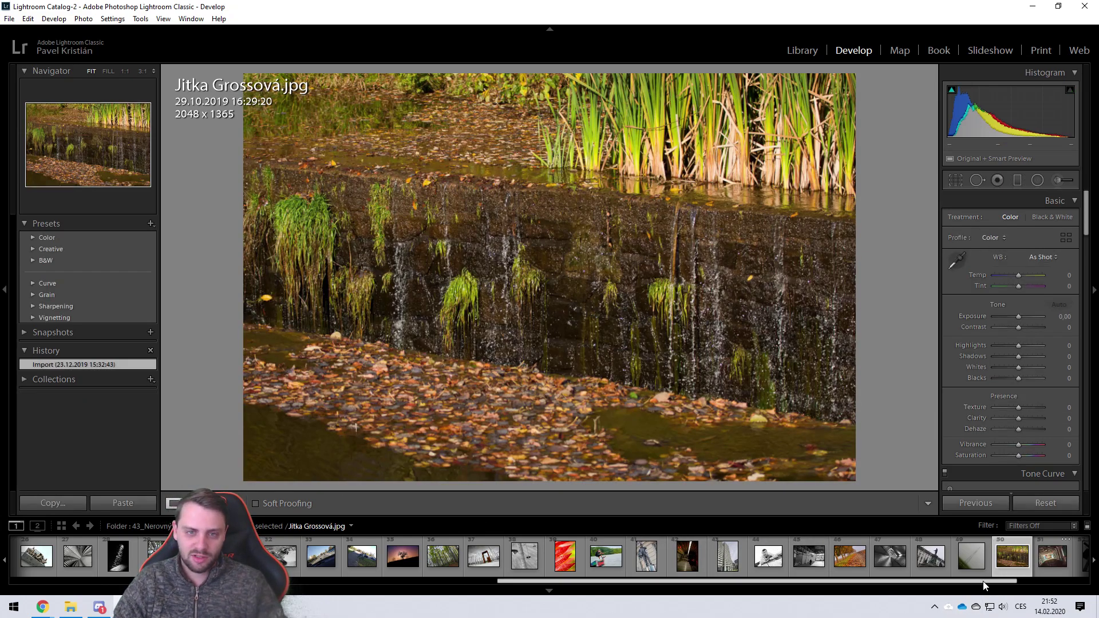
drag(986, 588, 972, 588)
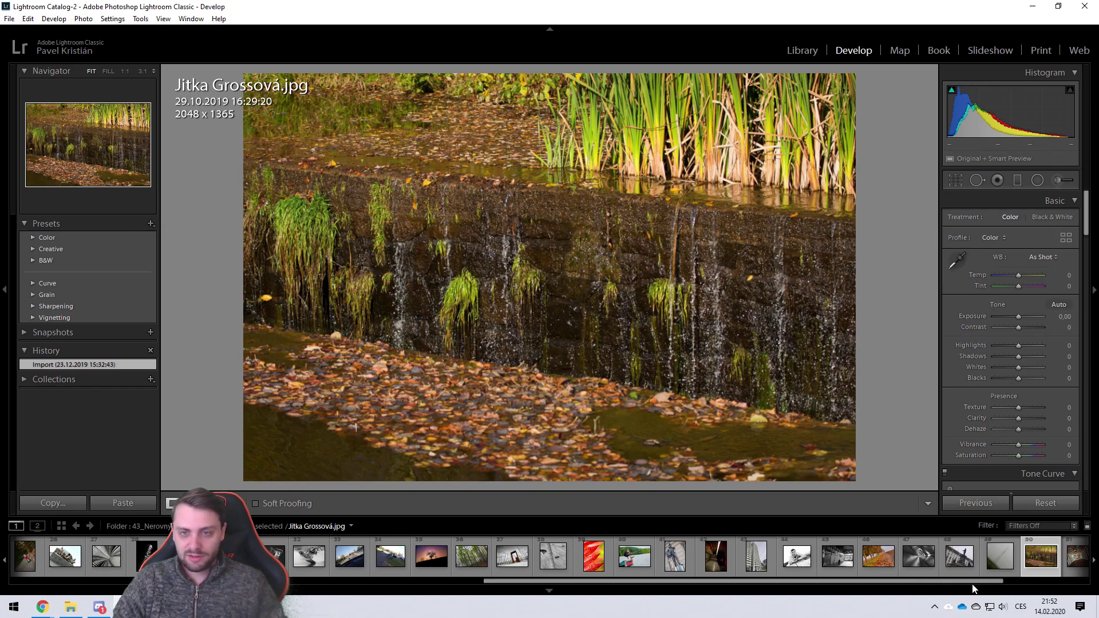
drag(973, 589, 970, 589)
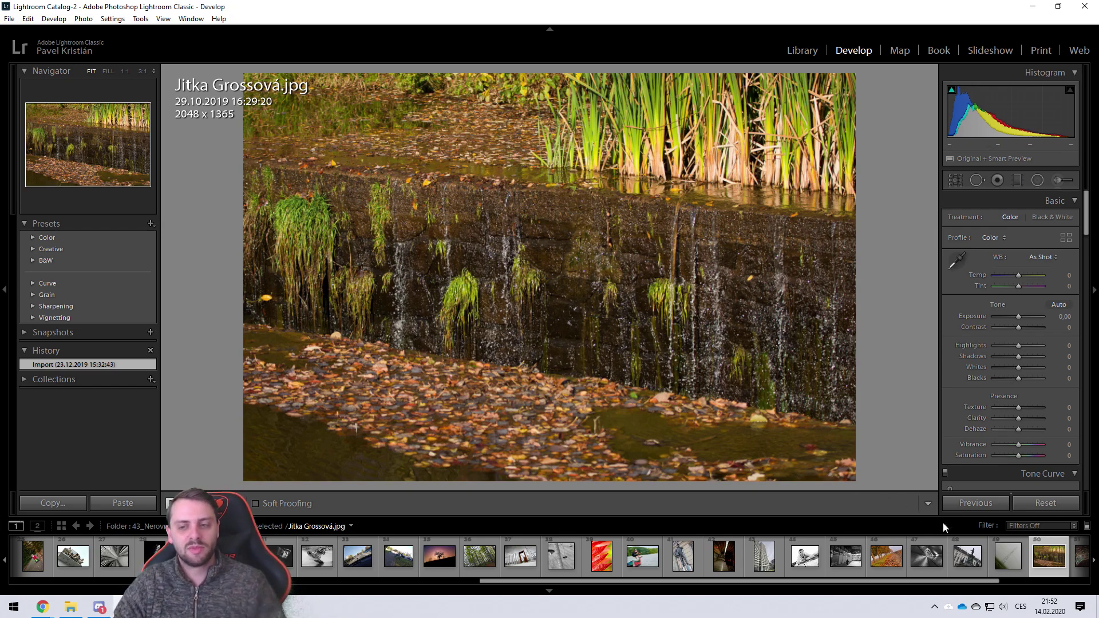
click(1015, 573)
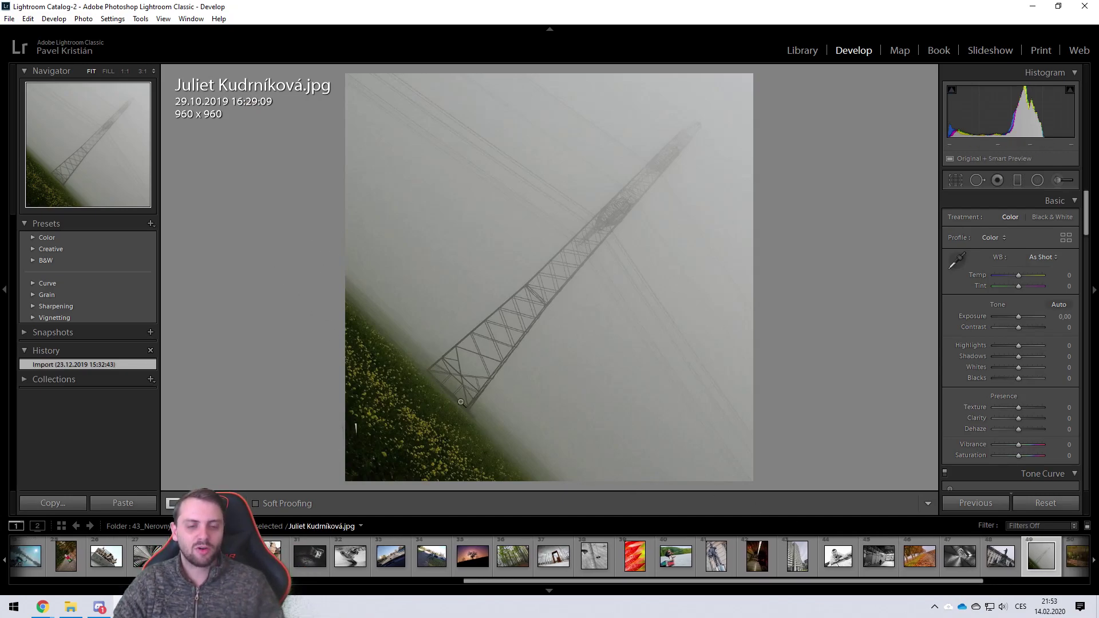
click(1066, 569)
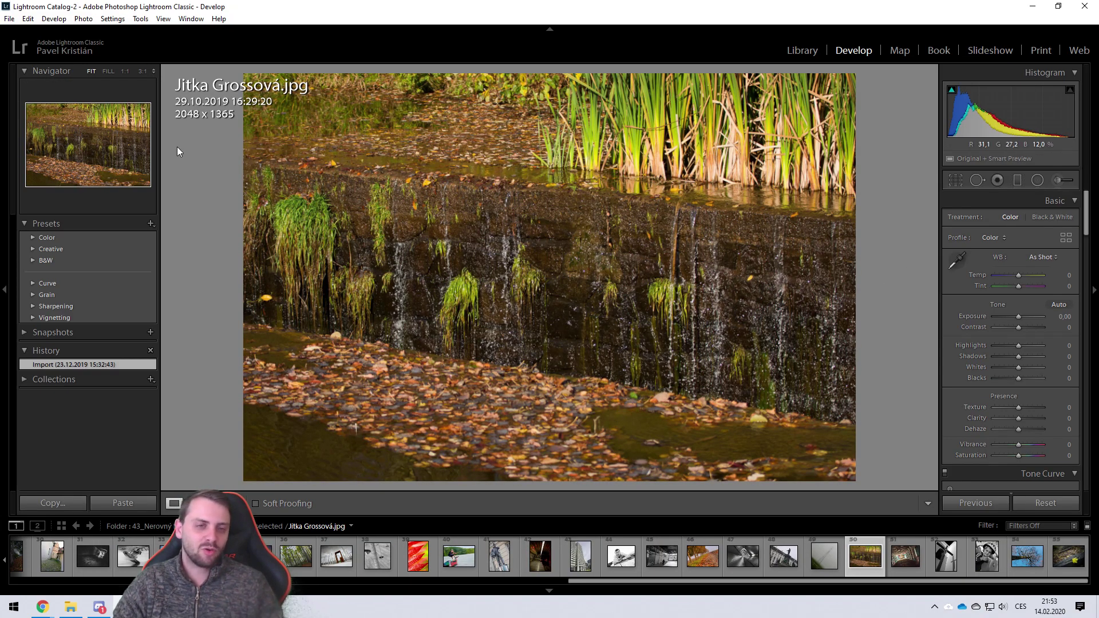
click(829, 572)
drag(797, 585, 757, 585)
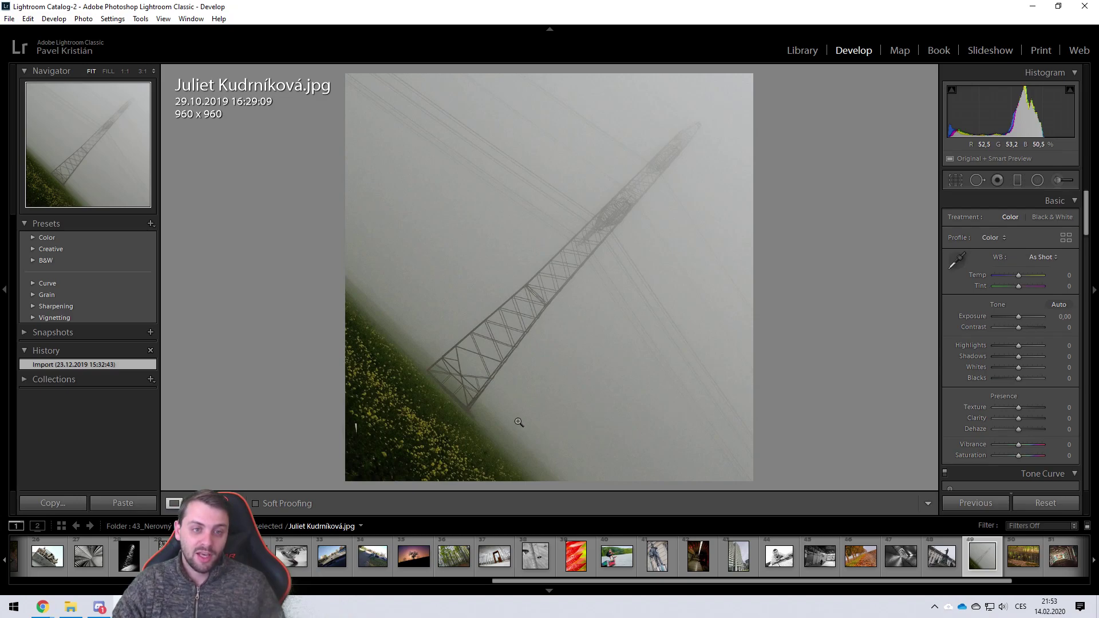
right_click(643, 380)
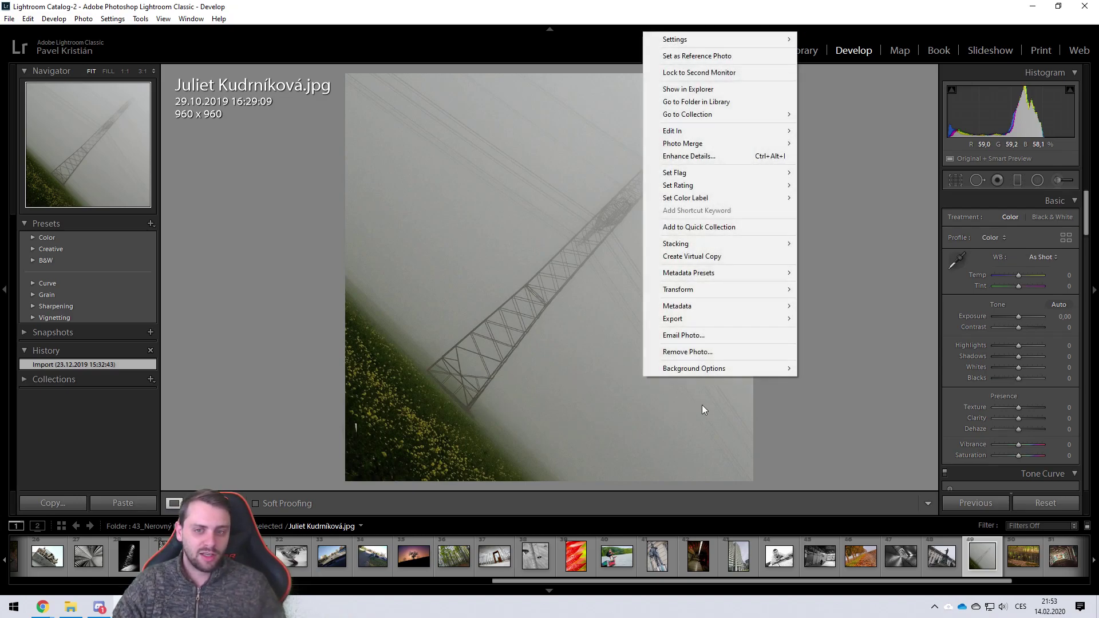
click(672, 406)
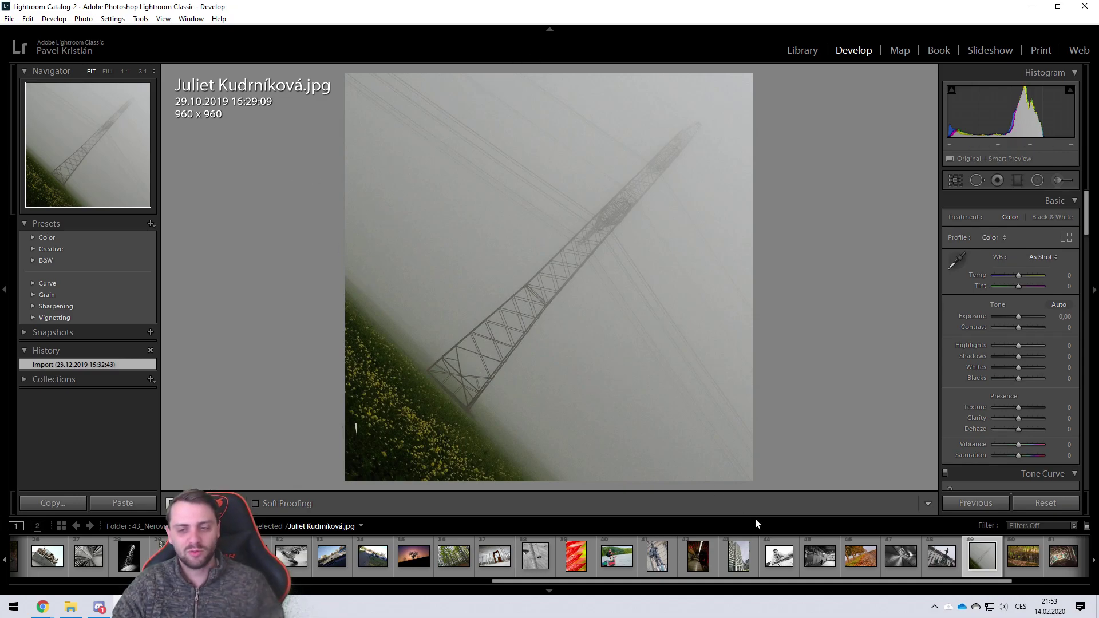
- Open the tilted photo of the monument and statues, set a crop angle of -0.08 and crop it to 1783 x 1375
click(951, 572)
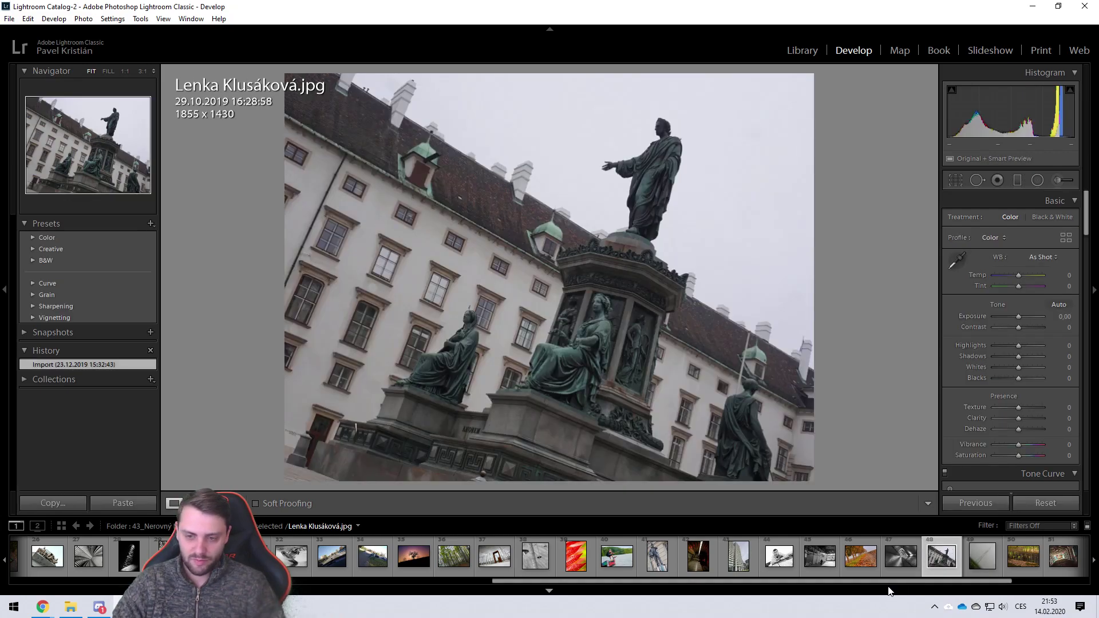
drag(891, 583, 851, 584)
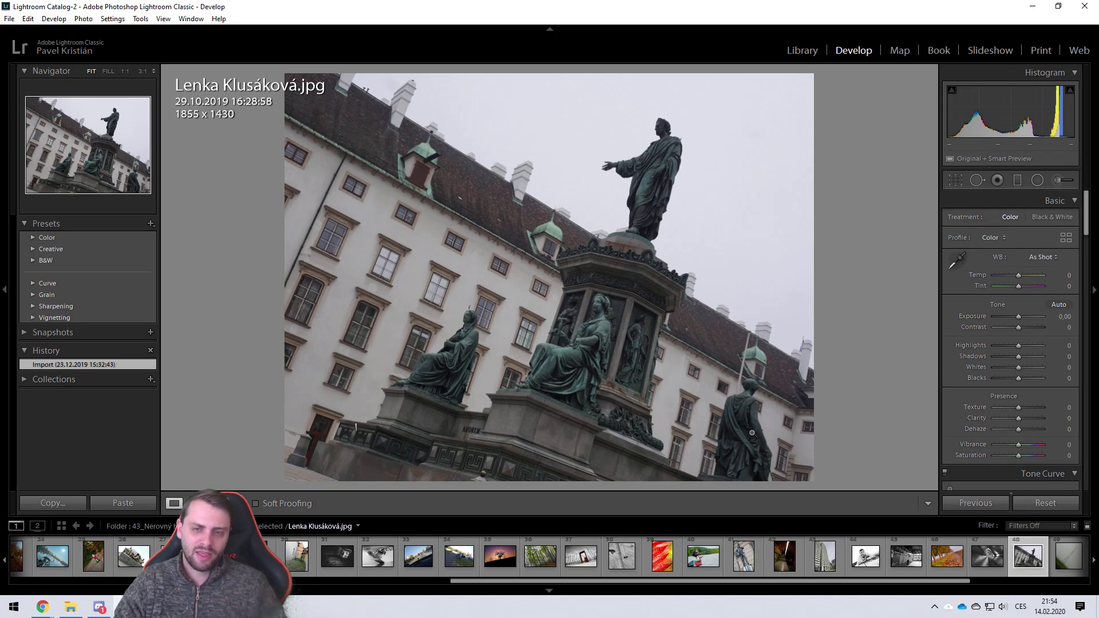
key(r)
drag(844, 87, 802, 80)
key(Return)
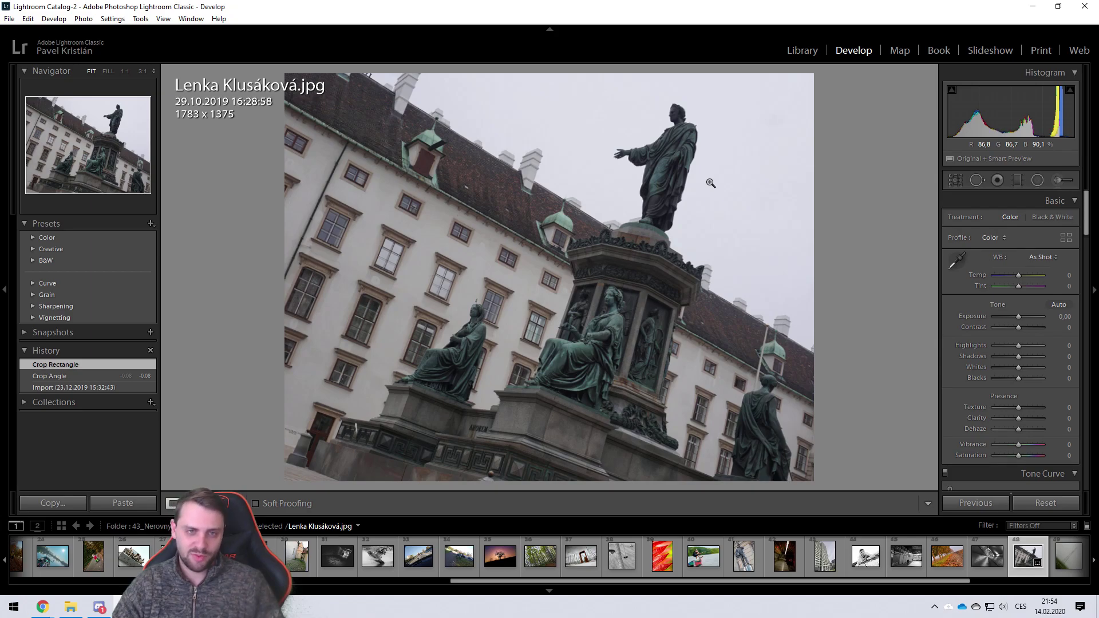
- Expand the monument photo's crop to almost the full frame at 1852 x 1427
click(956, 180)
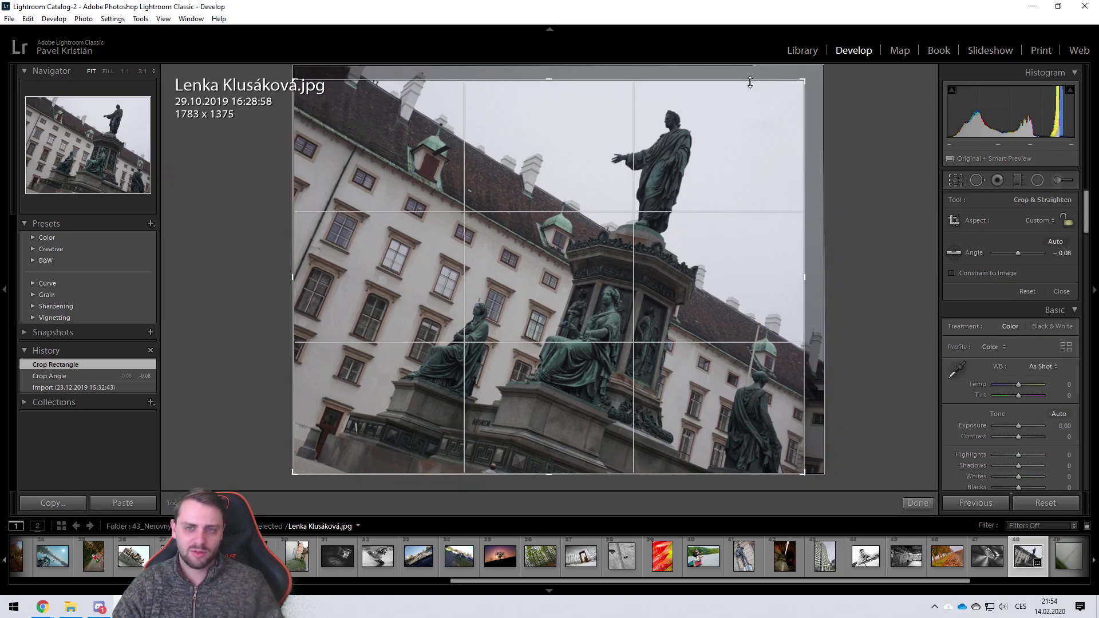
drag(750, 82, 749, 49)
drag(820, 104, 823, 104)
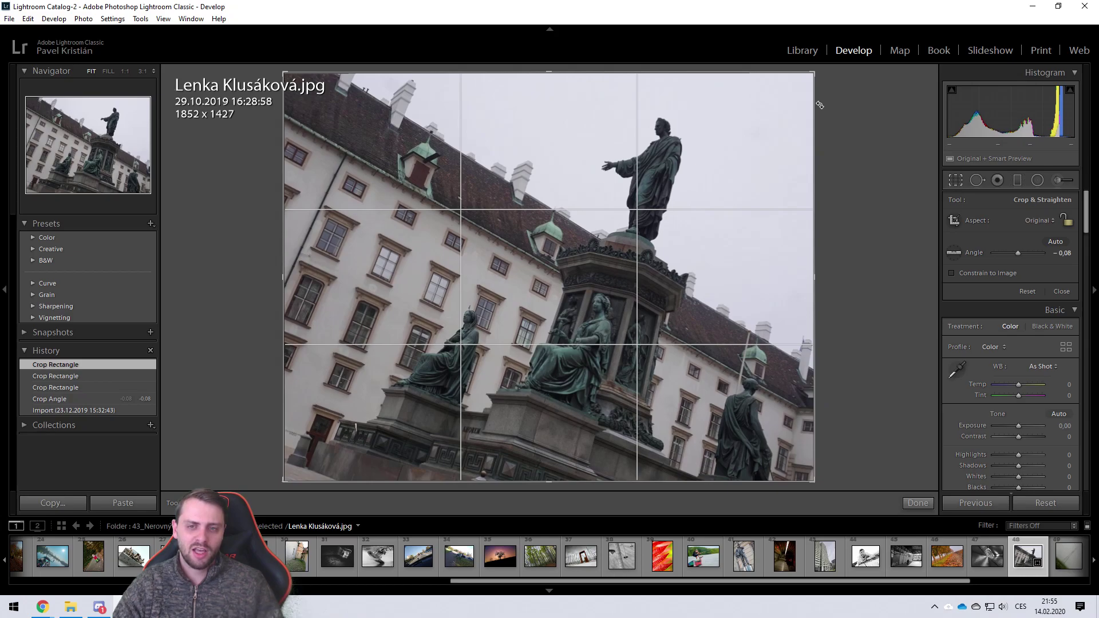
key(Return)
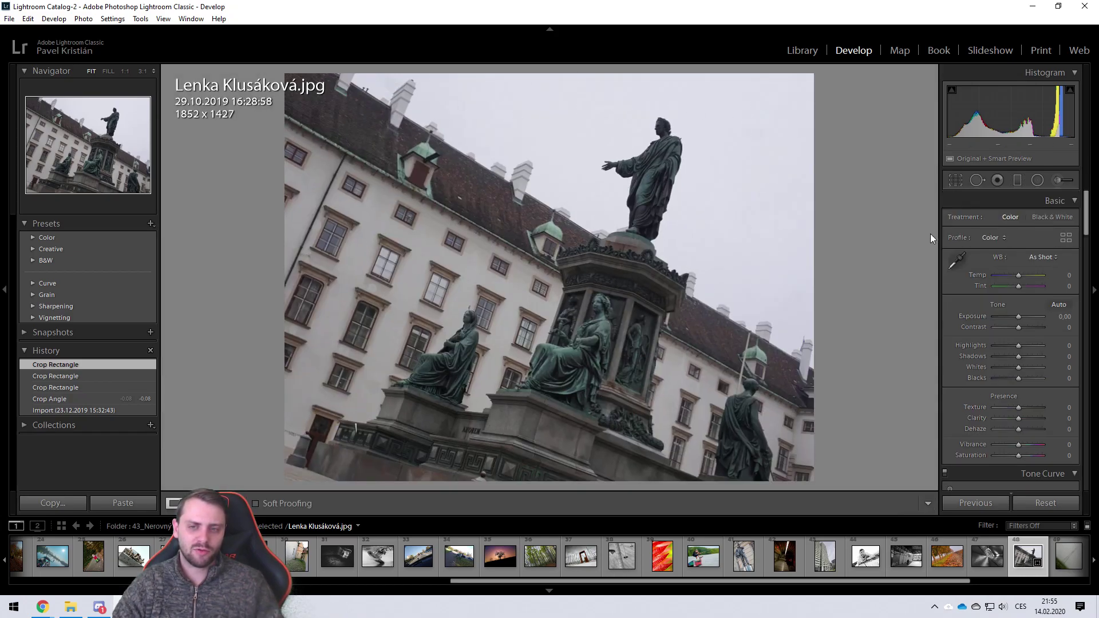
- Trim the monument photo's right side, reducing the crop to 1767 x 1427
click(956, 180)
drag(825, 229, 804, 233)
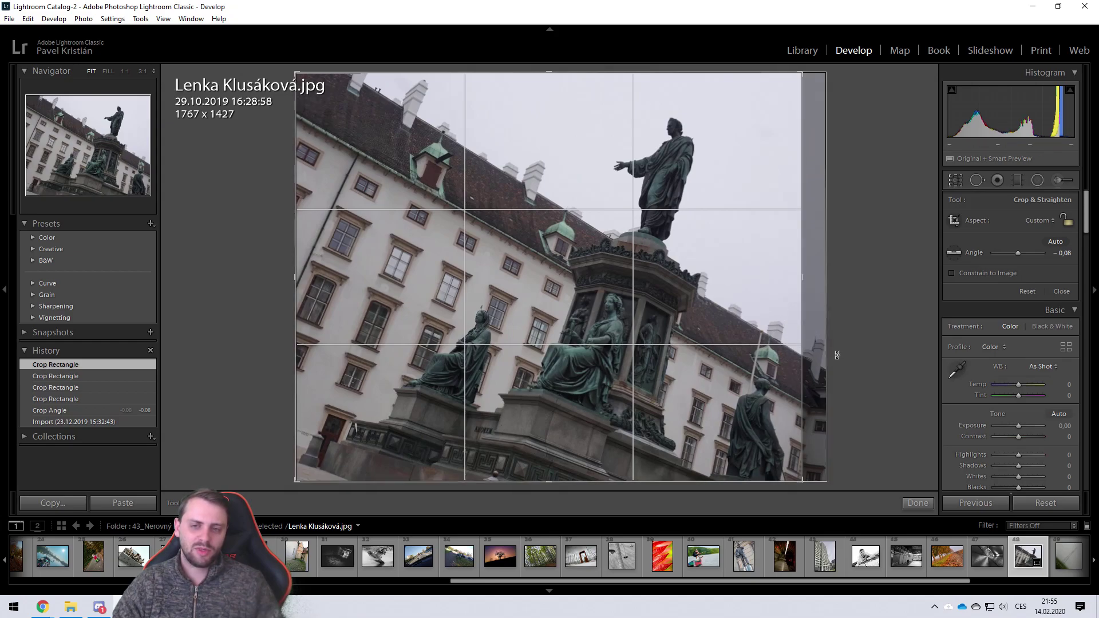
key(Return)
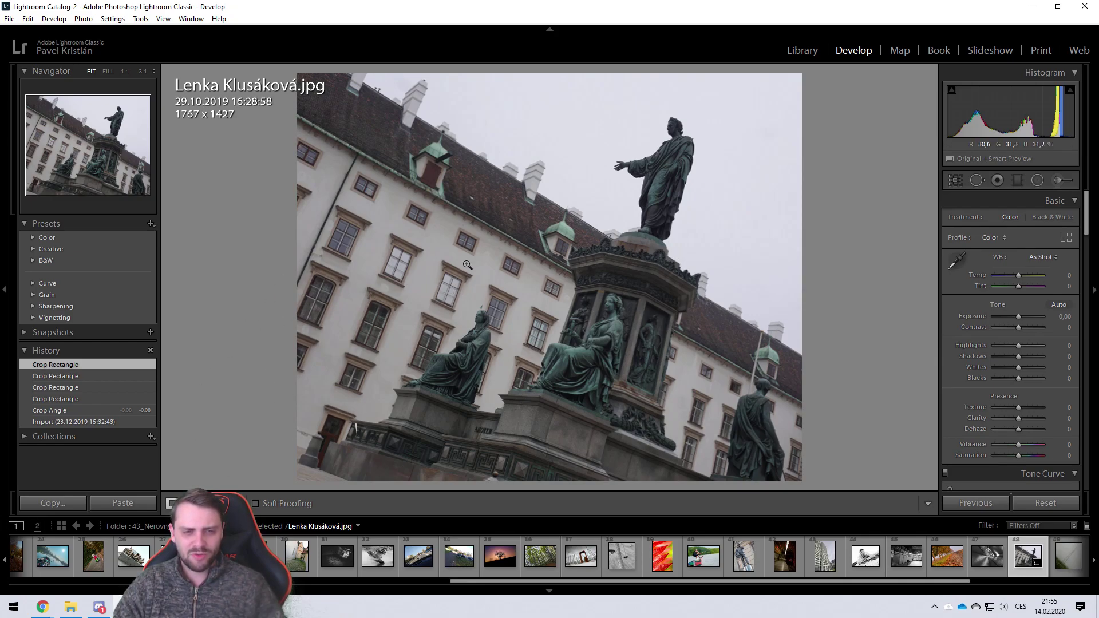
- Trim the monument photo's left side, giving a nearly square crop of 1451 x 1427
click(957, 180)
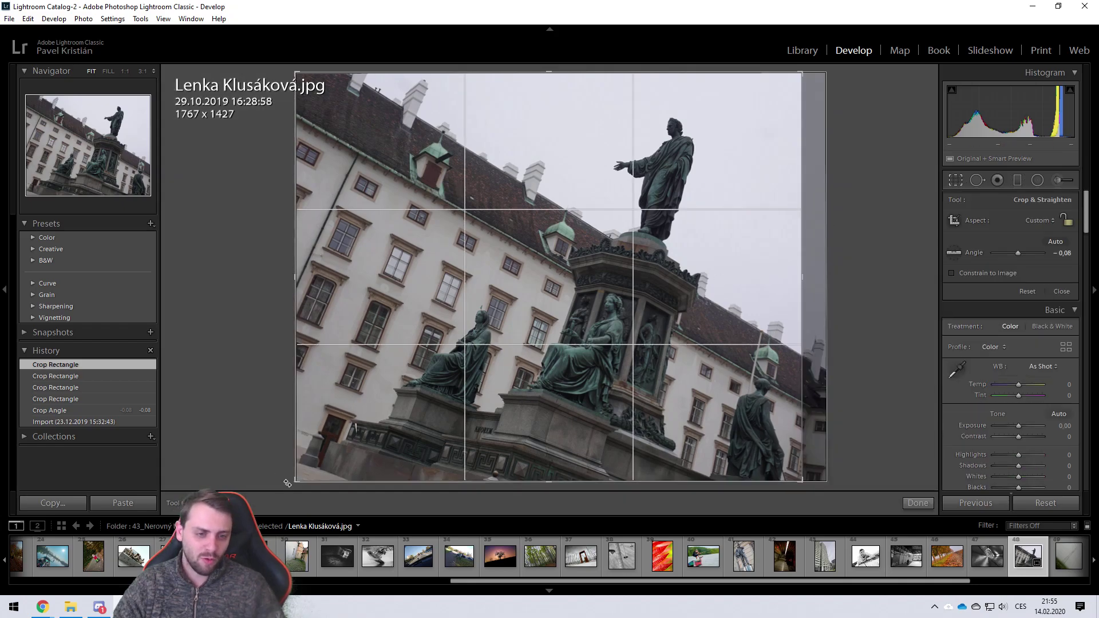
drag(297, 482, 342, 493)
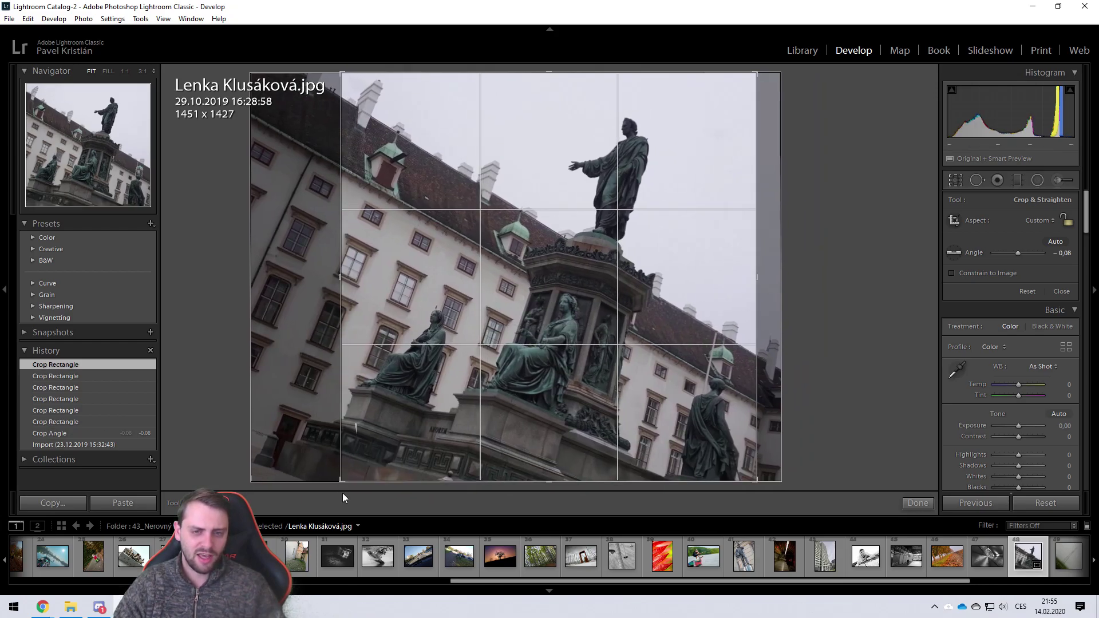
key(Return)
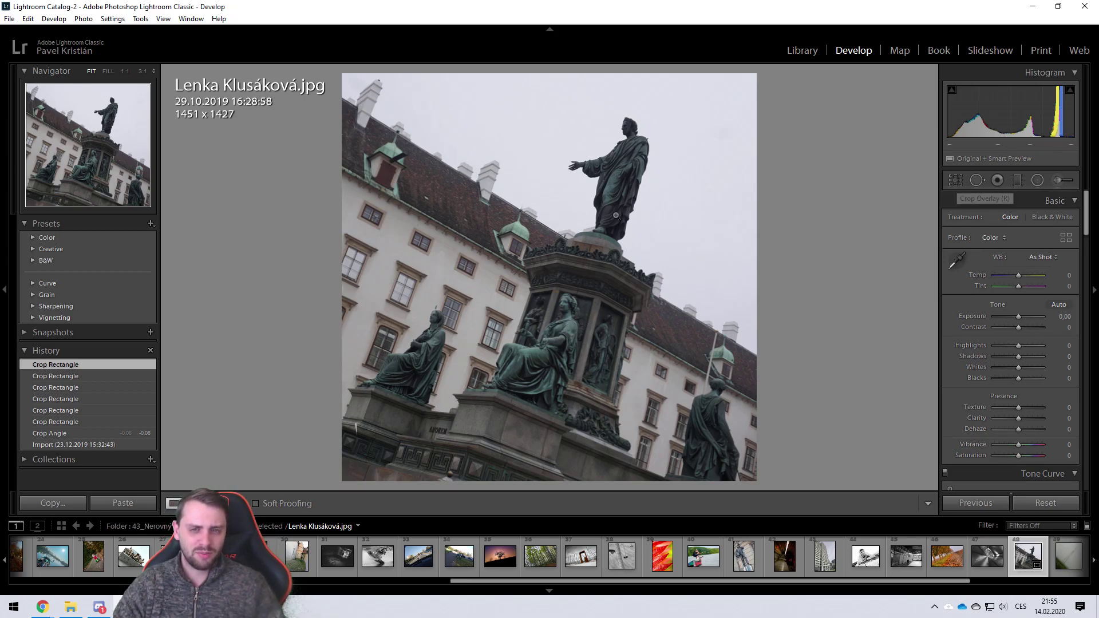
- Extend the crop back over the monument photo's left side to 1768 x 1427
click(956, 180)
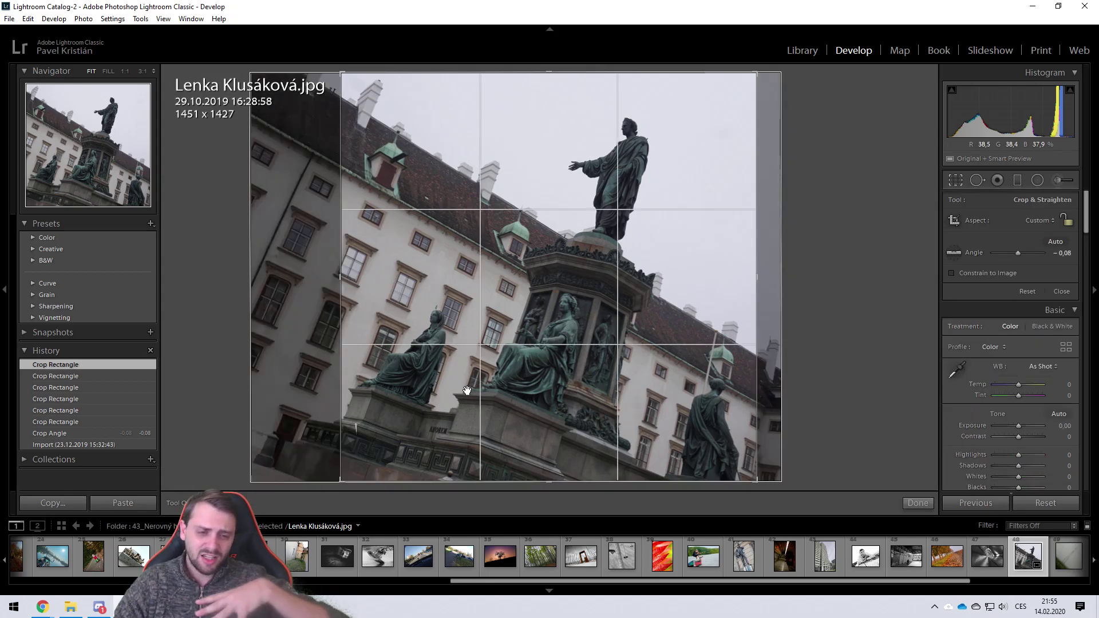
drag(336, 478, 317, 470)
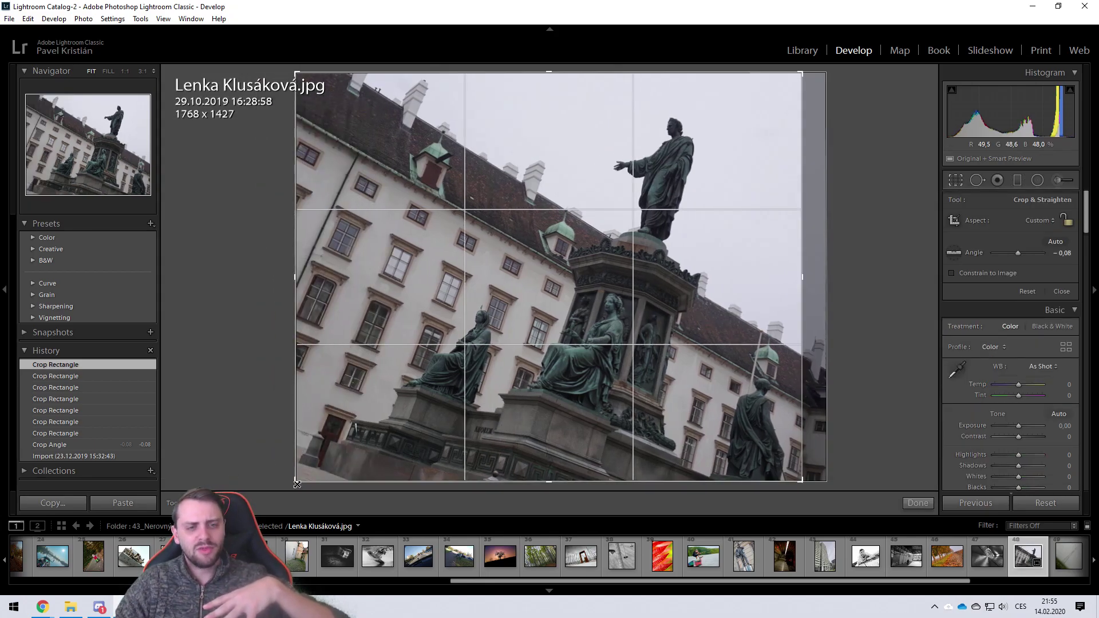
key(Return)
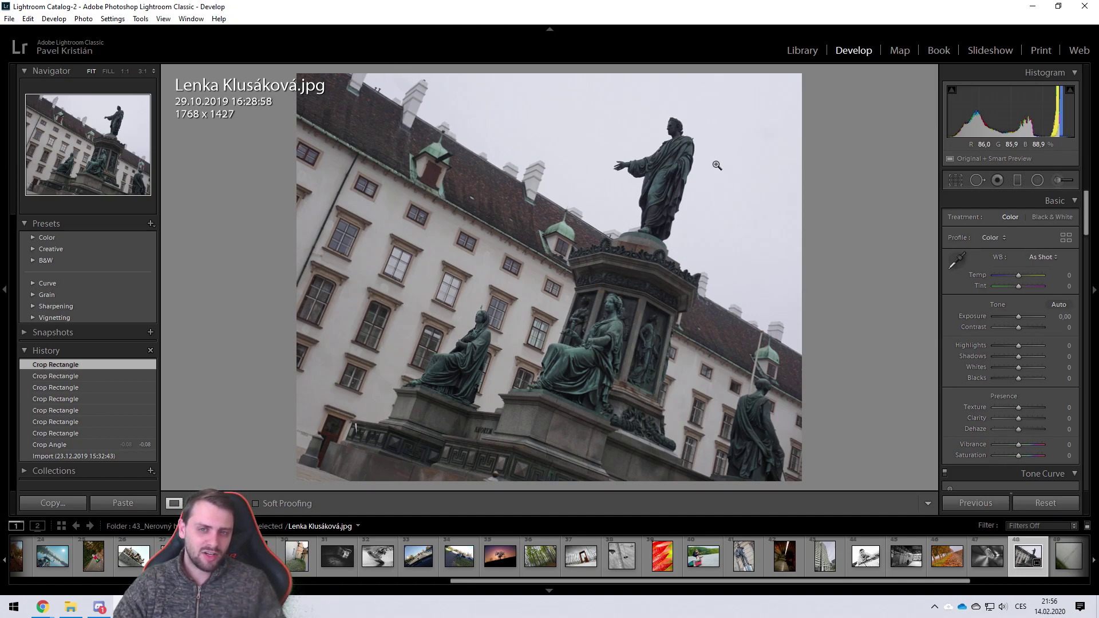
- Inspect the monument photo's central statue, pedestal figures and sloping roofline at 1:1 zoom
click(603, 218)
drag(614, 290, 656, 262)
drag(690, 368, 677, 365)
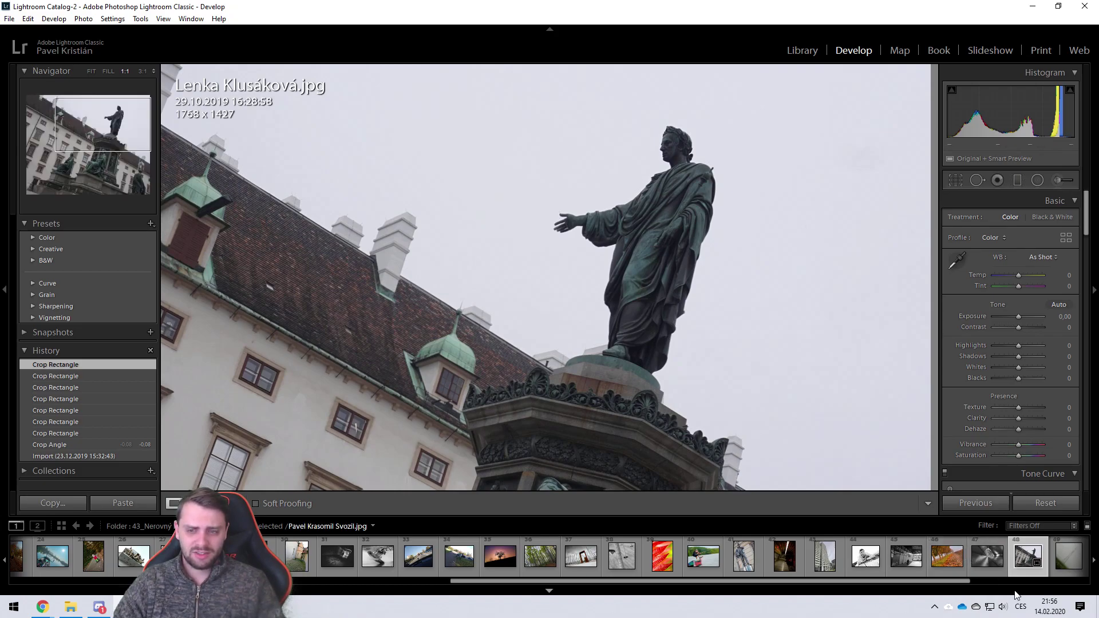
drag(608, 307, 637, 169)
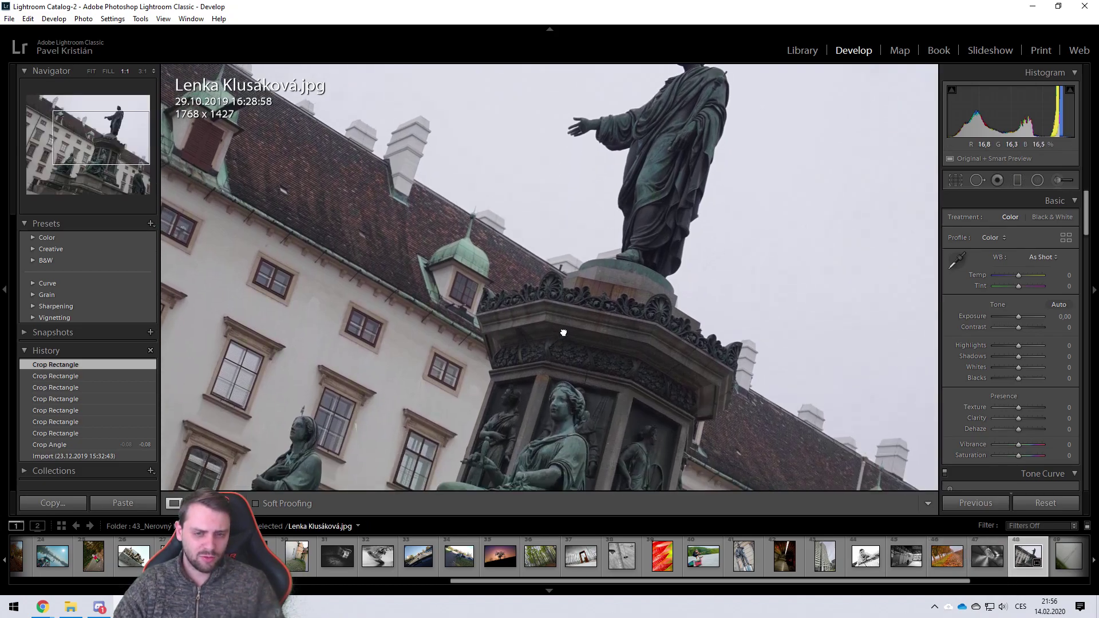
drag(435, 366, 611, 285)
- Open the black-and-white tunnel photo and fit the whole image in view
click(998, 569)
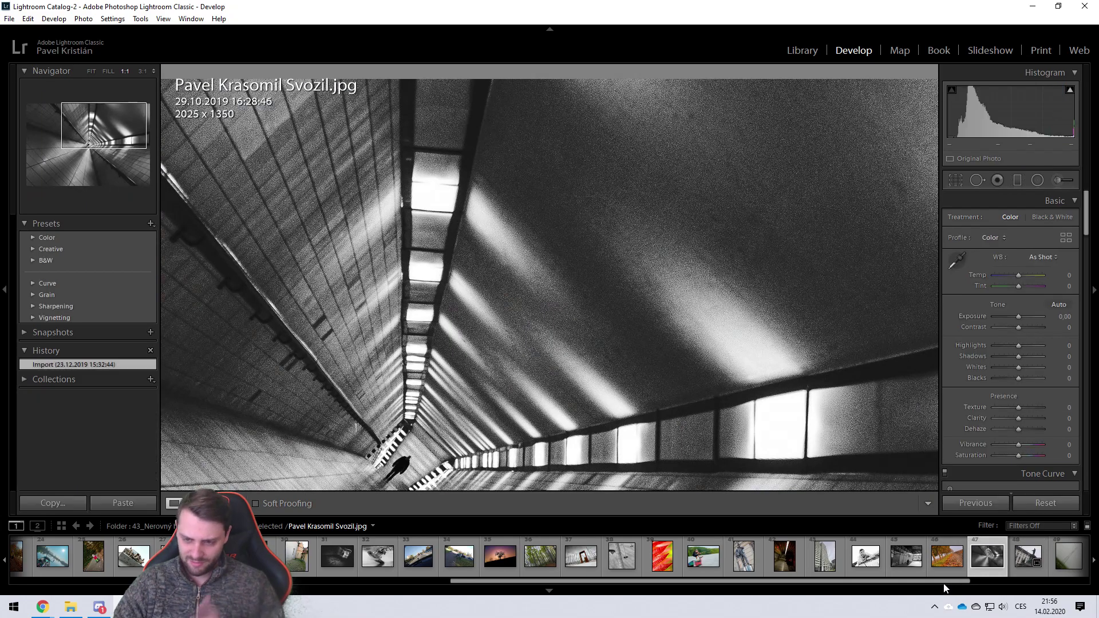
drag(945, 584, 932, 586)
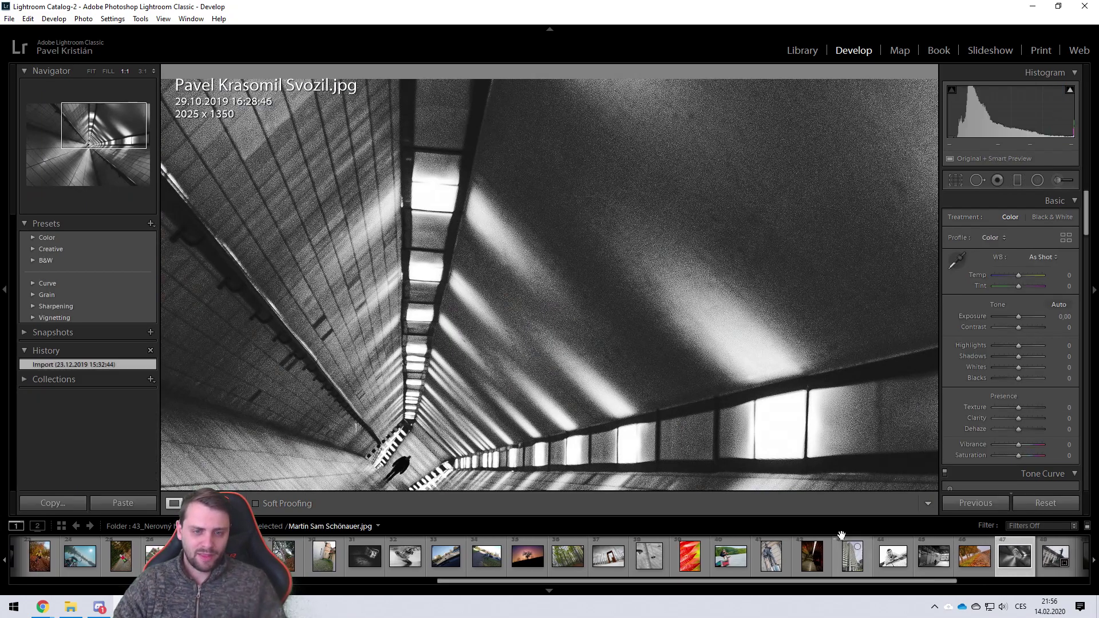
click(445, 382)
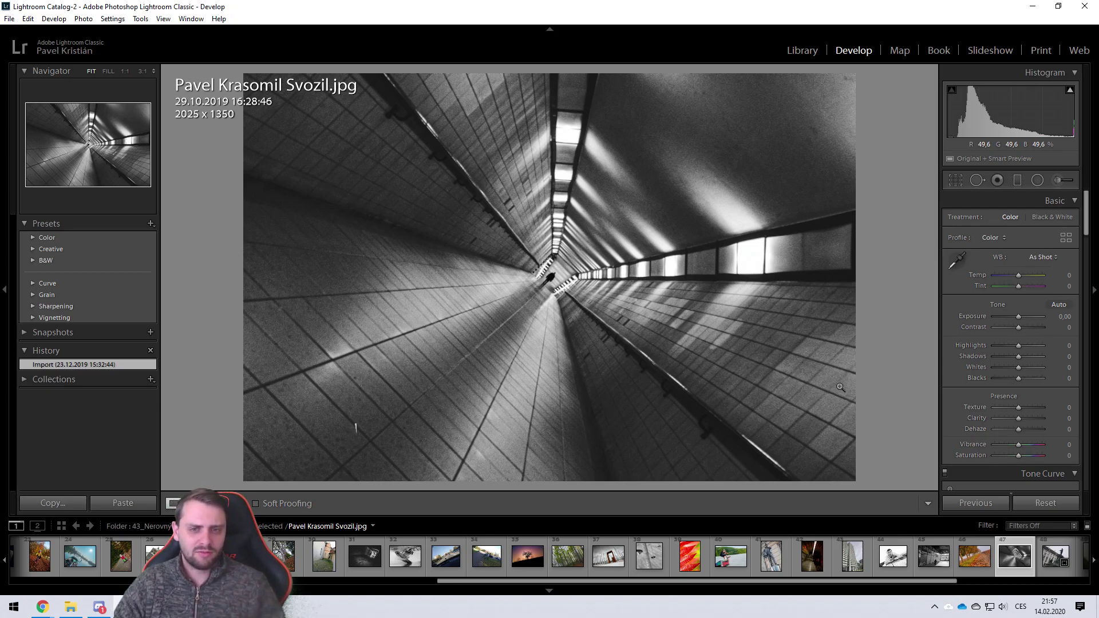
- Try contrast at +83 and clarity at +29 on the tunnel photo, and reset both adjustments
drag(1019, 328, 1036, 332)
double_click(975, 327)
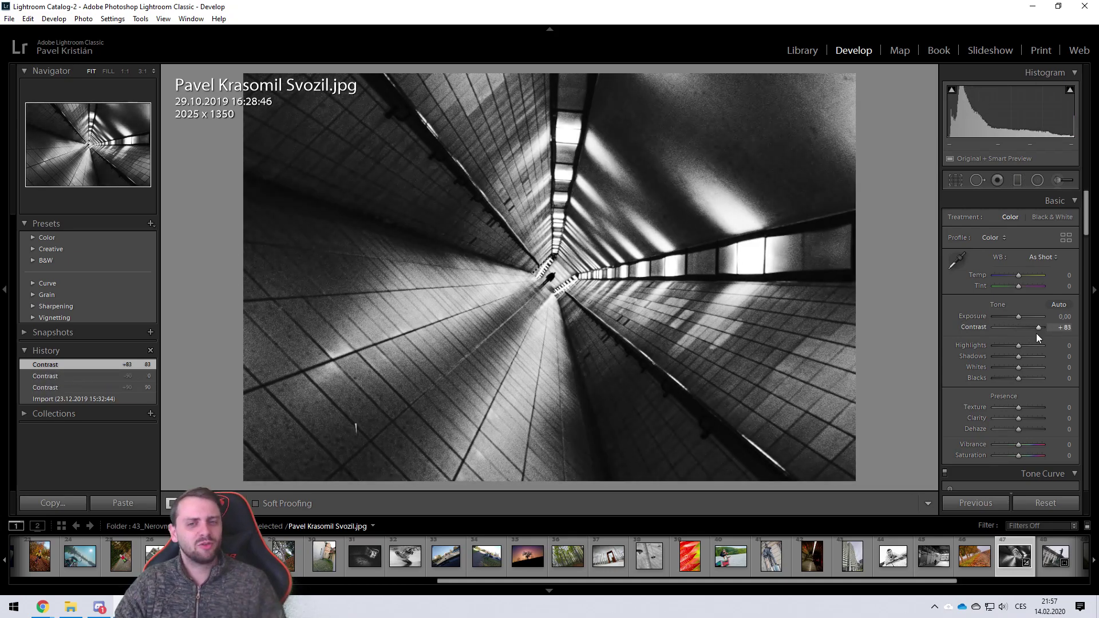
drag(1018, 419, 1025, 419)
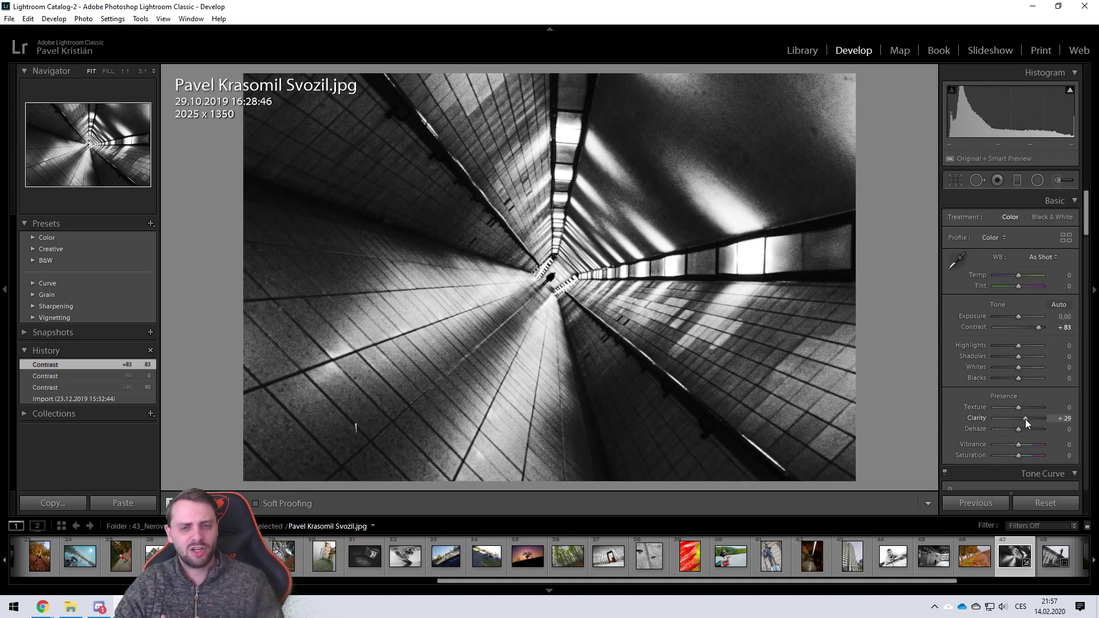
double_click(976, 325)
double_click(981, 418)
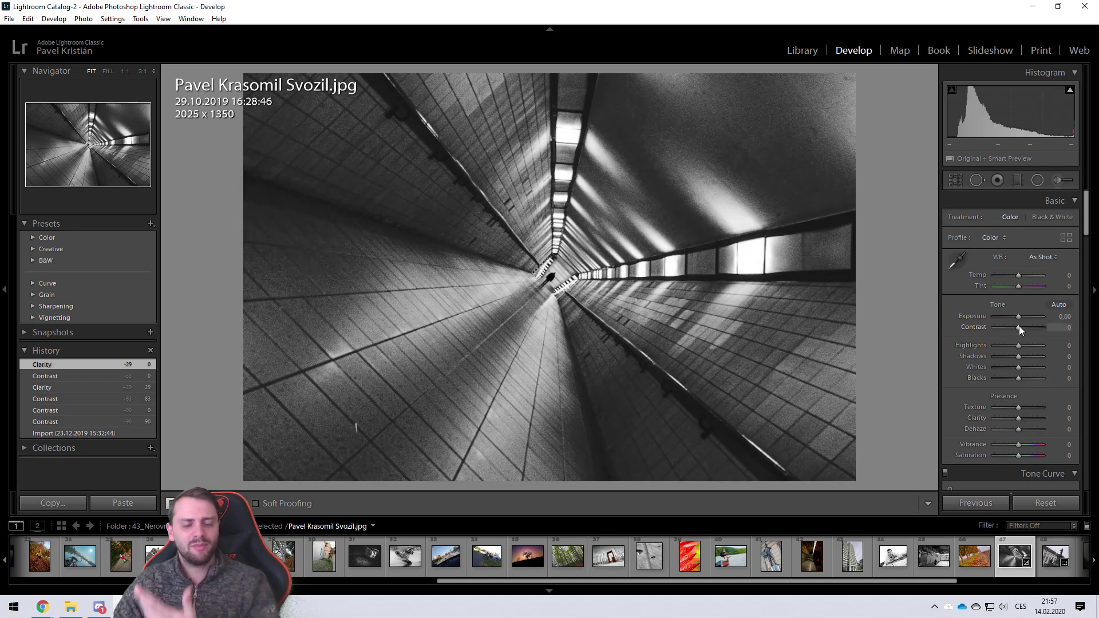
- Set the tunnel photo's contrast to +95, and try a vertical perspective of -43 before resetting it to 0
drag(1020, 326, 1042, 329)
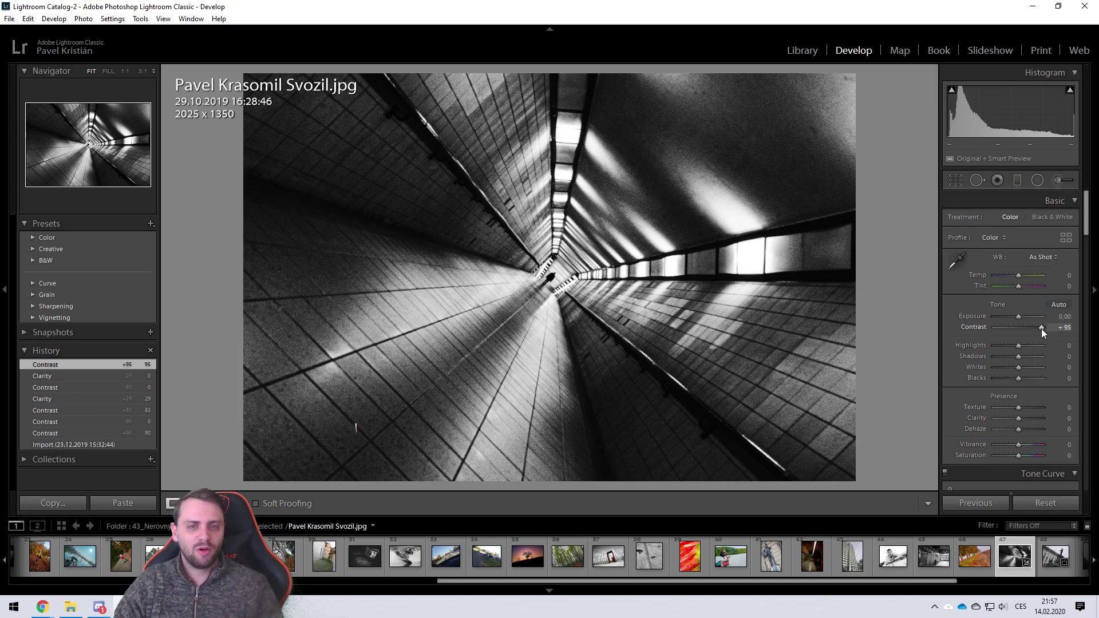
scroll(1037, 406, down, 10)
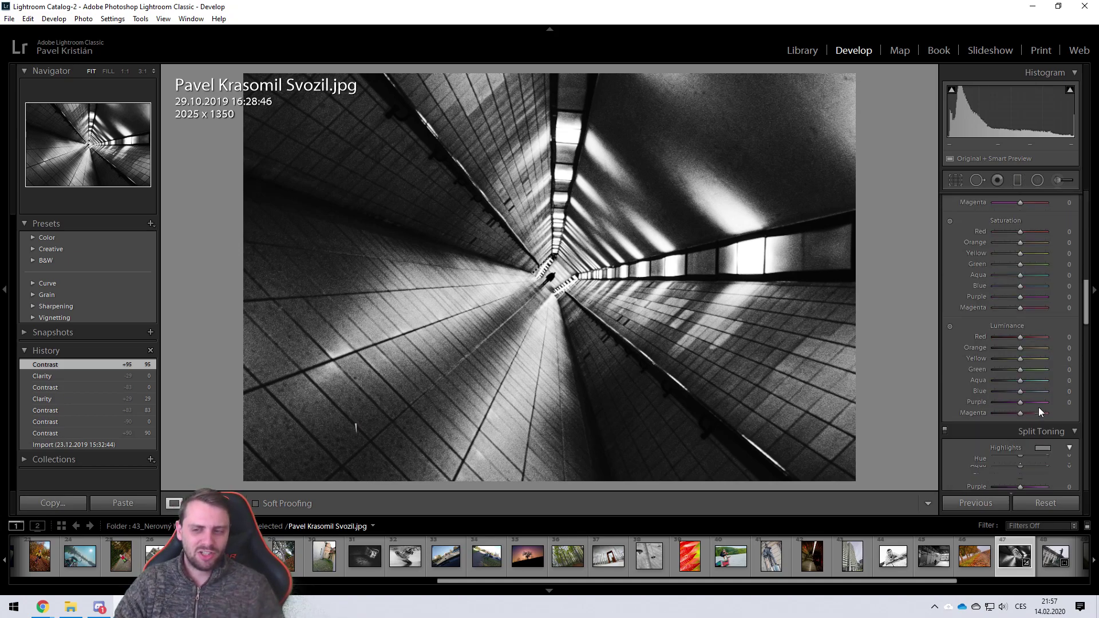
scroll(1039, 407, down, 6)
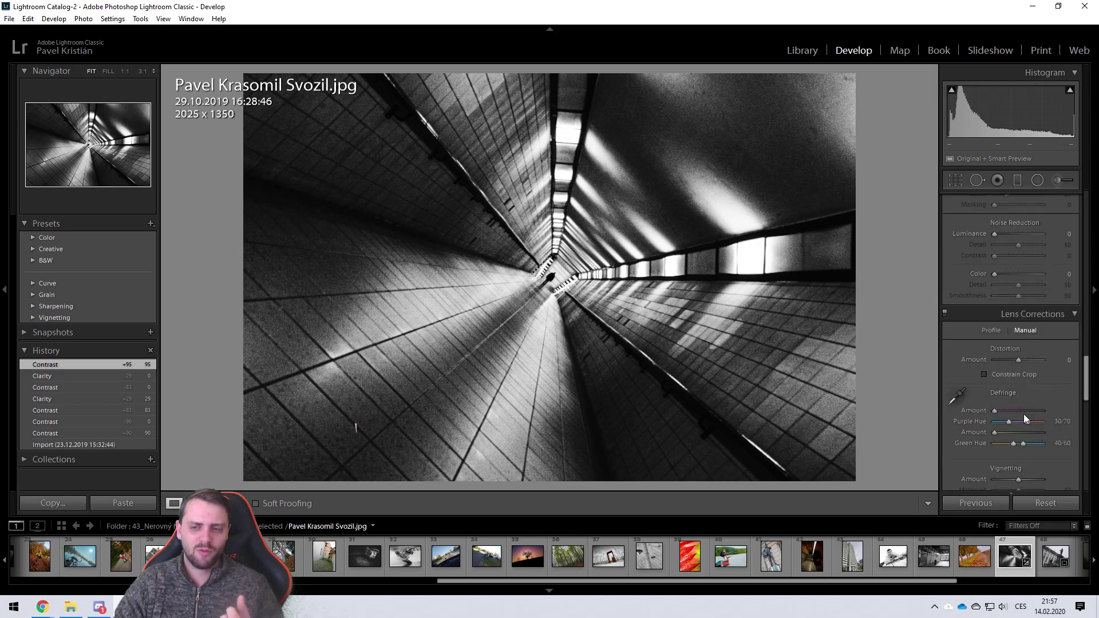
scroll(1024, 421, down, 5)
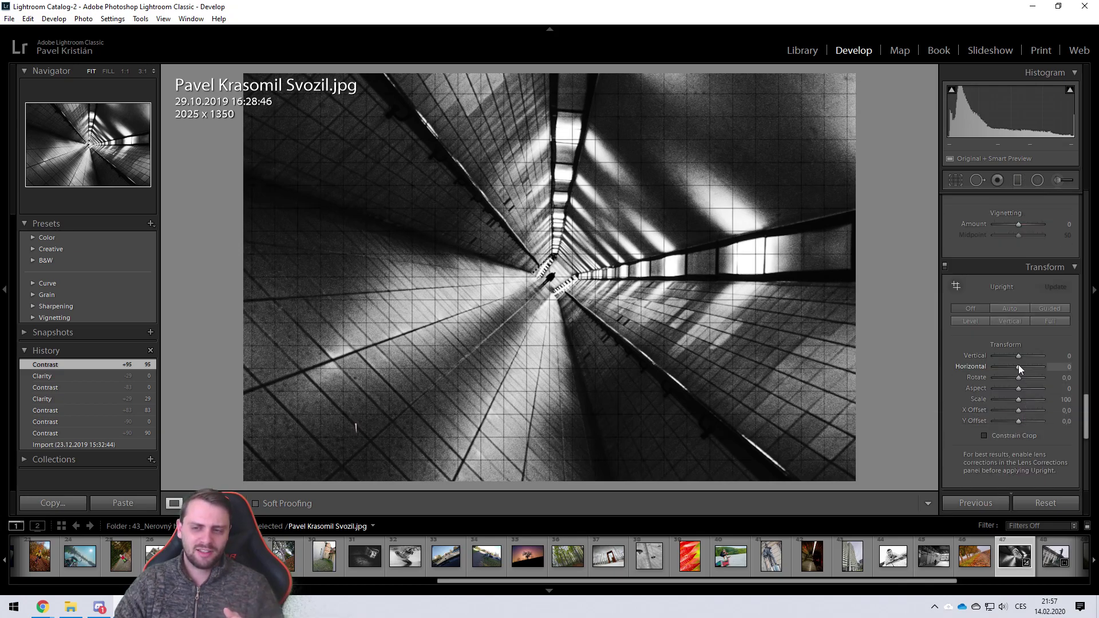
drag(1019, 357, 1008, 354)
double_click(968, 354)
- Apply a post-crop vignette with an amount of -33 to the tunnel photo
scroll(1011, 426, down, 5)
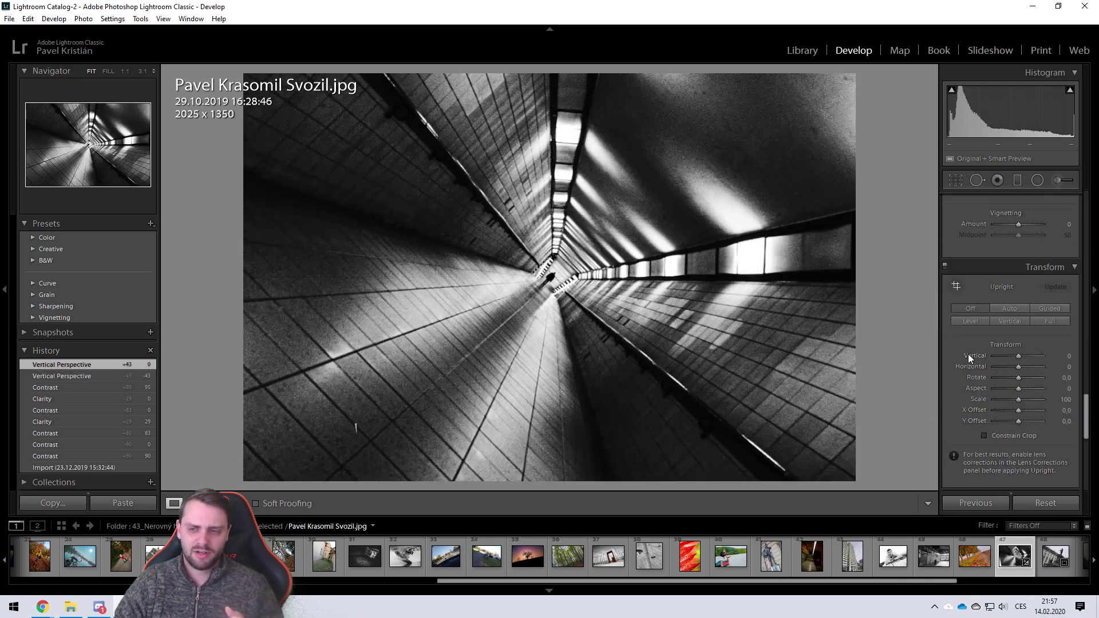
scroll(1019, 439, down, 3)
scroll(1019, 366, up, 3)
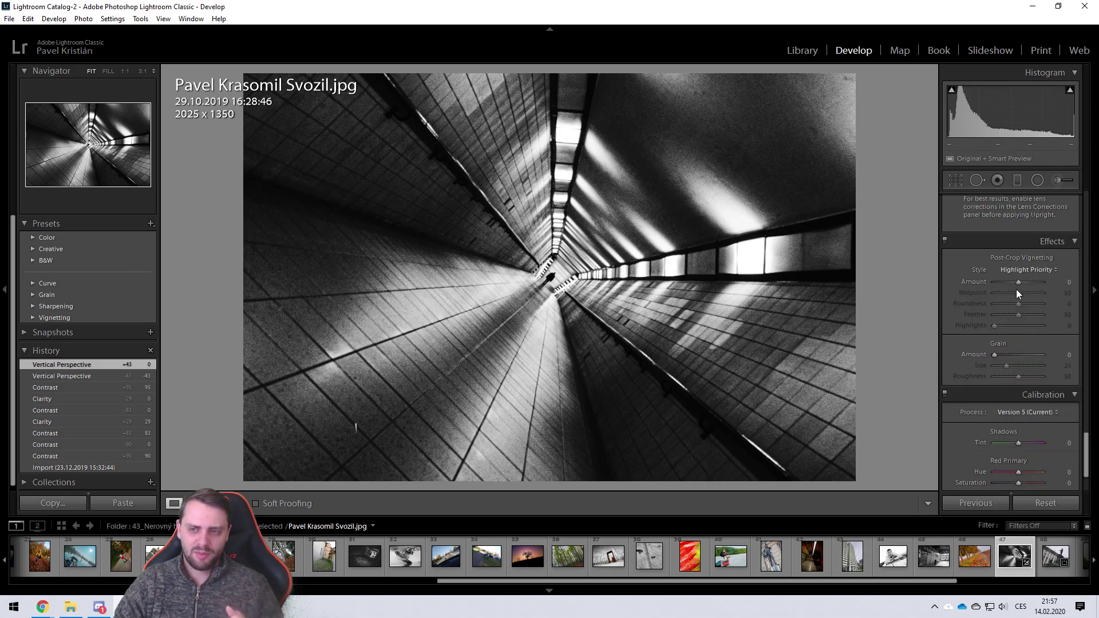
drag(1012, 283, 1010, 281)
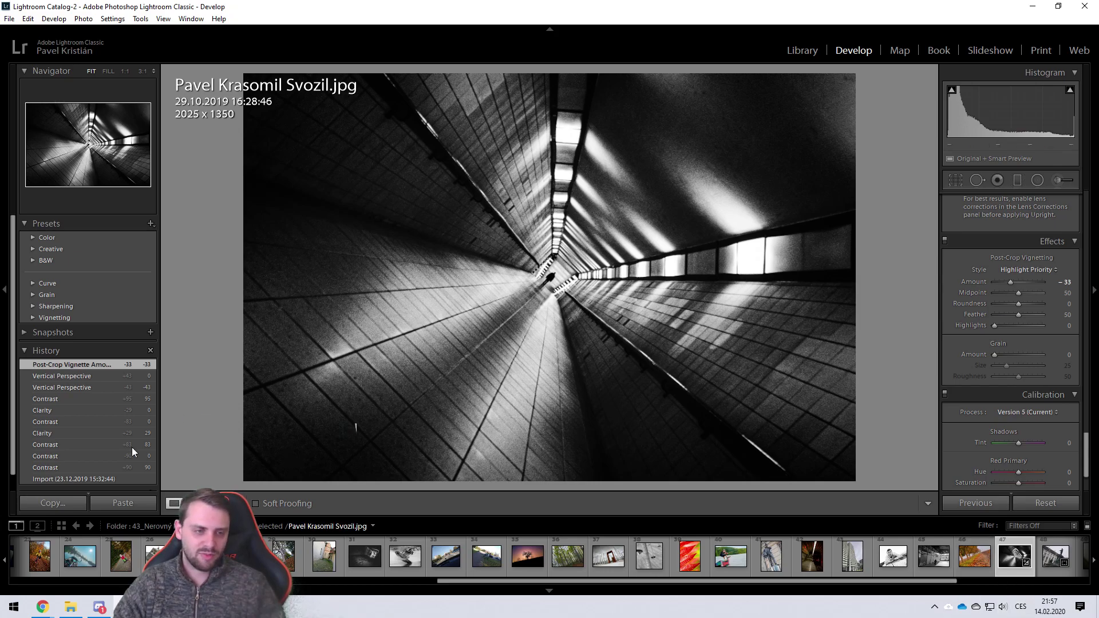
- Compare the tunnel photo's vignetted edit with its imported state repeatedly, finishing on the imported version
click(115, 477)
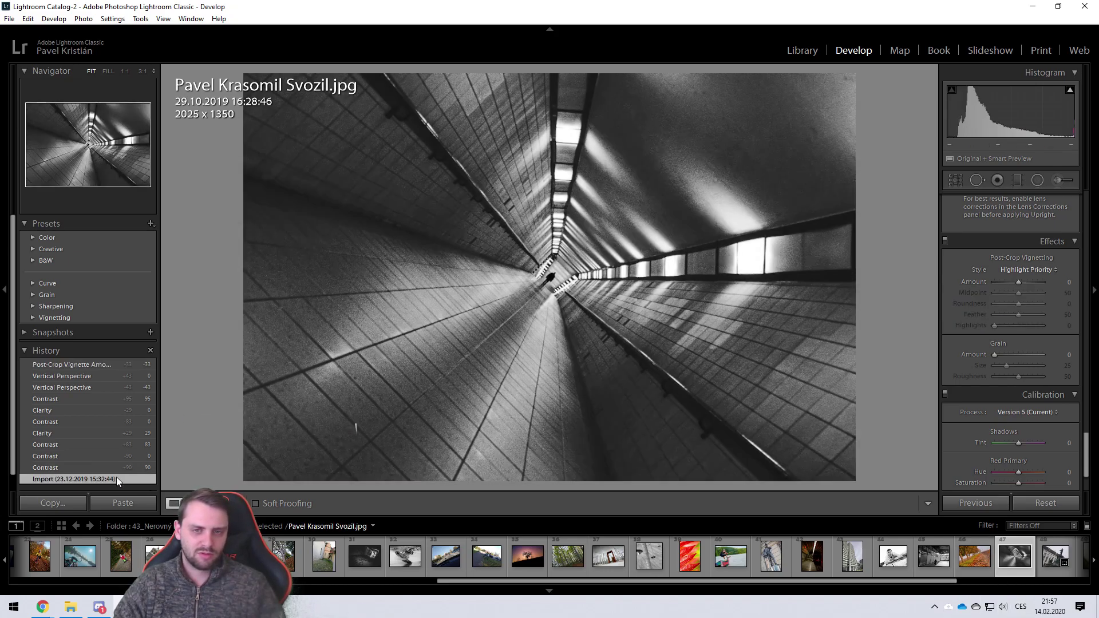
click(112, 362)
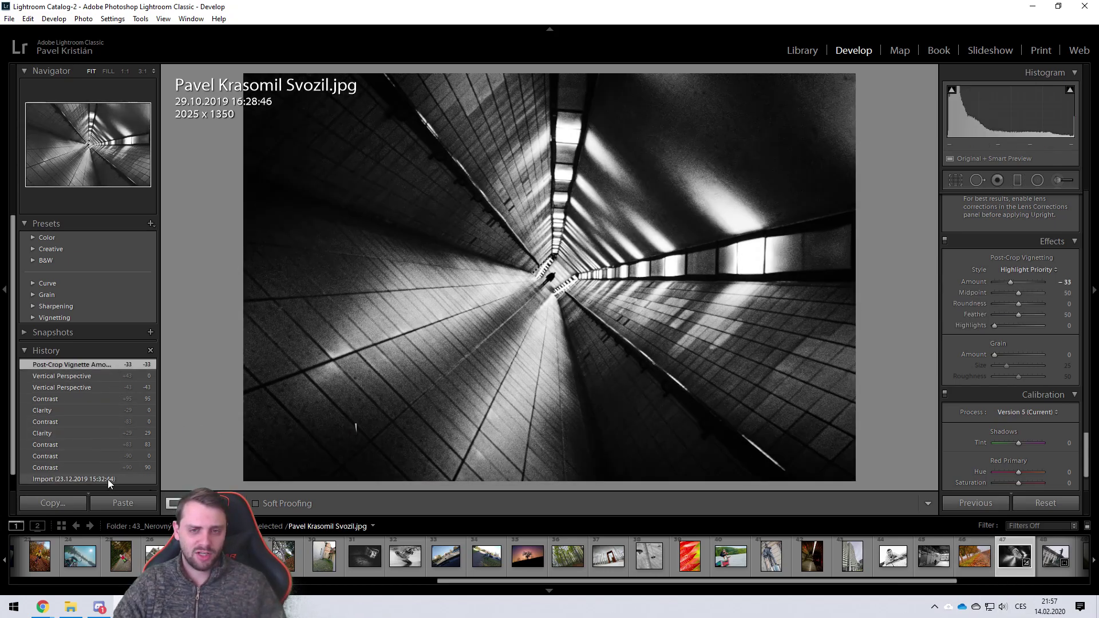
click(108, 479)
click(95, 362)
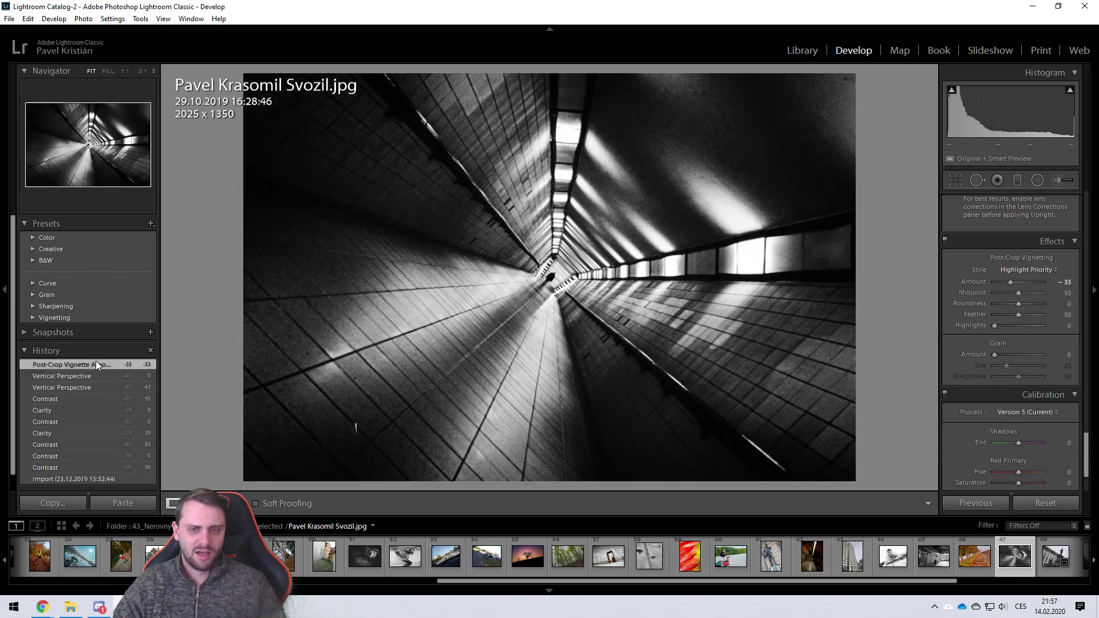
click(133, 479)
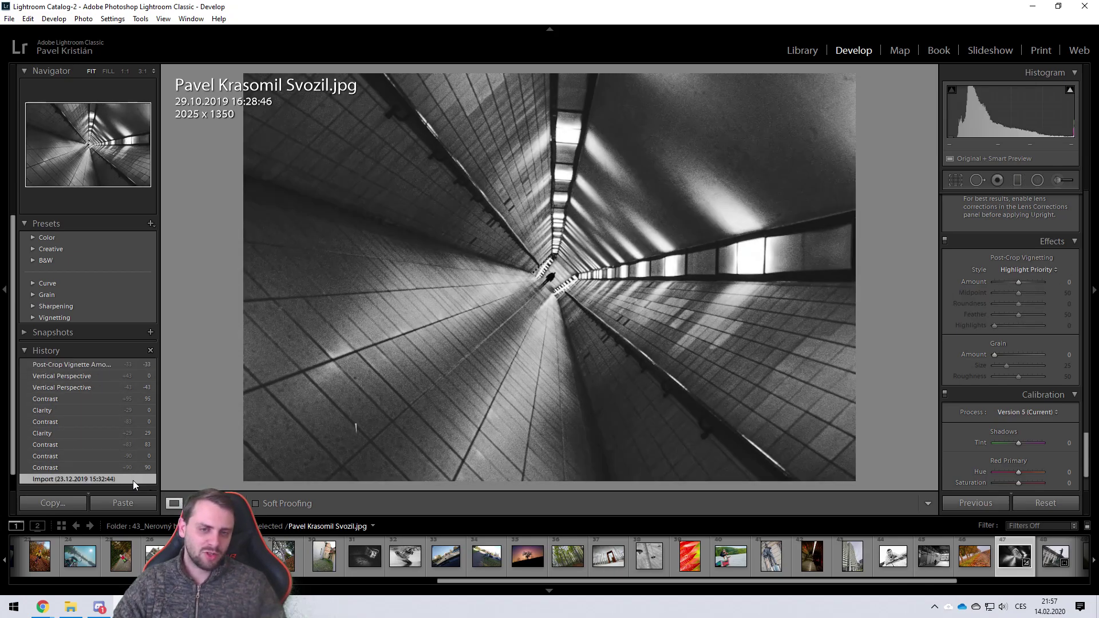
click(106, 364)
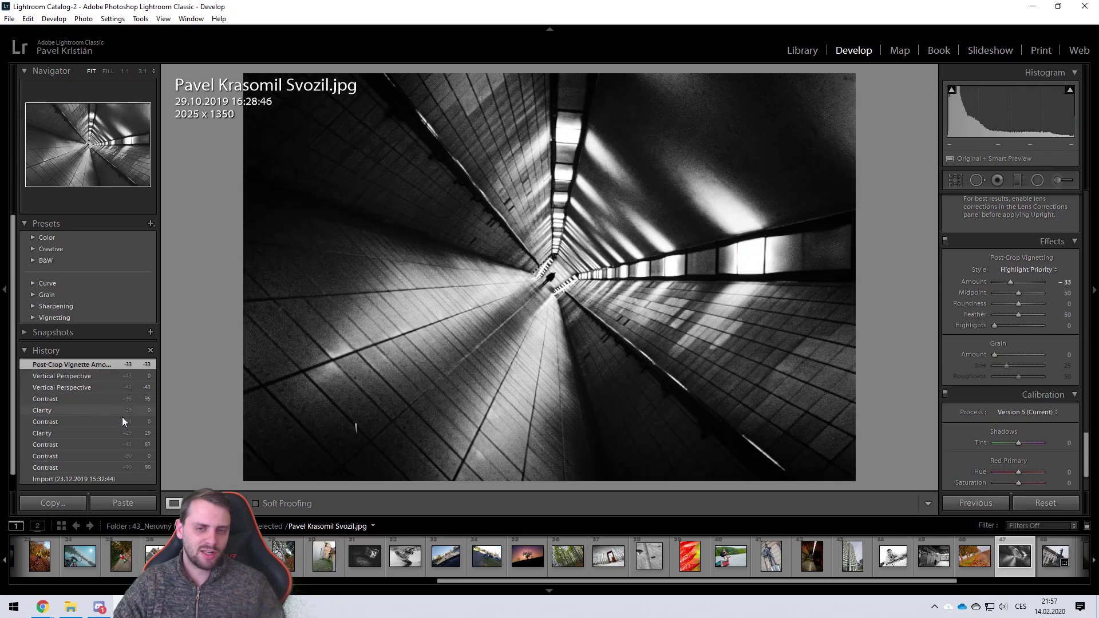
click(127, 479)
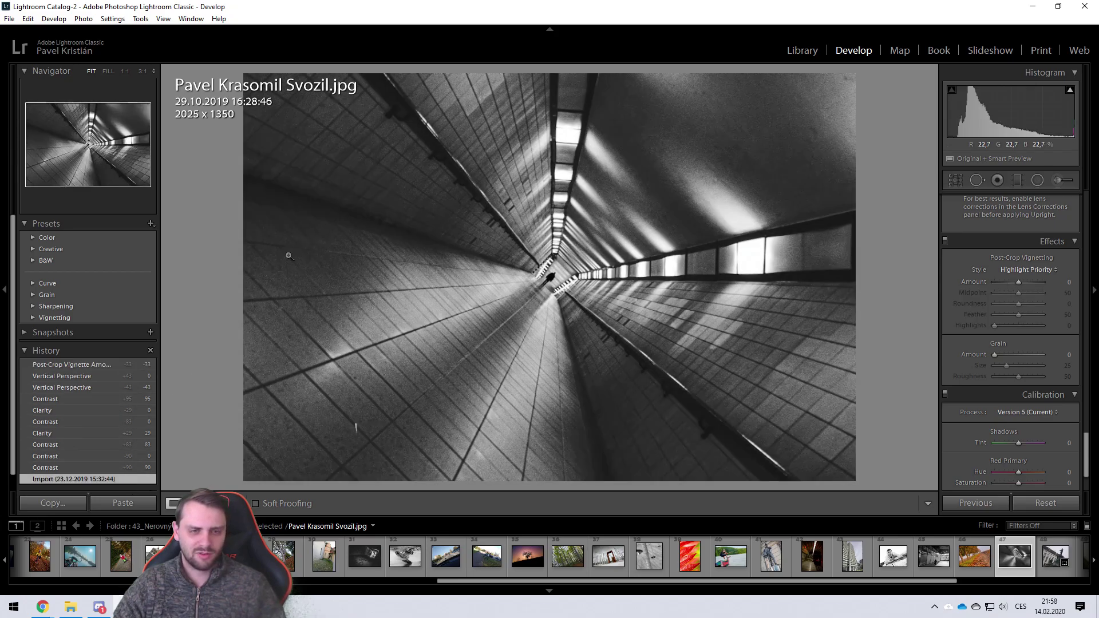
click(102, 365)
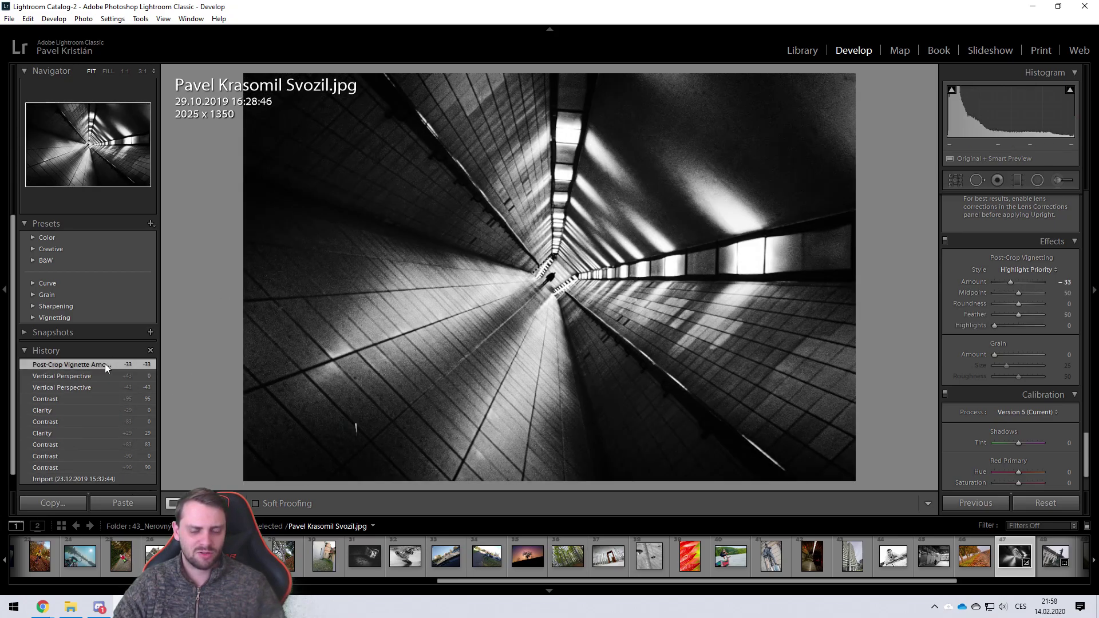
click(129, 479)
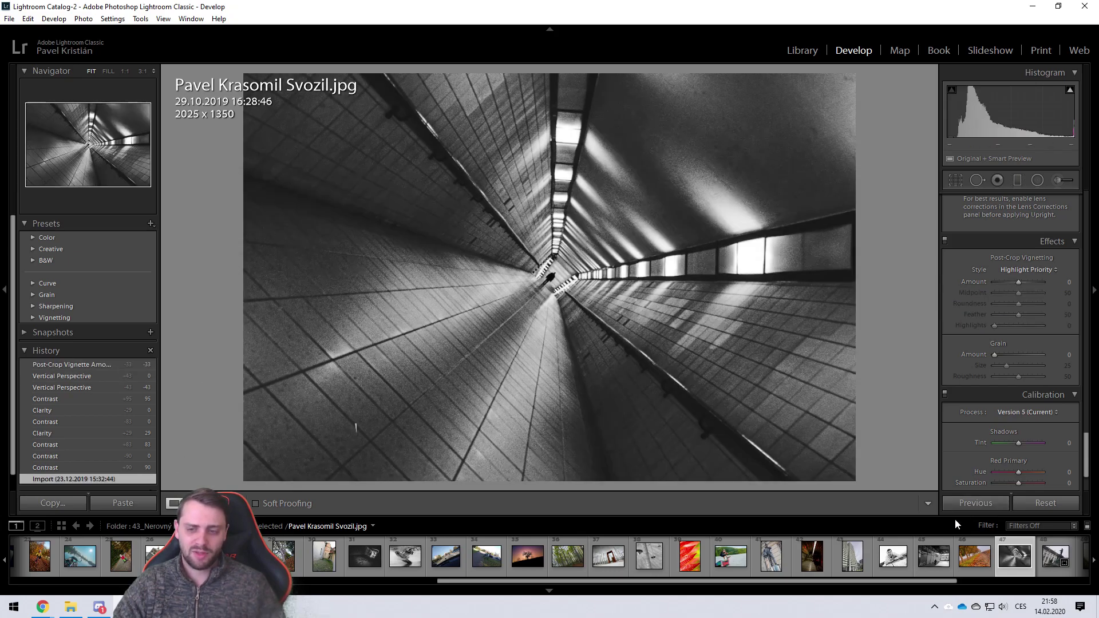
- Open the autumn tree-lined path photo and straighten its horizon with a crop angle of 22.82
click(981, 571)
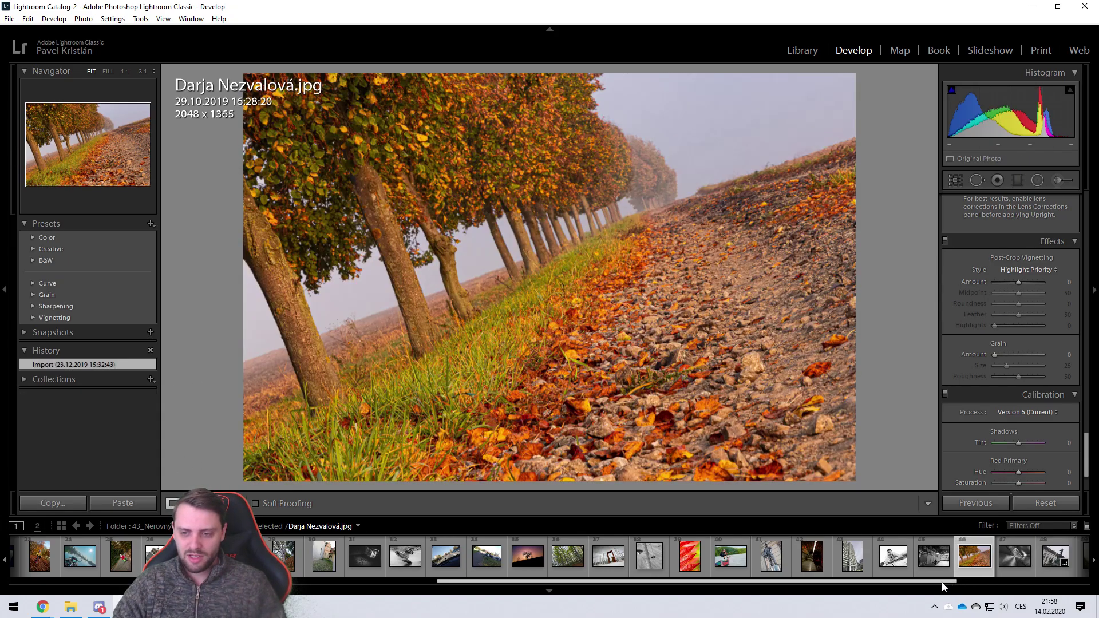
drag(944, 585, 918, 584)
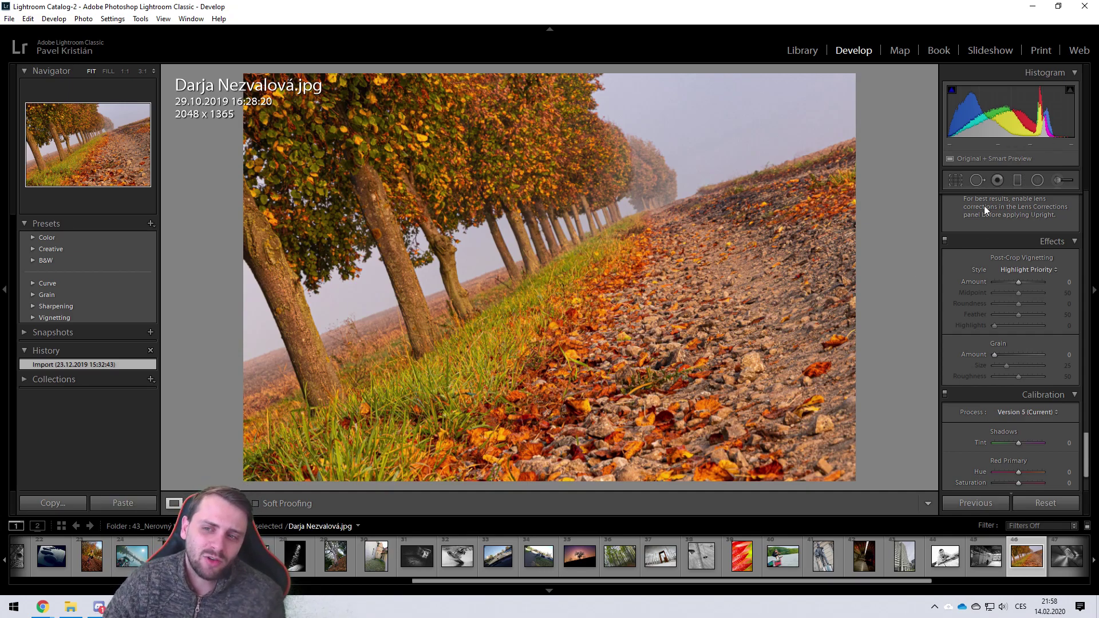
click(964, 180)
drag(897, 87, 1020, 205)
key(Return)
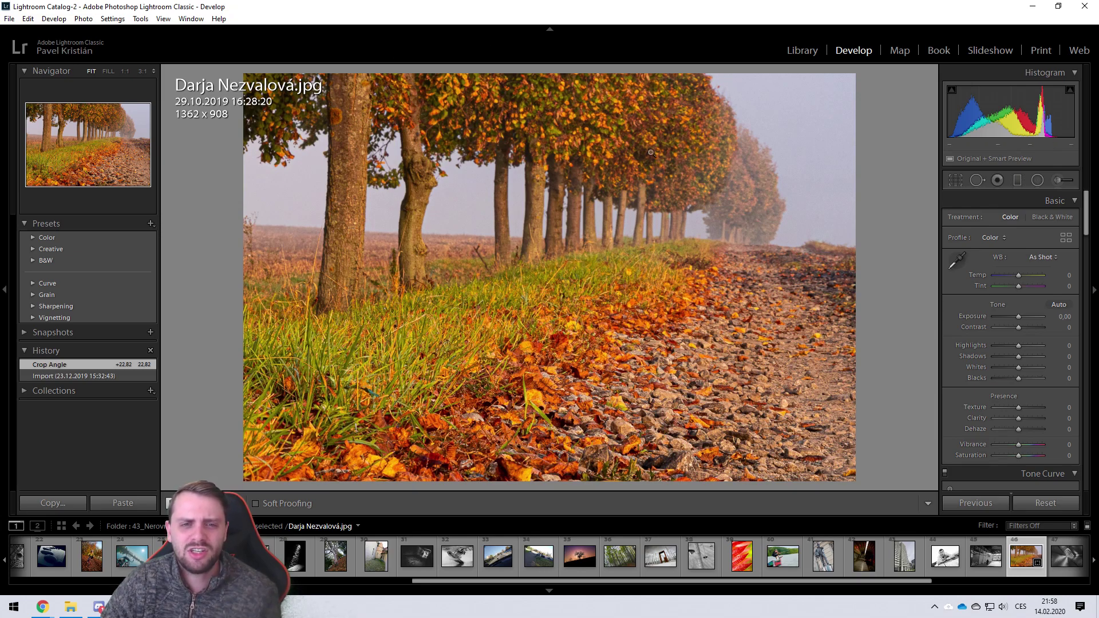
- Compare the autumn path photo's straightened and imported versions, finishing on the tilted original
click(107, 377)
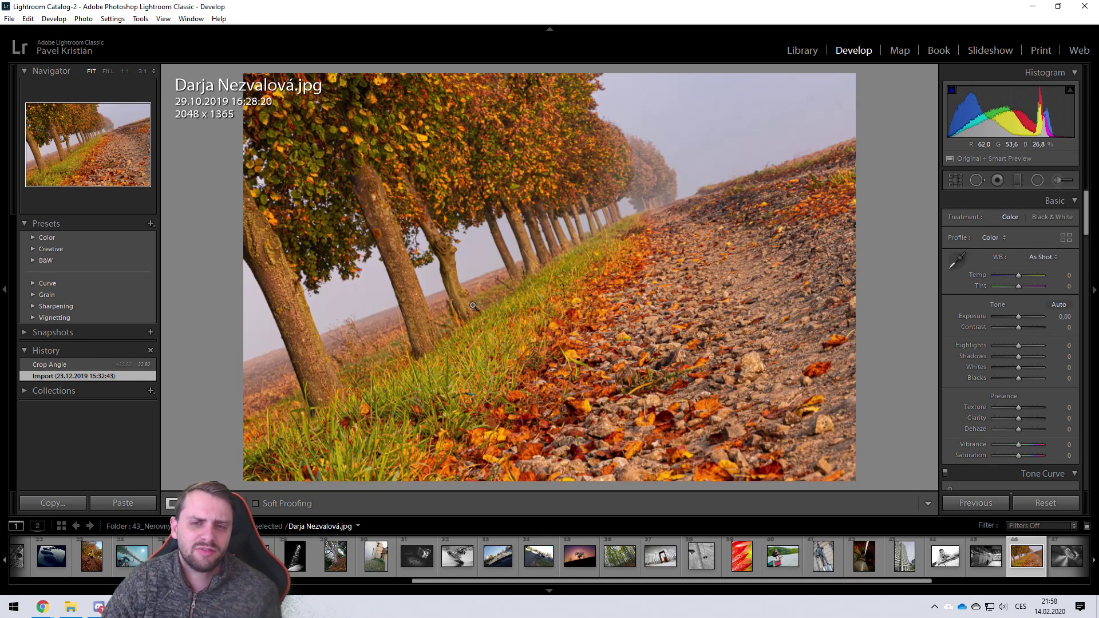
click(92, 365)
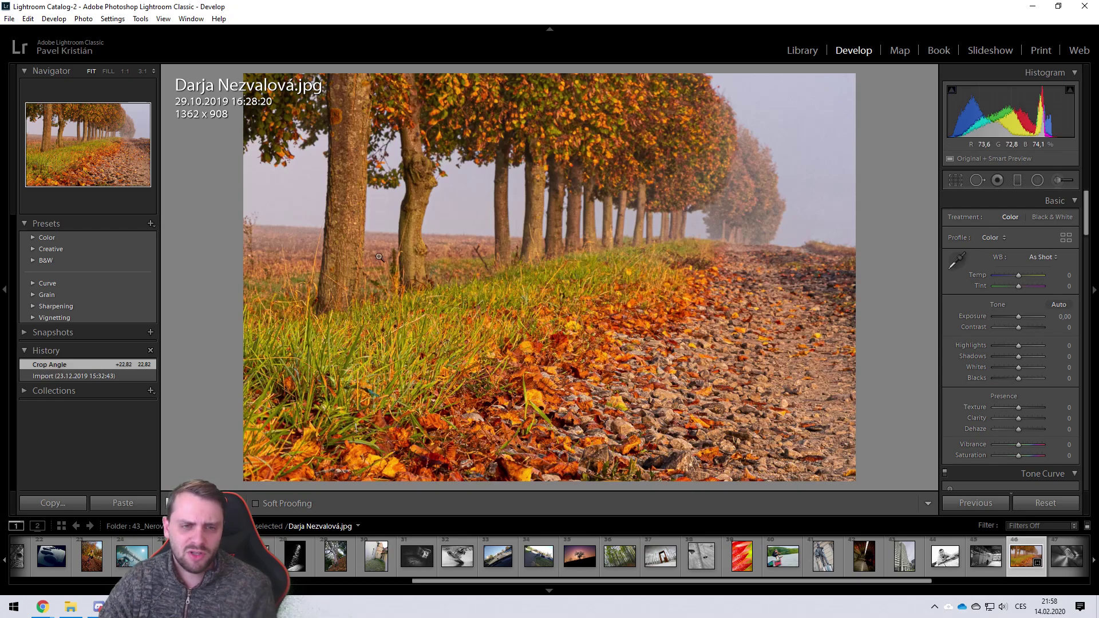
click(122, 375)
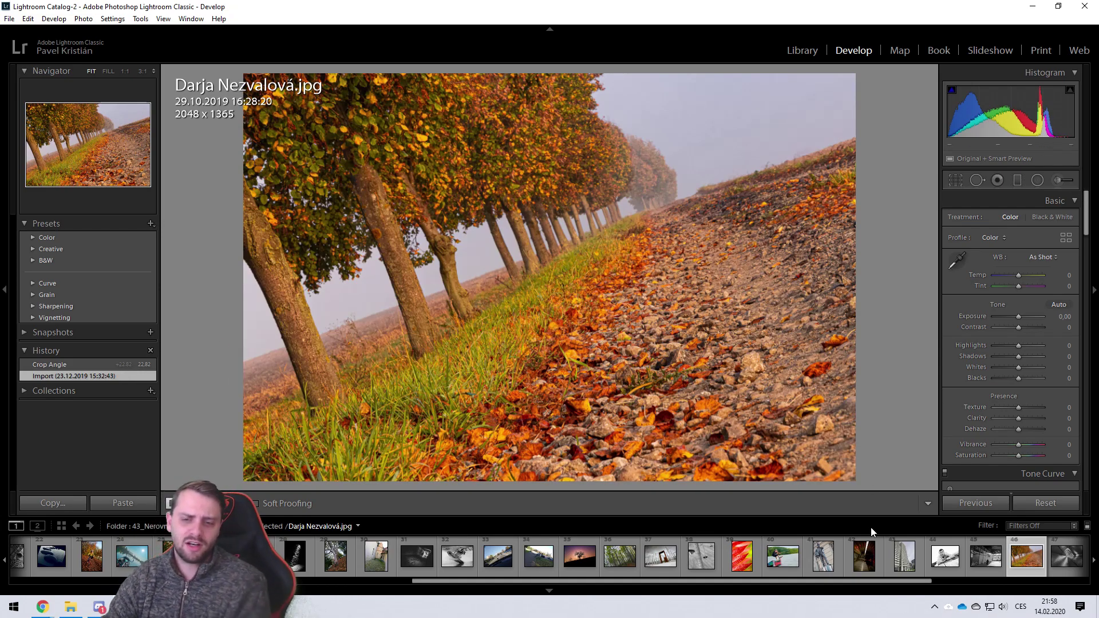
- Open the black-and-white street photo of the woman walking beside the glass facade to review its tilt
click(980, 572)
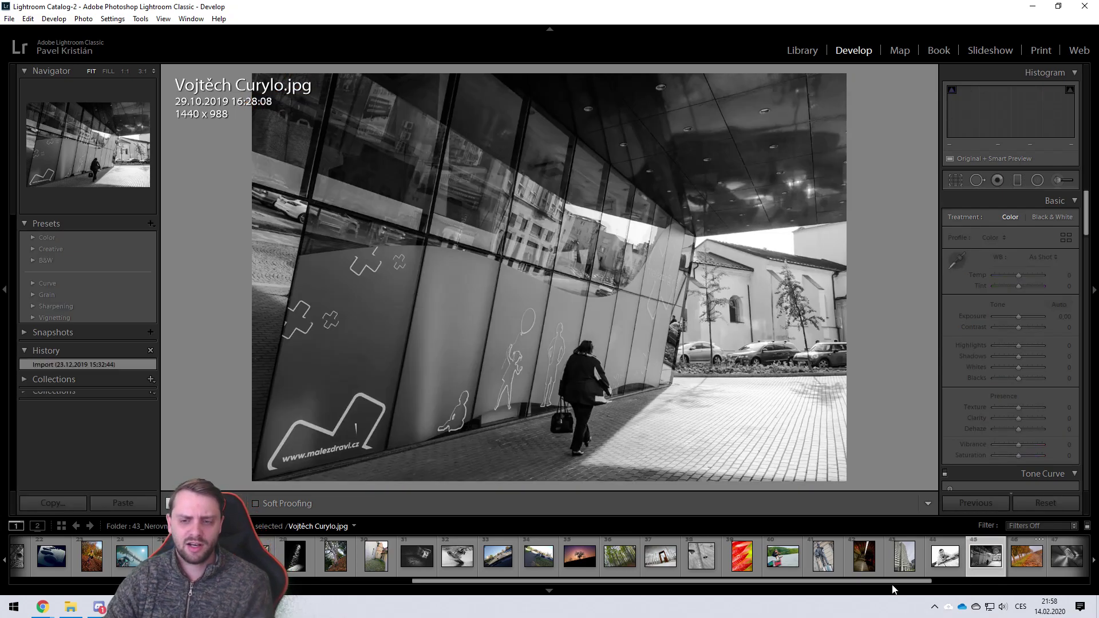
drag(887, 583, 872, 584)
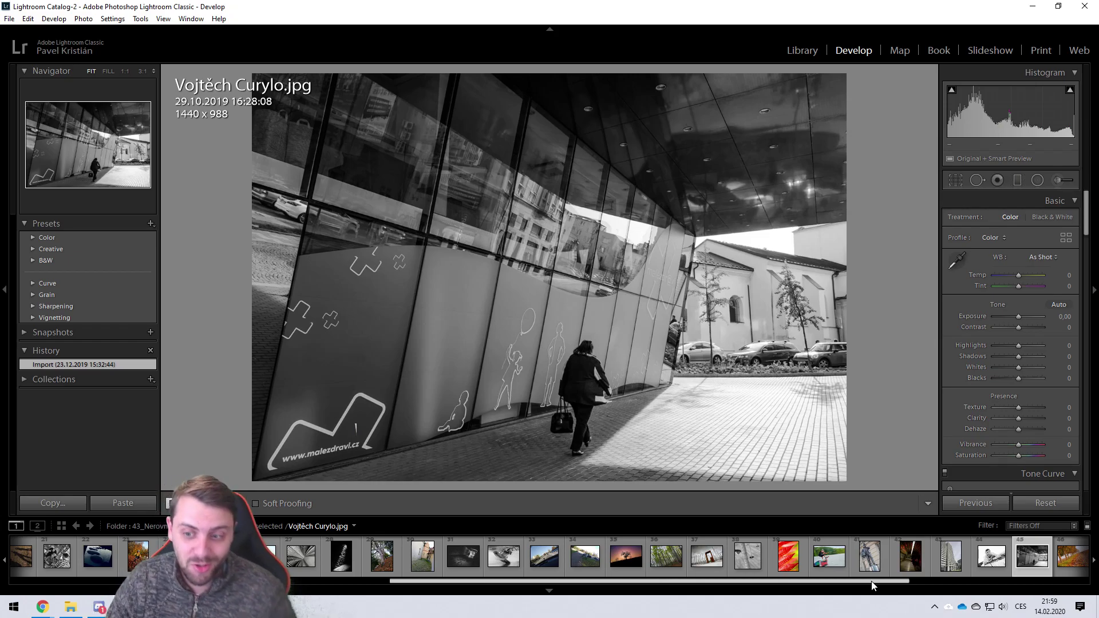
drag(872, 585, 850, 587)
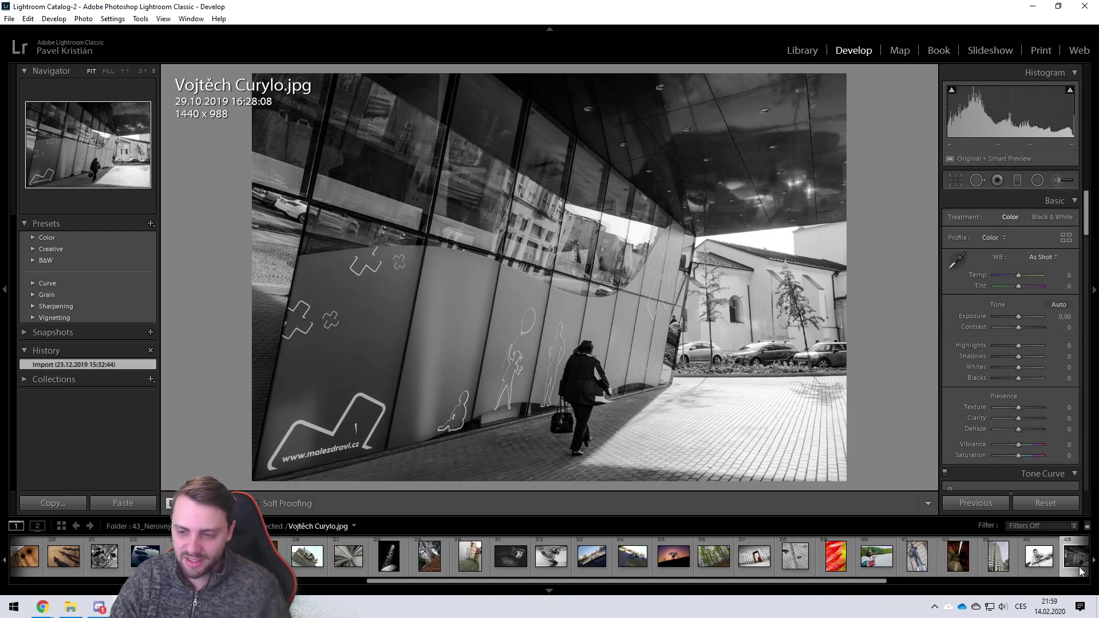
- On the black-and-white portrait of the man leaning on wooden planks, set the crop angle to 0.77 and trim the frame to 1975 x 1487
key(Left)
drag(851, 585, 845, 584)
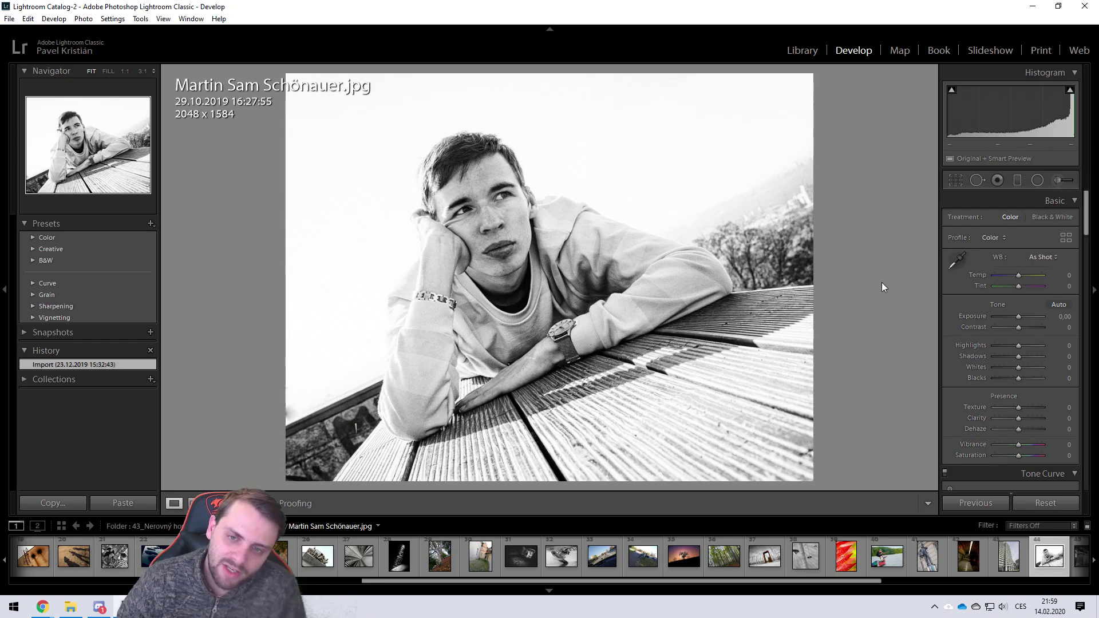
click(956, 180)
drag(867, 131, 812, 100)
key(Return)
- Widen the portrait's crop on its left side to 2028 x 1487
click(959, 184)
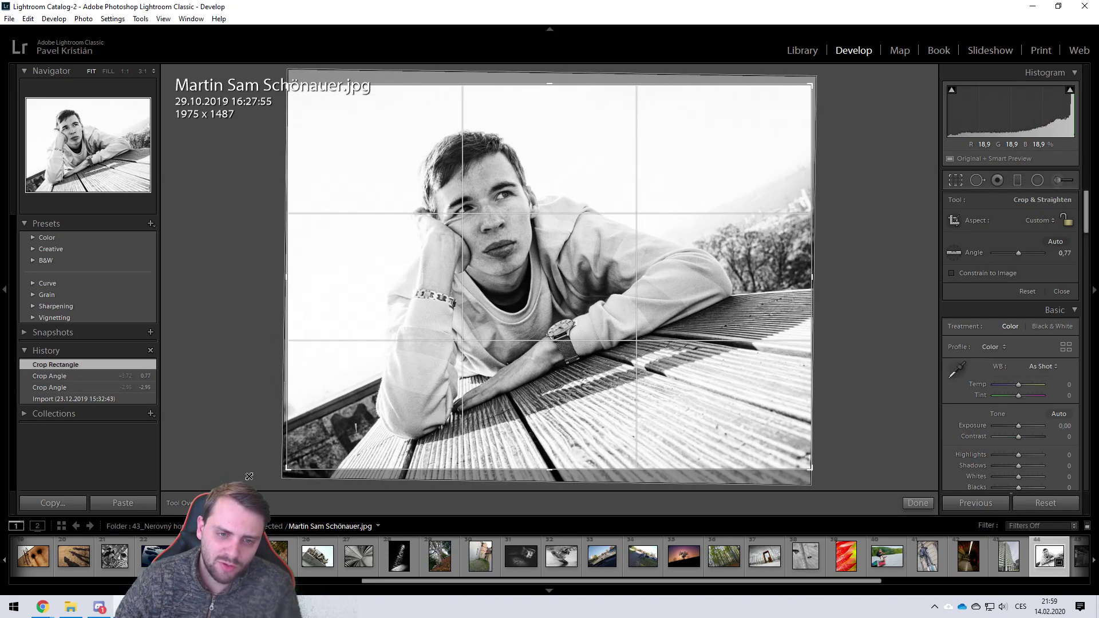
drag(253, 474, 240, 474)
key(Return)
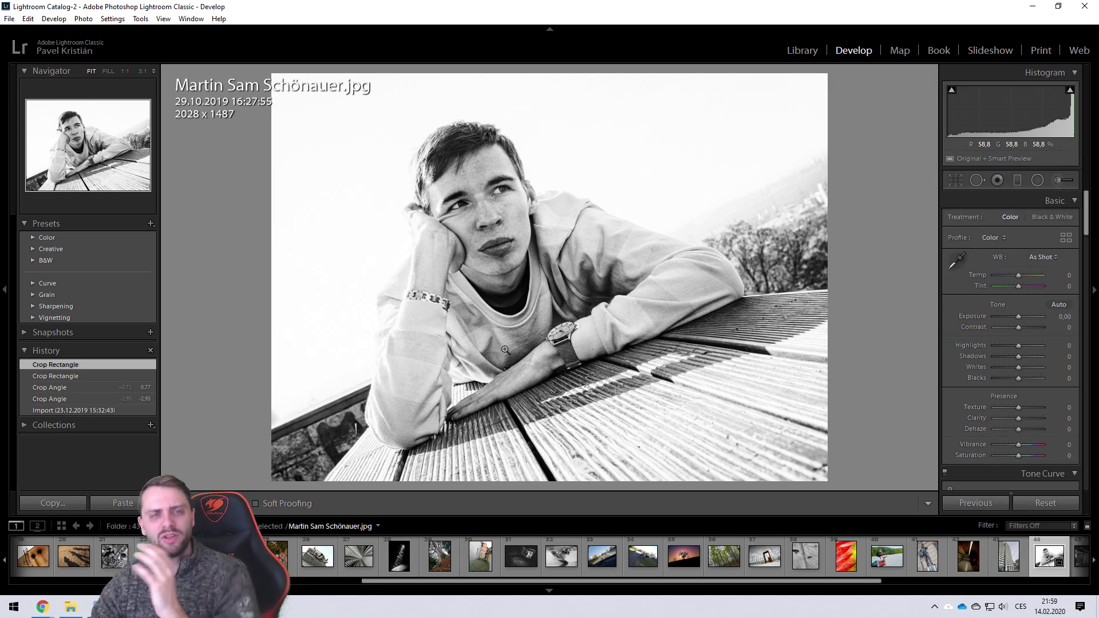
- Open the photo of the white high-rise with balconies and examine its facade and base up close for tilt
click(1018, 562)
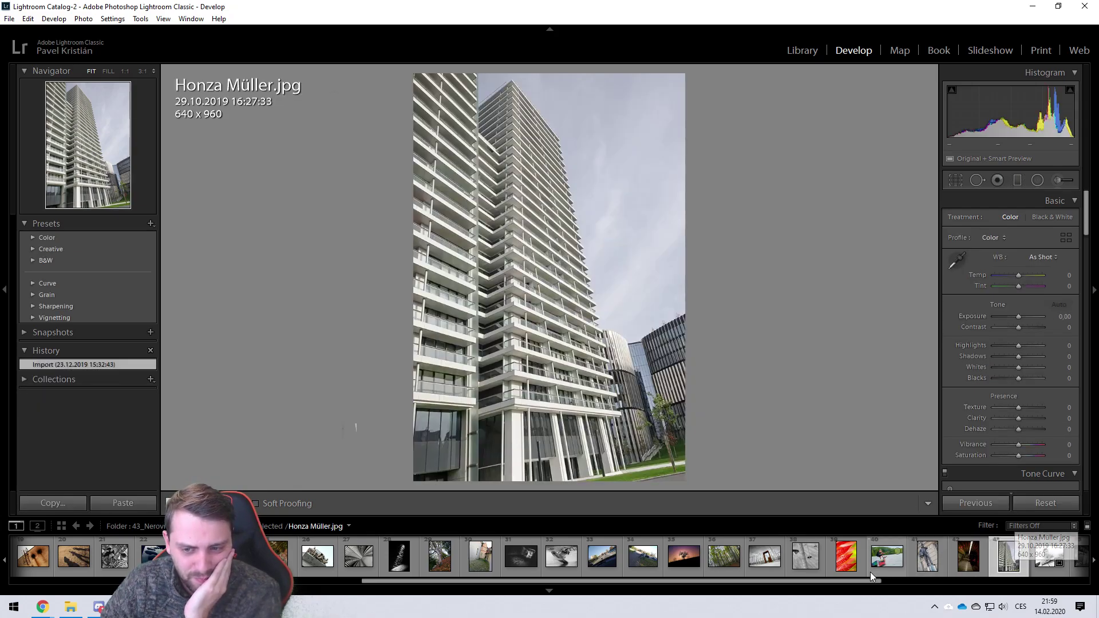
drag(866, 582, 856, 584)
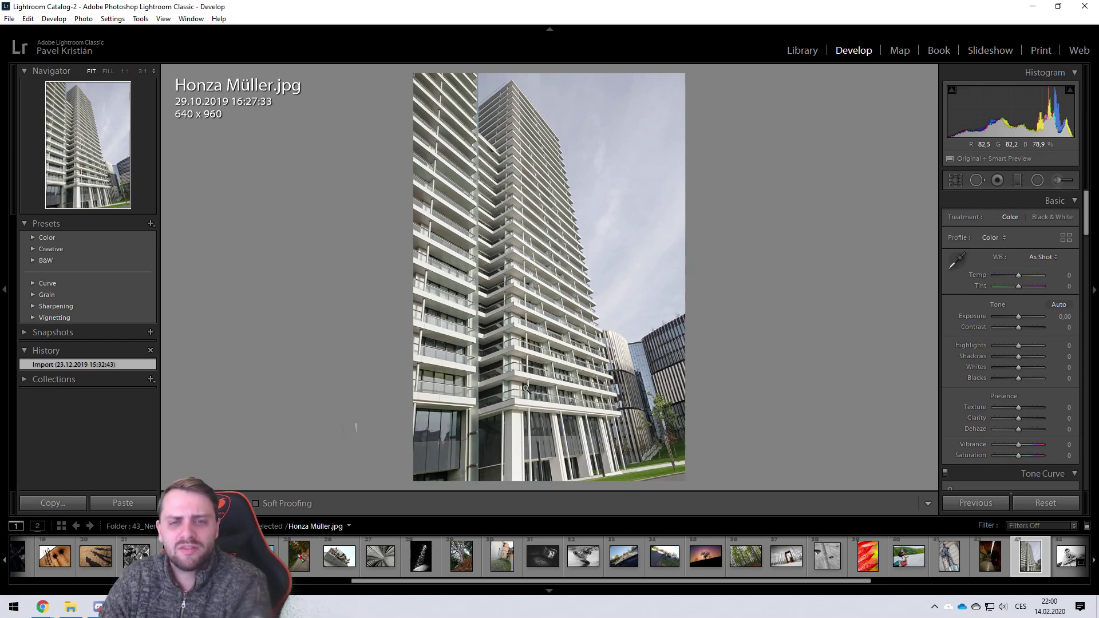
click(514, 242)
drag(514, 242, 524, 264)
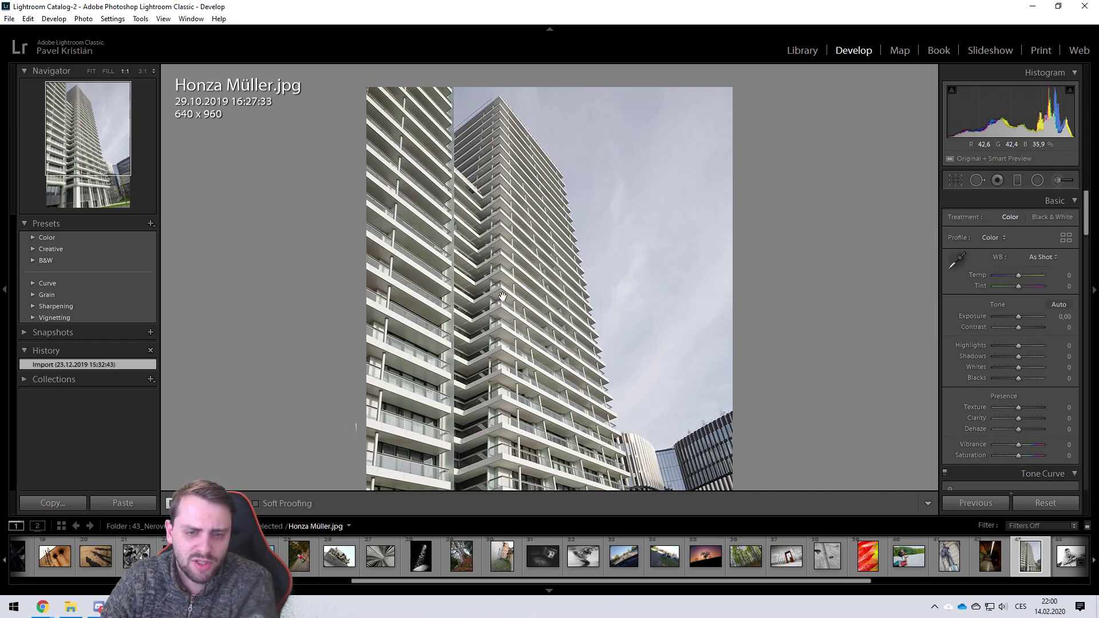
drag(501, 306, 512, 164)
drag(496, 394, 497, 241)
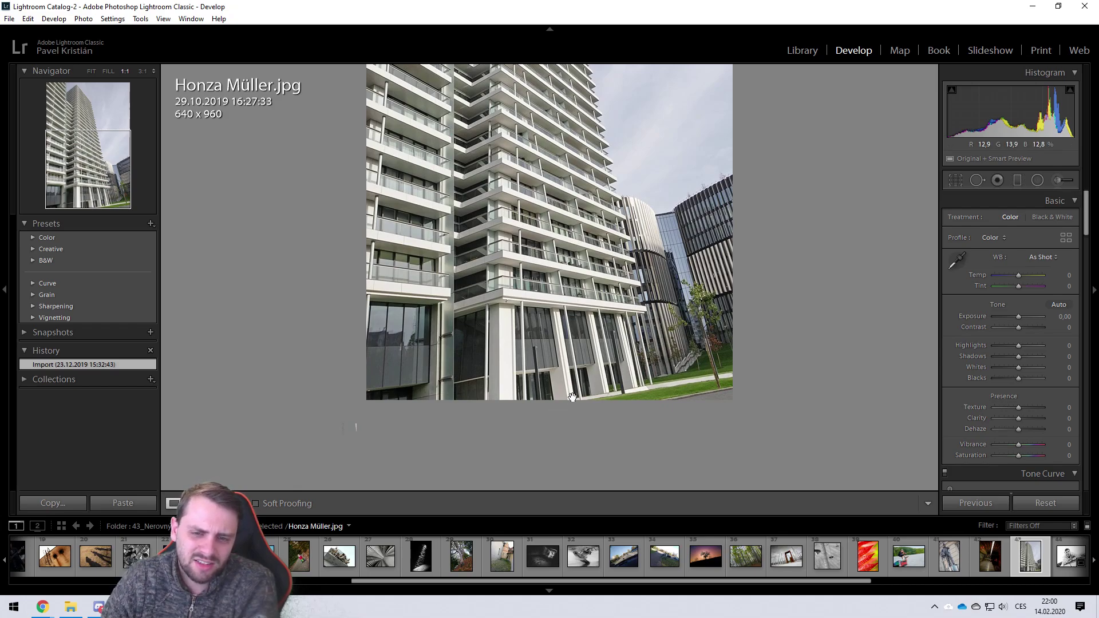
drag(704, 380, 704, 422)
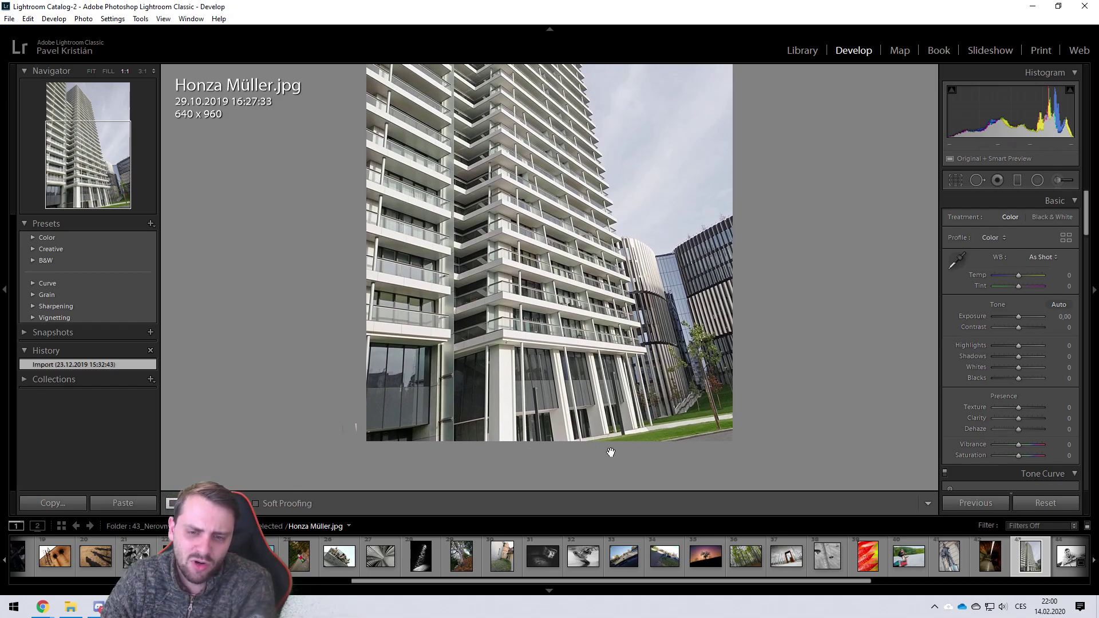
click(642, 425)
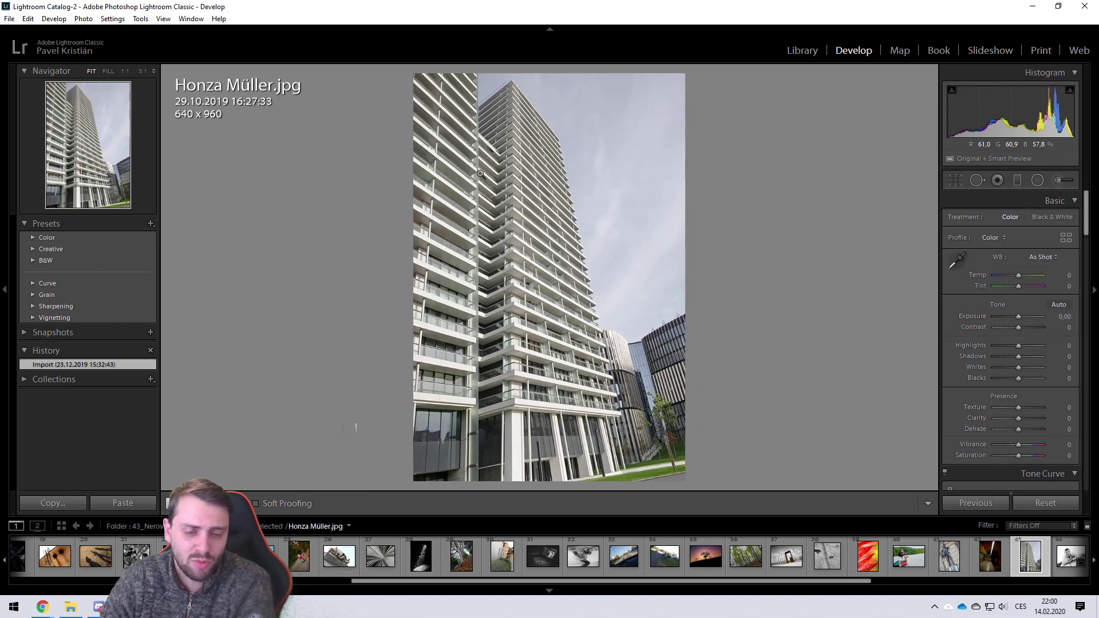
click(498, 159)
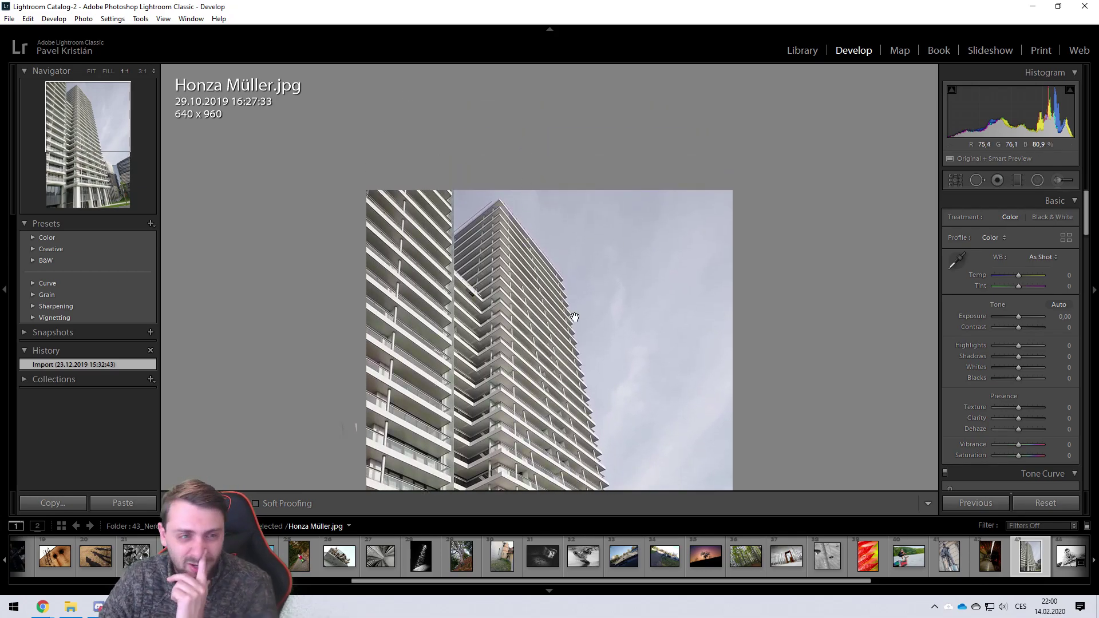
click(545, 371)
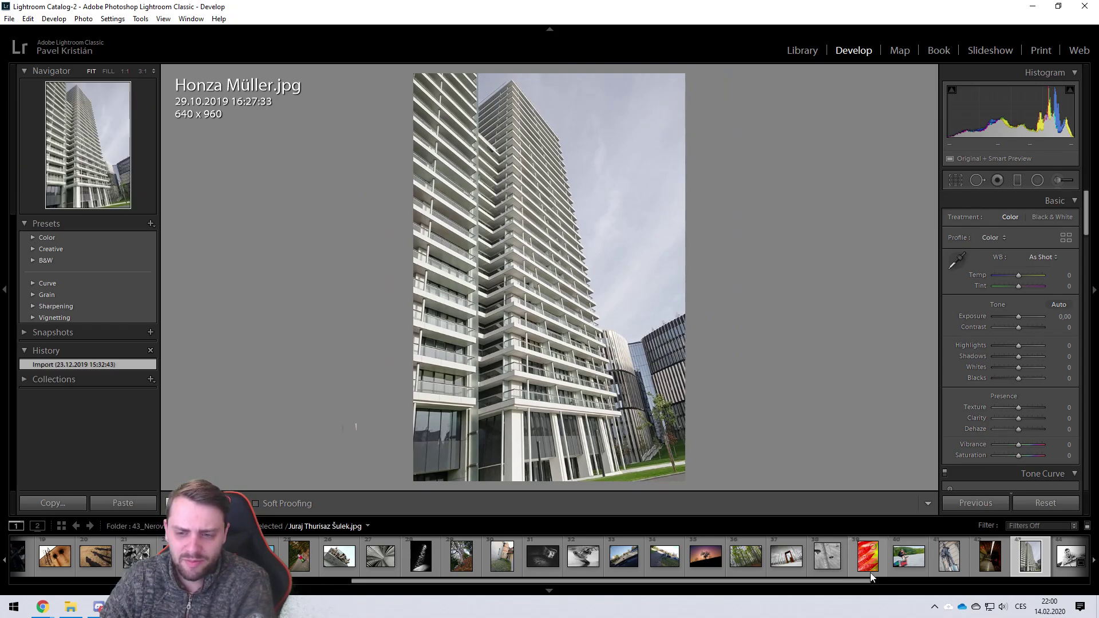
- Open the tilted underground station platform photo and check its lines against the crop grid
click(988, 556)
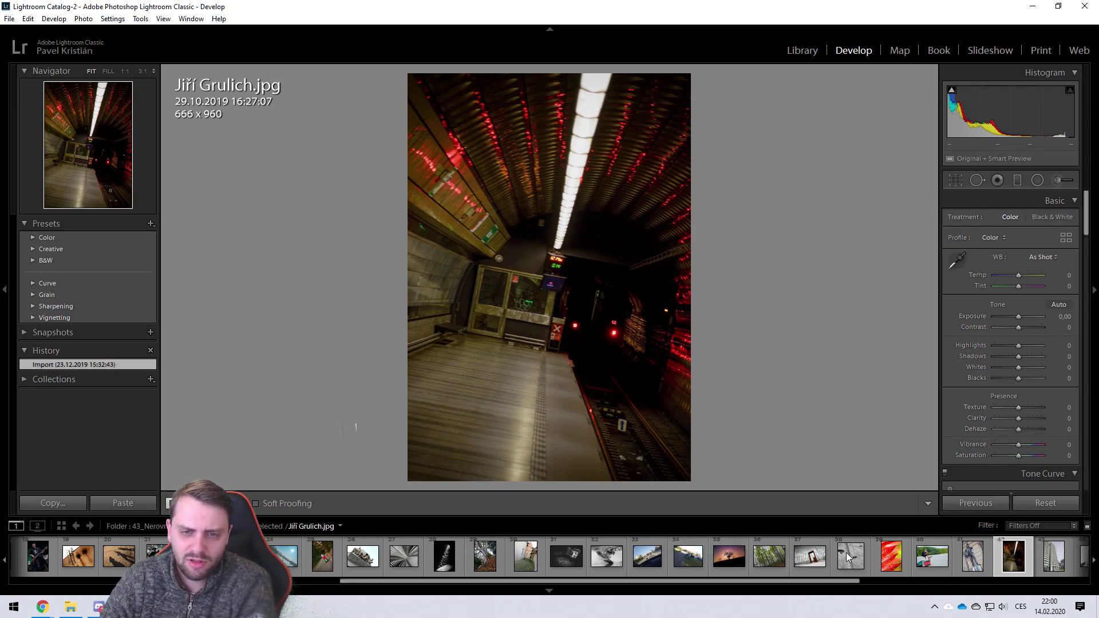
click(955, 181)
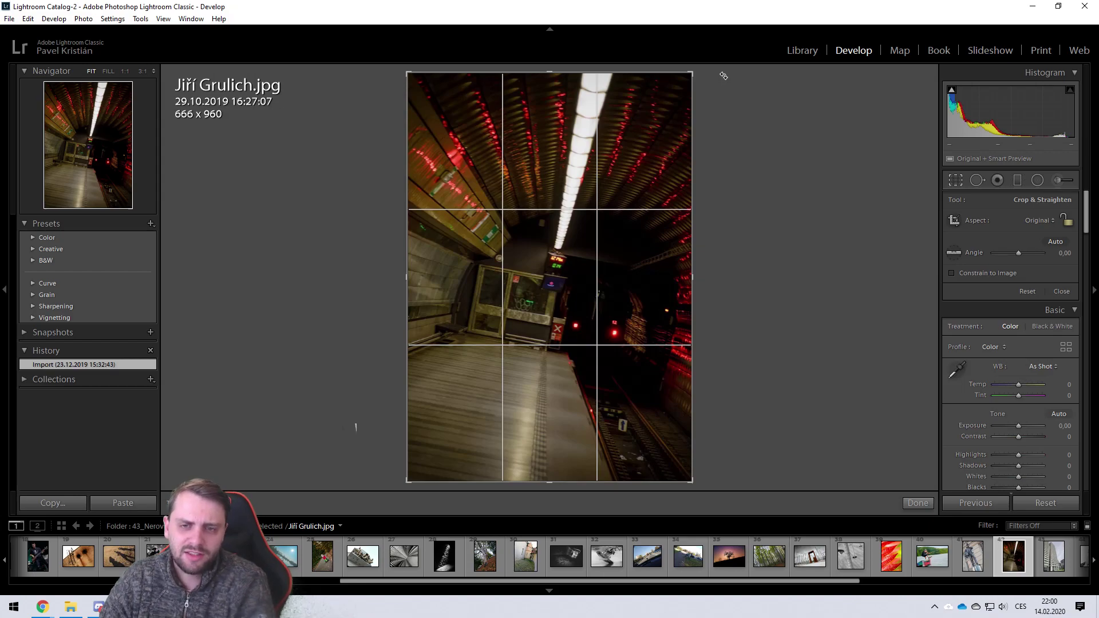
key(r)
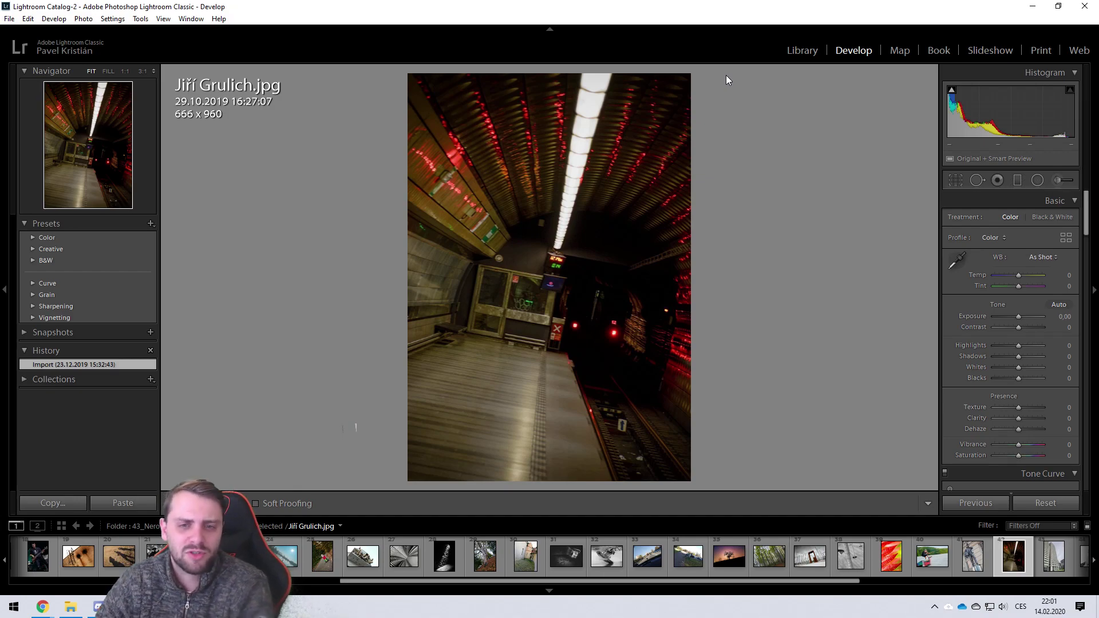
- Straighten the station platform photo with a crop angle of -11.30
click(952, 180)
drag(750, 85, 719, 43)
drag(725, 98, 730, 109)
key(Return)
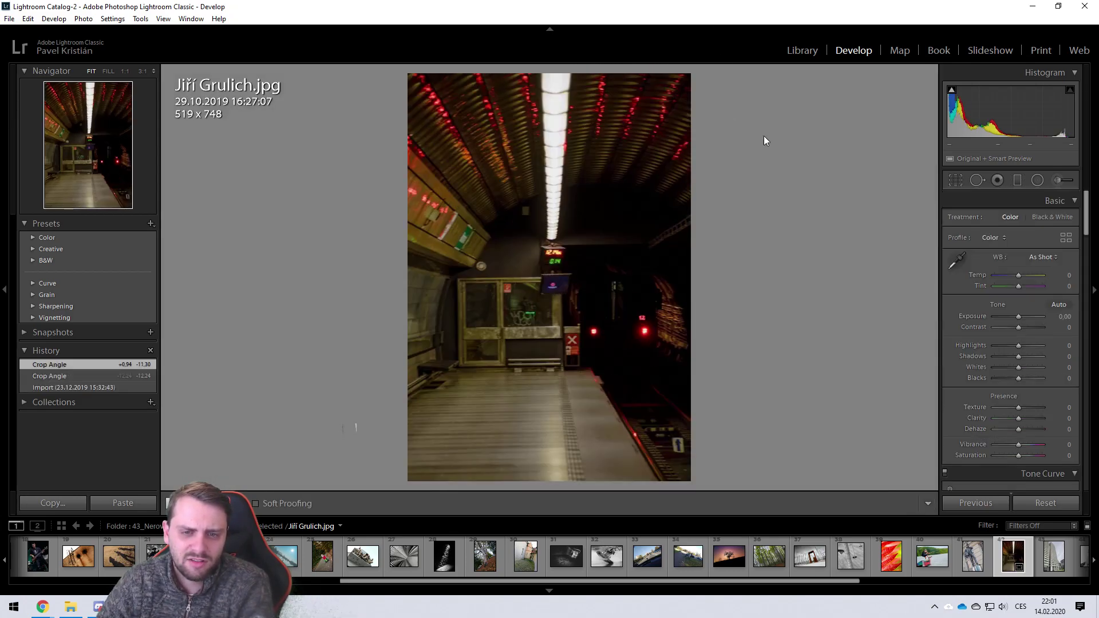
- Return the station platform photo to its imported state in the edit history and close the crop
click(955, 180)
click(57, 388)
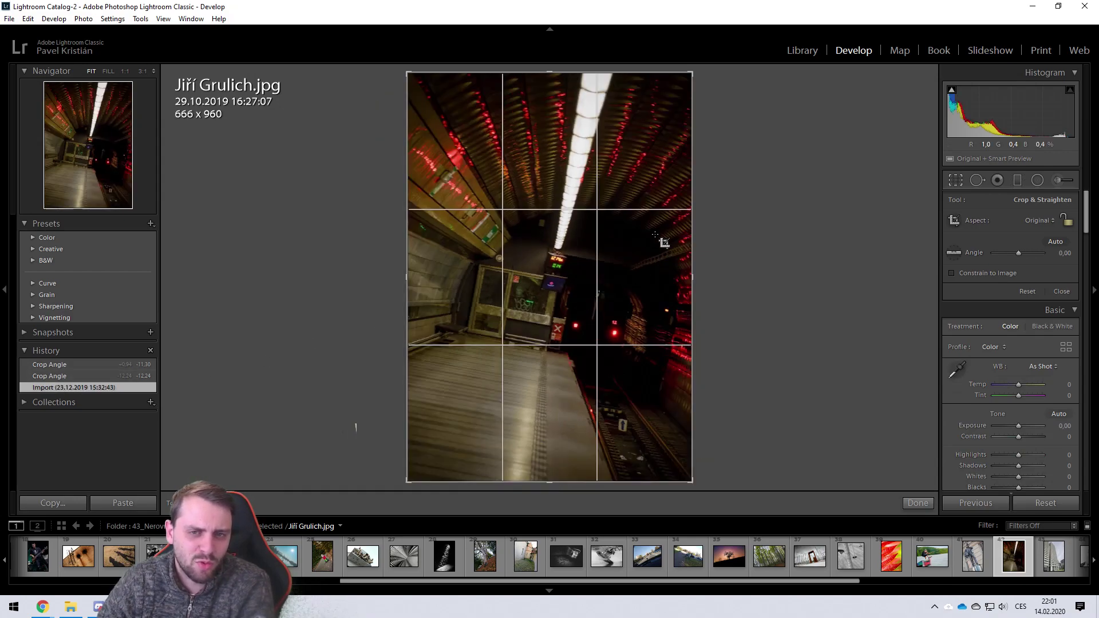
key(Return)
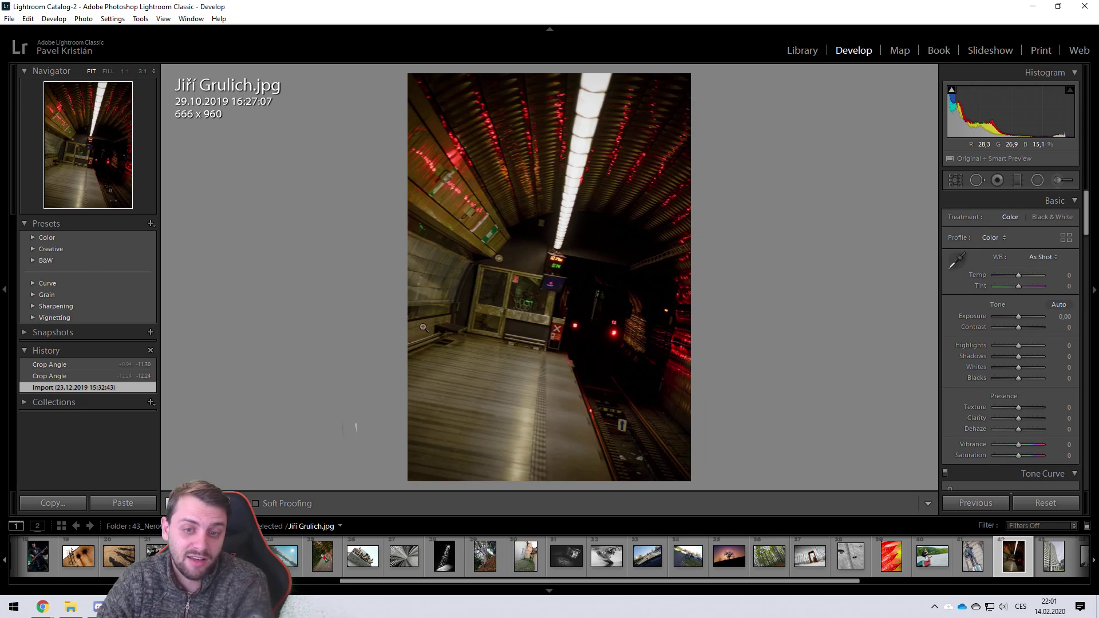
- Try a stronger tilt on the station platform photo with a crop angle of 6.58, and revert to the import state
click(956, 180)
drag(752, 88, 763, 105)
key(Return)
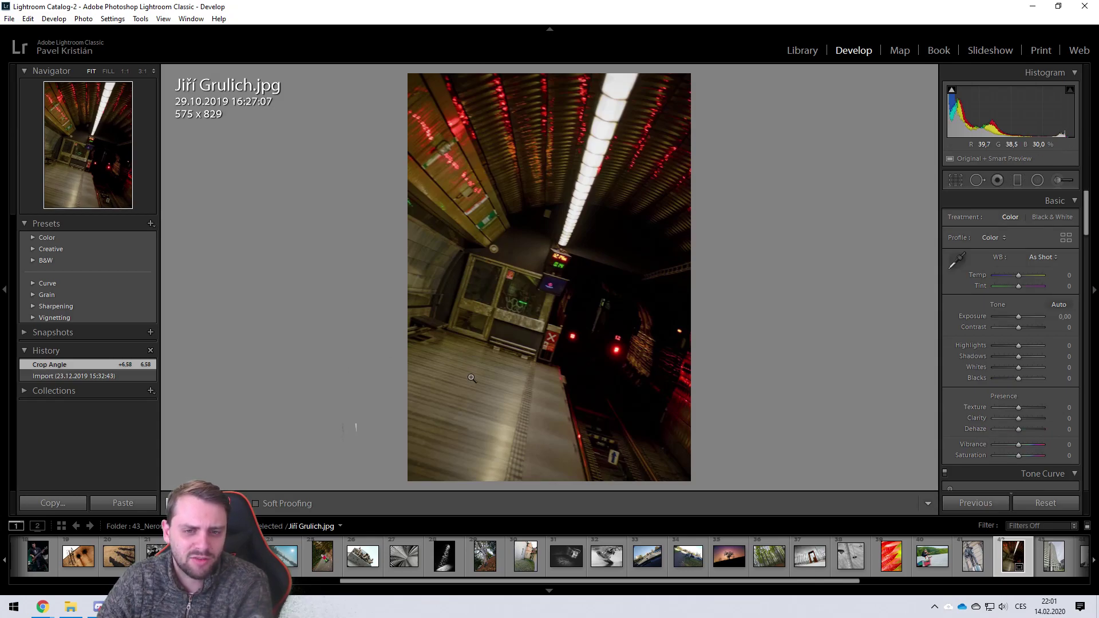
click(77, 375)
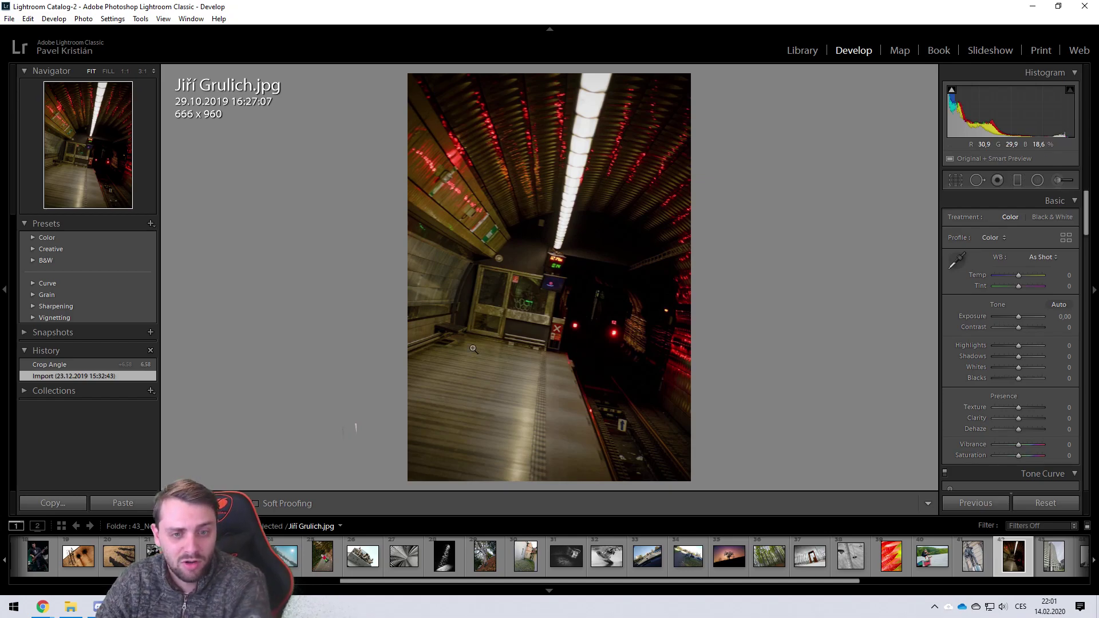
- Open the bronze statue photo and rotate its crop to an angle of 0.12
click(958, 572)
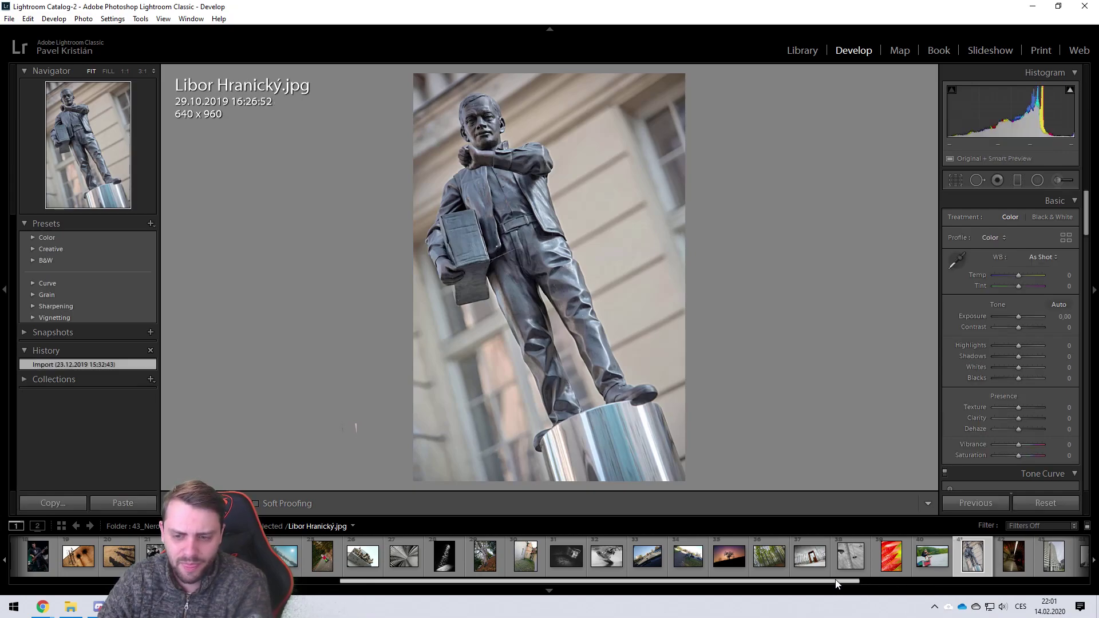
drag(836, 582, 819, 583)
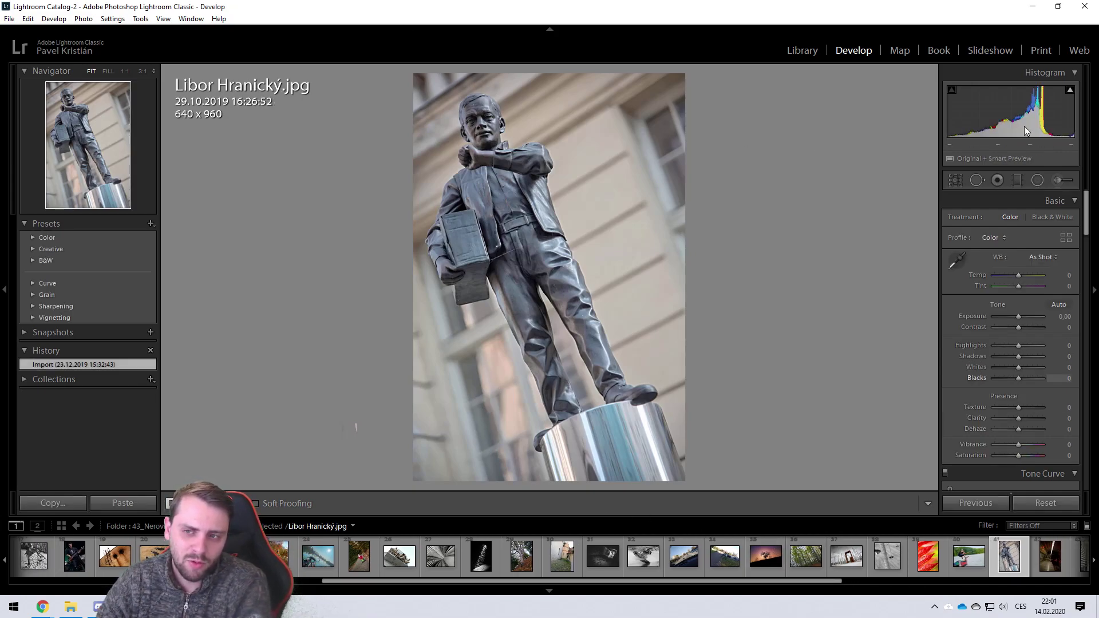
click(956, 180)
mouse_move(744, 80)
mouse_down()
mouse_move(830, 103)
mouse_move(853, 189)
mouse_move(740, 85)
mouse_up()
key(r)
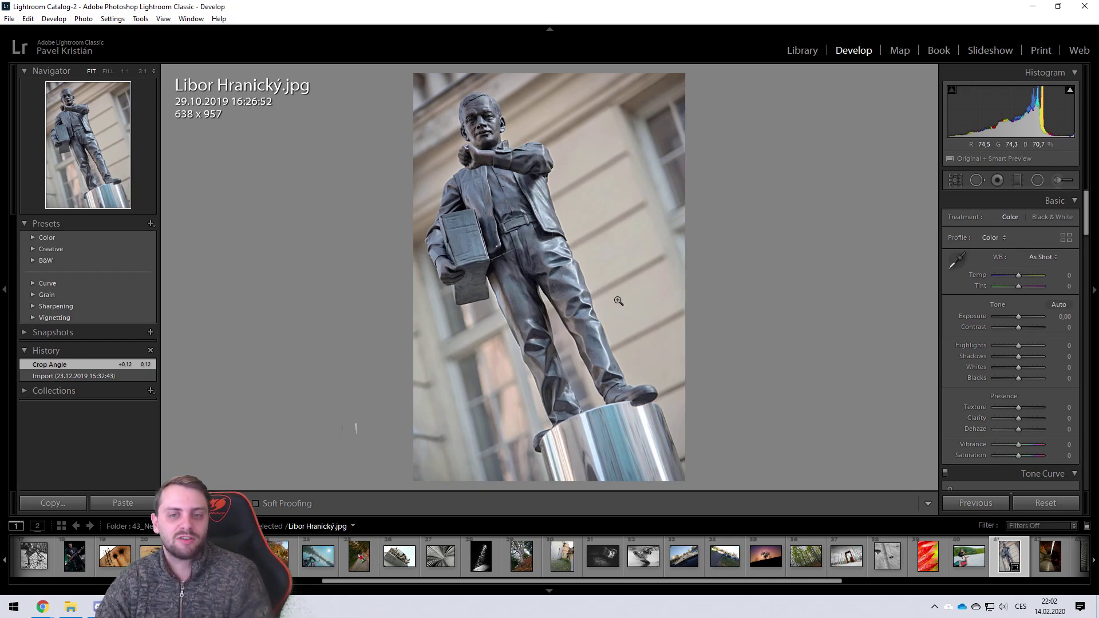
- Open the wakeboarder photo and level its waterline with a crop angle of 5.58
click(967, 573)
drag(840, 581, 820, 577)
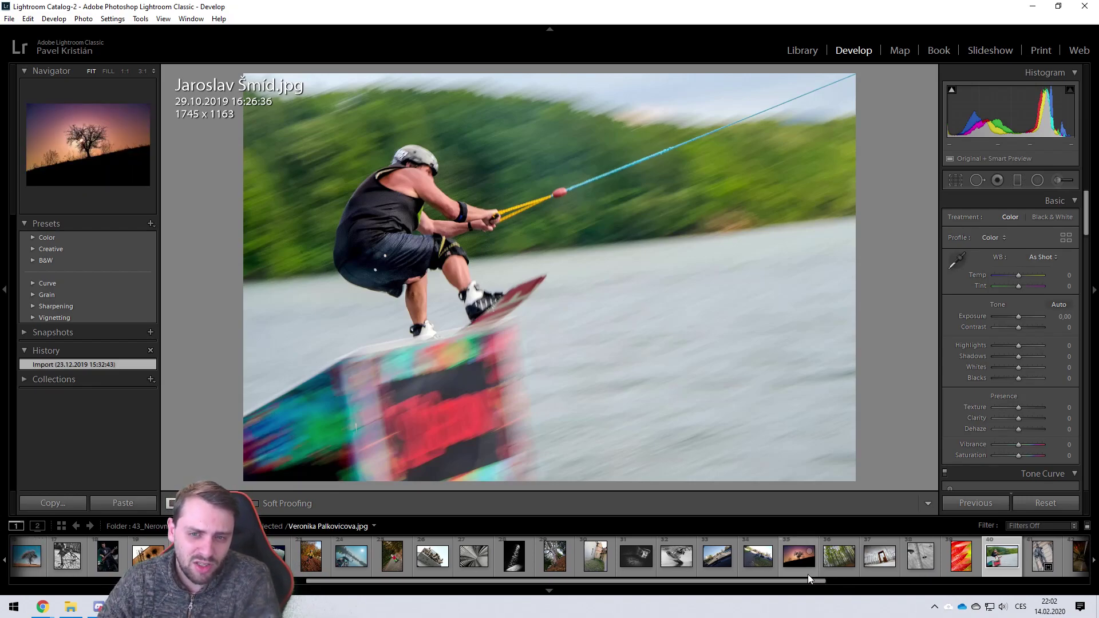
click(955, 179)
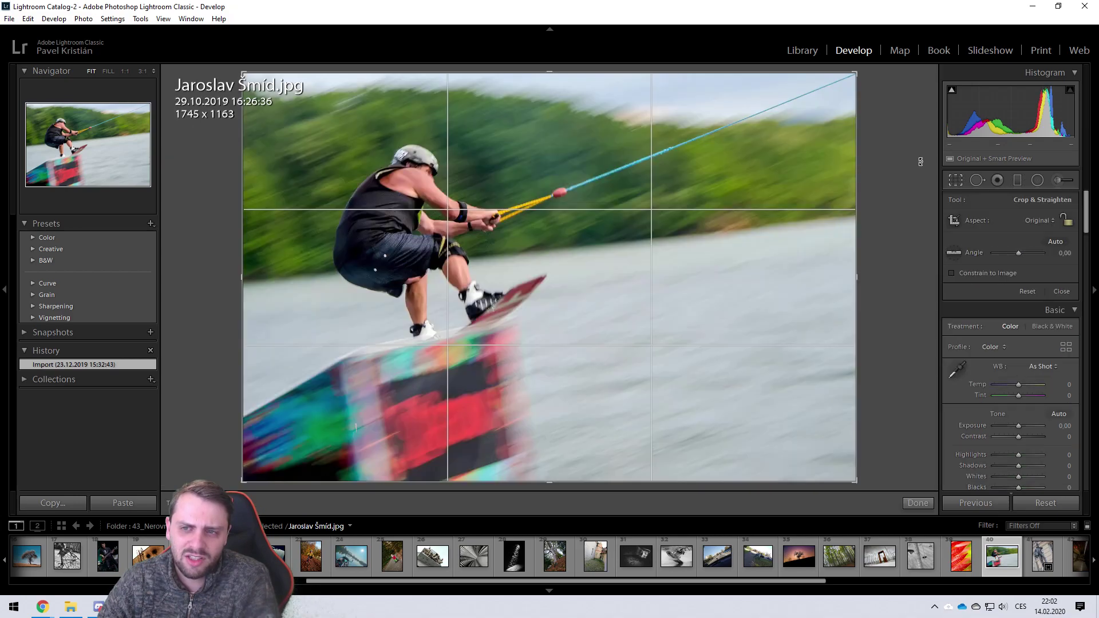
drag(881, 79, 910, 109)
key(Return)
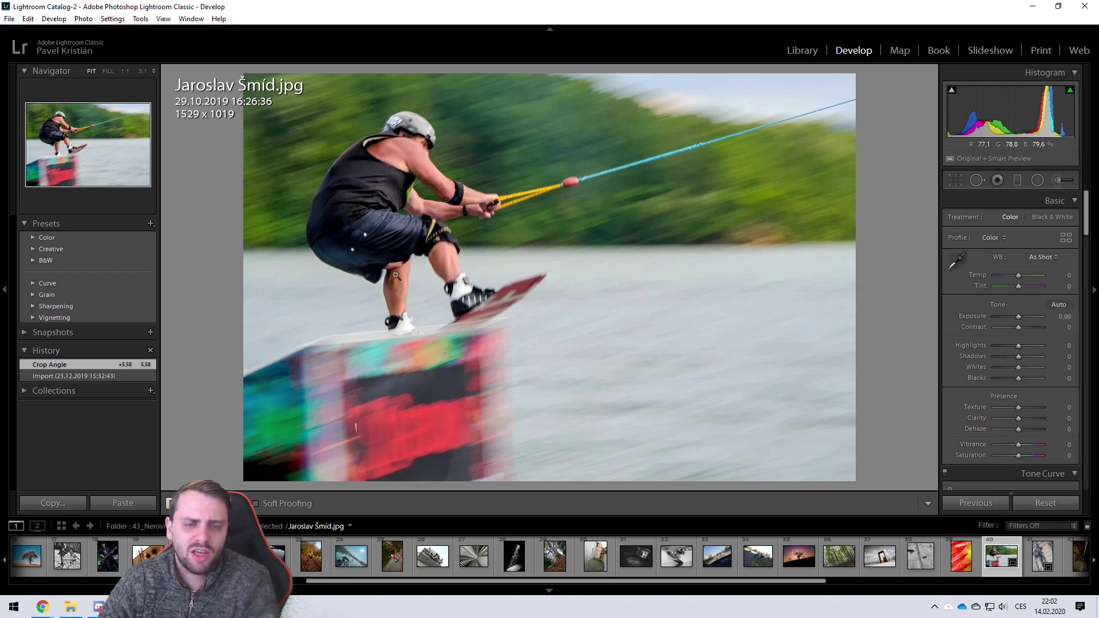
- Restore the wakeboarder photo to its imported, tilted version and close the crop
click(955, 182)
click(109, 375)
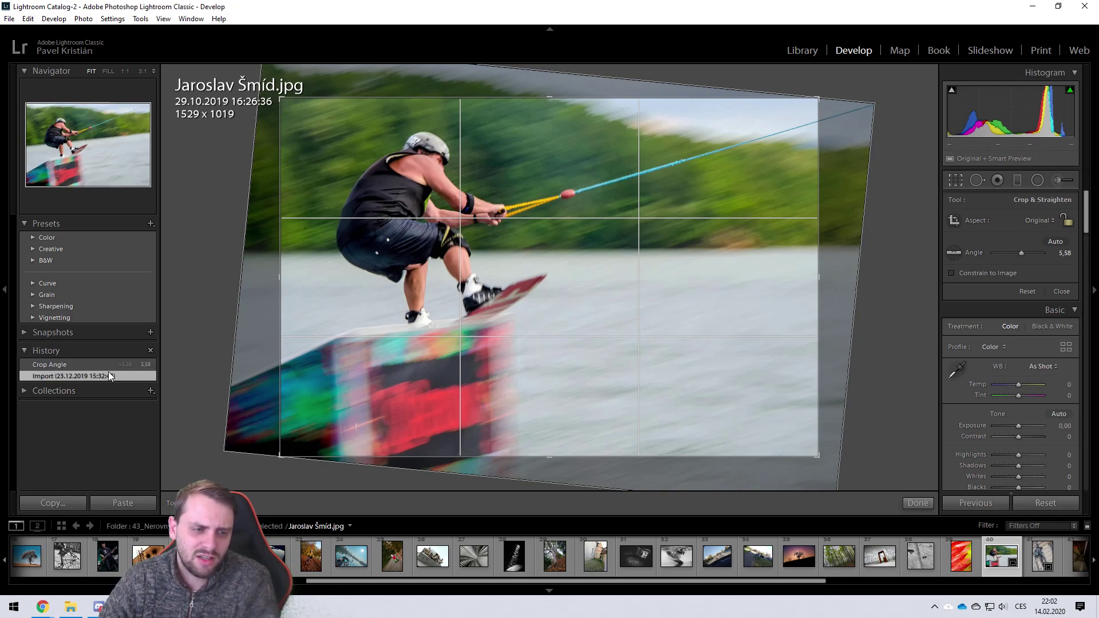
key(r)
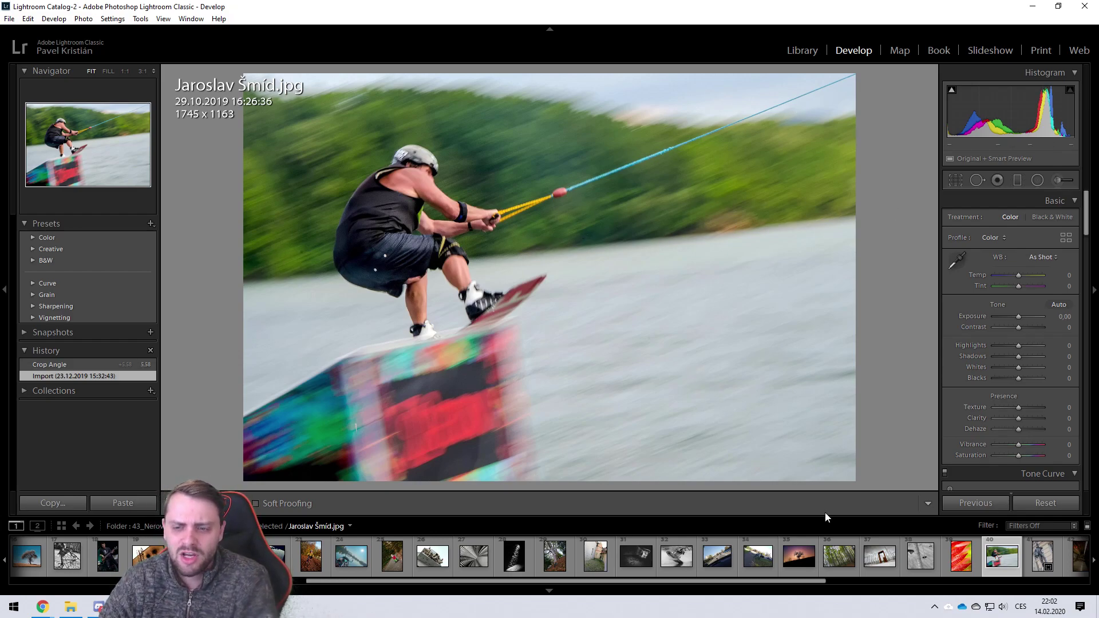
- Open the close-up photo of the red leaves to review its diagonal composition
click(948, 568)
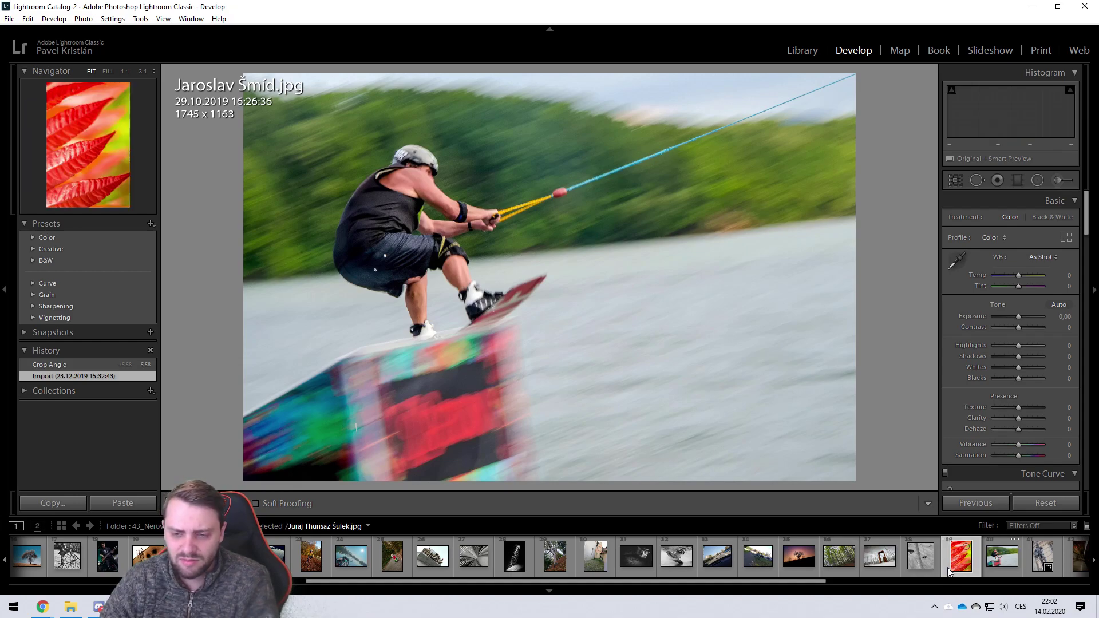
drag(610, 582, 582, 584)
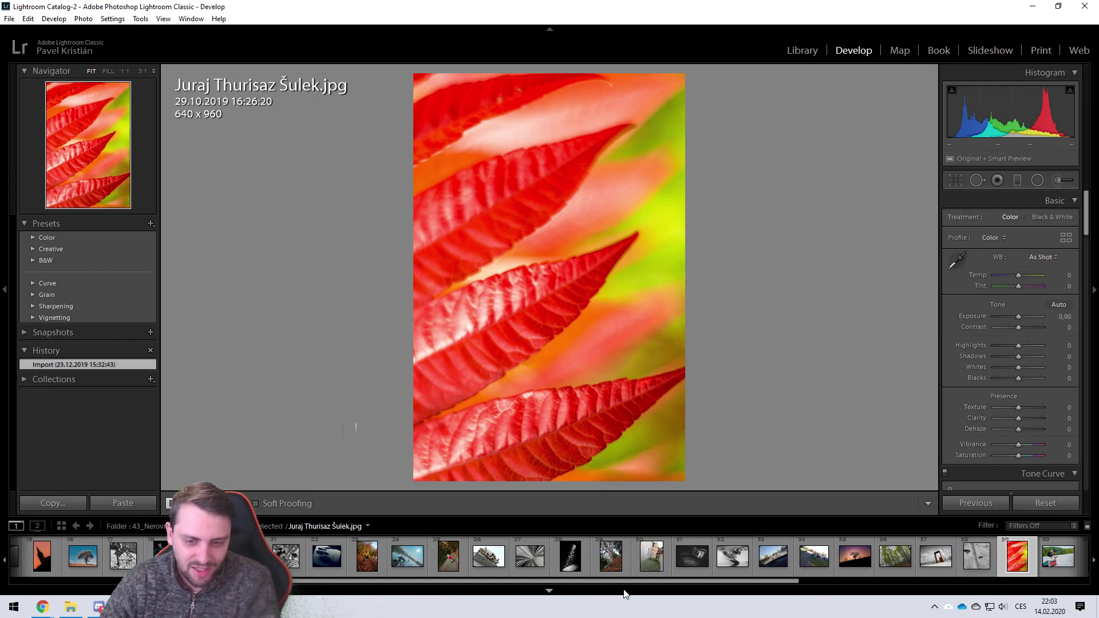
drag(634, 585, 611, 586)
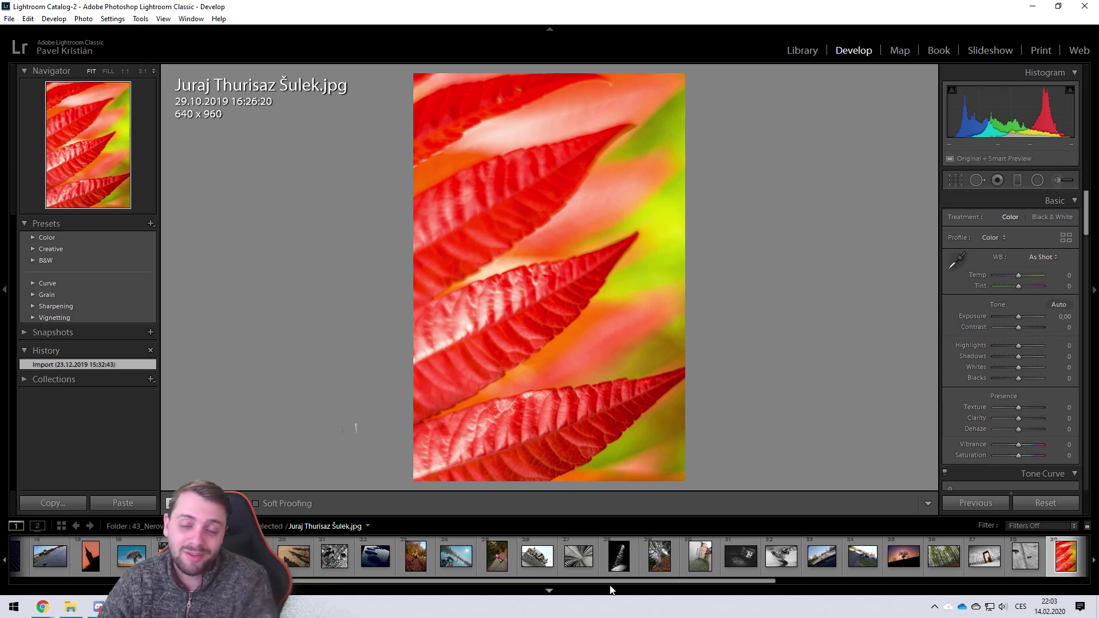
- Open the black-and-white photo of the burlap-wrapped pole and set its Clarity to +50
click(1027, 557)
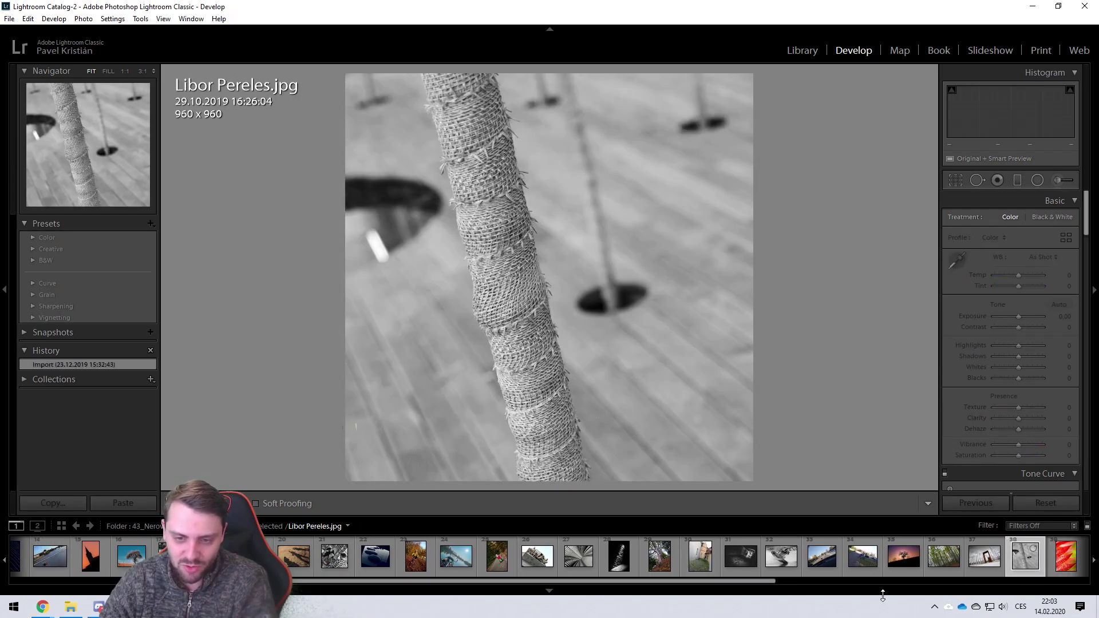
drag(717, 588, 707, 583)
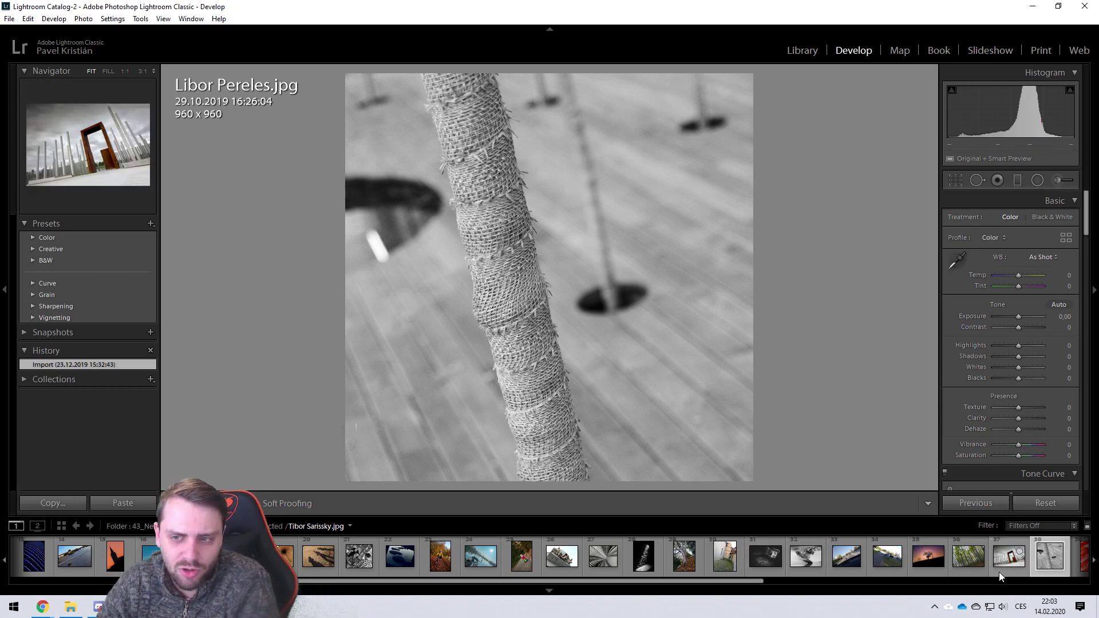
drag(1023, 421, 1030, 424)
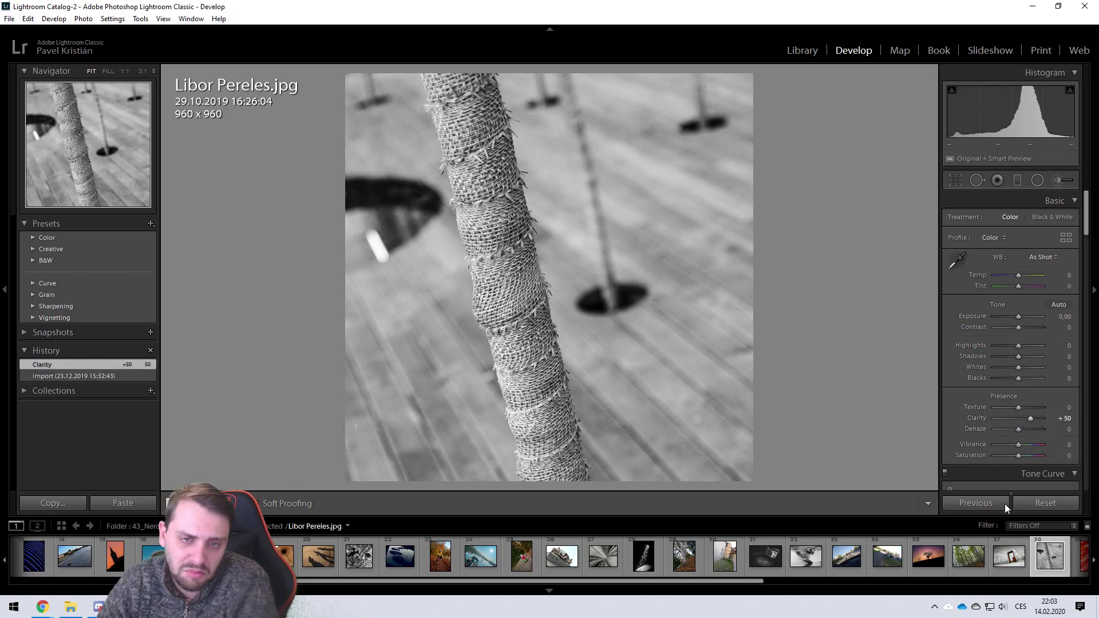
- Open the photo of the rusty gate among concrete pillars and inspect the pillars and fence beside it up close
click(1009, 556)
scroll(735, 572, left, 2)
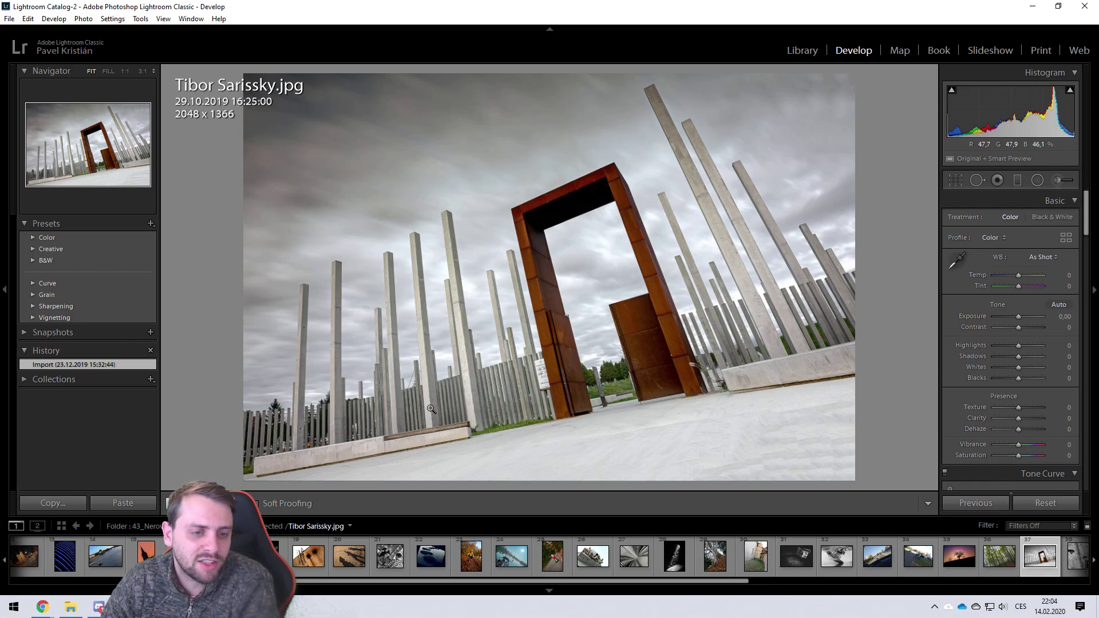
click(302, 447)
drag(290, 447, 312, 419)
click(313, 420)
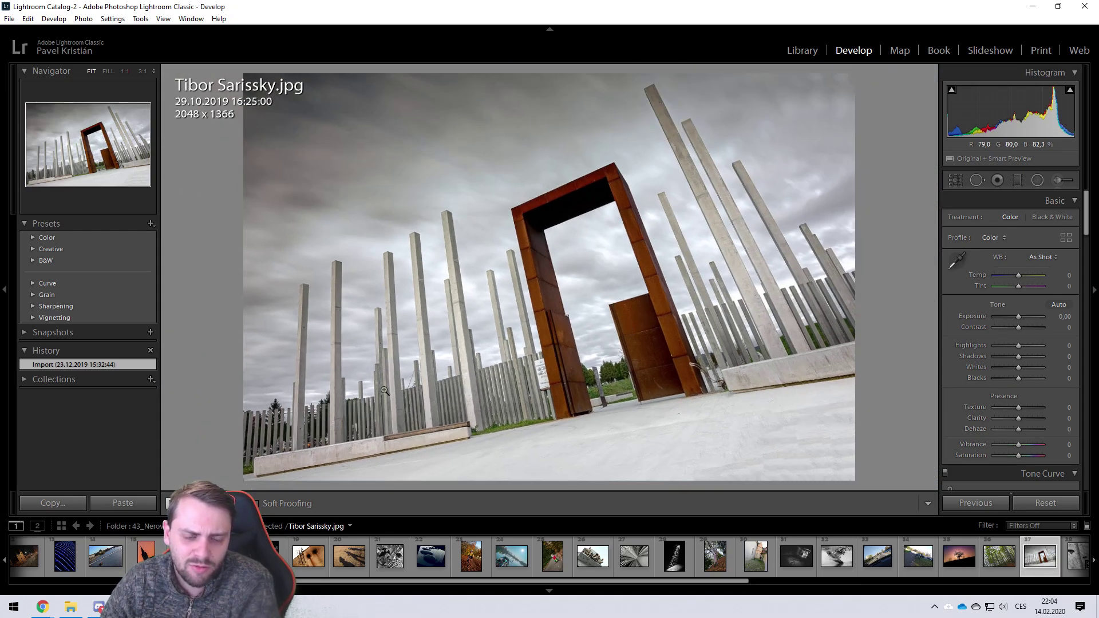
click(302, 445)
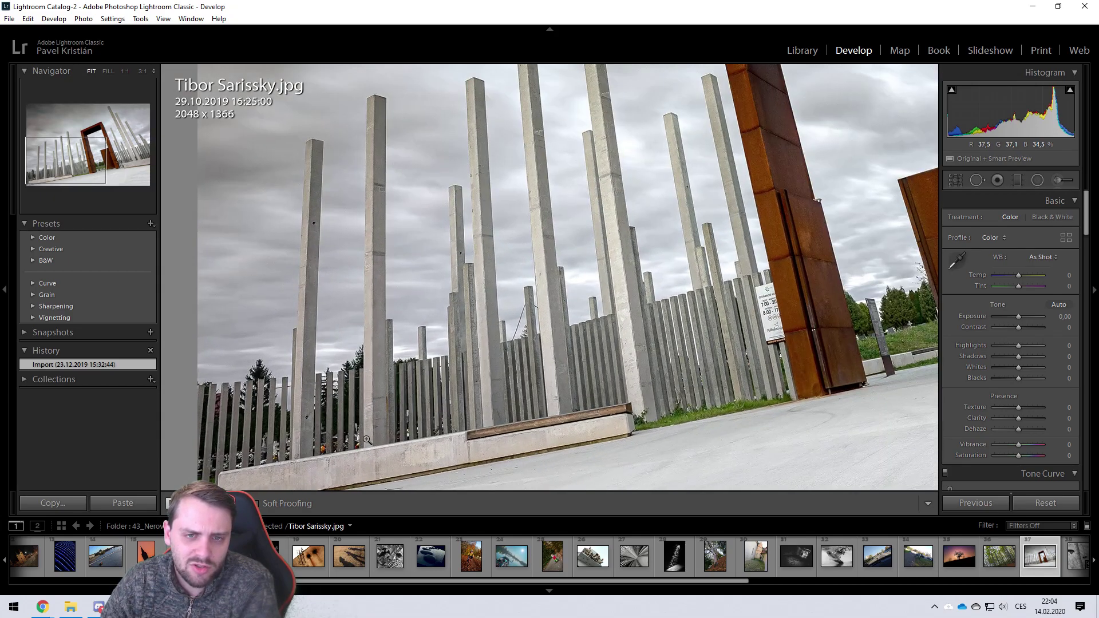
click(367, 441)
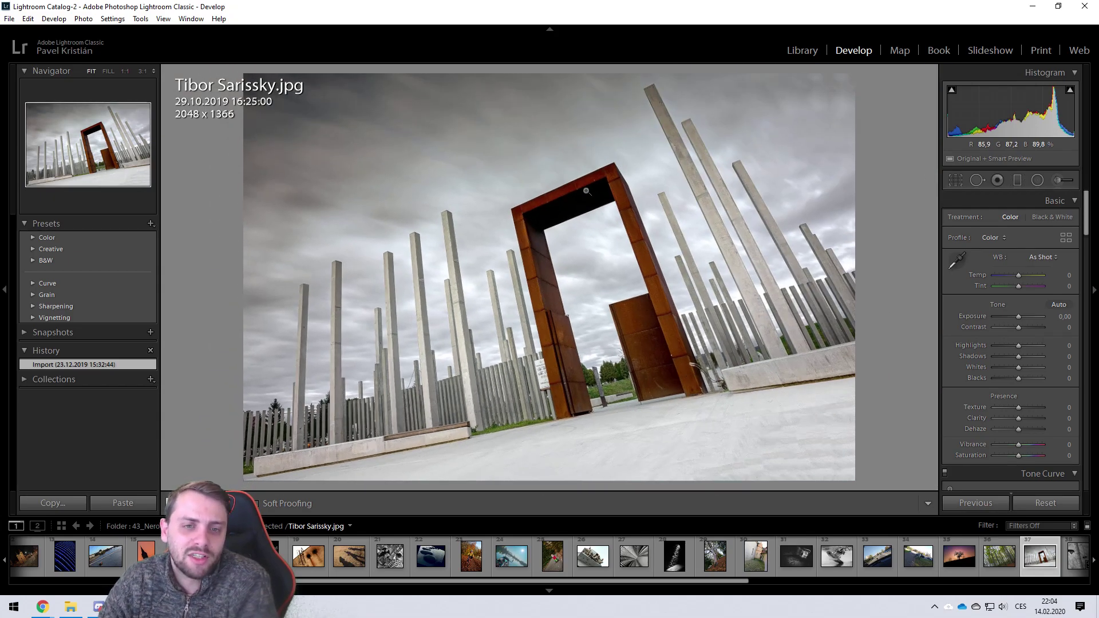
- Open the tilted forest photo and crop away its right side and forest floor to about 1340 x 992 pixels
click(999, 555)
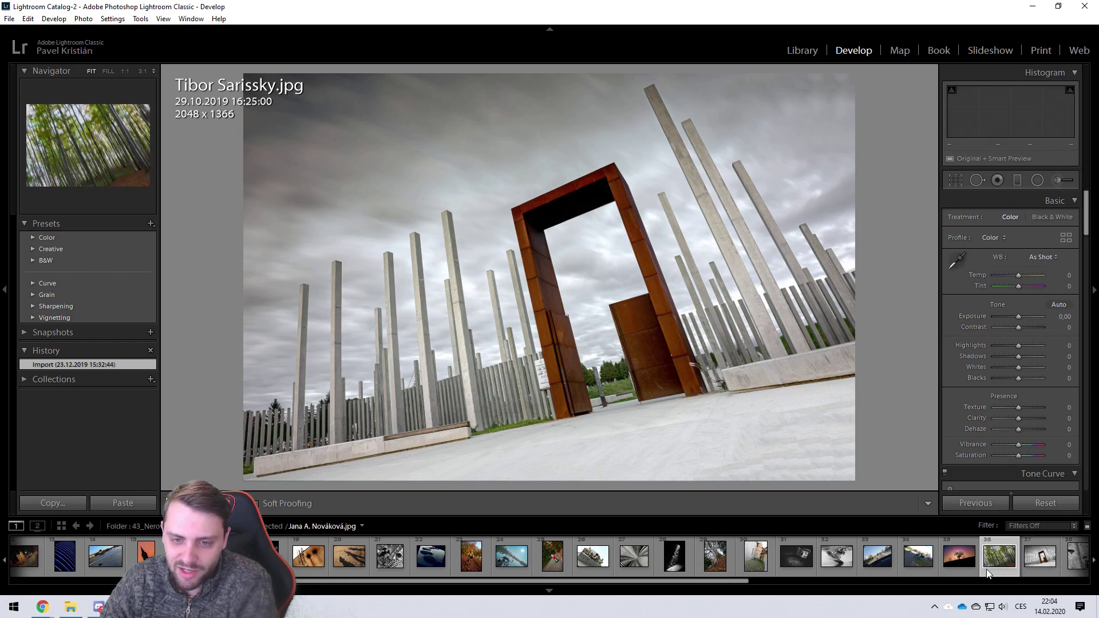
drag(747, 575, 726, 580)
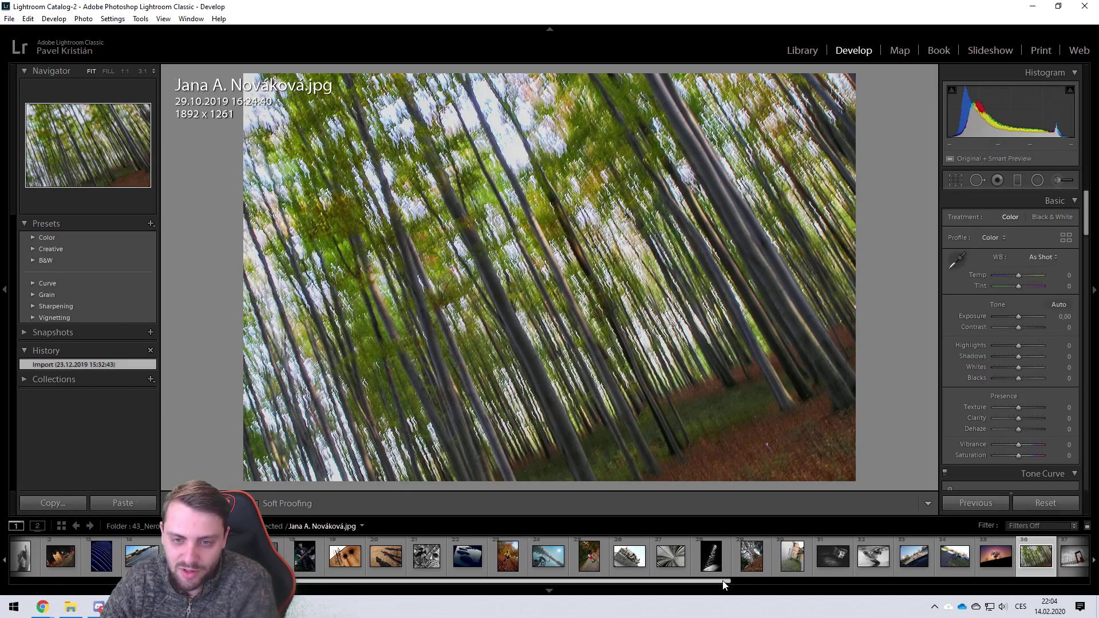
click(956, 180)
drag(854, 479, 819, 473)
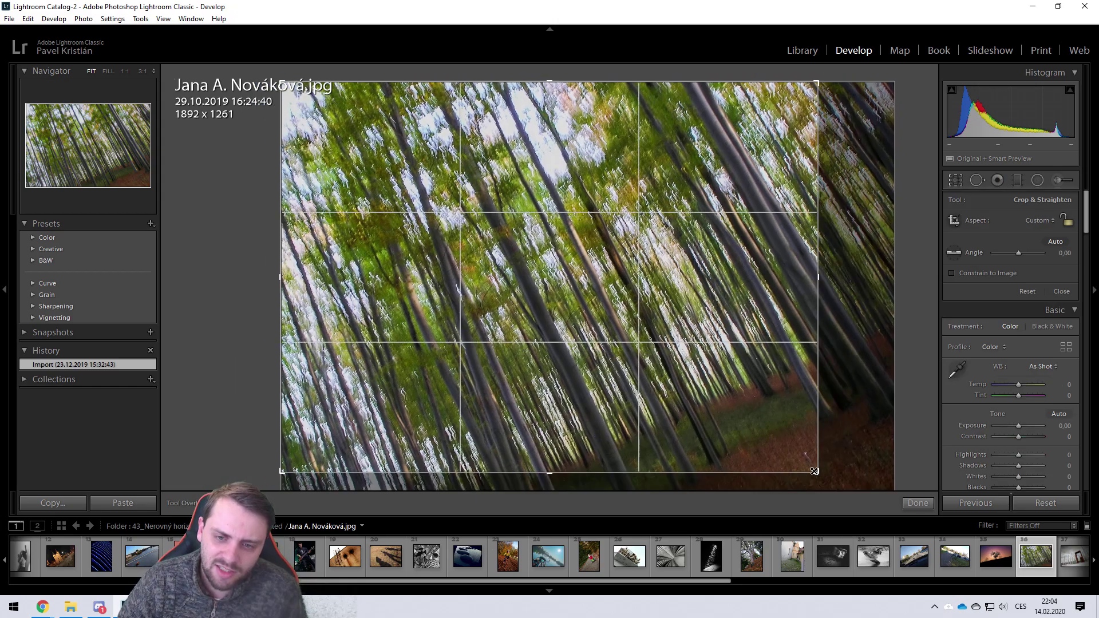
click(956, 180)
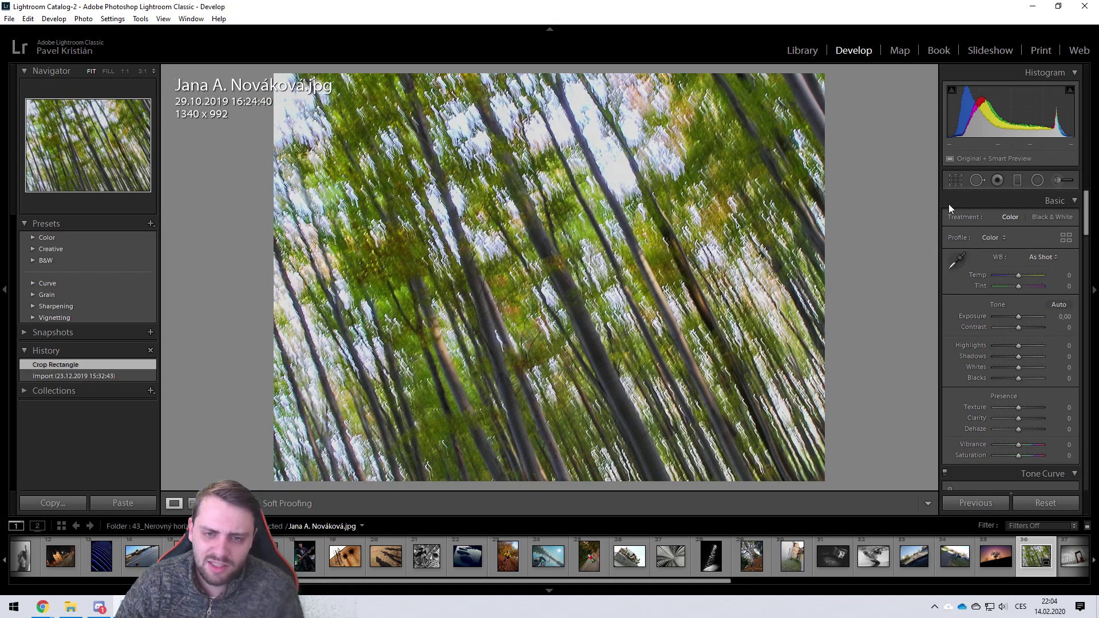
- Reframe the forest crop around the lower-right trunks and forest floor, then reshape it to full height at about 1195 x 1261 pixels
click(956, 180)
drag(557, 315, 373, 182)
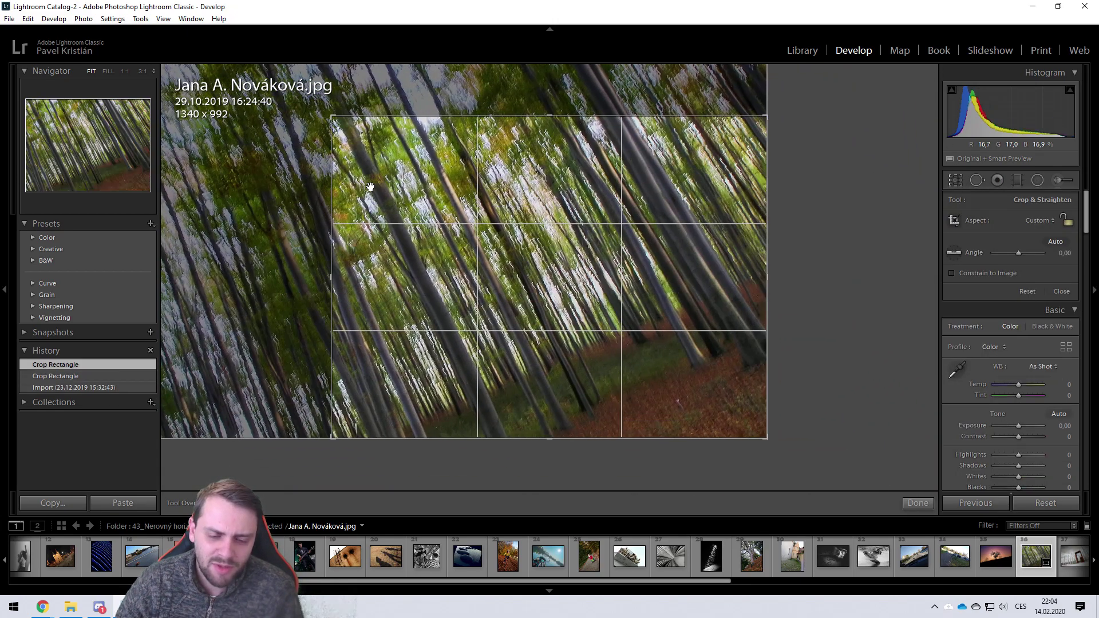
drag(349, 122, 360, 57)
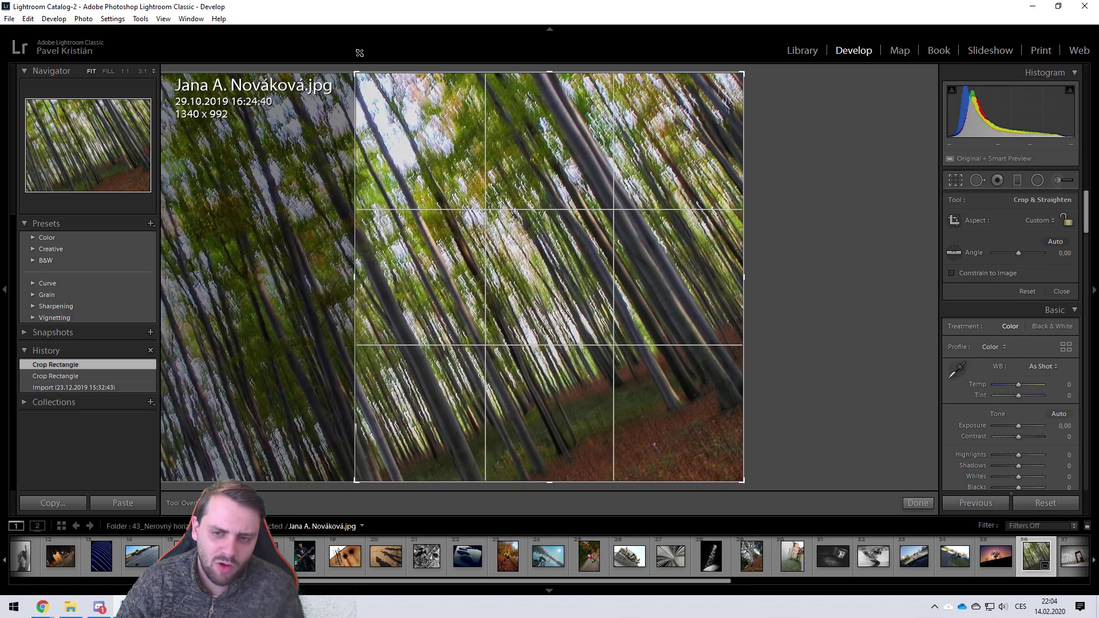
key(Return)
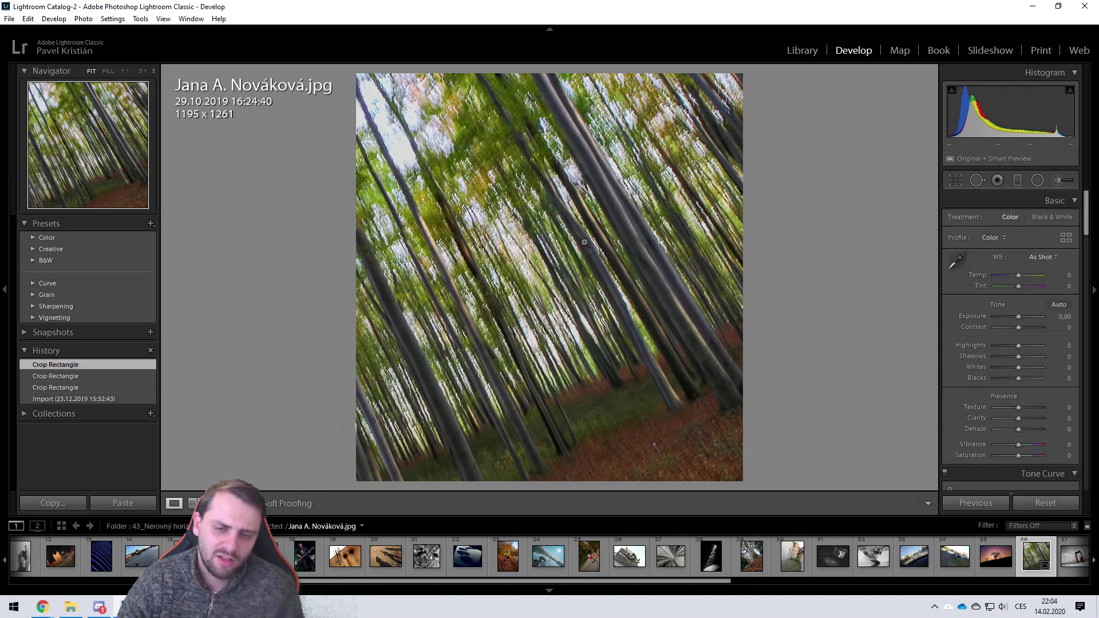
- Extend the left edge of the forest crop to about 1471 x 1261 pixels to include more trunks
click(957, 180)
drag(356, 289, 315, 291)
key(Return)
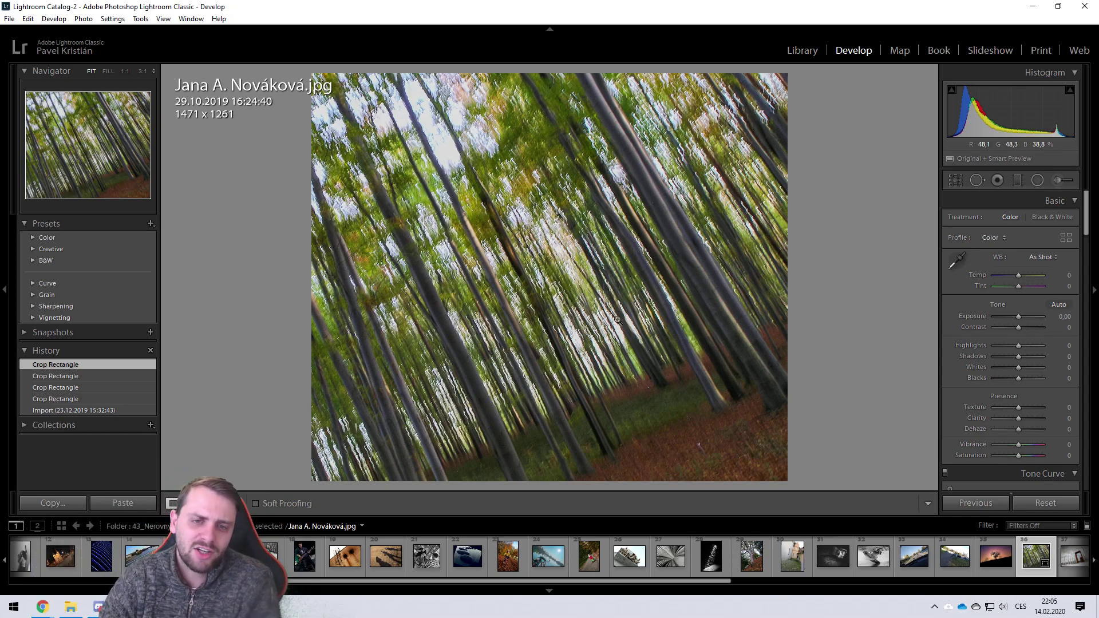
- Rotate the forest photo to an angle of -5.72 and tighten the crop to about 1275 x 1140 pixels
key(r)
key(ctrl+alt+r)
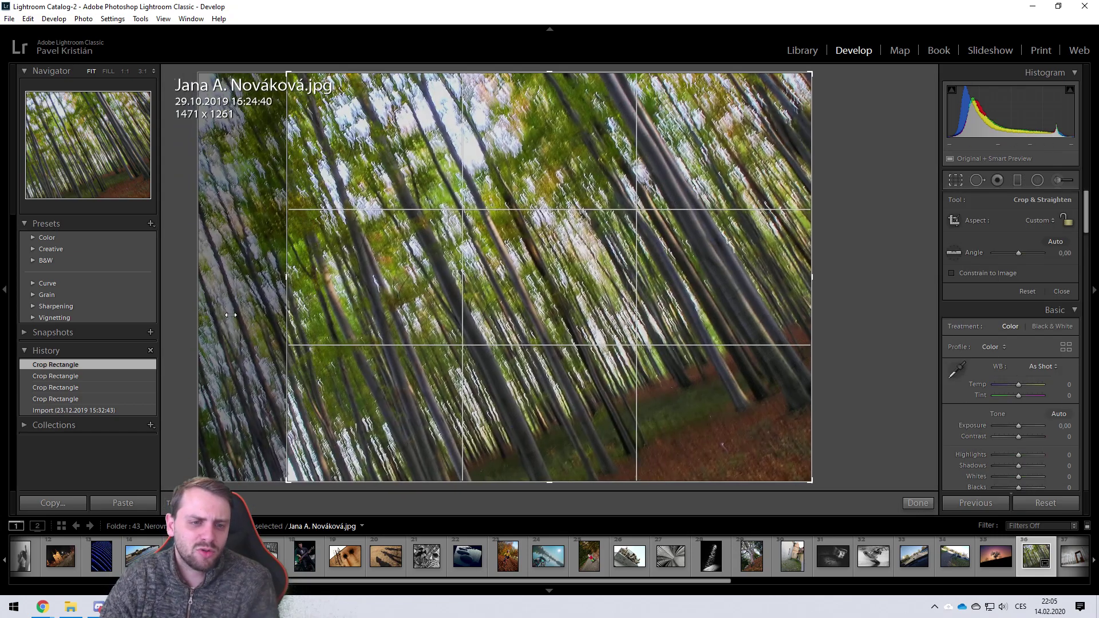
key(r)
key(r)
drag(888, 108, 862, 72)
drag(294, 101, 344, 114)
key(r)
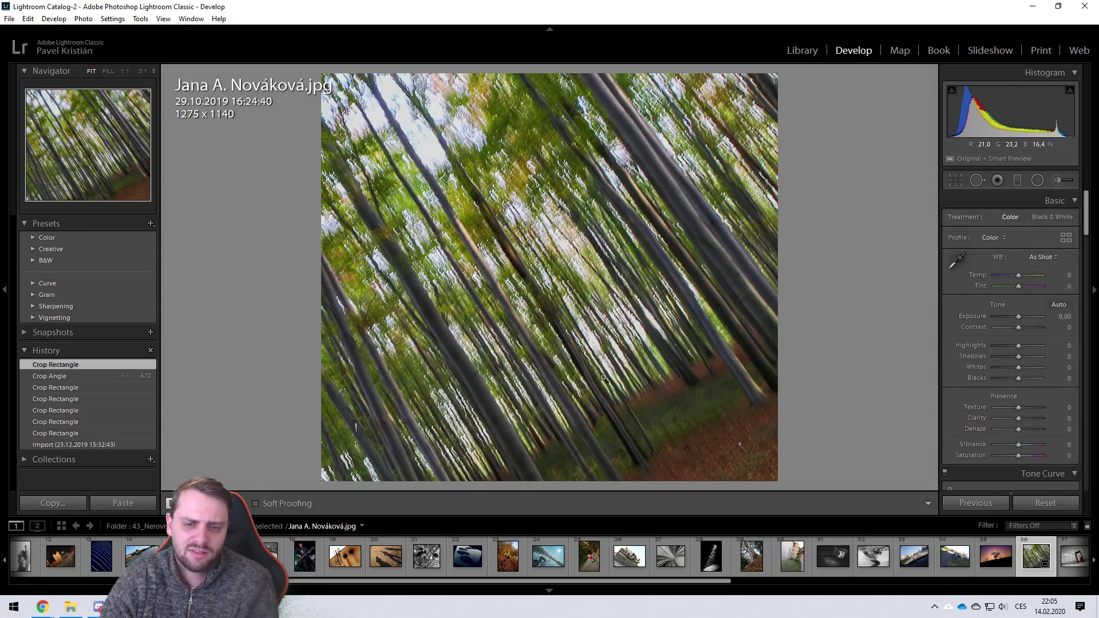
- Narrow the forest crop to a portrait format of about 883 x 1090 pixels around the right-hand trunks
click(955, 181)
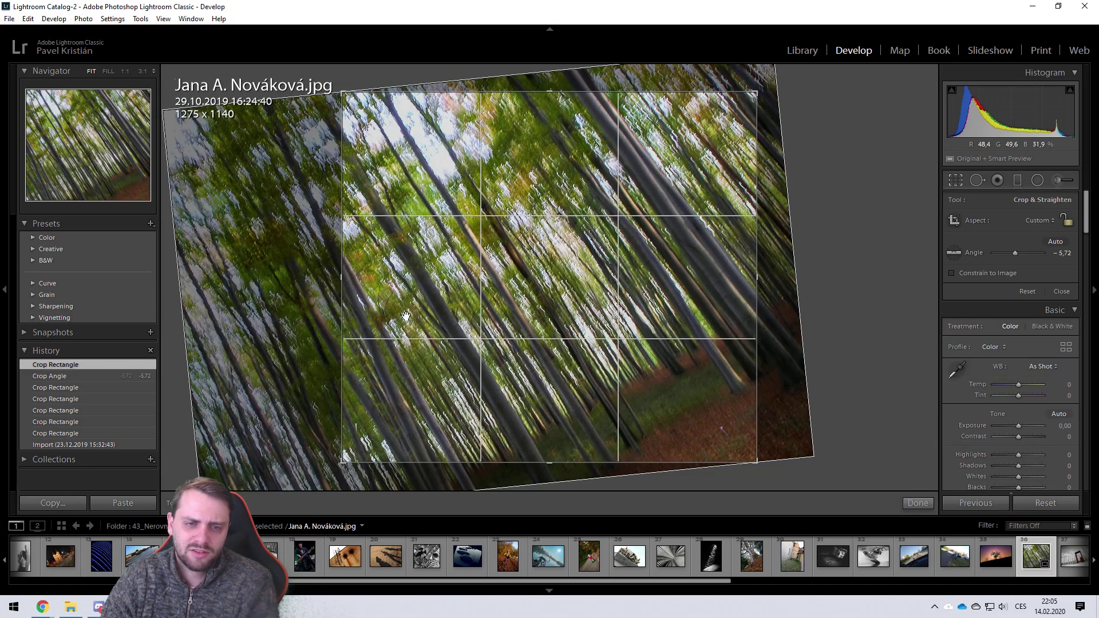
drag(356, 103, 406, 102)
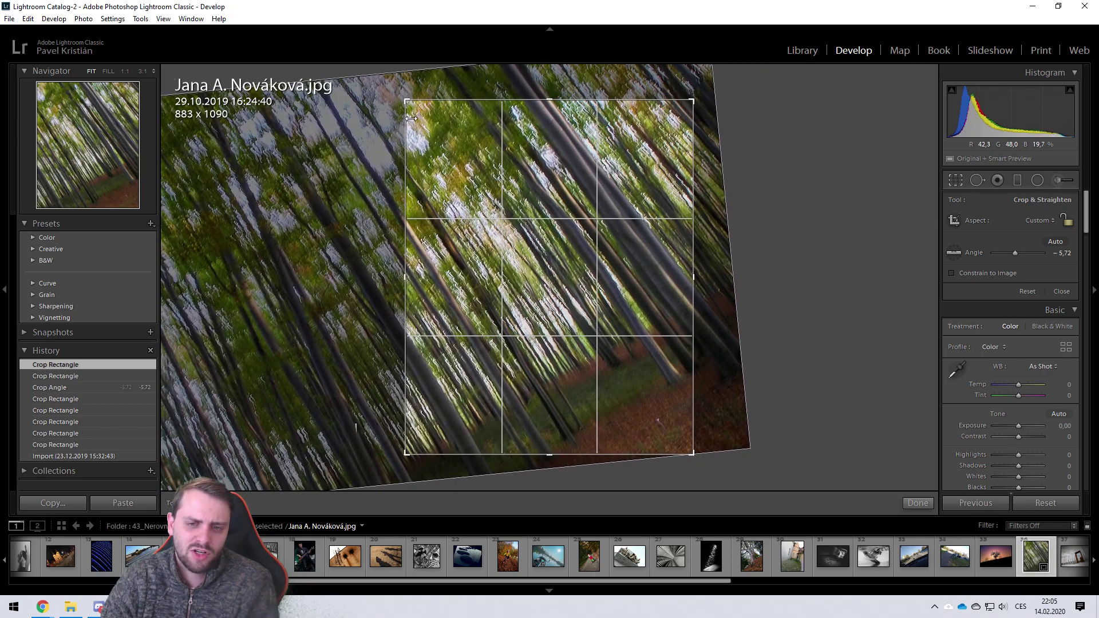
key(r)
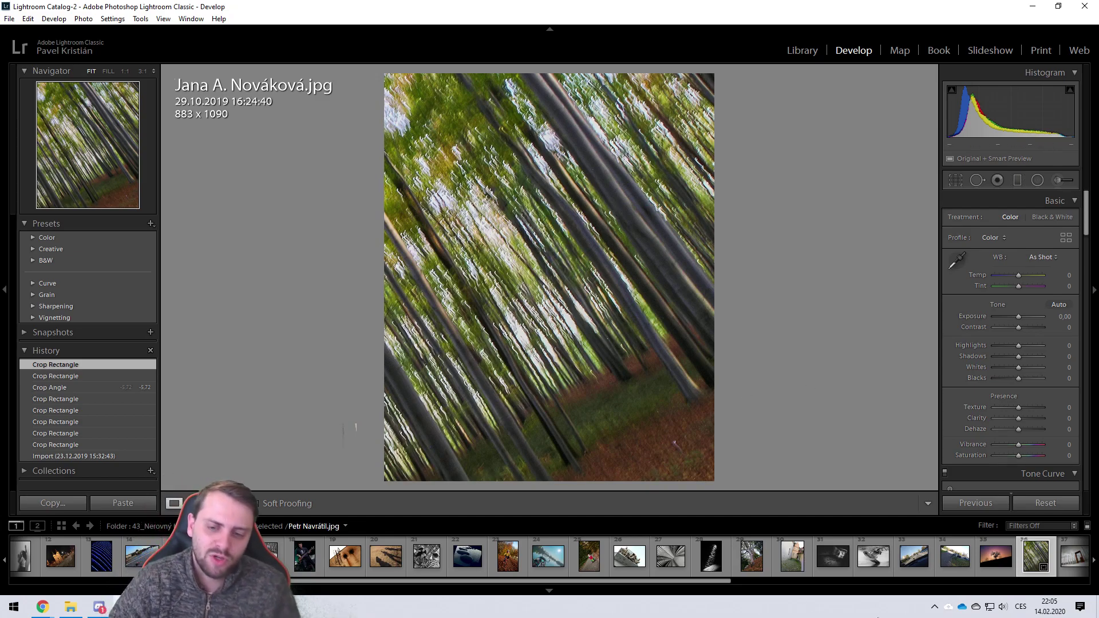
- Open the sunset photo of the lone tree and level its sloping hillside with a crop angle of 11.32
click(980, 571)
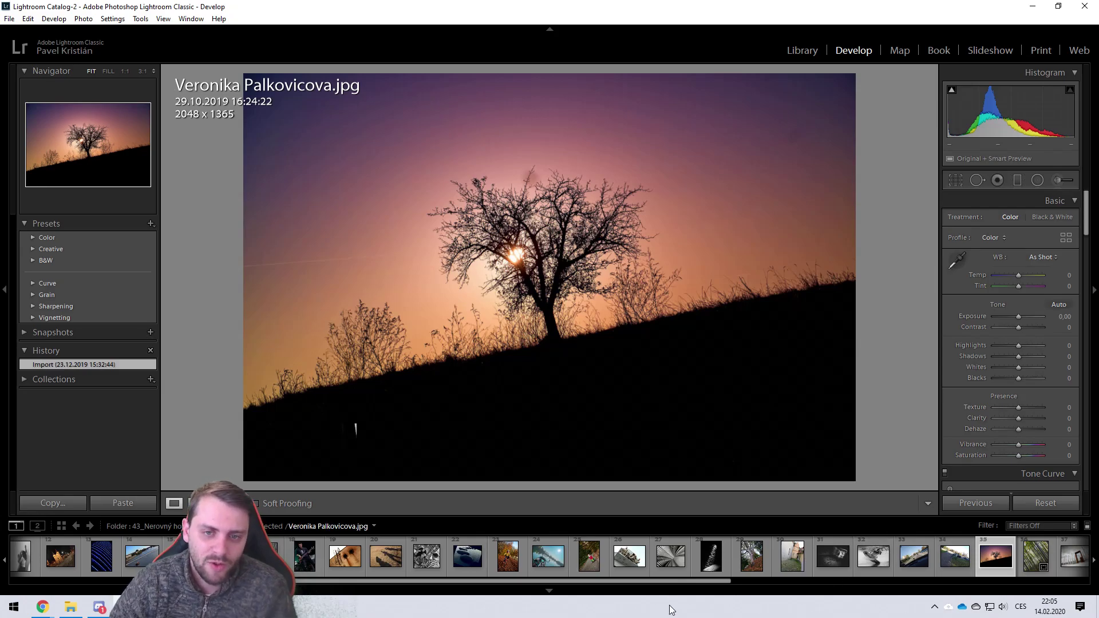
click(957, 181)
drag(883, 75, 913, 144)
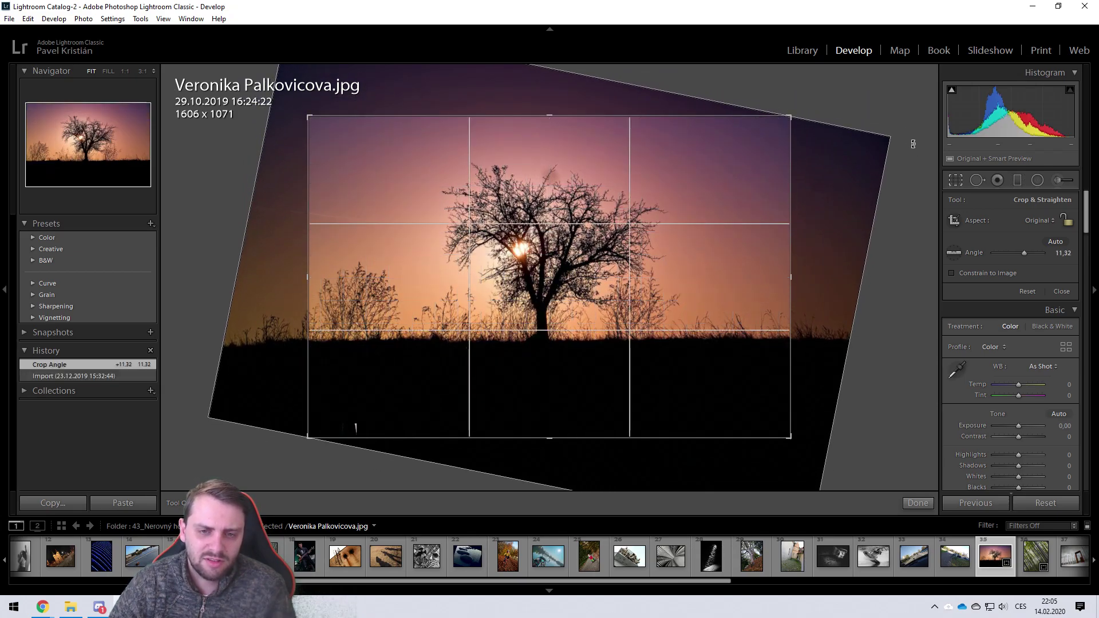
key(Return)
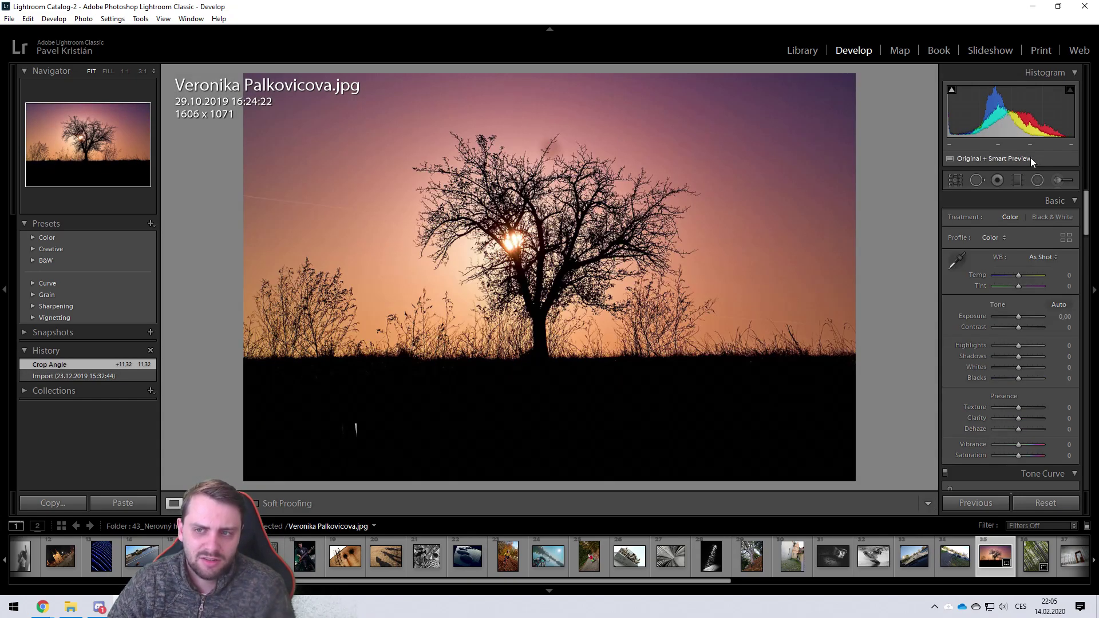
- Restore the tree photo's imported version and level the hillside again with a crop angle of about 10.5
click(963, 180)
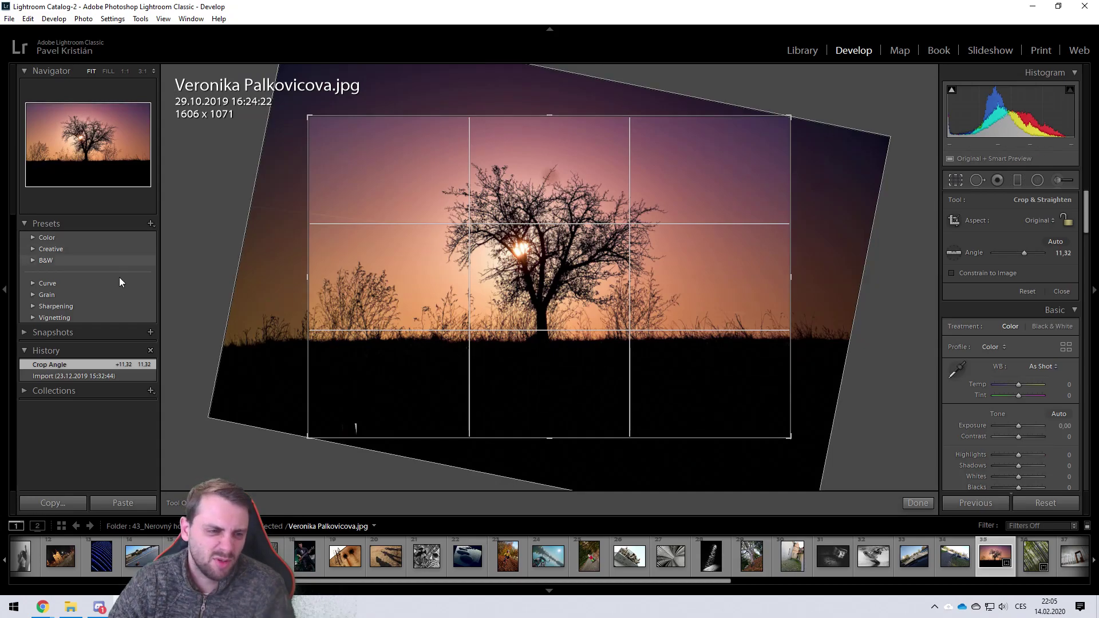
click(100, 376)
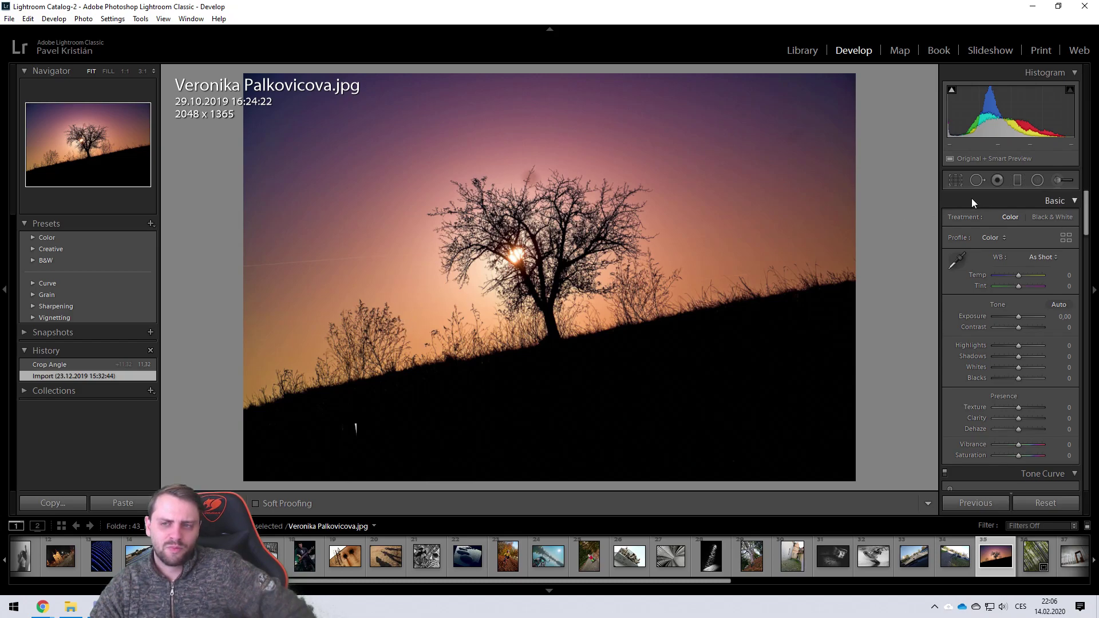
click(956, 180)
drag(885, 75, 909, 141)
key(Return)
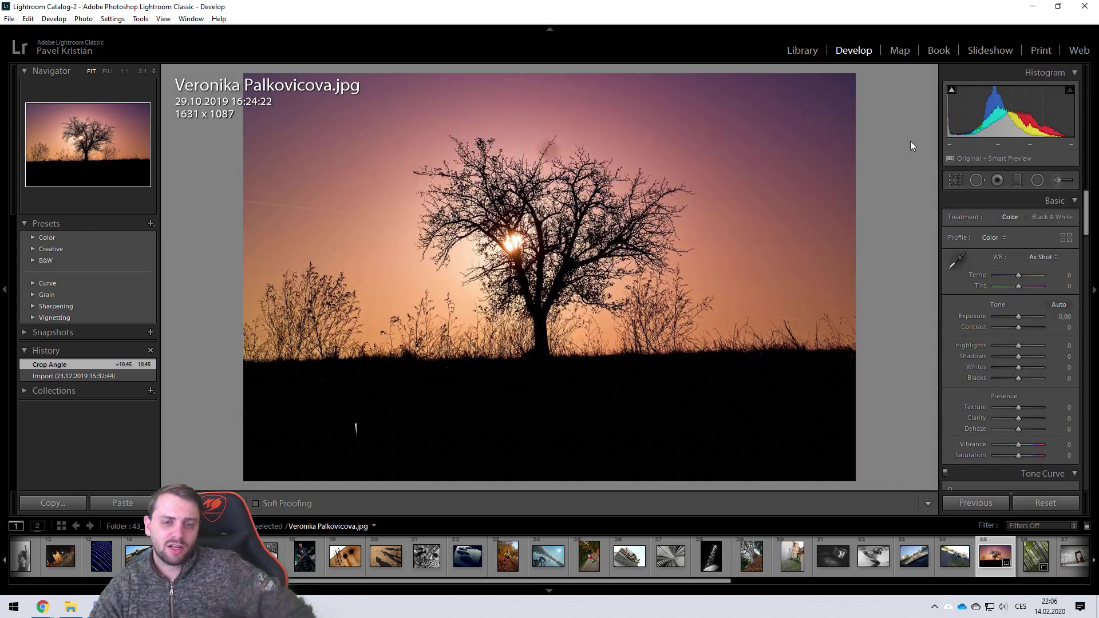
- Tilt the tree photo steeply to a crop angle of -26.24 and apply the crop
click(955, 180)
drag(893, 103, 698, 19)
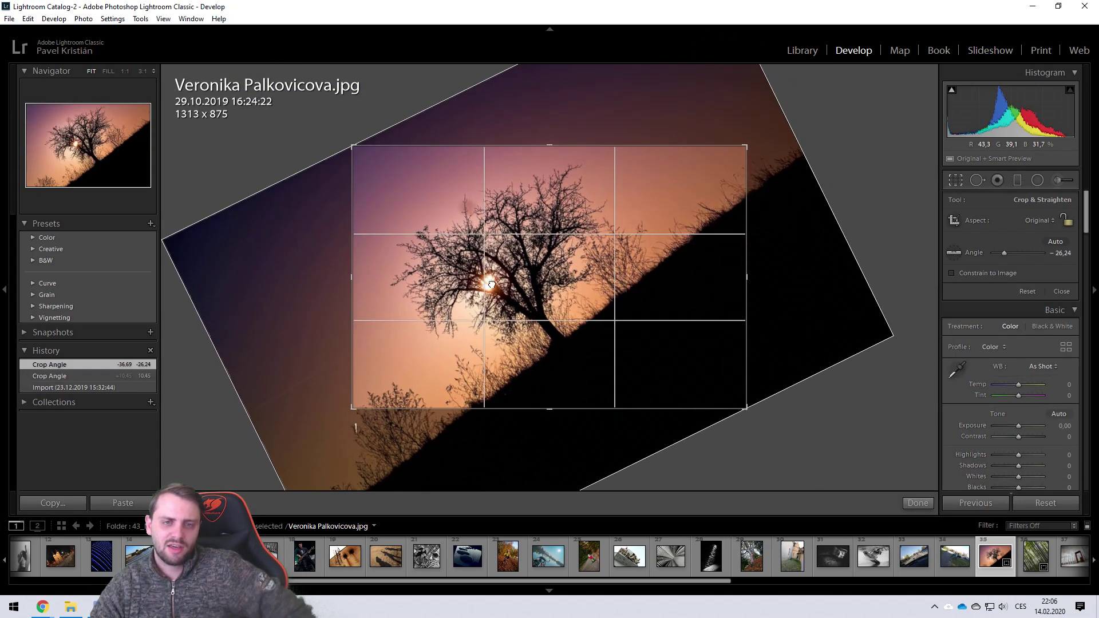
key(Return)
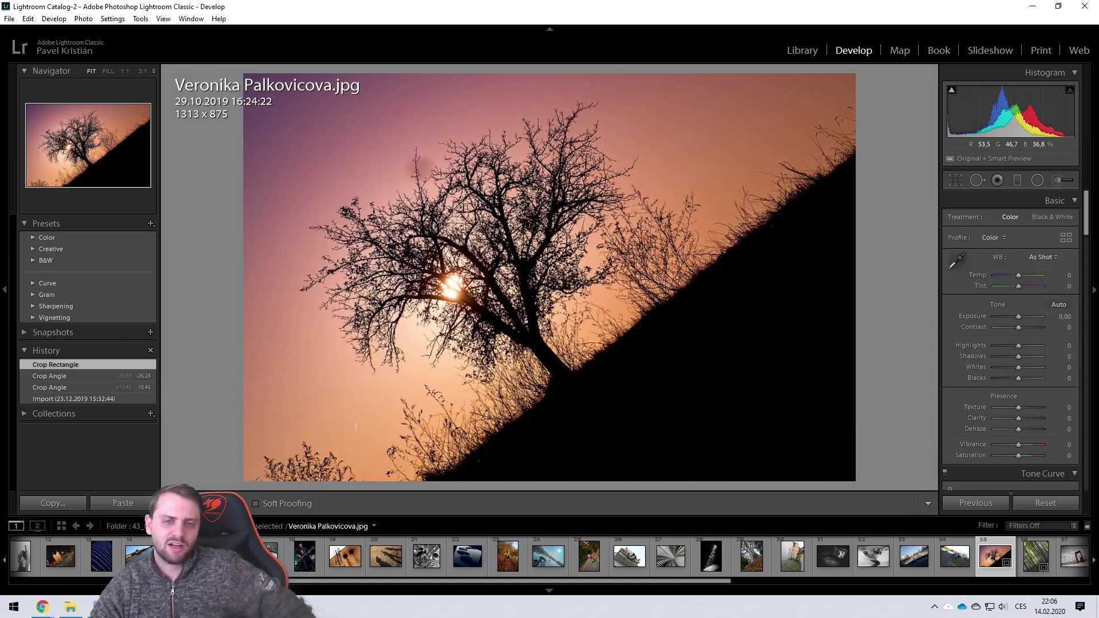
- Level the tree photo at a crop angle of 10.88 and enlarge the crop to about 1625 x 1006 pixels
click(956, 182)
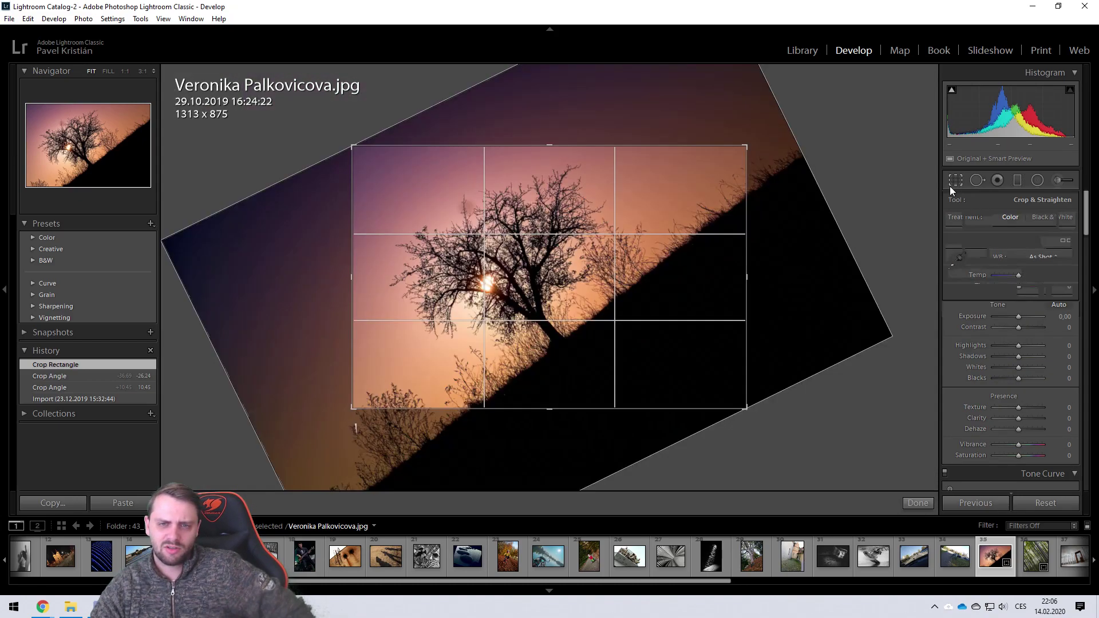
drag(825, 143, 885, 341)
drag(351, 146, 201, 69)
key(Return)
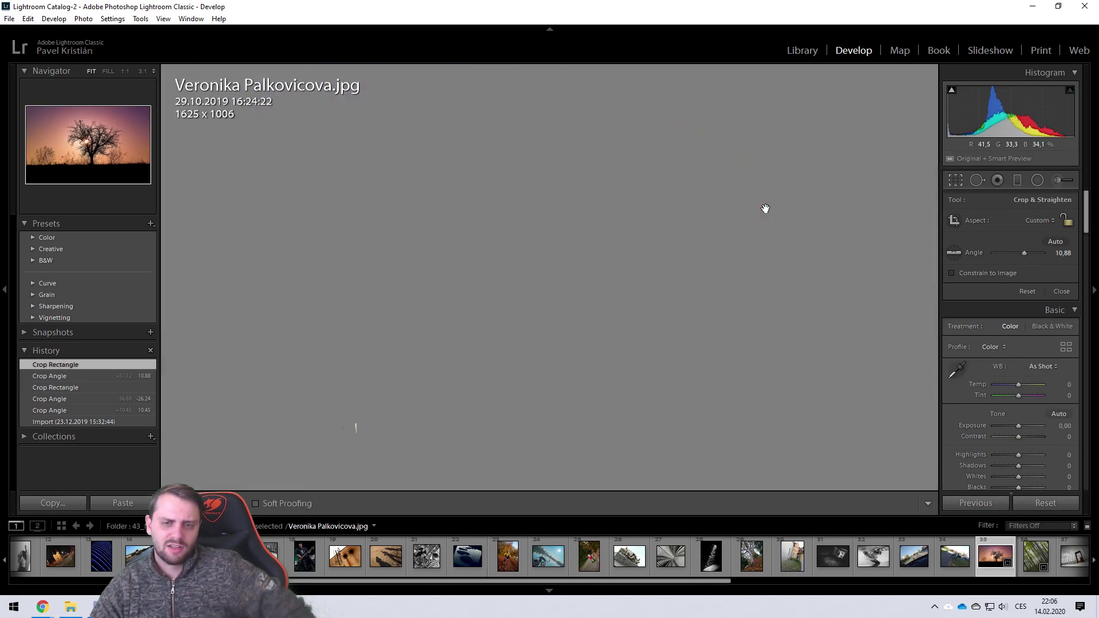
- Shift the tree photo inside the crop frame so the tree sits left of centre near the first third line
click(955, 181)
drag(764, 208, 683, 219)
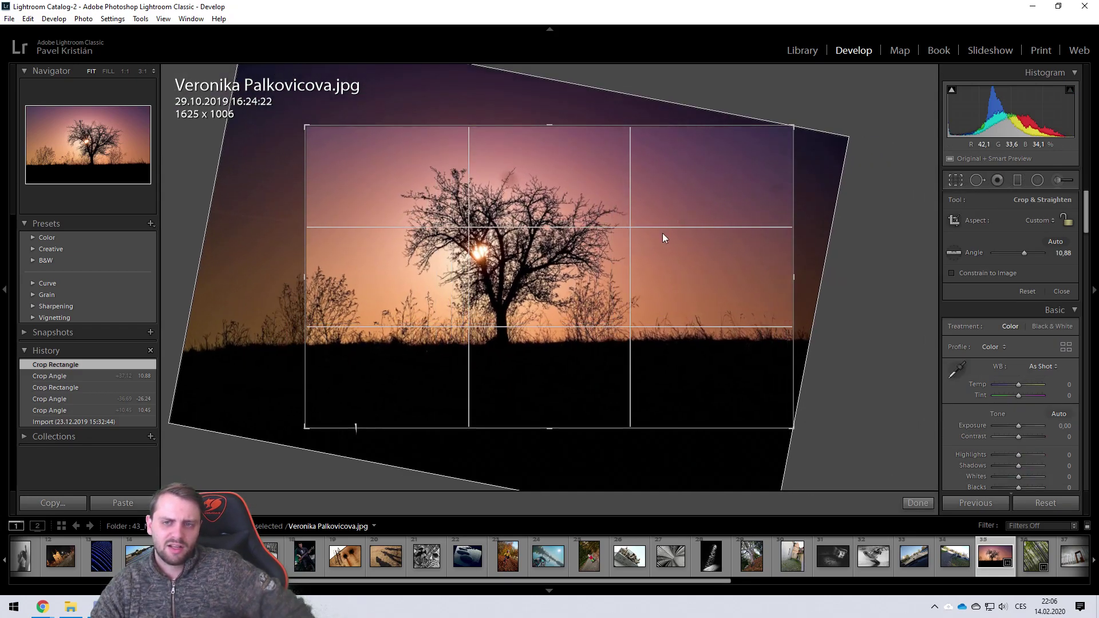
key(Return)
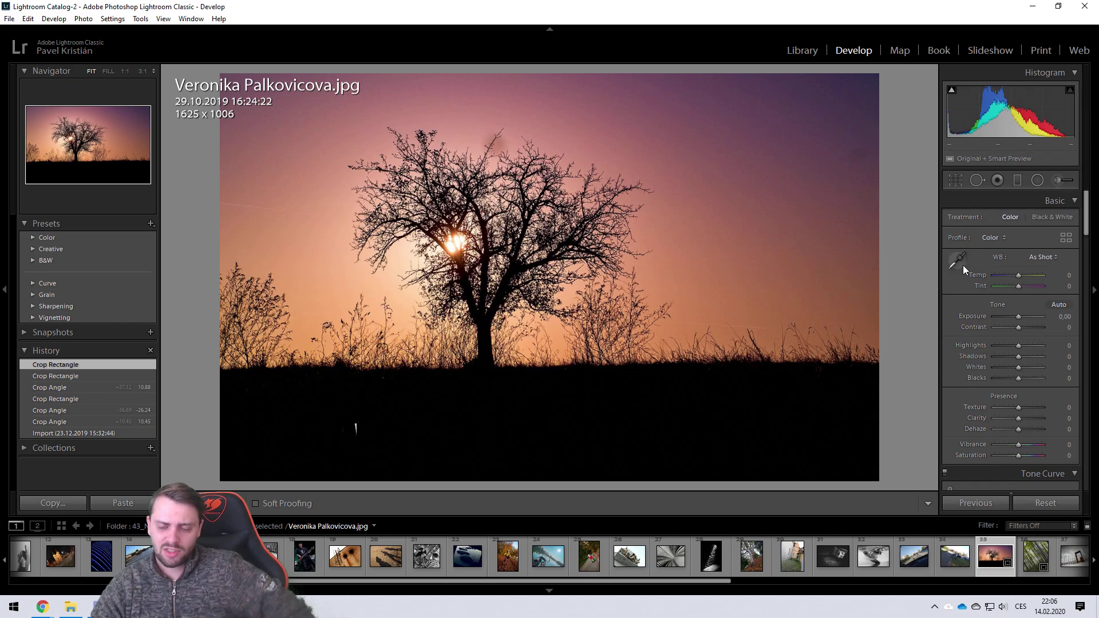
- Try healing the spot in the upper-right sky and the smudge above the tree crown, adjusting the smudge's healing source
click(978, 181)
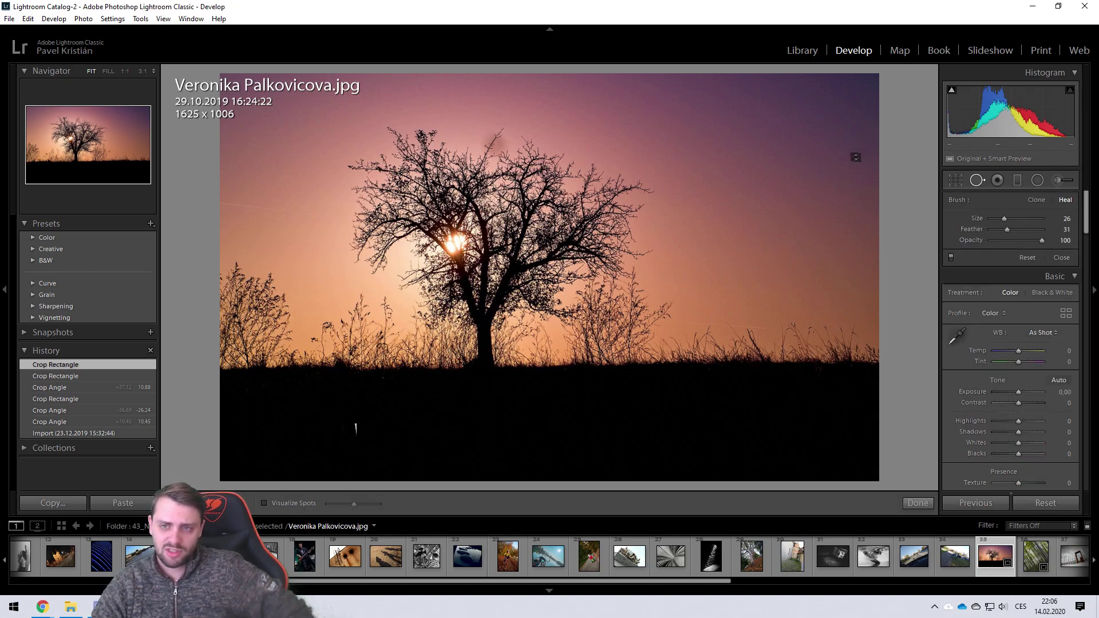
click(854, 157)
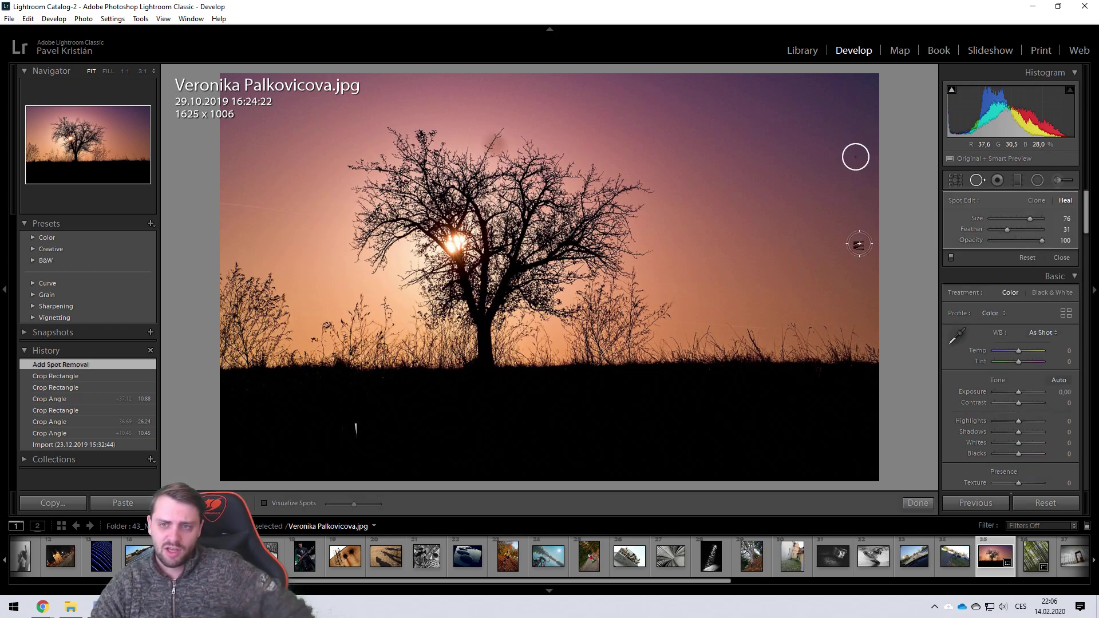
click(492, 142)
drag(493, 143, 494, 142)
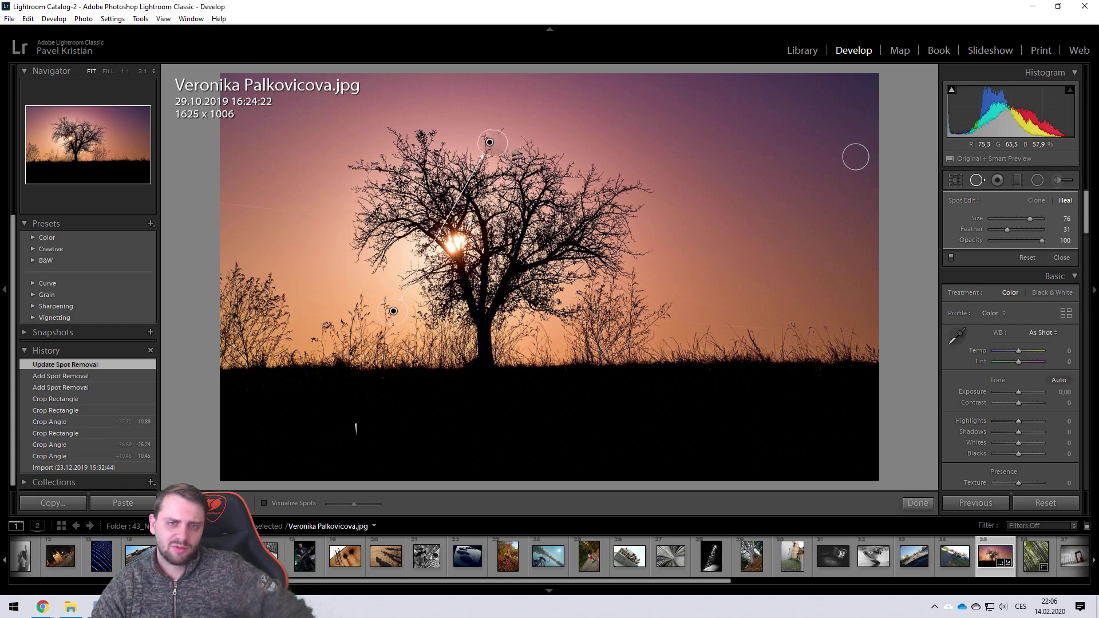
drag(393, 312, 391, 311)
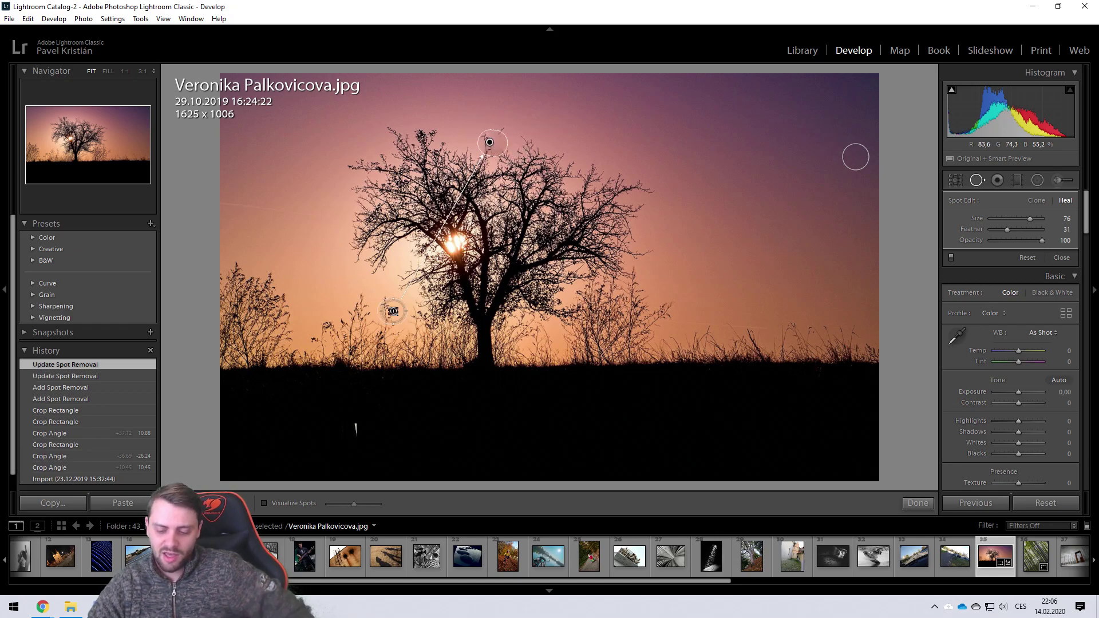
- Delete both healing spots from the tree photo and check the image for blemishes with Visualize Spots
key(Delete)
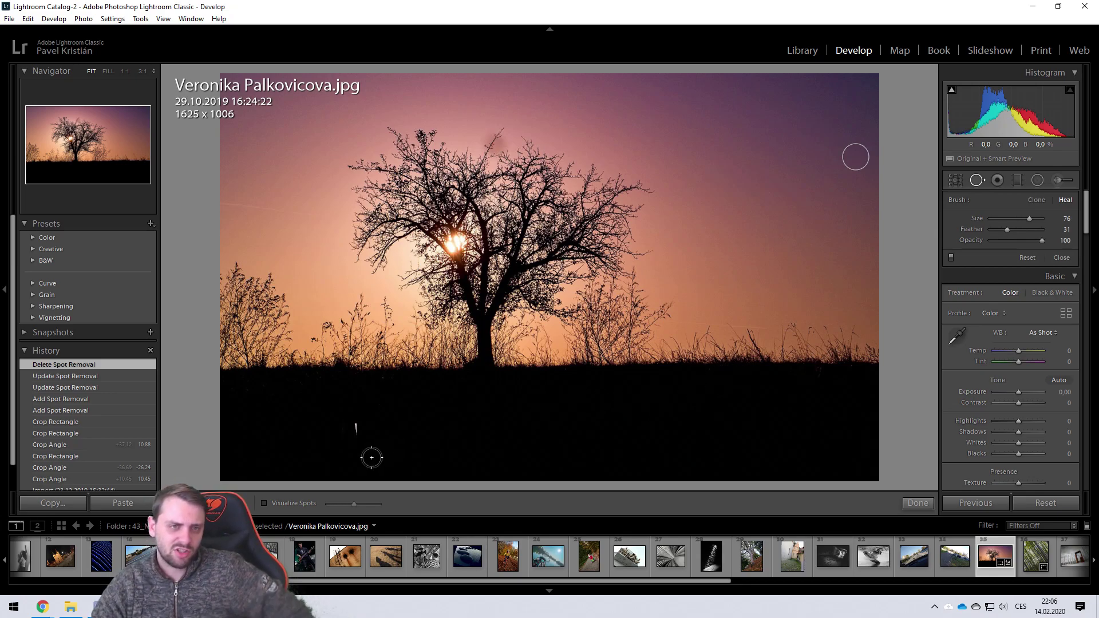
scroll(1009, 452, down, 5)
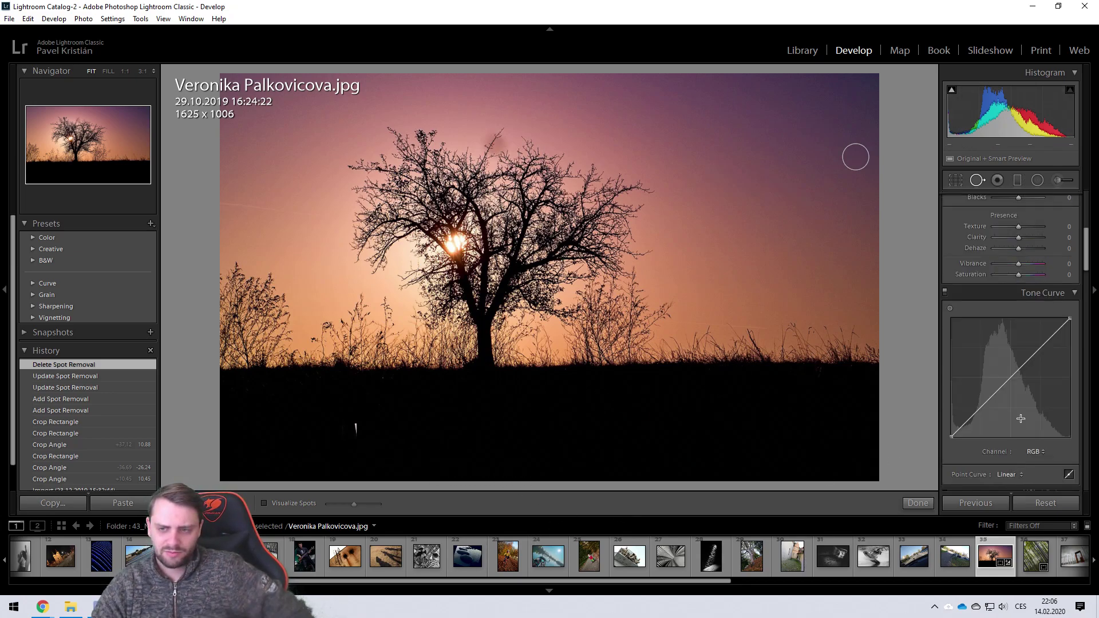
click(865, 166)
key(Delete)
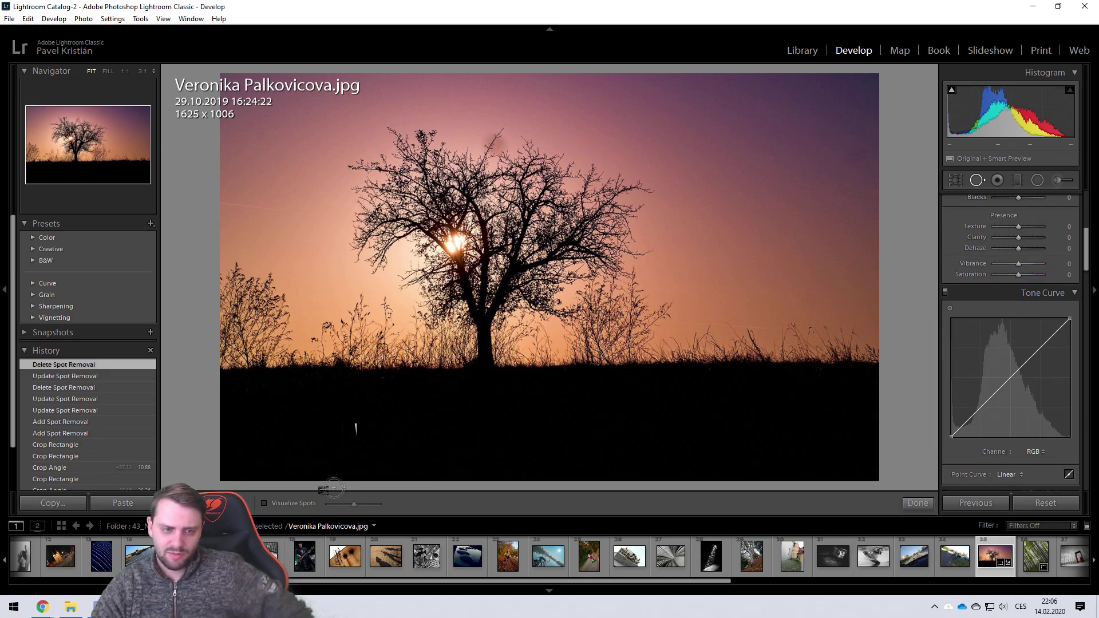
click(271, 503)
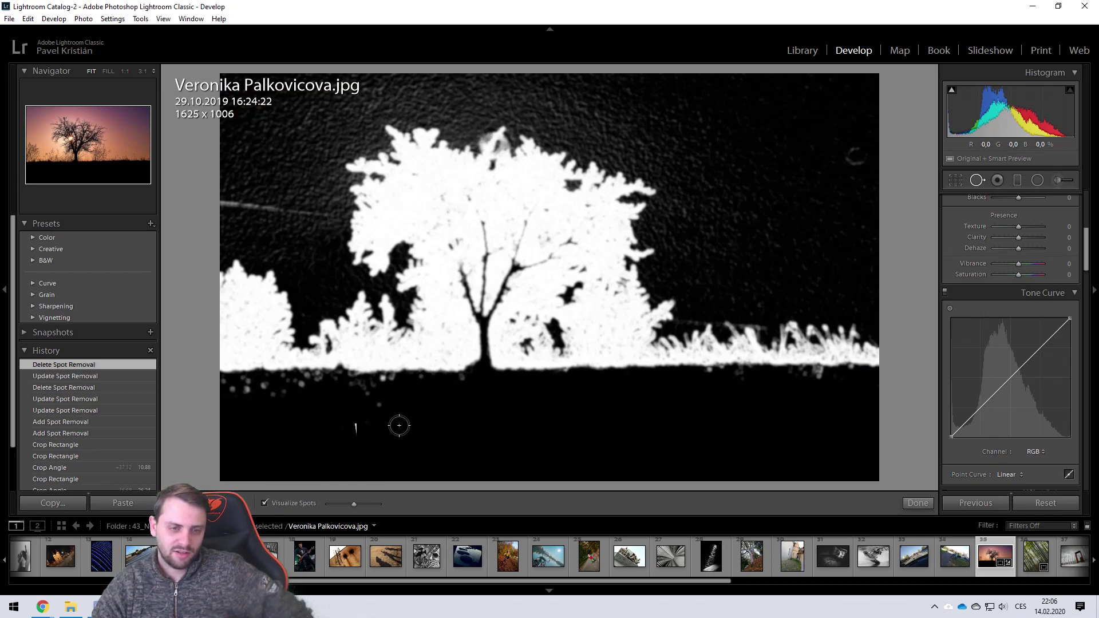
click(269, 503)
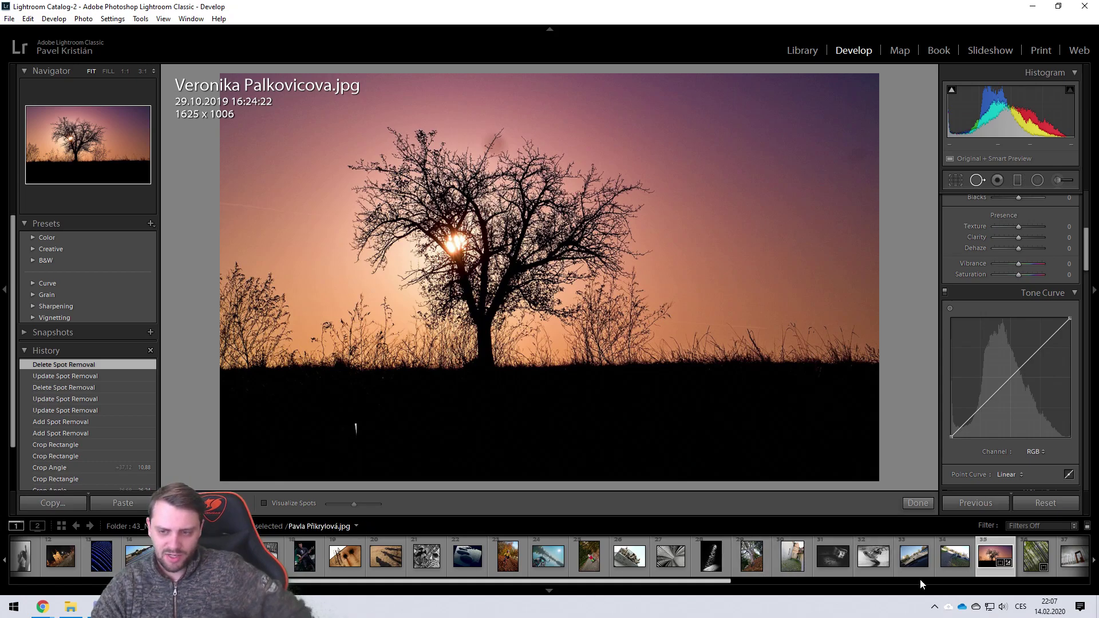
- Open the tilted parking-lot photo of two people leaning against a notice board to review it
click(955, 555)
drag(725, 587, 717, 587)
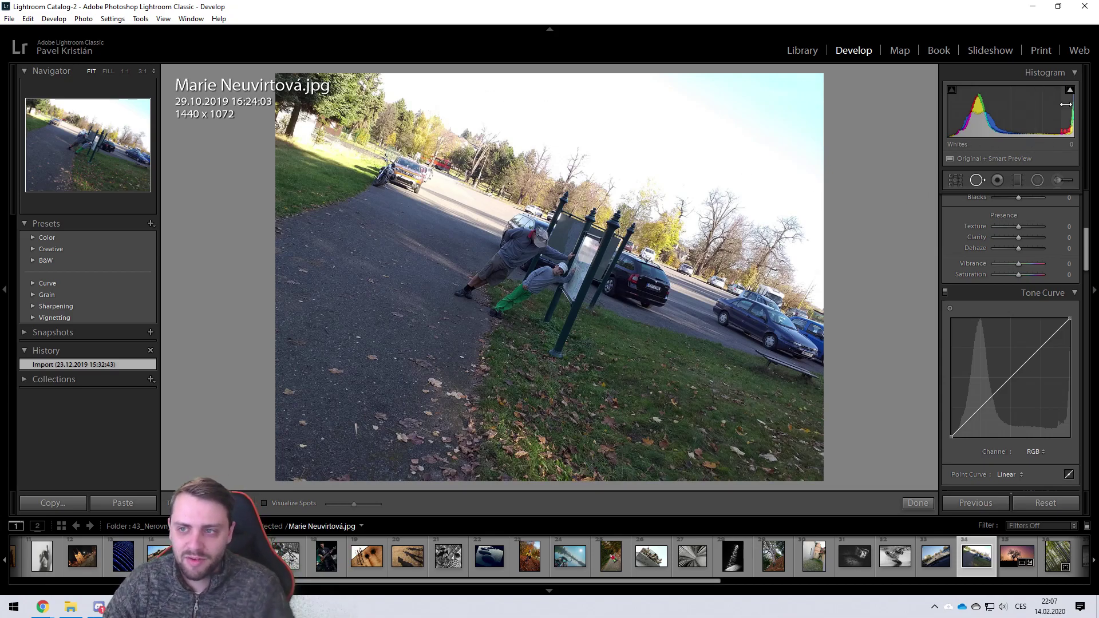
- Try a tight crop of the parking-lot photo around the two people and the notice board
mouse_move(1070, 90)
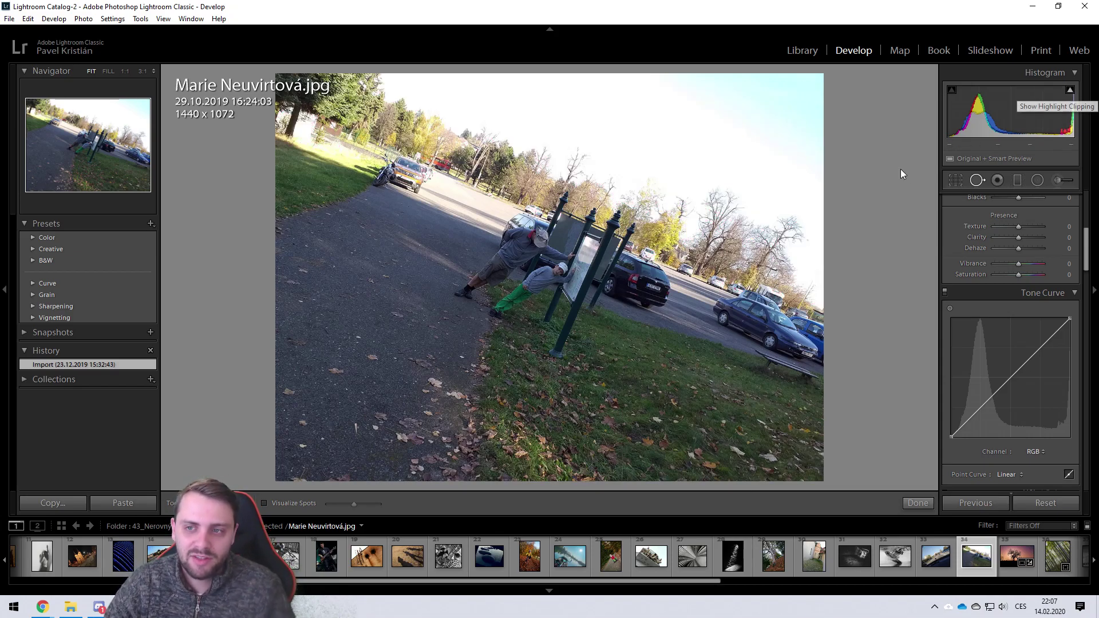
click(956, 180)
drag(828, 77, 746, 103)
drag(351, 452, 457, 366)
key(Return)
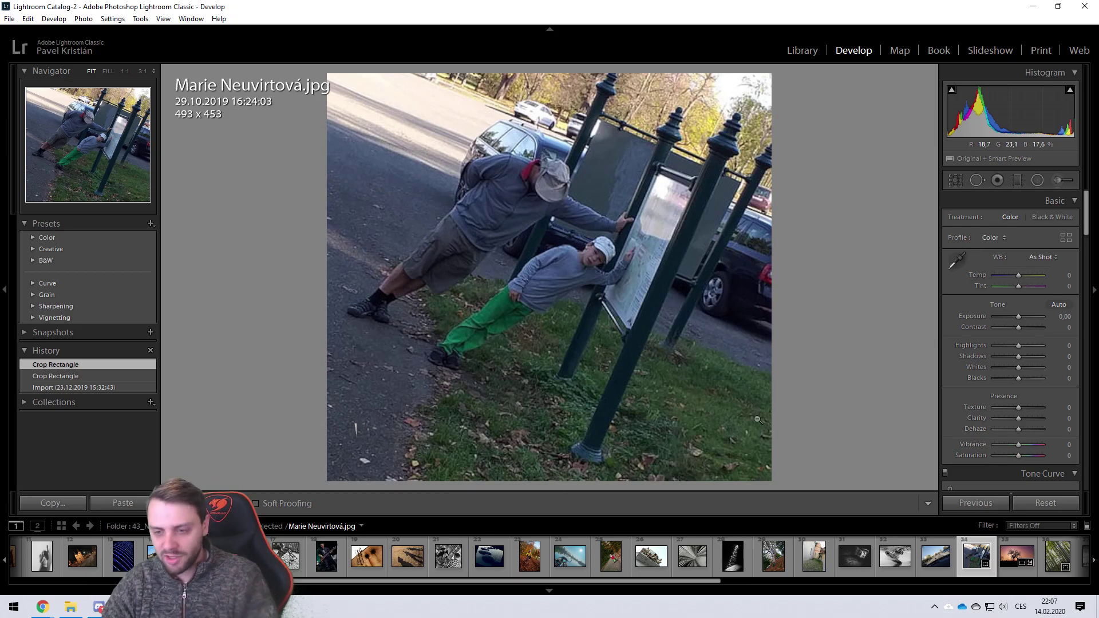
- Look briefly at the neighbouring road photo, return to the parking-lot photo and revert it to its imported state
click(930, 572)
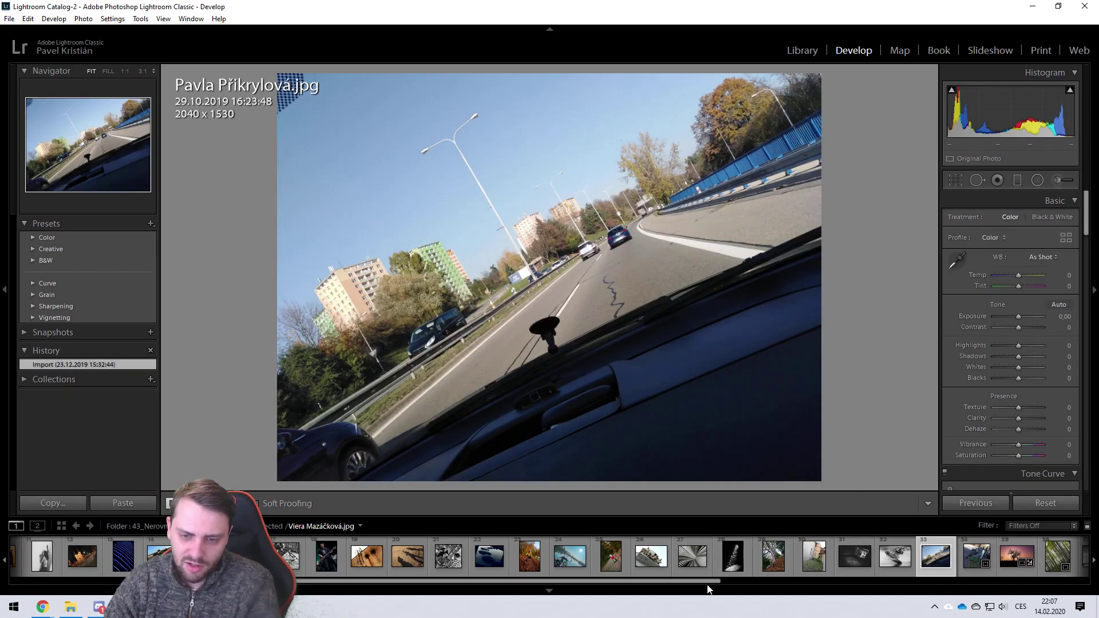
click(974, 567)
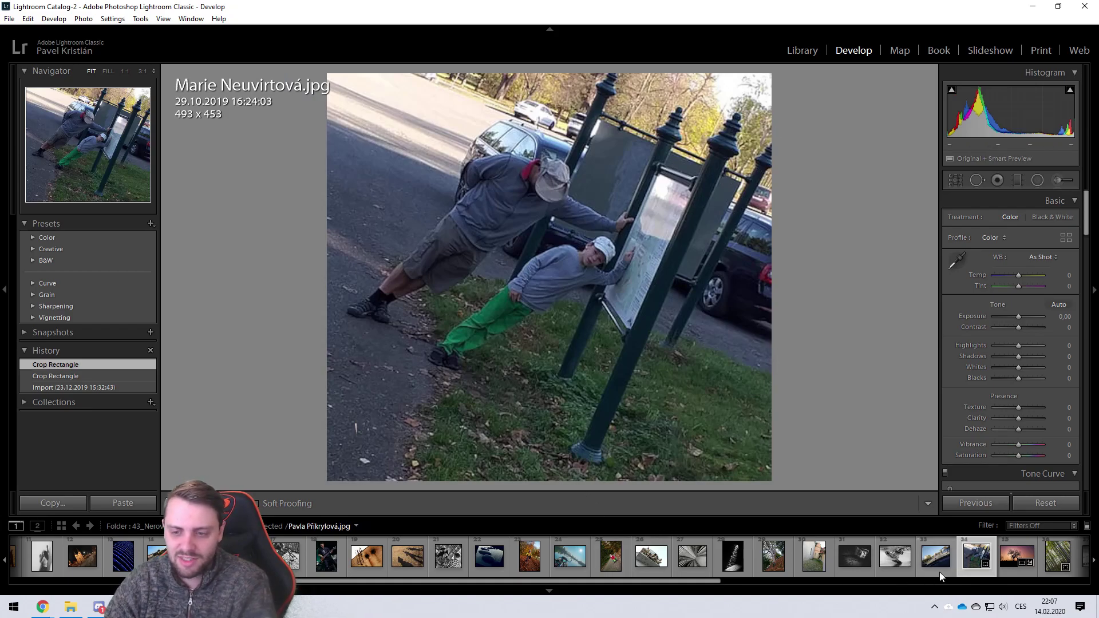
click(117, 387)
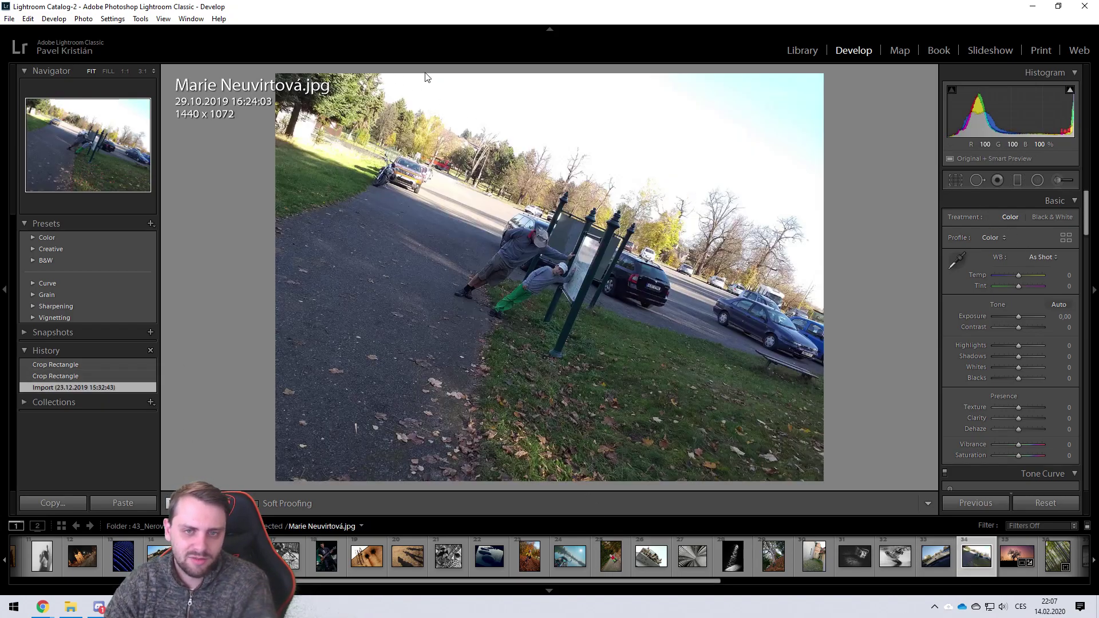
- Open the tilted road photo taken from inside a car to review it
click(932, 564)
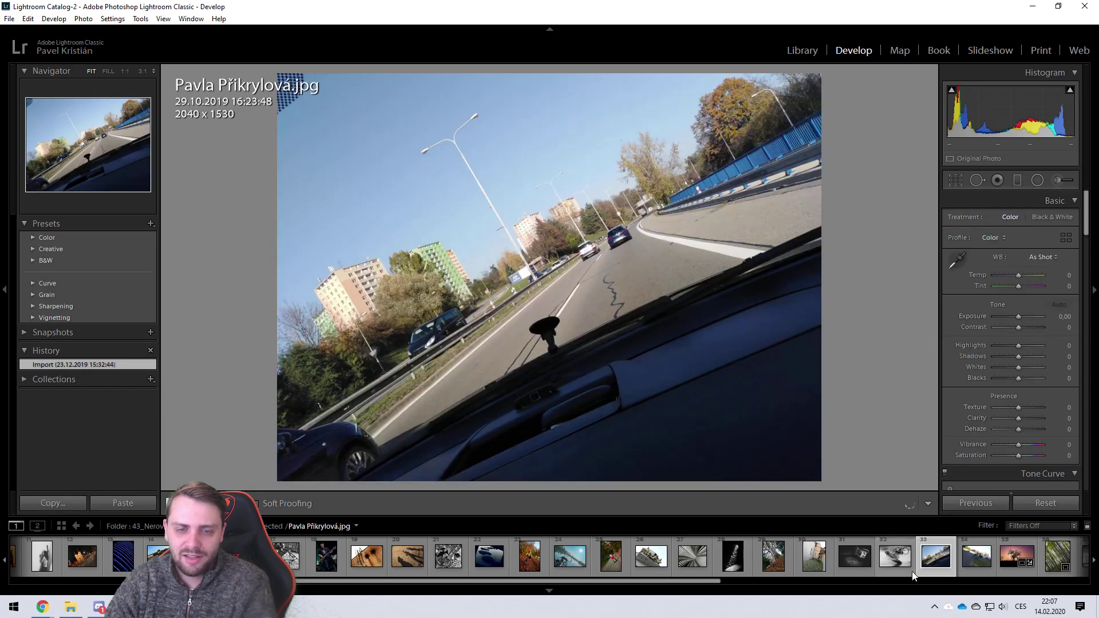
drag(699, 584, 656, 585)
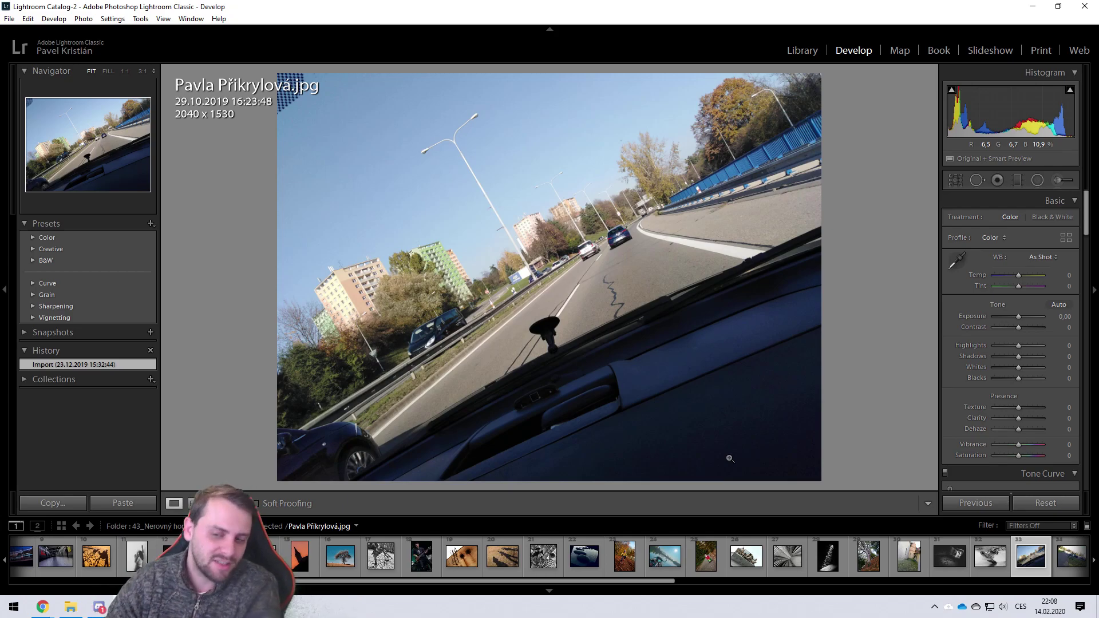
- Open the black-and-white wakeboarder photo and rotate its crop to an angle of -0.14
key(Left)
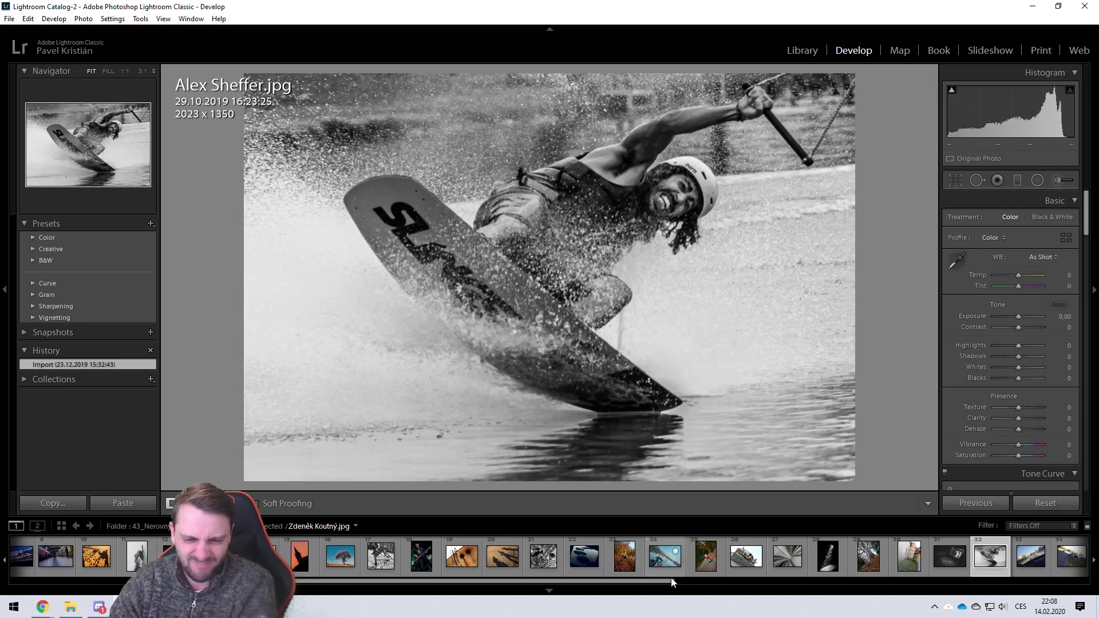
scroll(671, 578, left, 2)
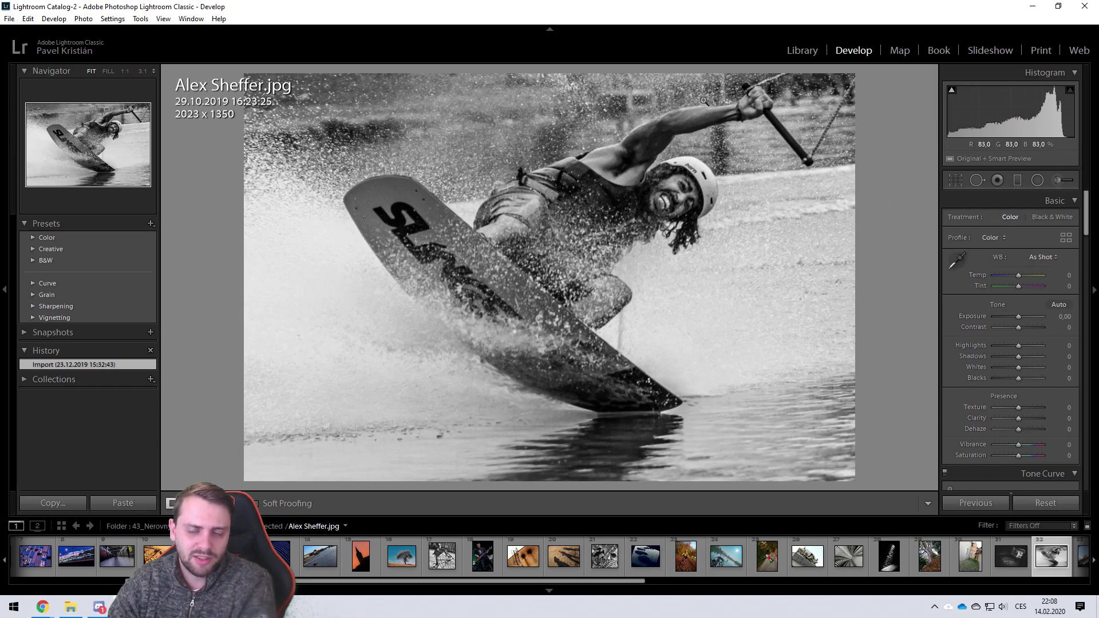
click(956, 181)
drag(876, 98, 833, 121)
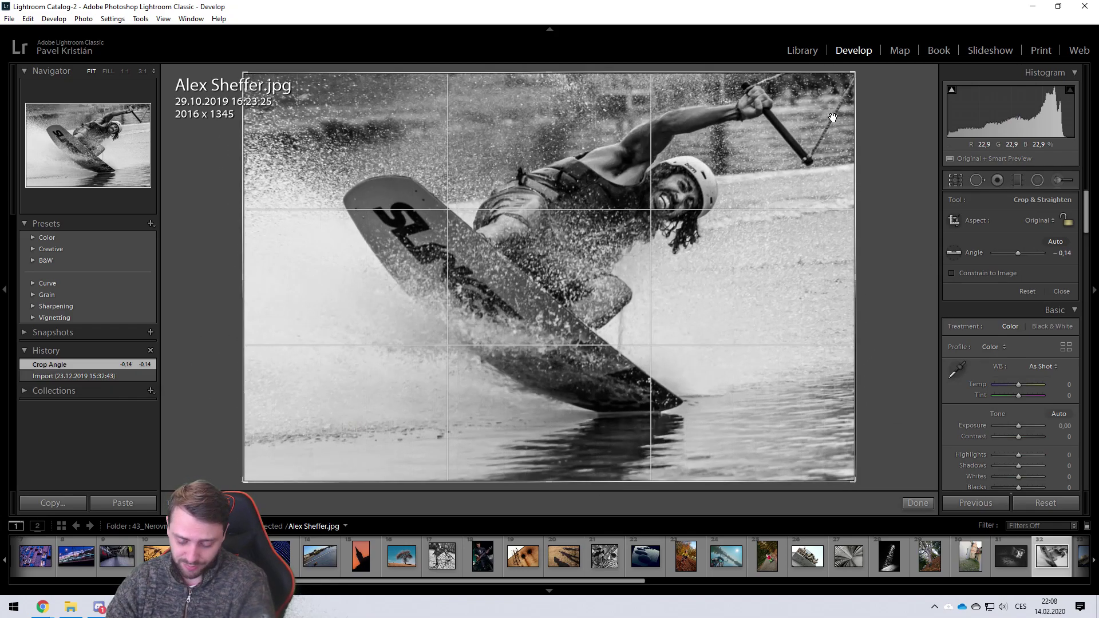
key(Return)
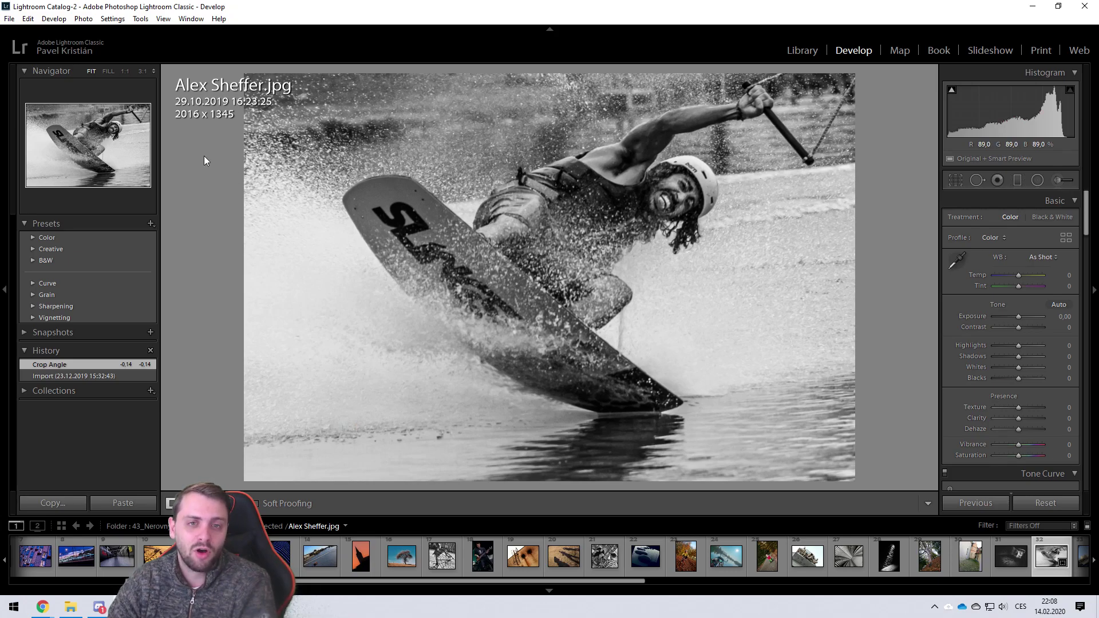
- Open the dark black-and-white tunnel photo with the walking figure to review it
click(998, 566)
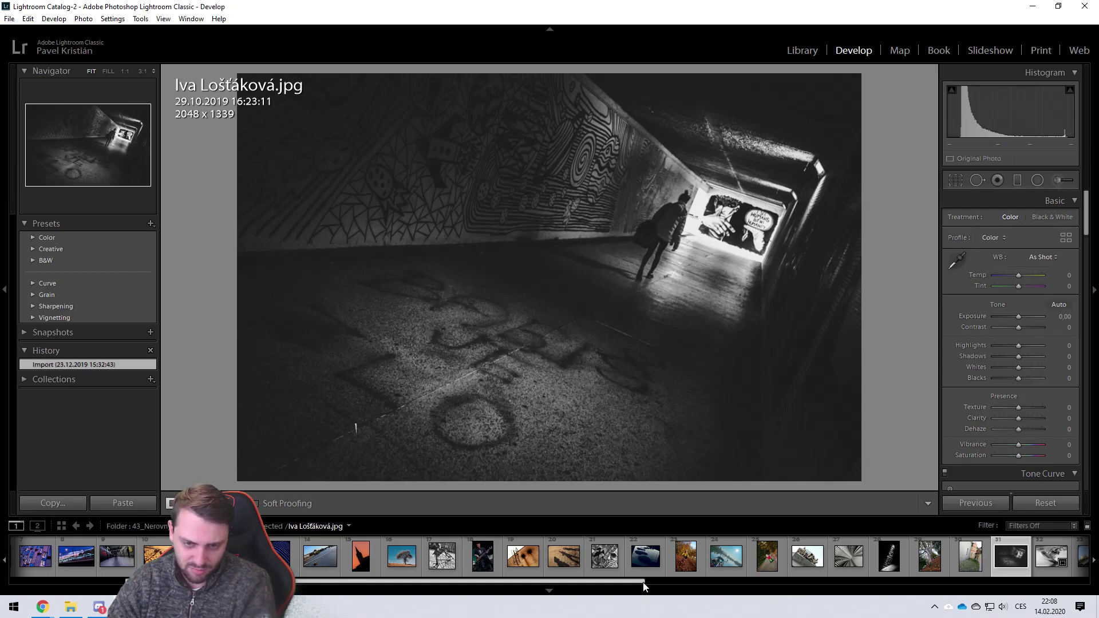
scroll(628, 584, up, 2)
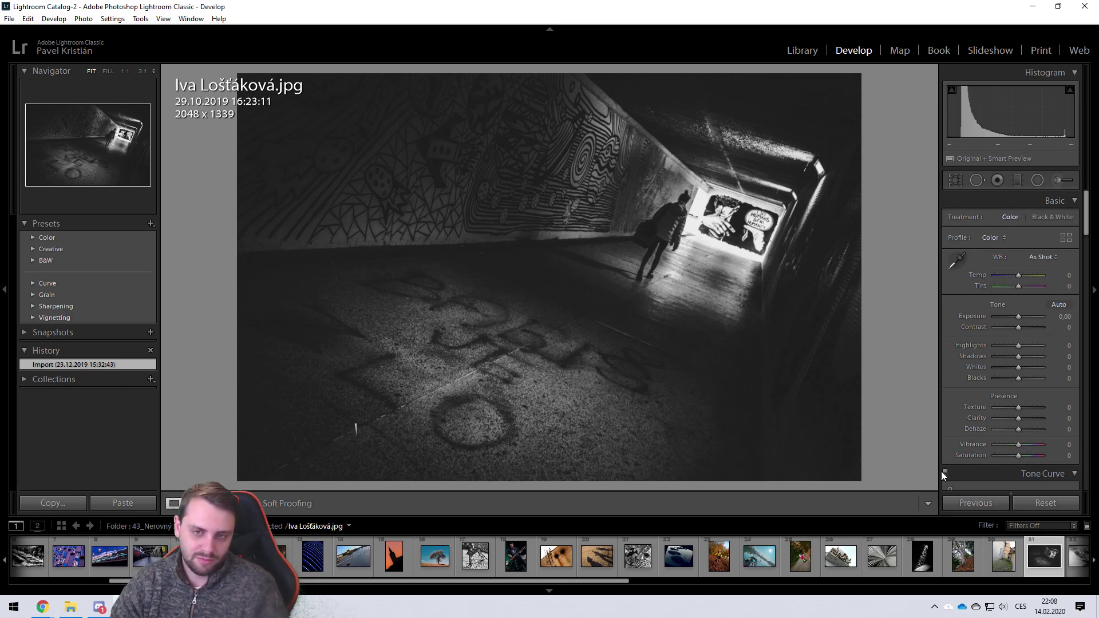
- Open the tilted cobbled-street photo and straighten it with a crop angle of -12.57
click(986, 562)
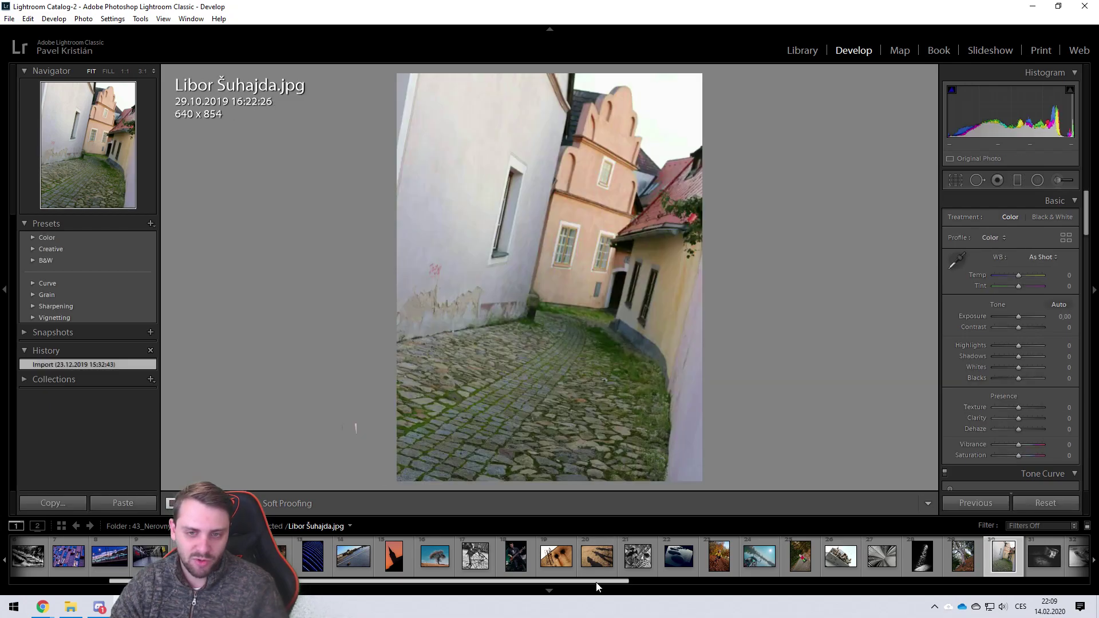
scroll(597, 587, up, 1)
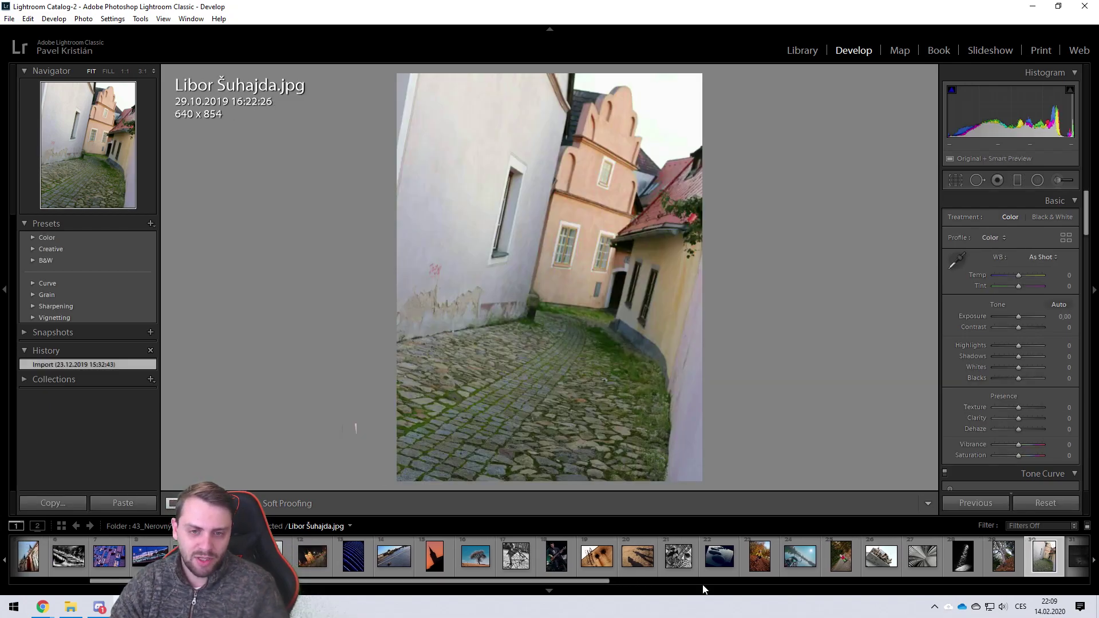
click(958, 180)
drag(802, 233, 775, 128)
key(Return)
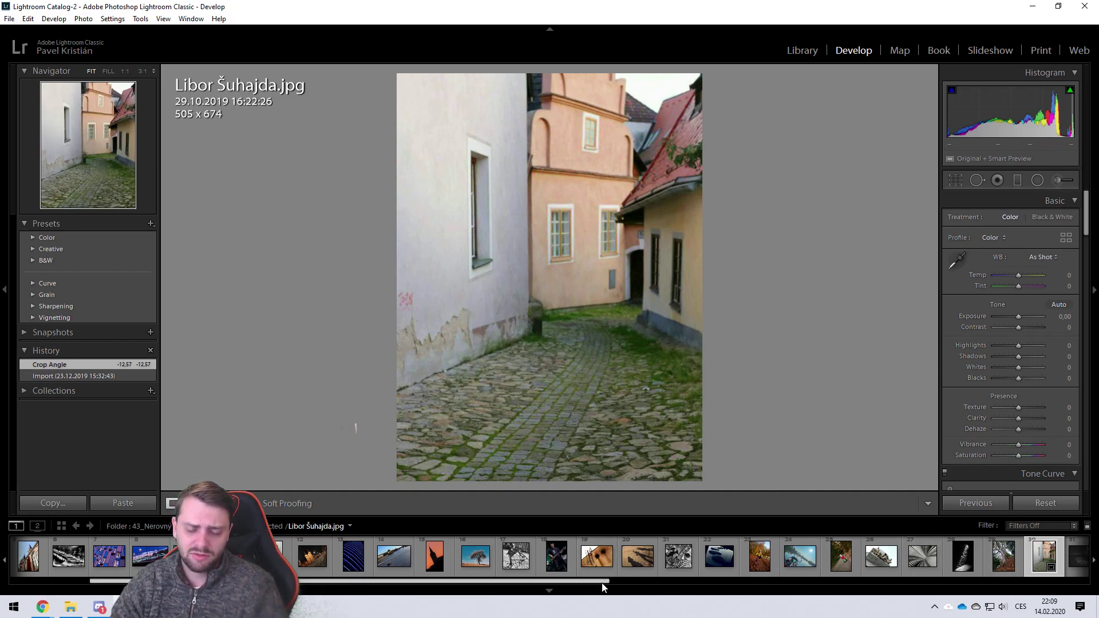
- Revisit the dark tunnel photo and return to the straightened cobbled-street photo
drag(606, 582, 596, 581)
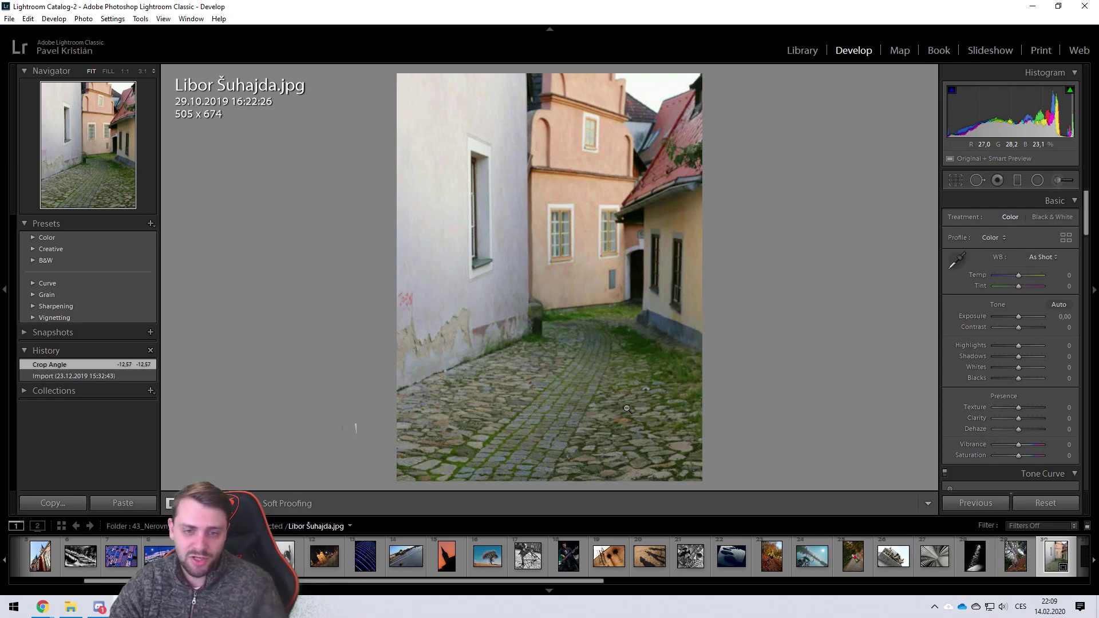
click(1082, 558)
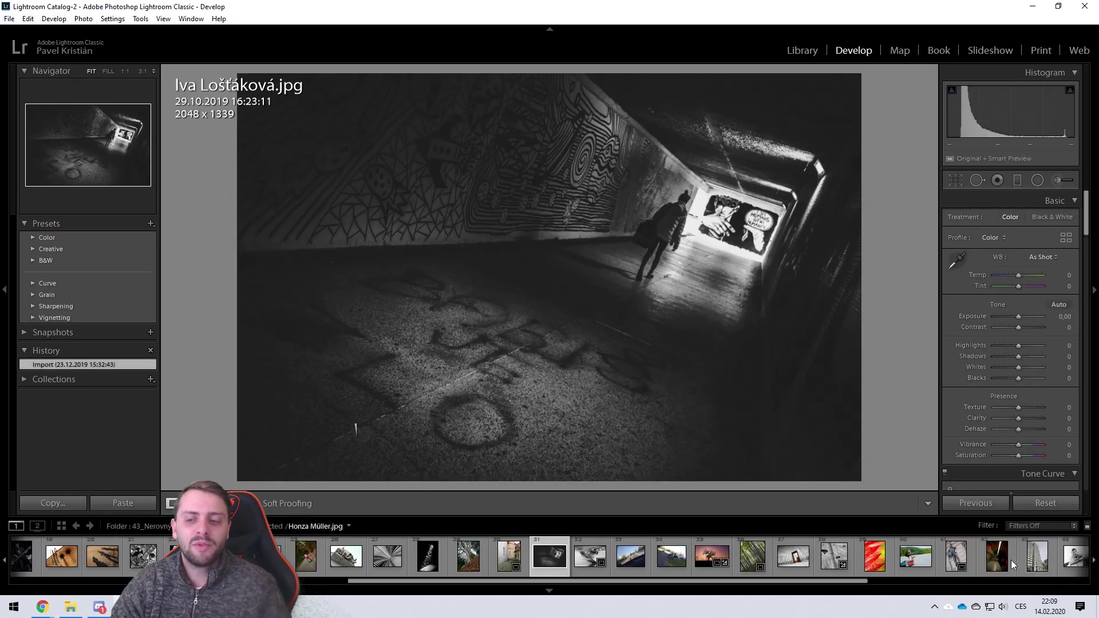
click(503, 573)
drag(504, 582, 425, 586)
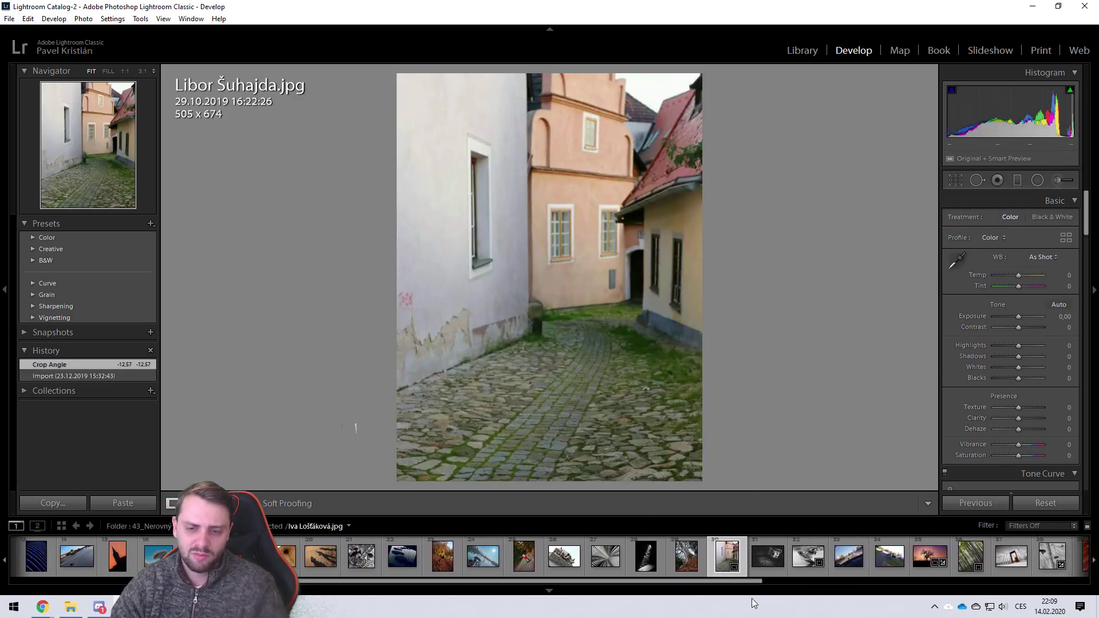
- Open the photo of the pale-barked tree on the leaf-covered slope to review its tilt
click(703, 567)
drag(714, 579, 668, 582)
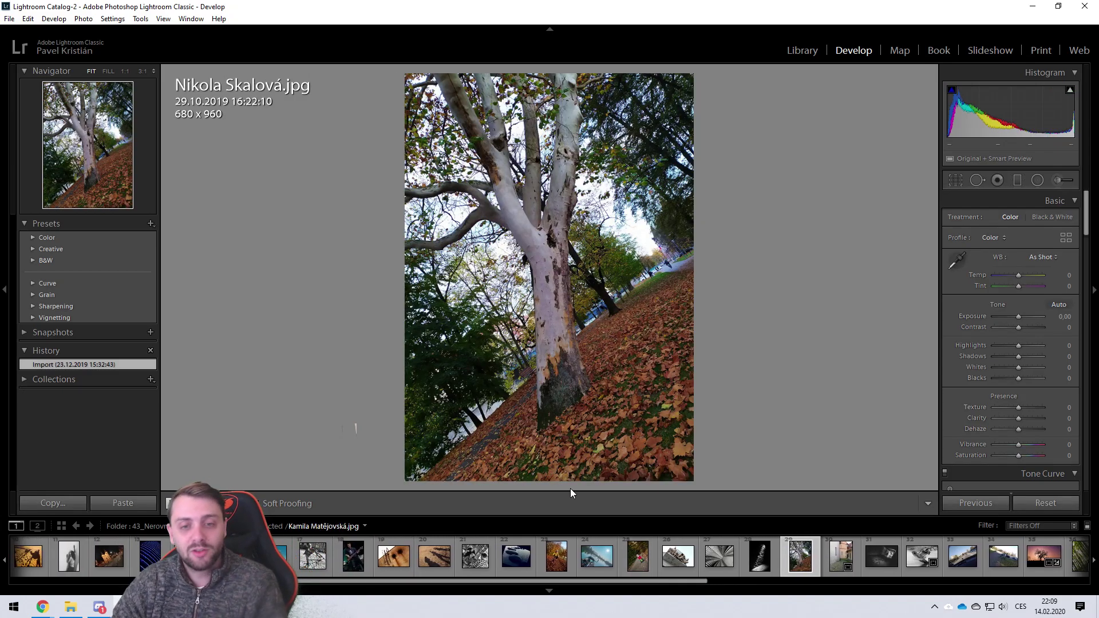
drag(719, 581, 666, 592)
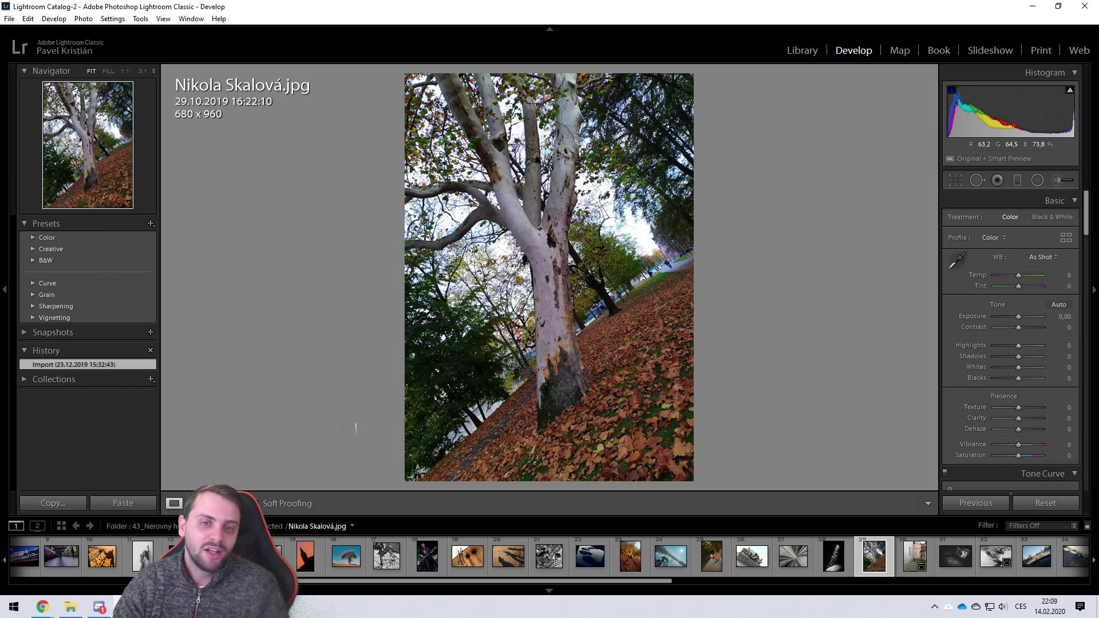
- Open the black-and-white photo of the lit stone wall and examine its dark areas up close
click(852, 560)
drag(664, 583, 609, 583)
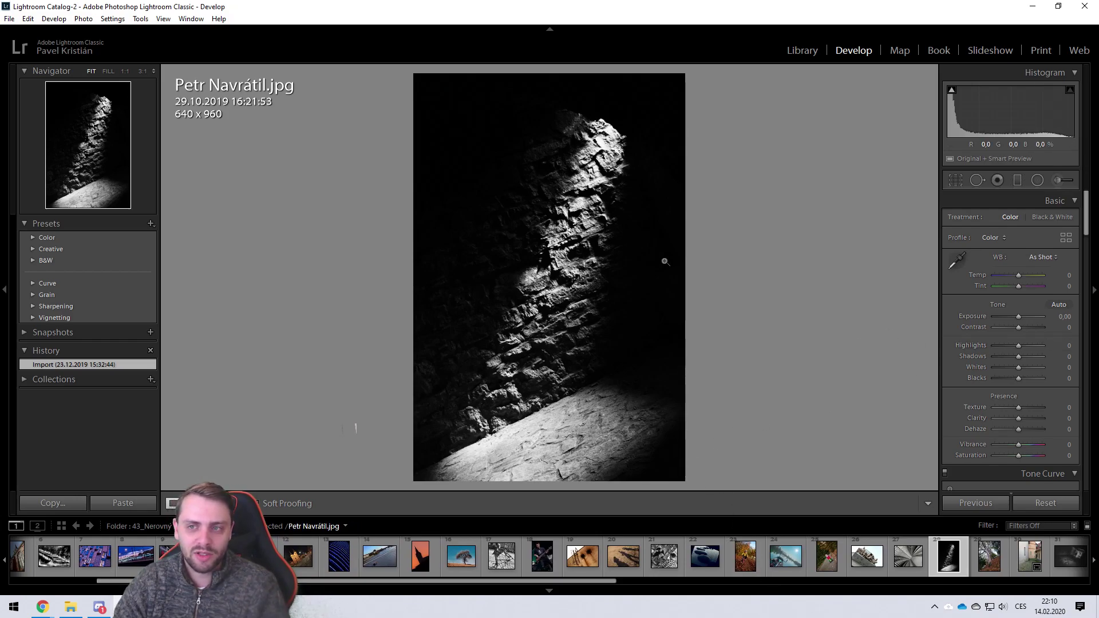
click(952, 91)
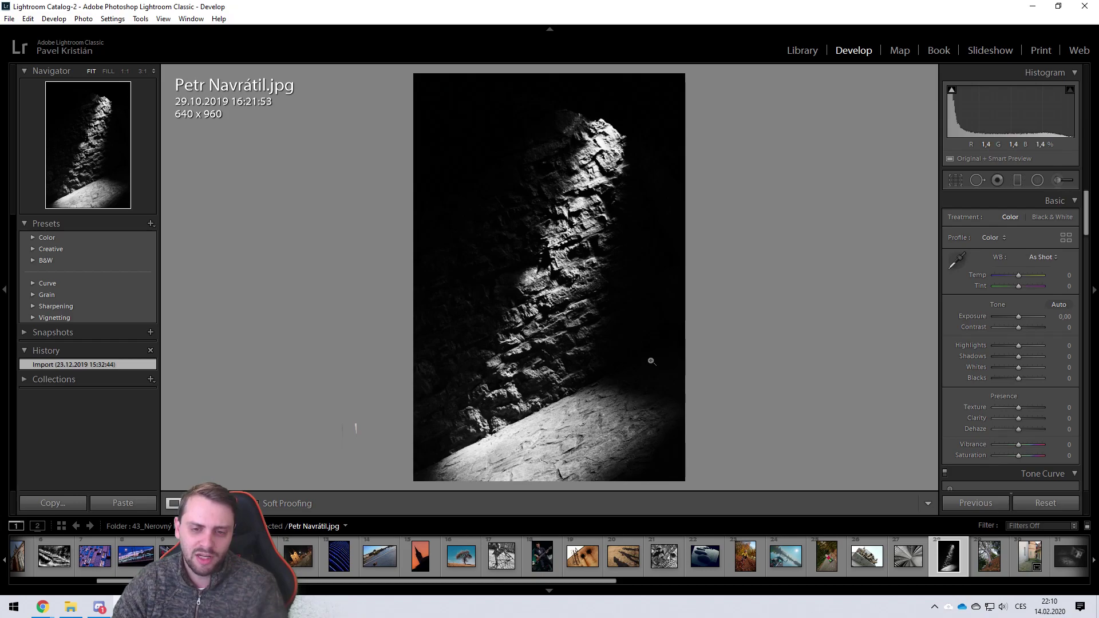
click(630, 338)
click(631, 304)
- Try raising the stone-wall photo's Shadows to +45 and compare the result with the imported state
mouse_move(1019, 356)
mouse_down()
mouse_move(1049, 356)
mouse_move(1033, 359)
mouse_up()
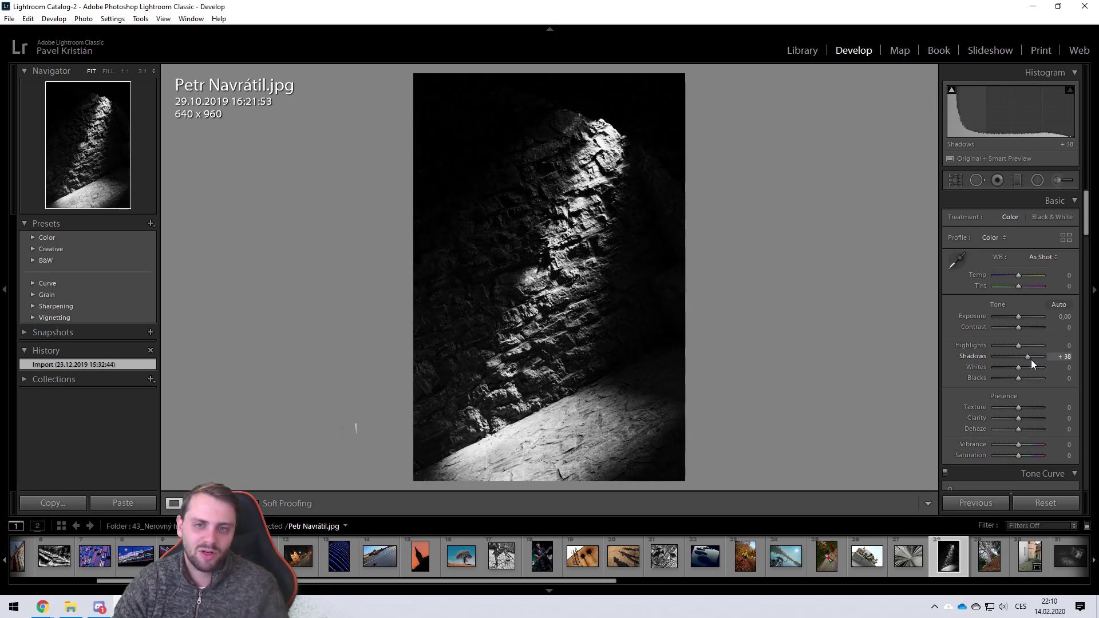
drag(1035, 363, 1033, 360)
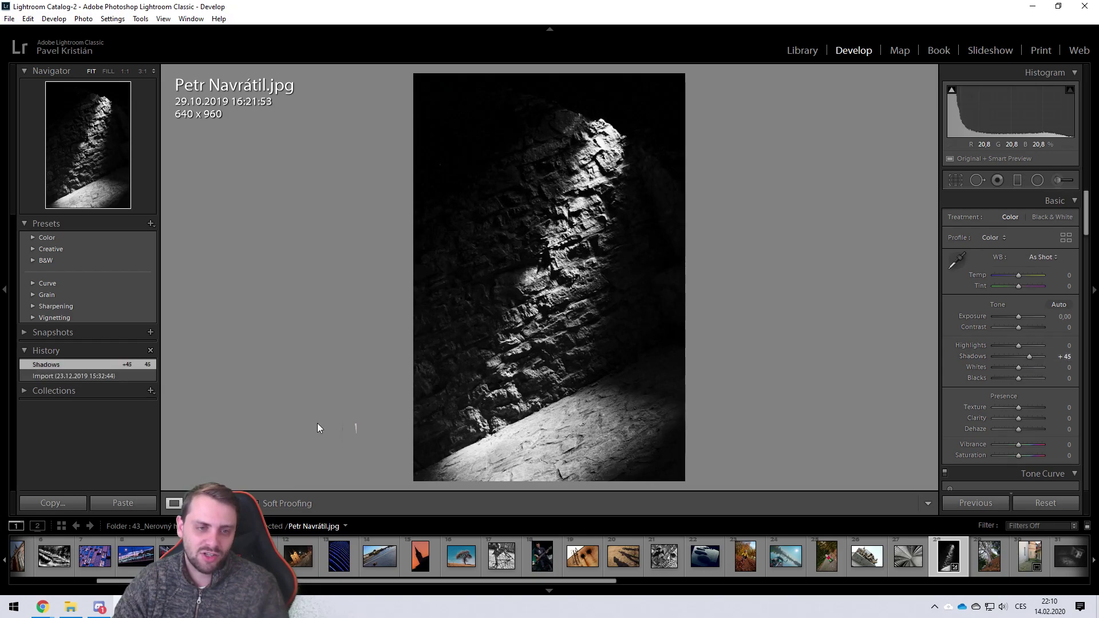
click(126, 377)
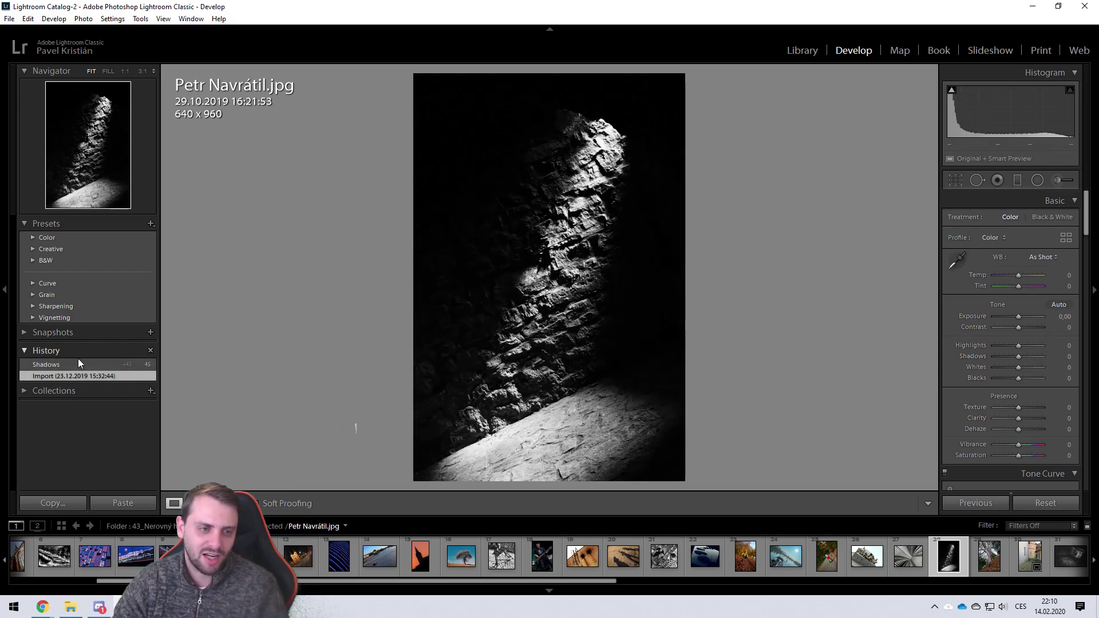
click(80, 364)
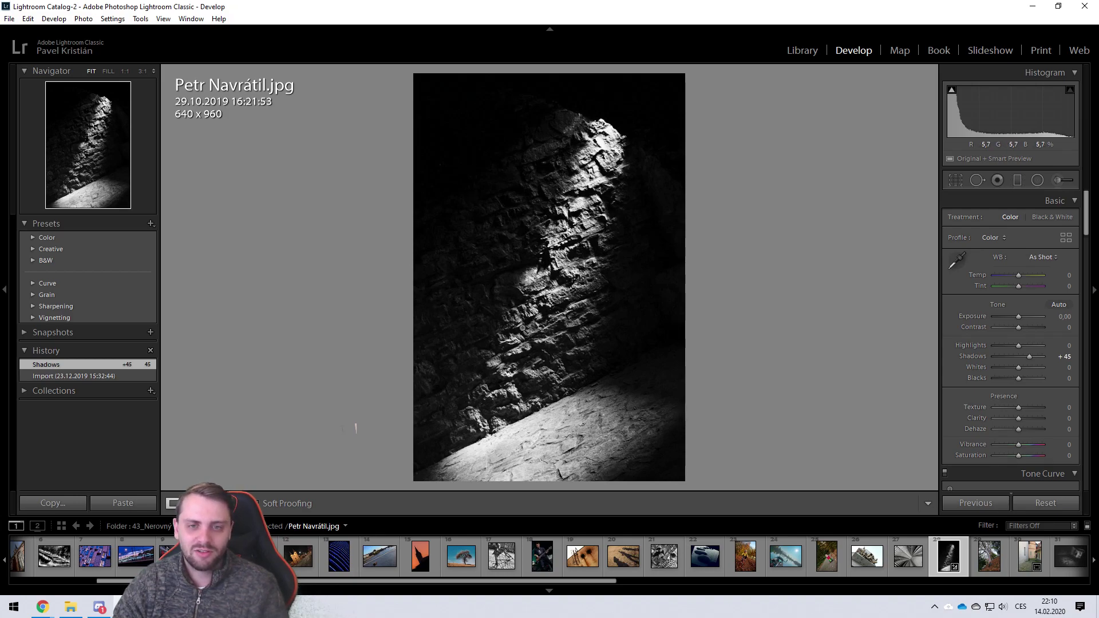
- Lower the stone-wall photo's Shadows to +40, compare it with the original and revert to the imported state
drag(1028, 357, 1028, 357)
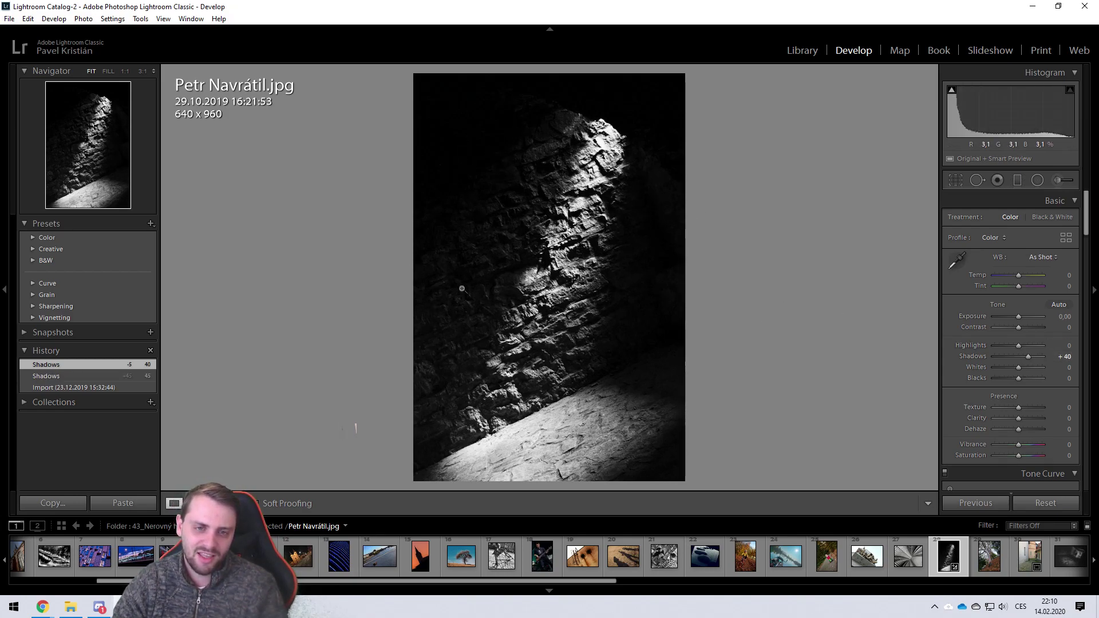
click(111, 388)
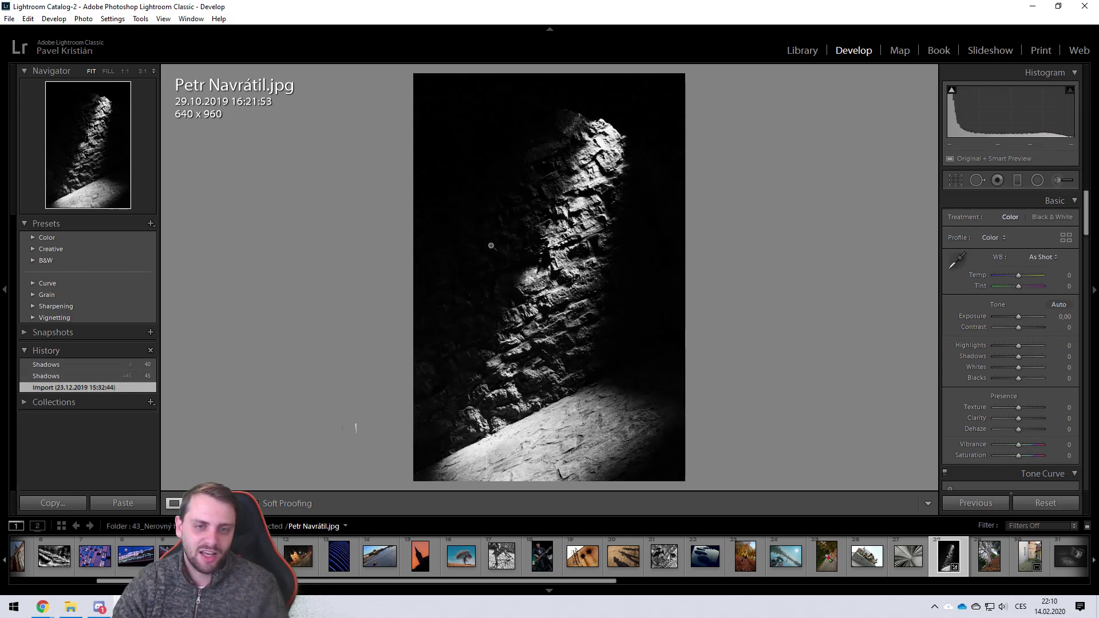
click(67, 367)
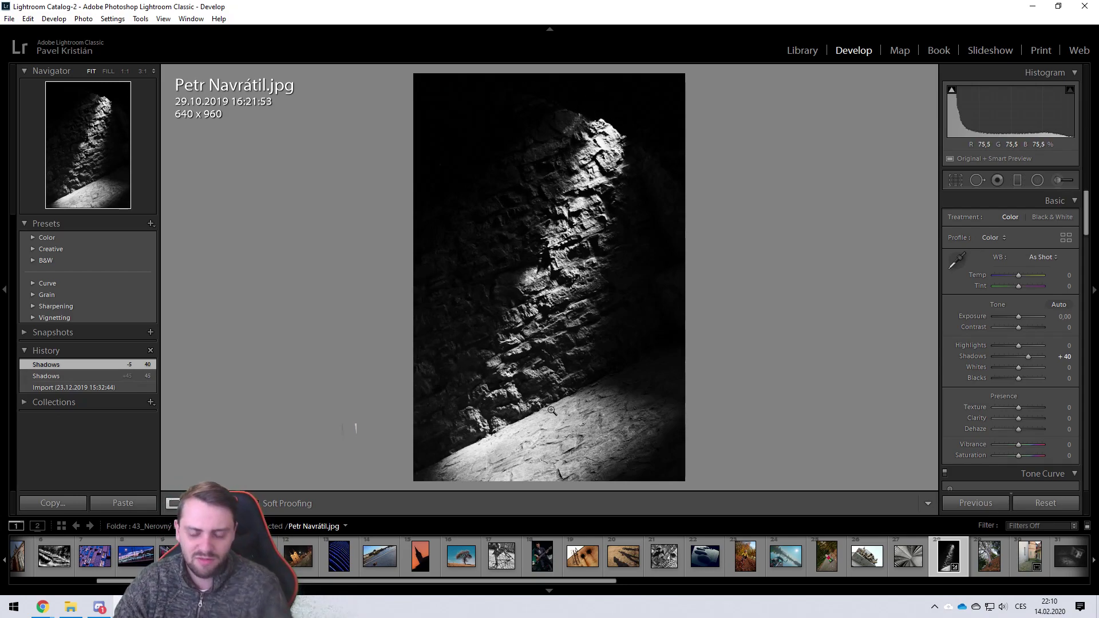
click(91, 388)
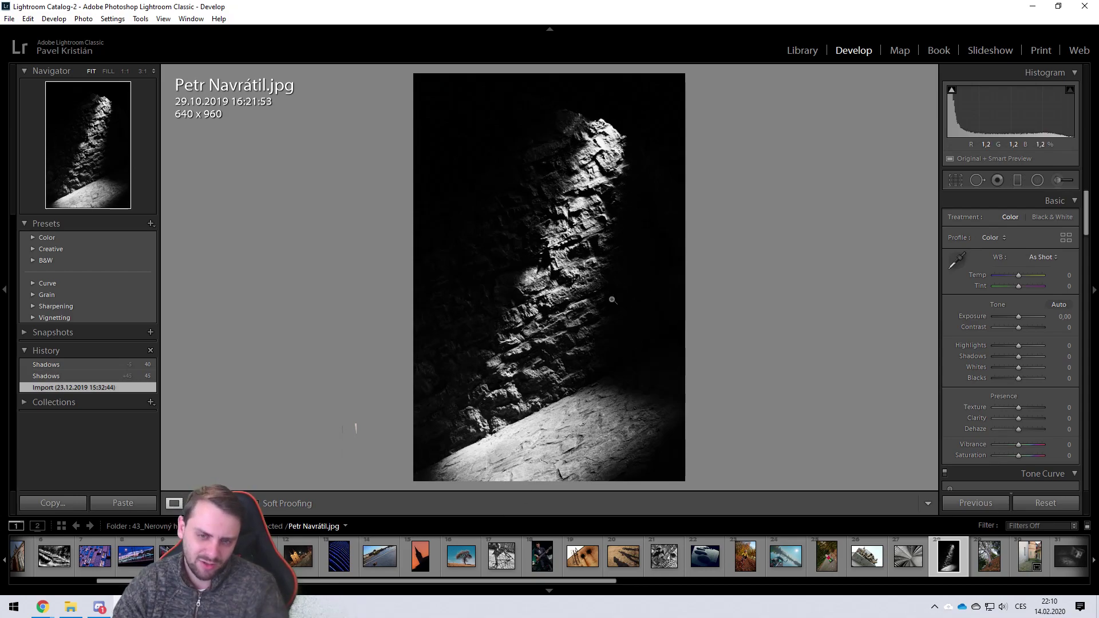
- Brush a local Shadows adjustment over the dark area beside the lit stone wall, raising it to 26
click(1020, 181)
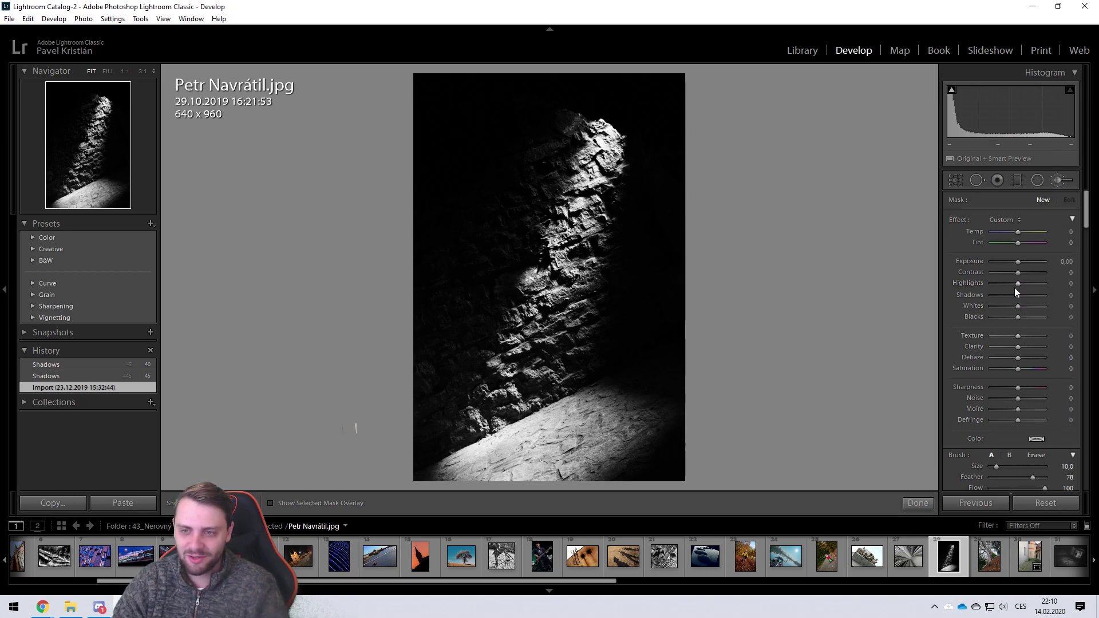
drag(1023, 294, 1025, 294)
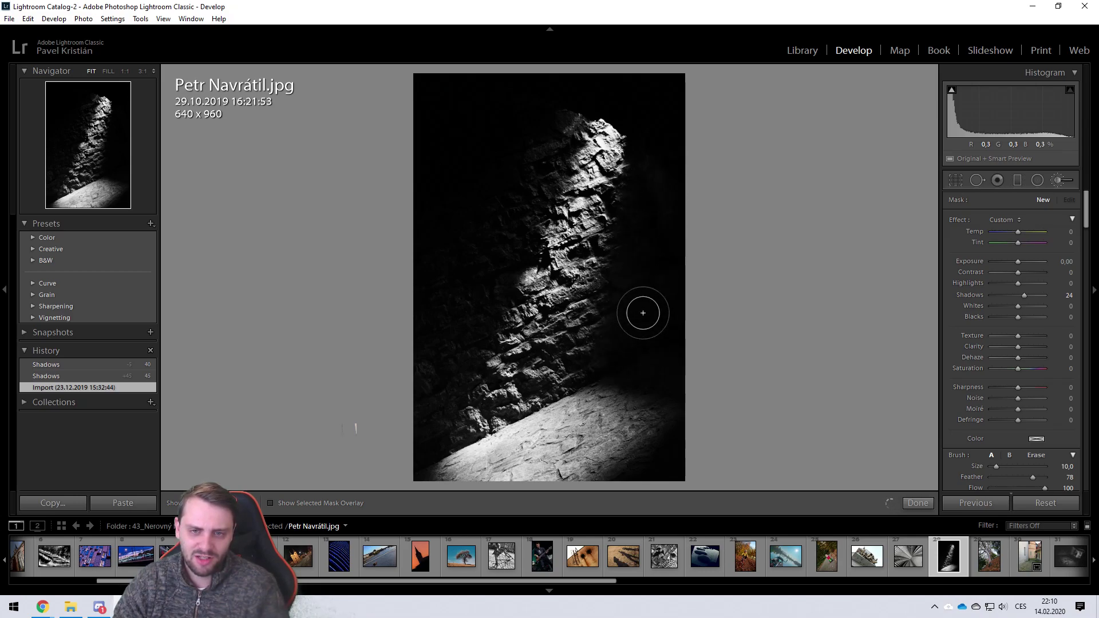
drag(639, 166, 704, 319)
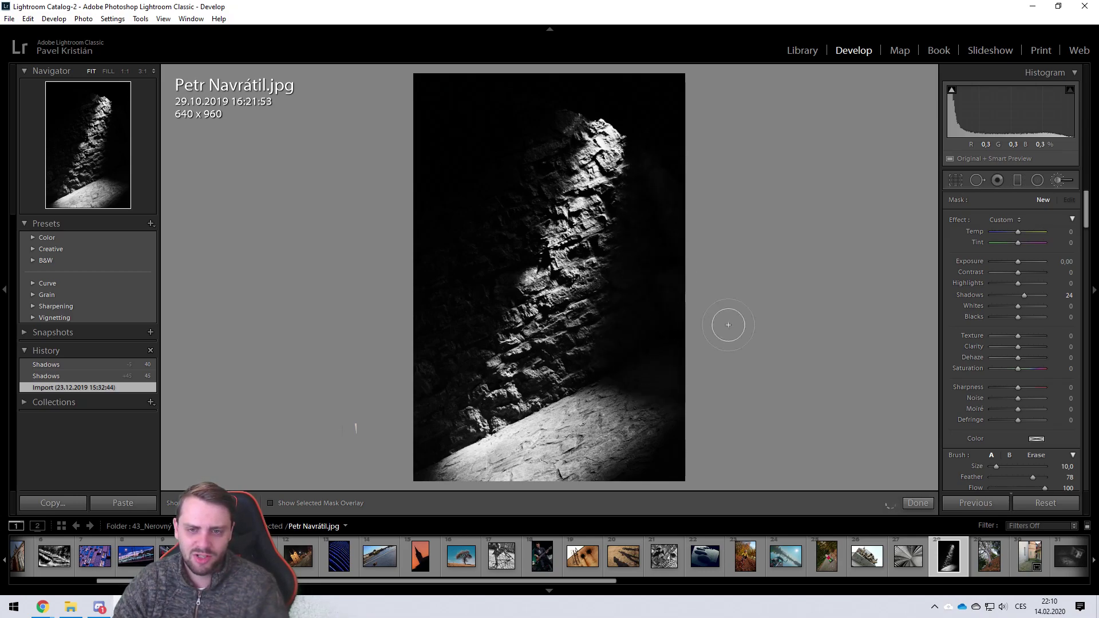
click(1030, 295)
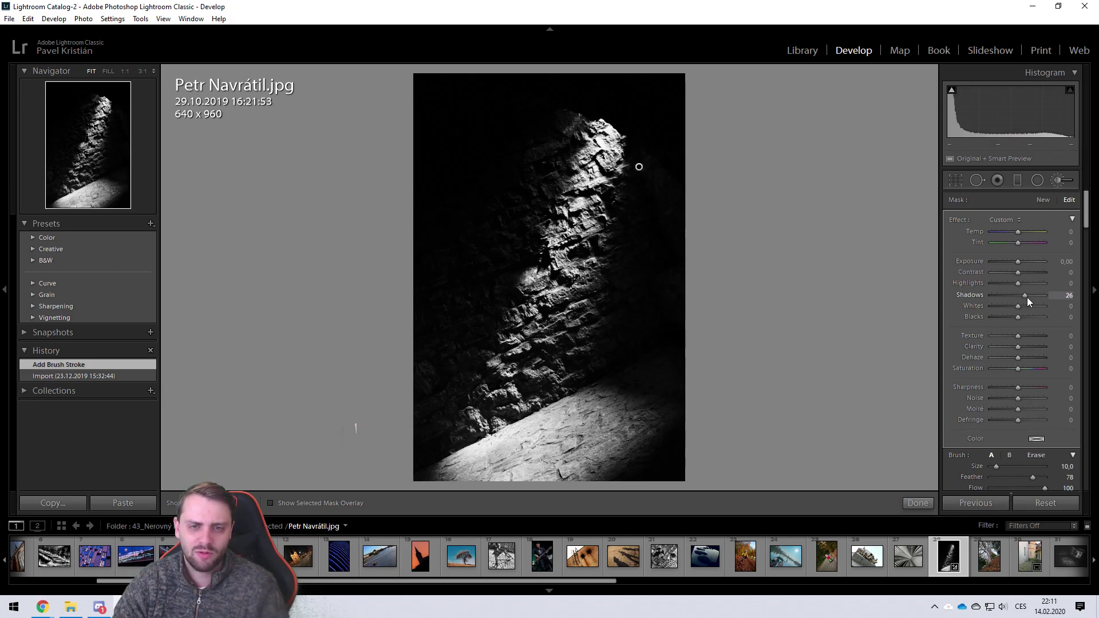
drag(1027, 297, 1027, 297)
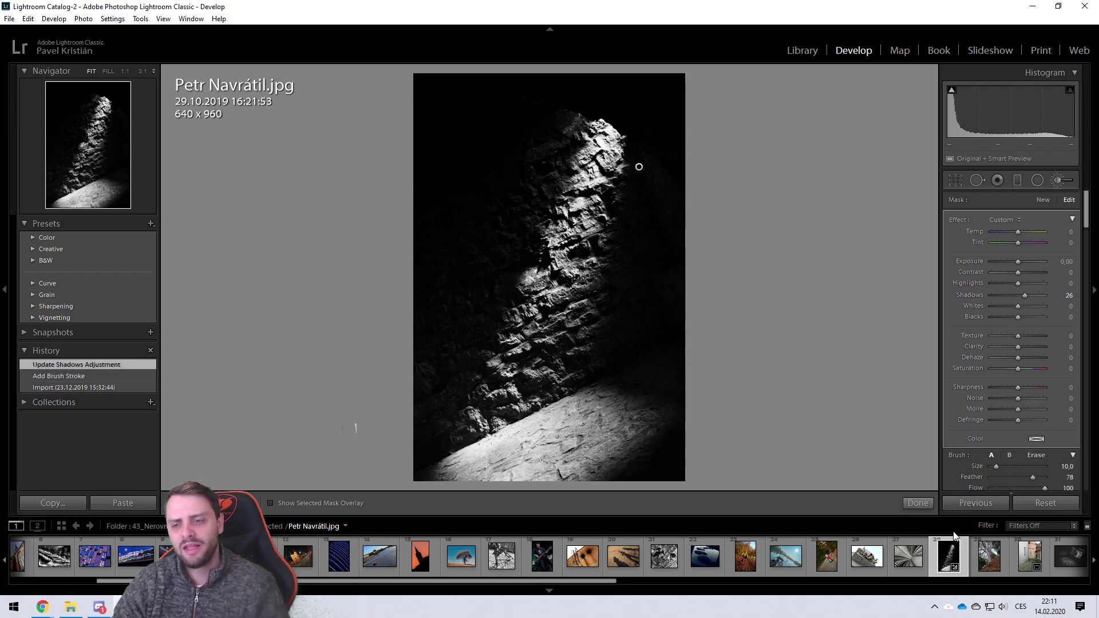
click(915, 505)
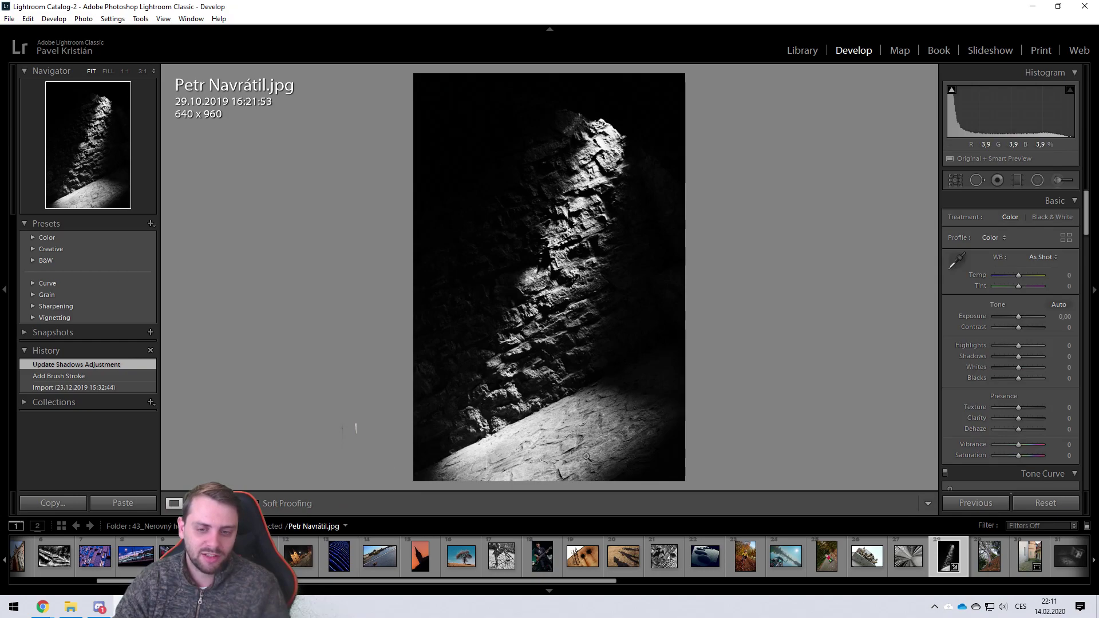
- Review the tilt of the black-and-white ribbed architecture photo and the photo of sculpted figures on the concrete ledge
scroll(532, 578, left, 2)
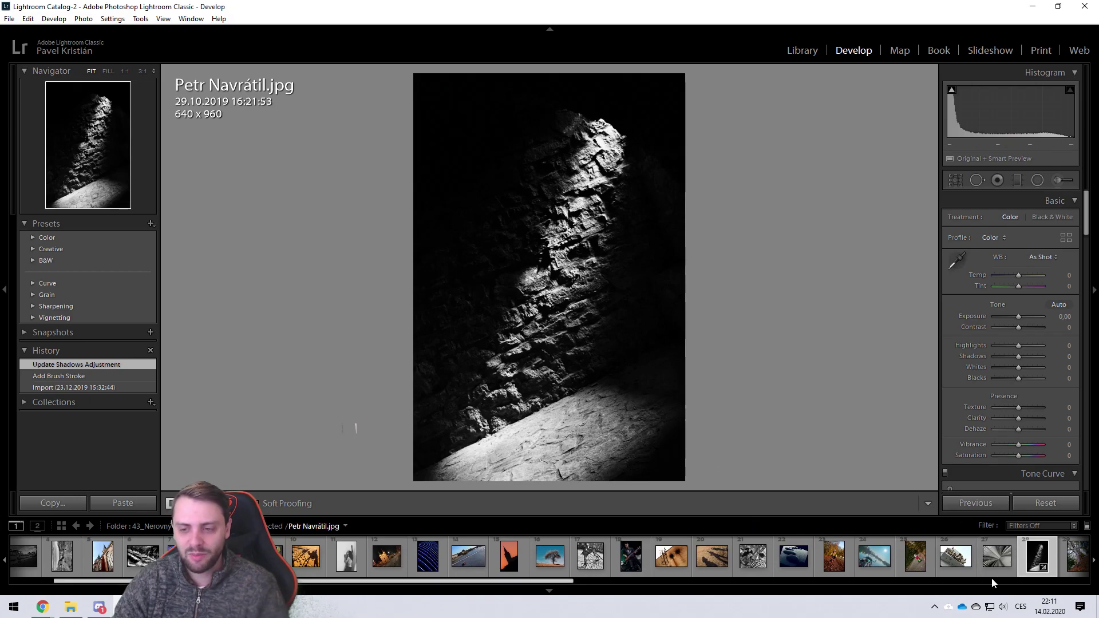
click(996, 564)
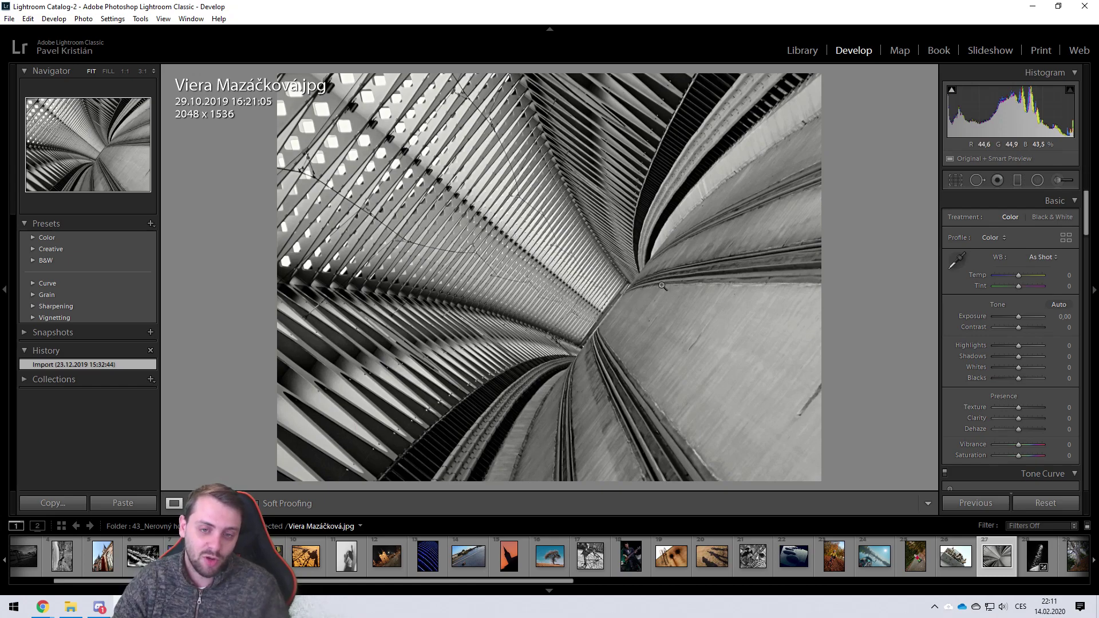
click(952, 567)
scroll(565, 582, up, 3)
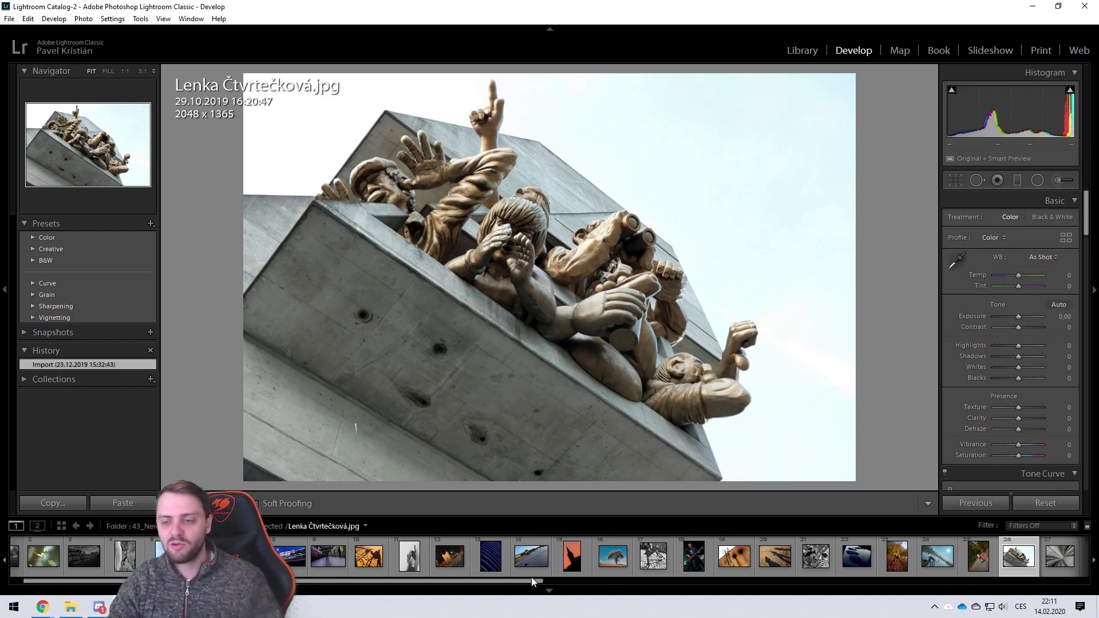
drag(516, 580, 512, 580)
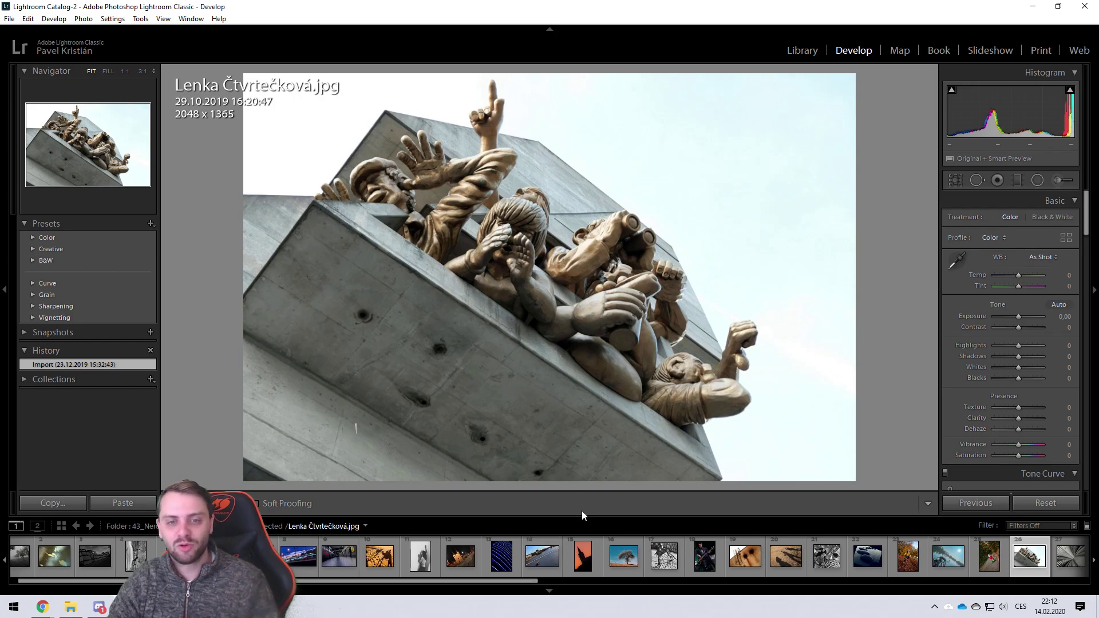
- Open the photo of the child on the green ride-on toy and try straightening it with a 27.77 crop angle
key(Left)
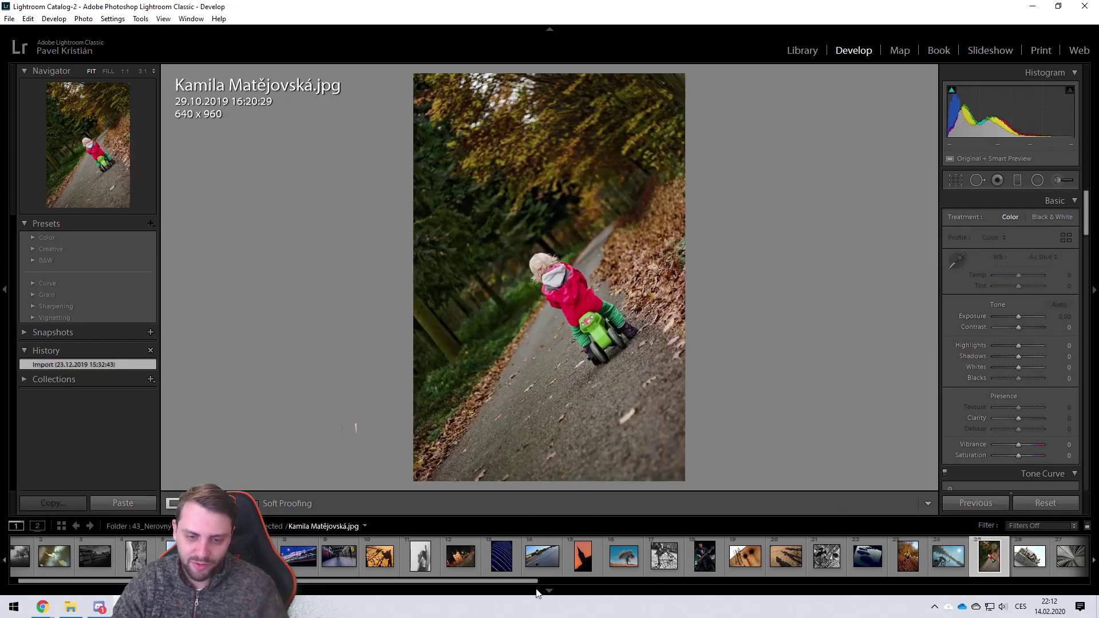
drag(526, 583, 519, 583)
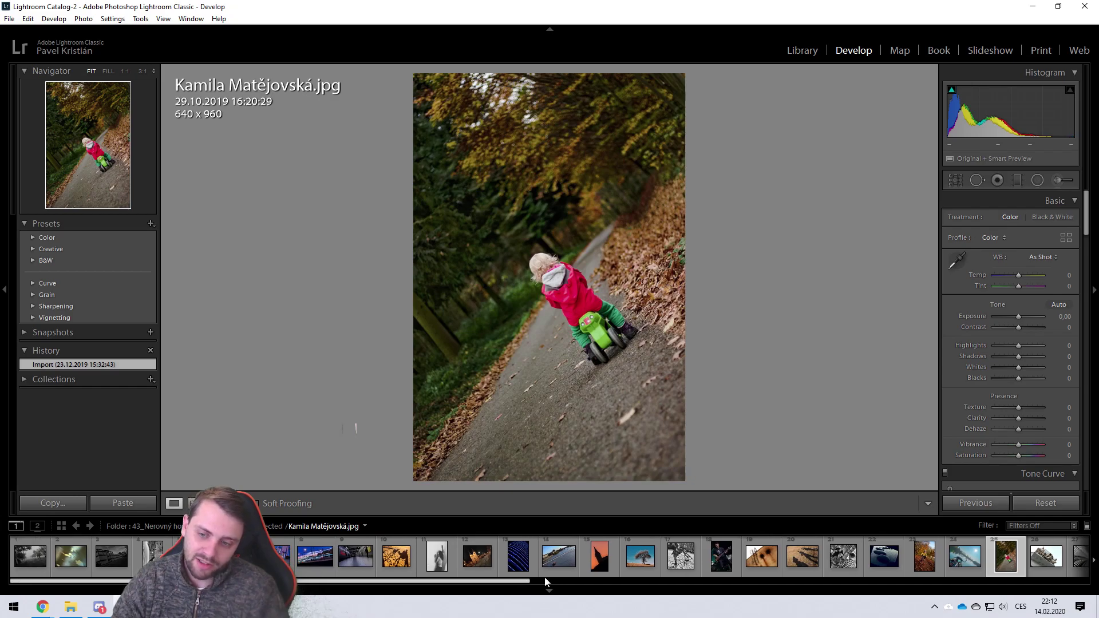
click(956, 181)
drag(725, 71, 883, 144)
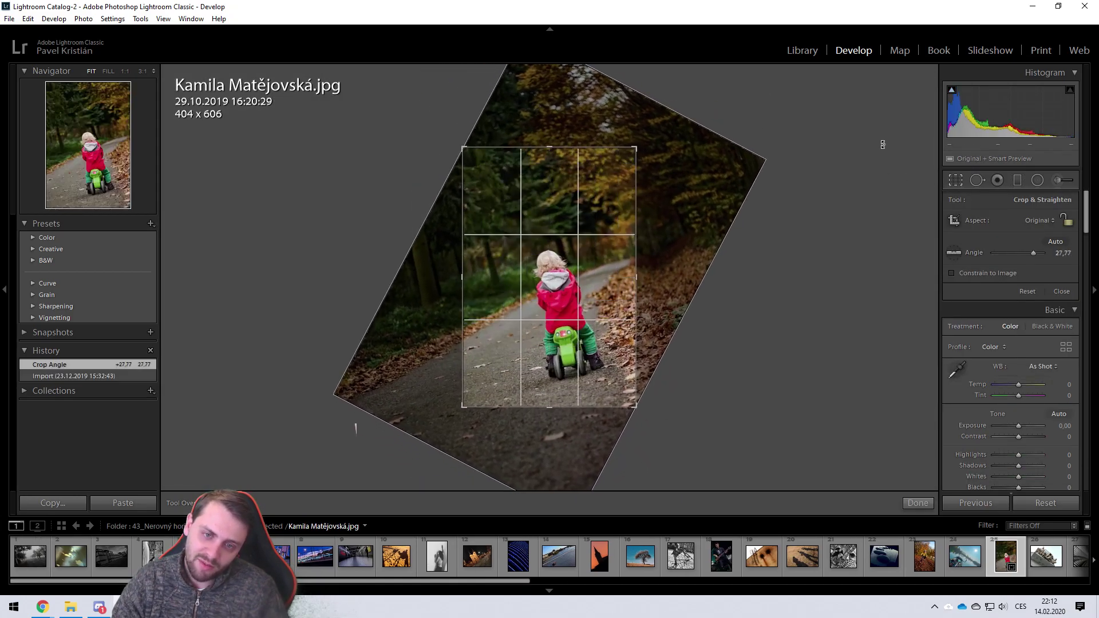
key(Return)
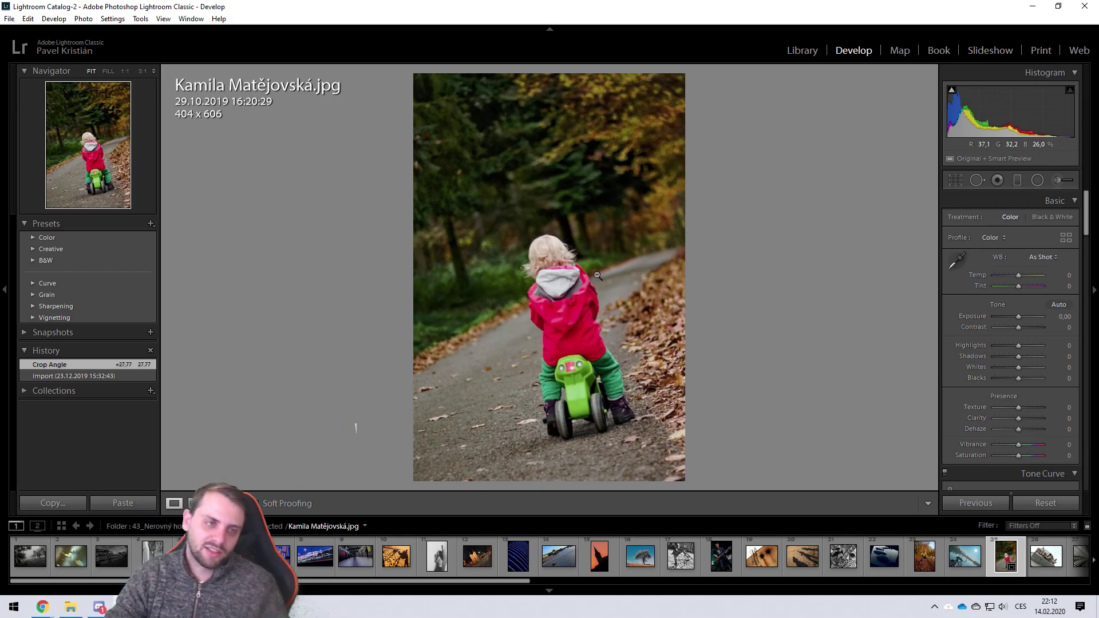
- Try rotating the child photo further to a 39.48 crop angle, then revert it to the imported state
click(956, 180)
drag(756, 114, 805, 148)
key(Return)
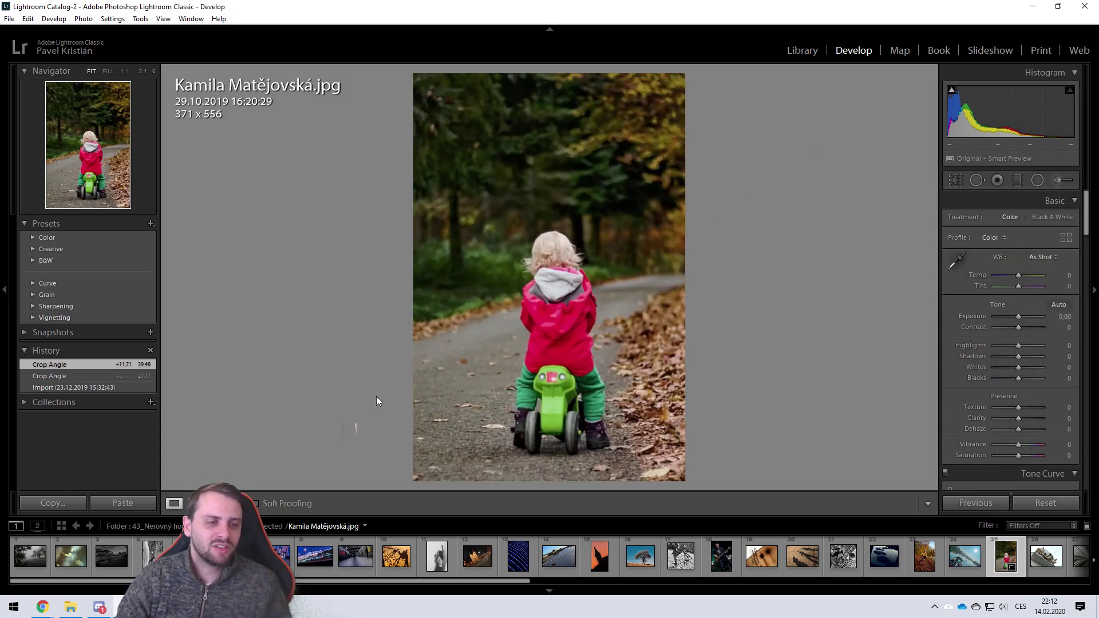
click(120, 386)
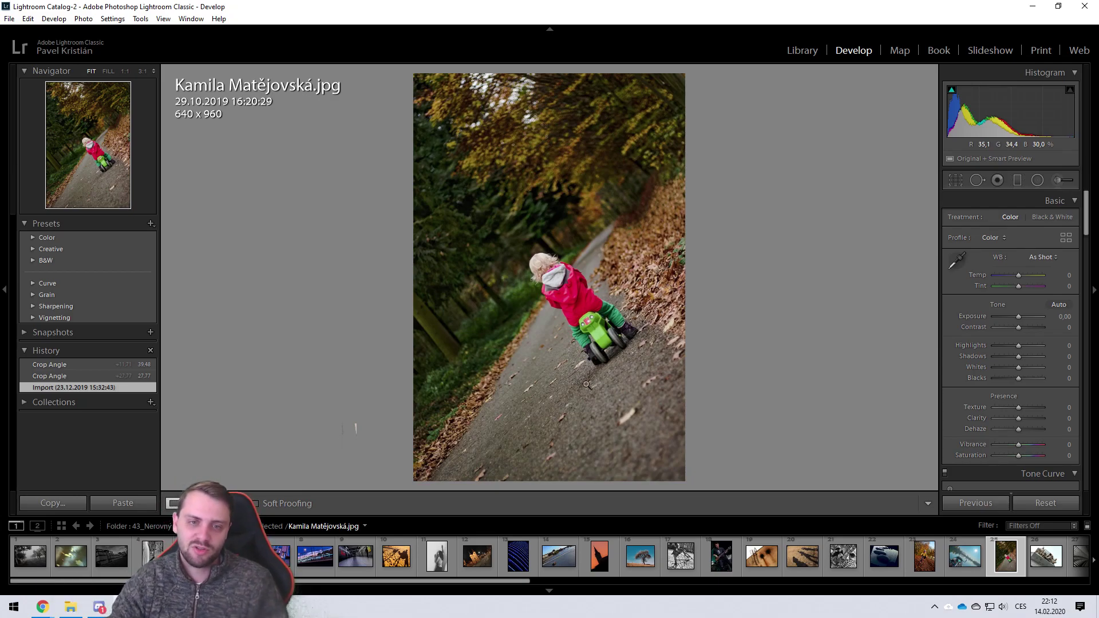
- Try levelling the lake horizon in the boat photo with a -34.15 crop angle, then revert to the imported state
click(970, 572)
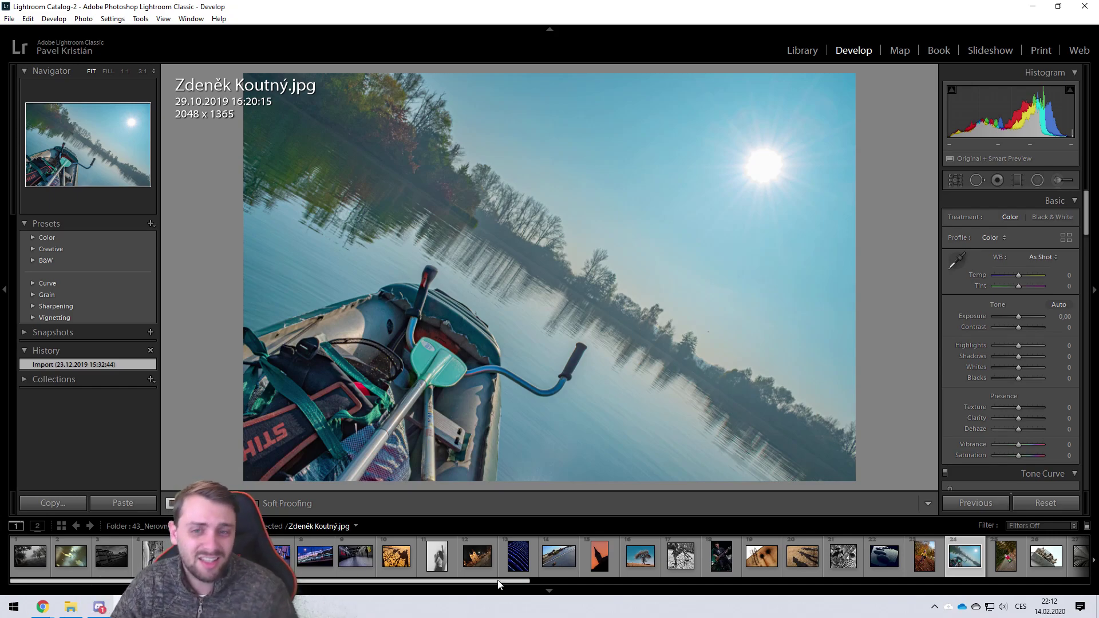
click(955, 181)
drag(893, 109, 710, 3)
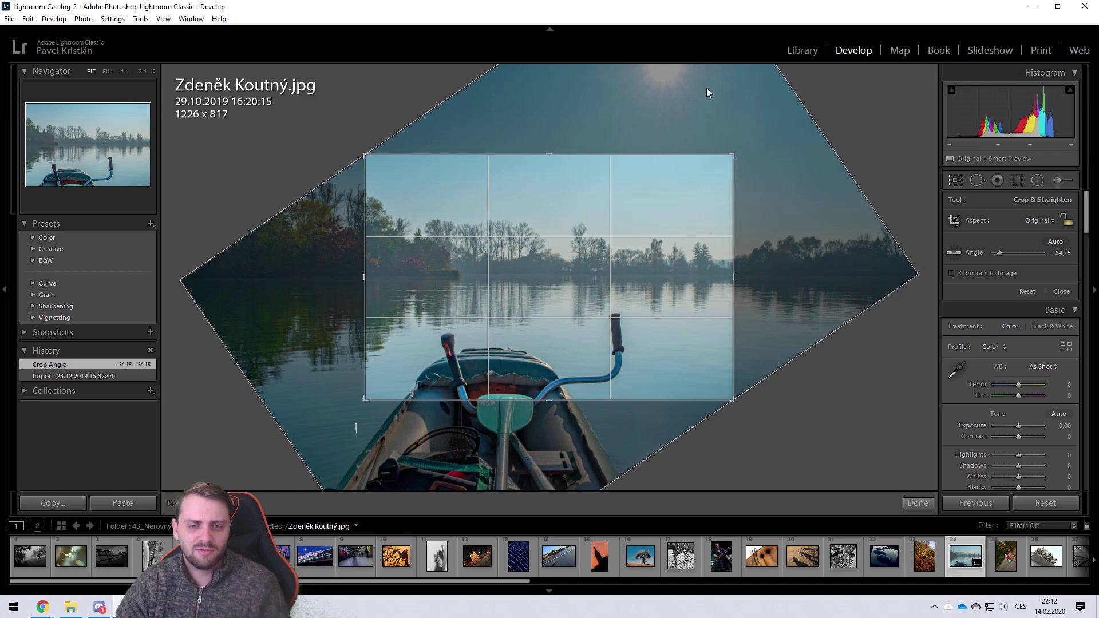
key(Return)
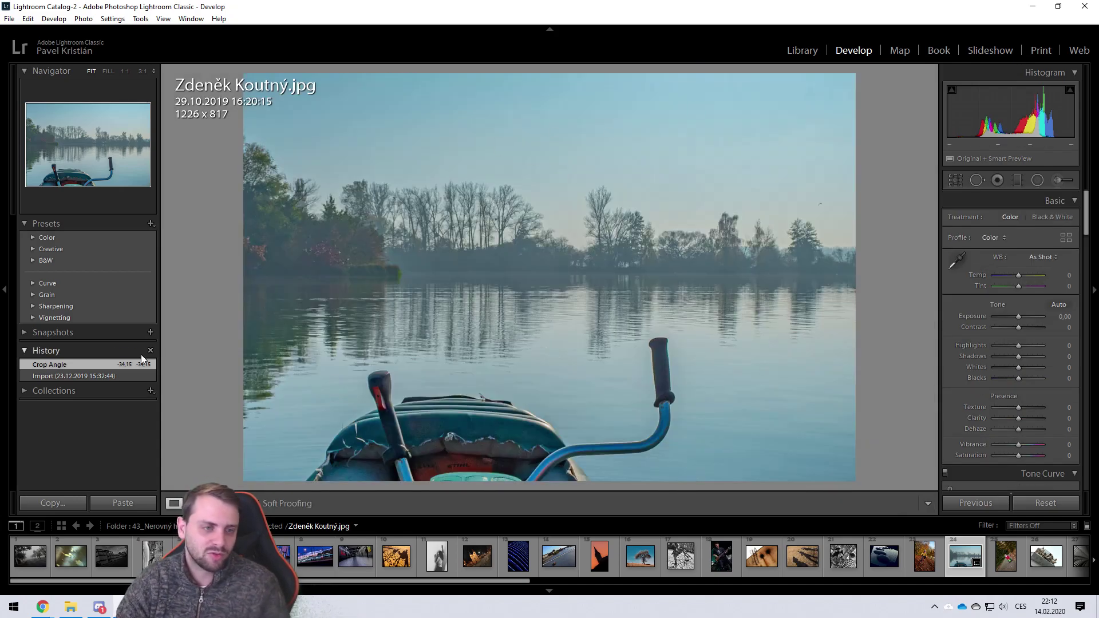
click(123, 377)
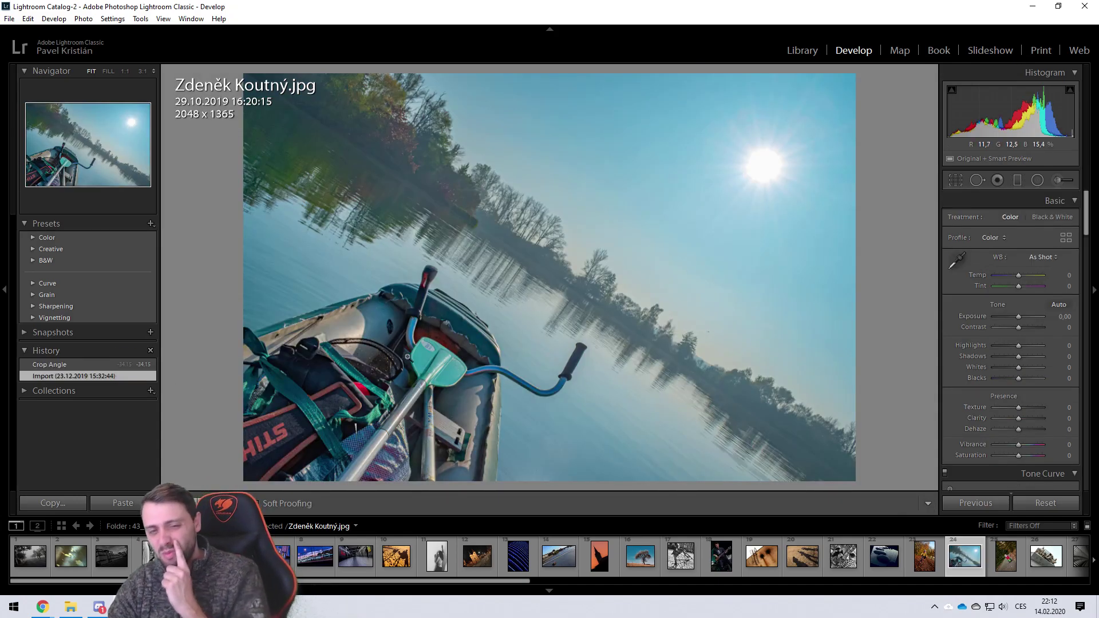
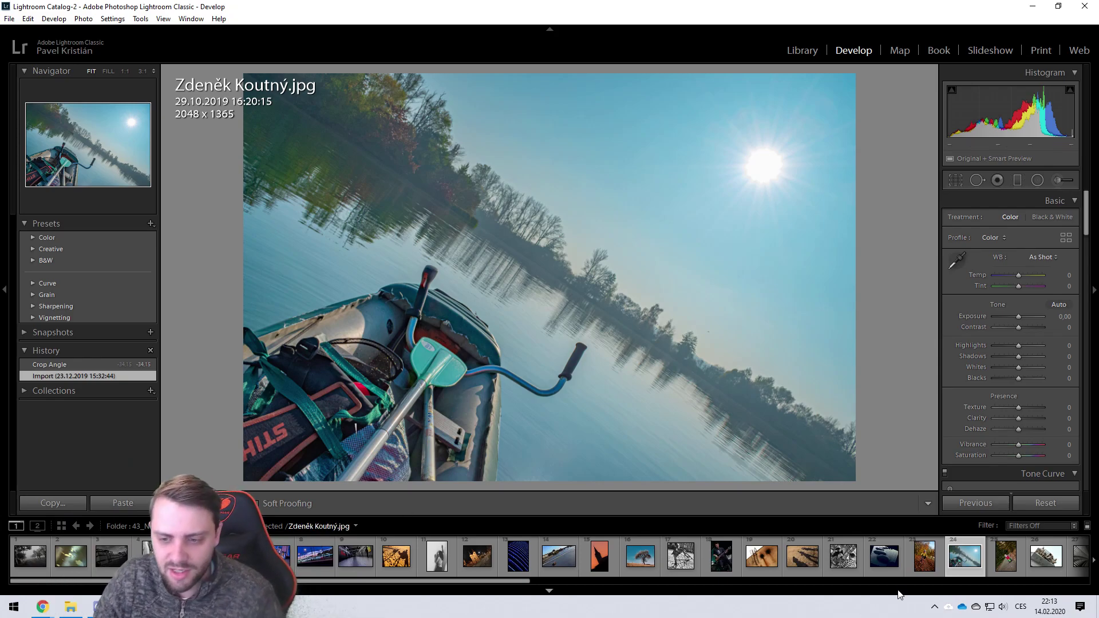
- Open the autumn photo of the child on the bicycle and try rotating the crop to -4.97
click(938, 566)
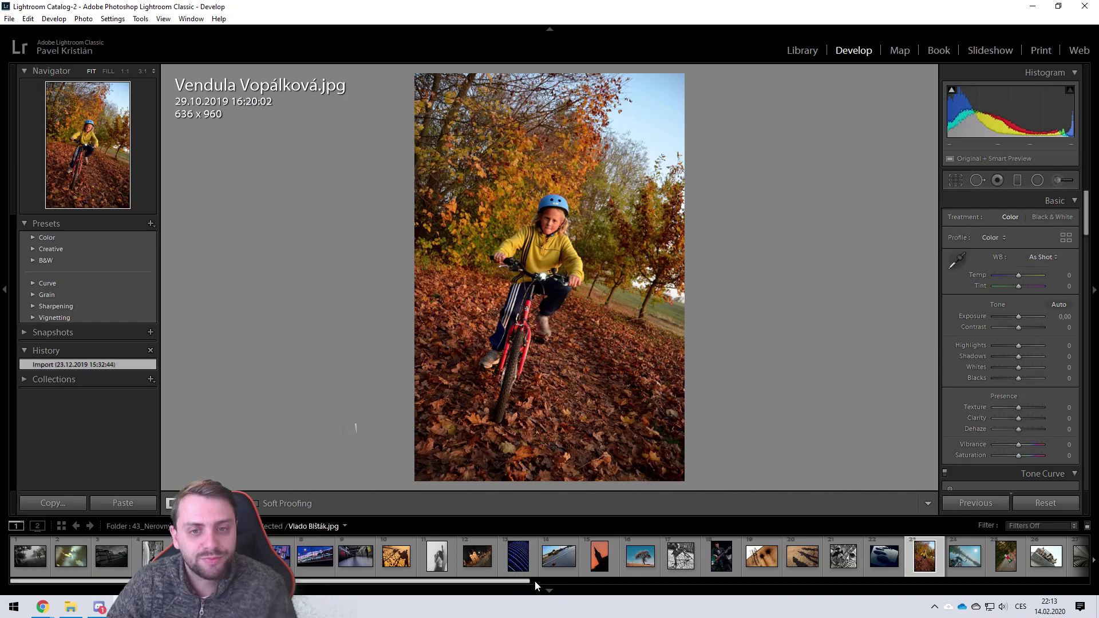
click(956, 181)
drag(726, 81, 713, 60)
key(Return)
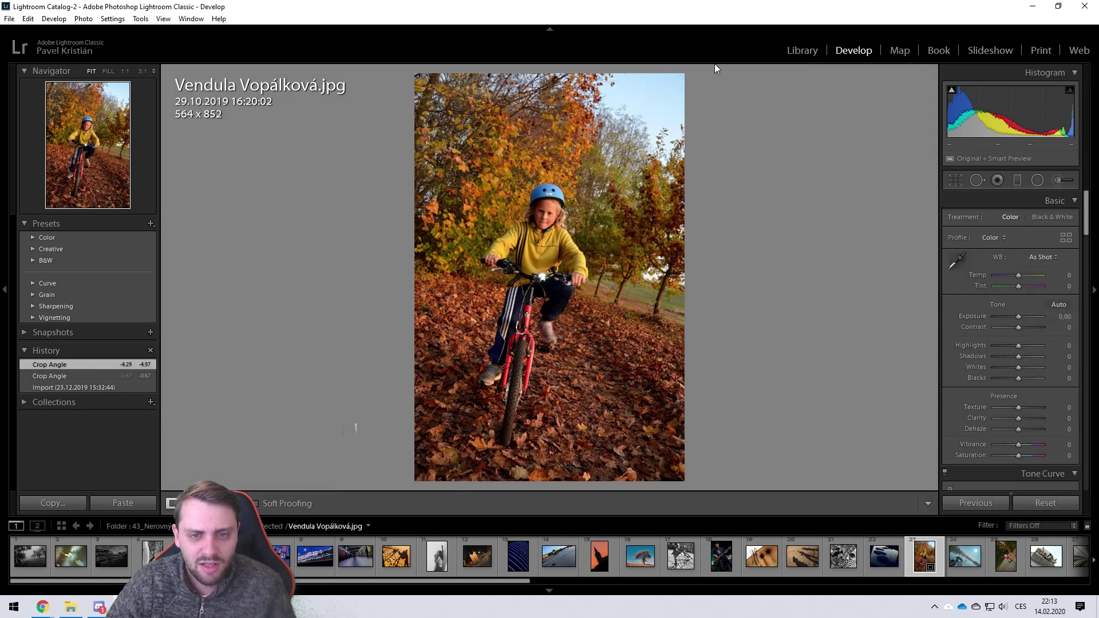
- Try tilting the bicycle photo the opposite way to a crop angle of 8.14
click(956, 180)
drag(737, 110, 756, 136)
key(Return)
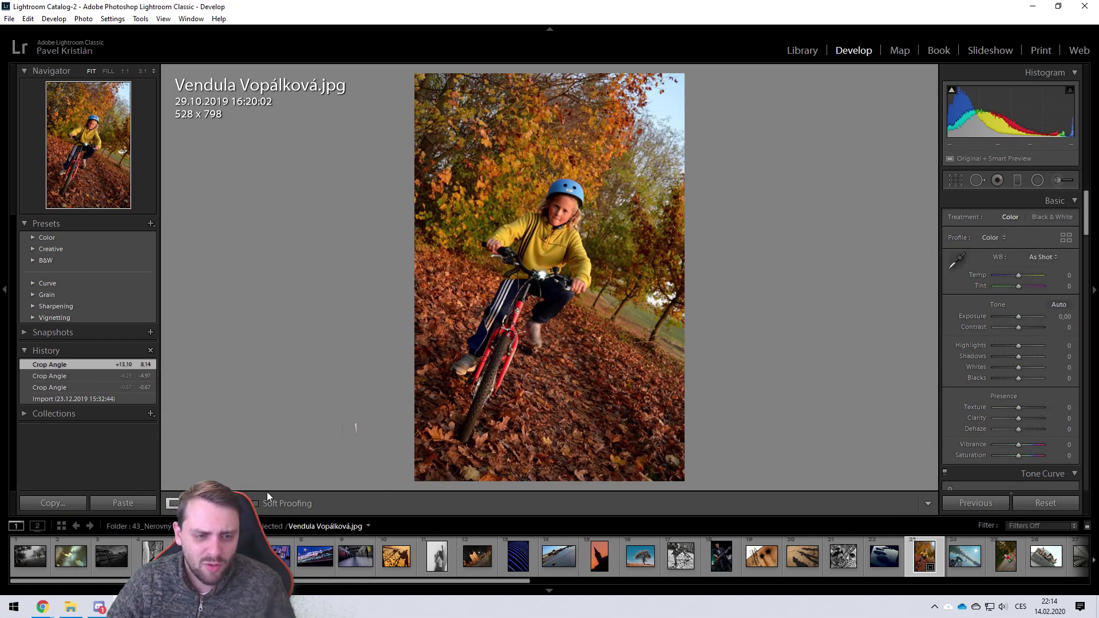
- Try rotating the bicycle photo's crop to -11.58, then revert it to the imported state
click(956, 180)
drag(756, 103, 688, 43)
key(Return)
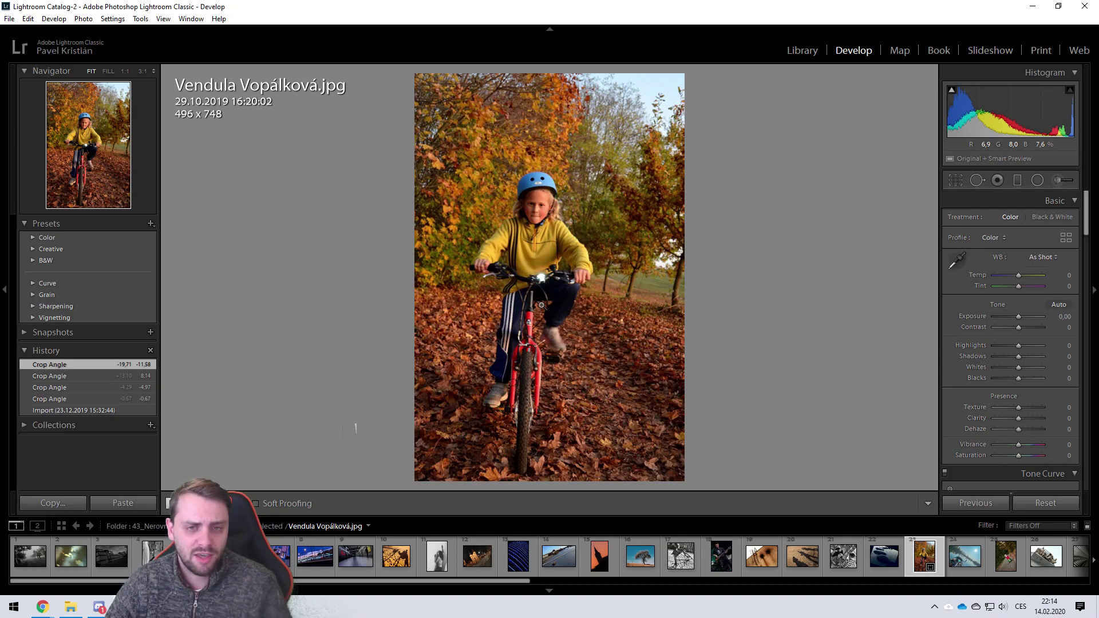
click(115, 410)
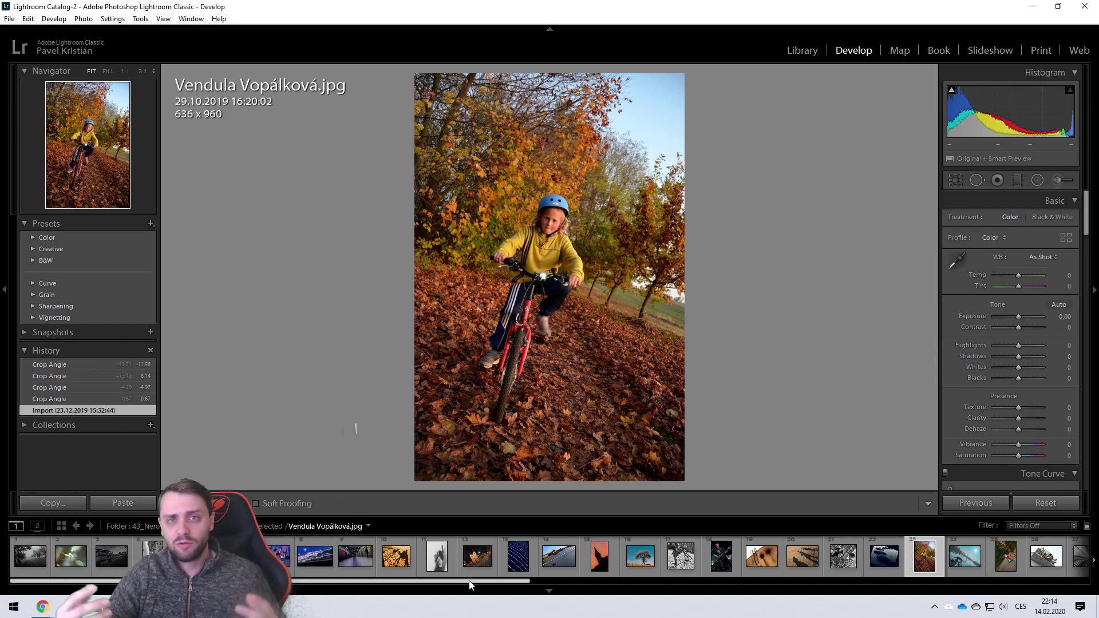
- Review the composition of the dark pebbles, black-and-white hair-drying scene and grass shadows photos
click(885, 573)
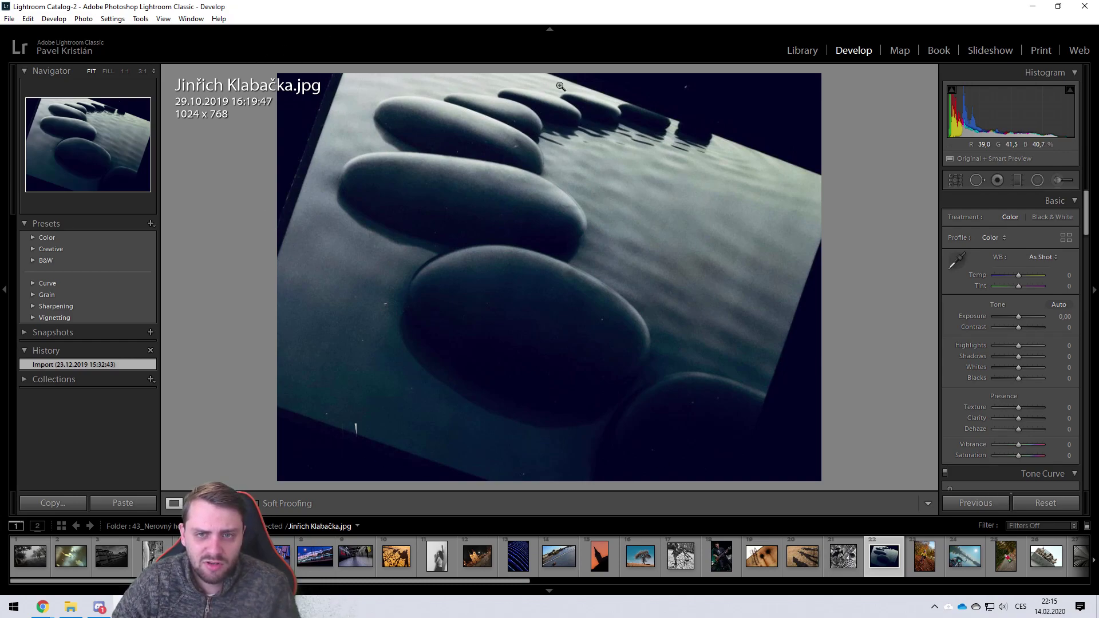
key(Left)
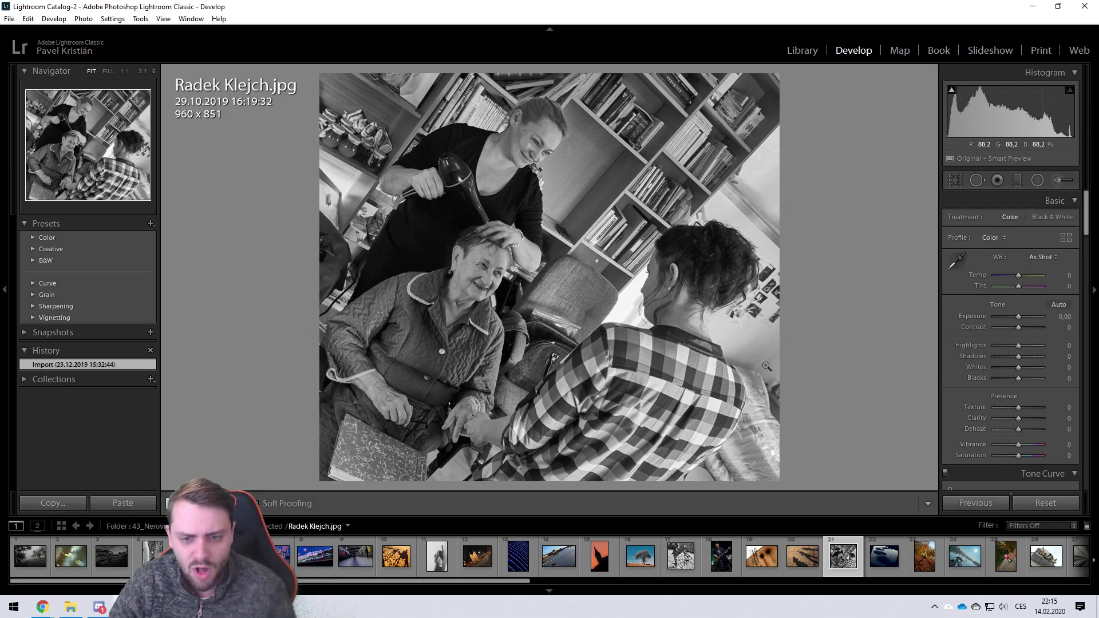
click(817, 568)
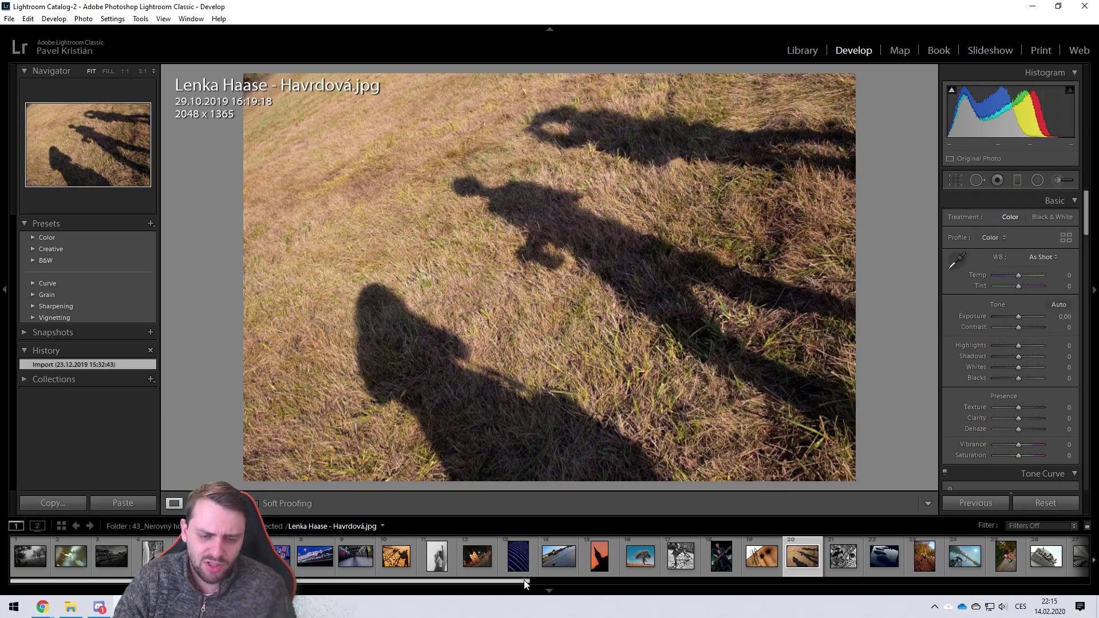
click(852, 573)
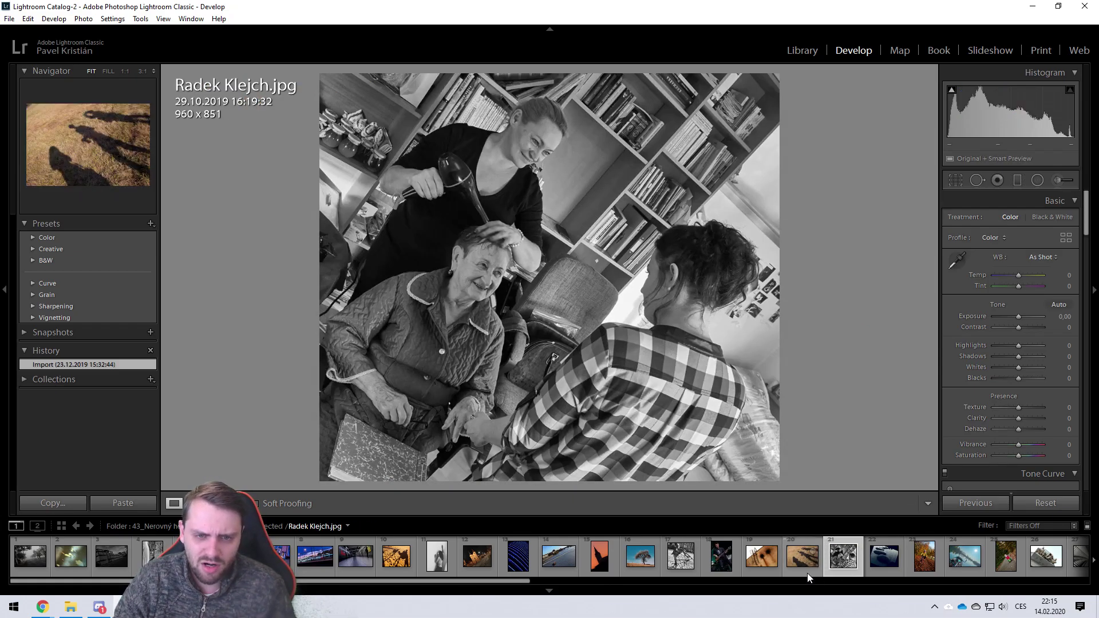
- Crop the photo of the people's shadows on the grass to 1803 x 1331, trimming its left and upper edges
click(807, 572)
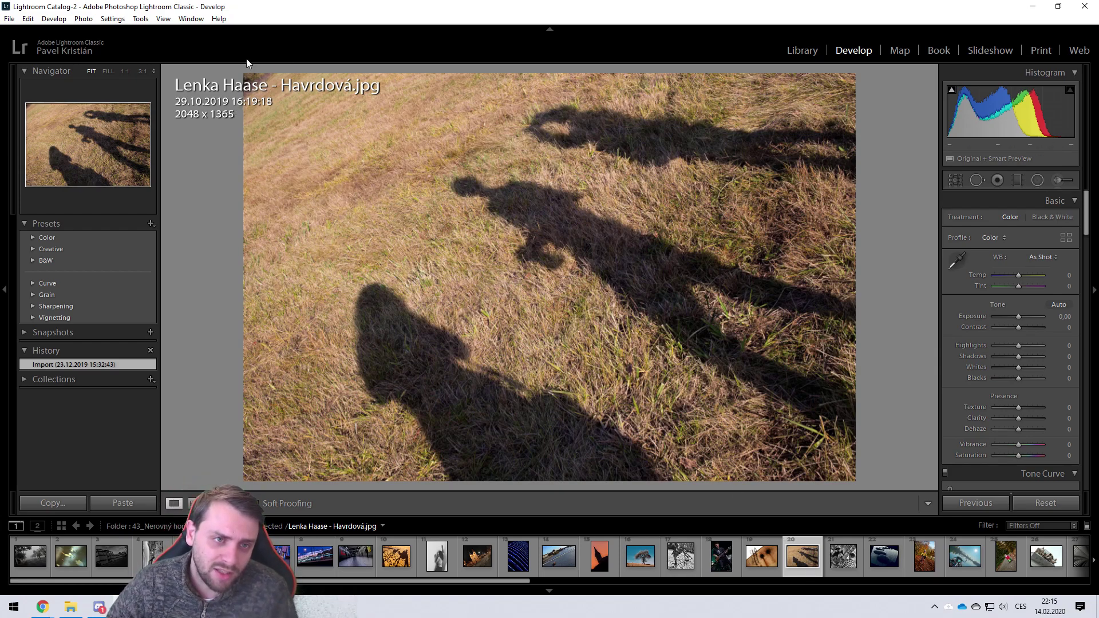
click(955, 179)
drag(247, 74, 278, 80)
key(Return)
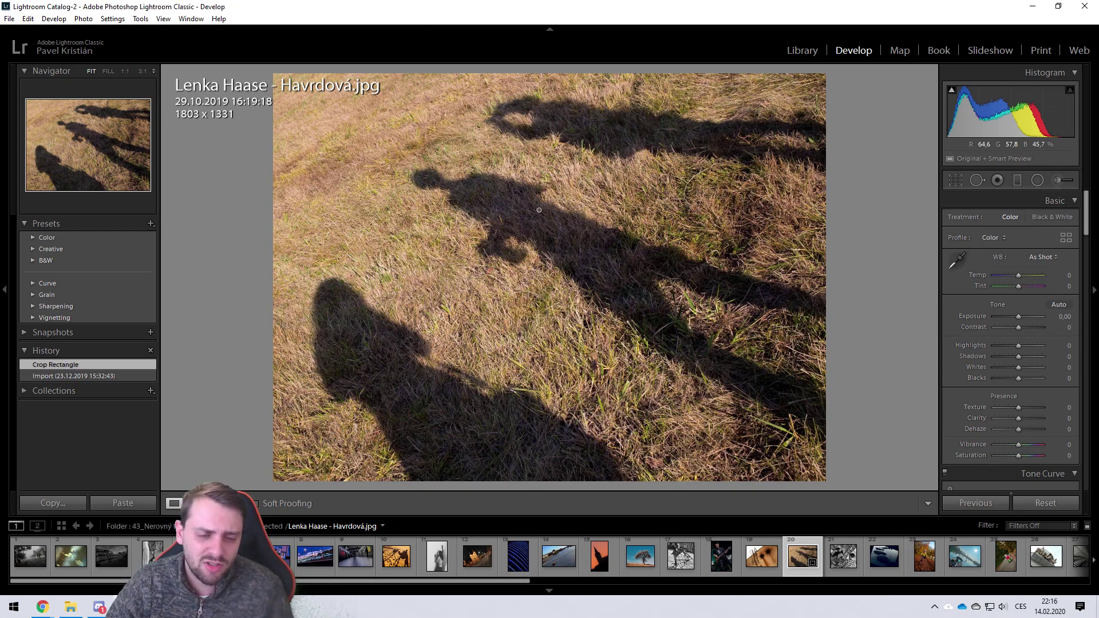
- Straighten the photo of the rusty ladder and round wall openings with a 25.34 crop angle
click(768, 562)
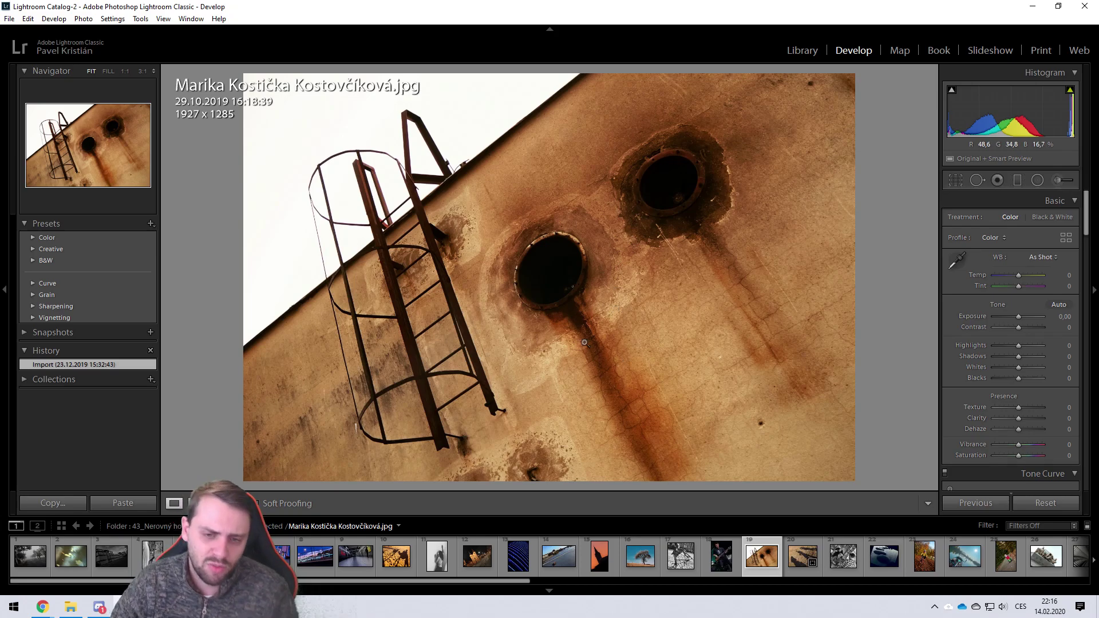
click(732, 563)
click(749, 561)
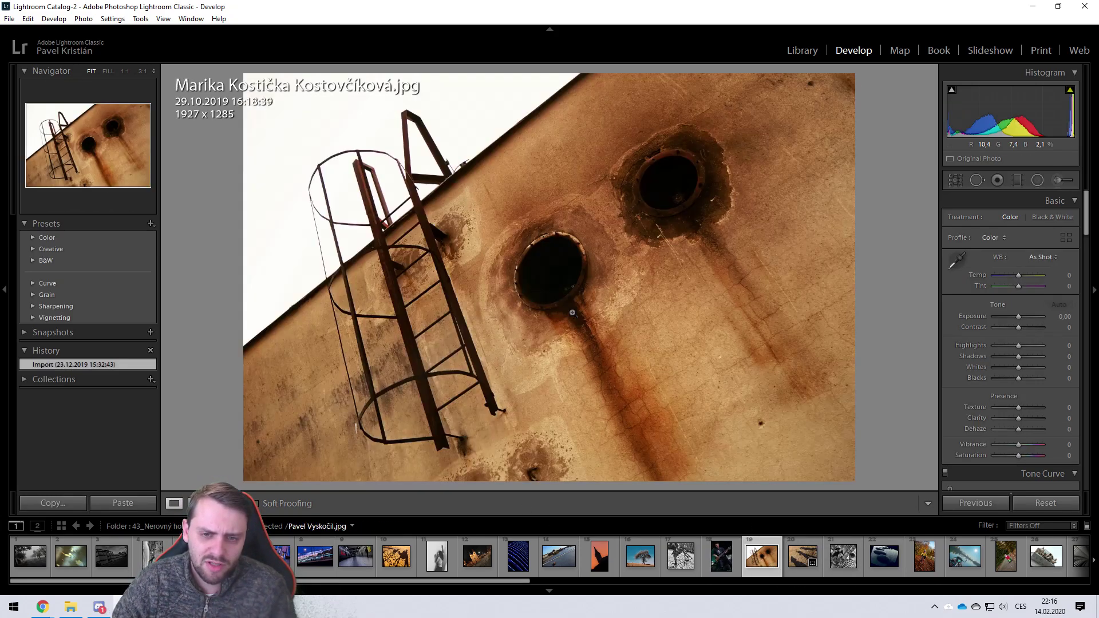
click(956, 181)
drag(974, 253, 975, 244)
key(Return)
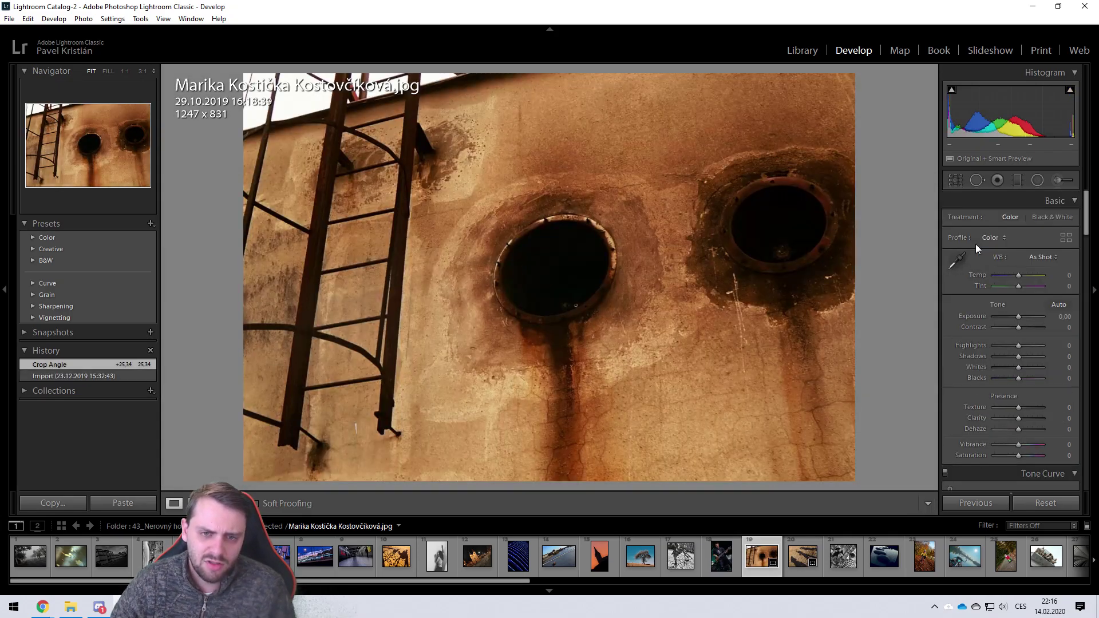
- Revert the rusty ladder photo to its imported state and review the composition of the bass guitarist photo
click(96, 375)
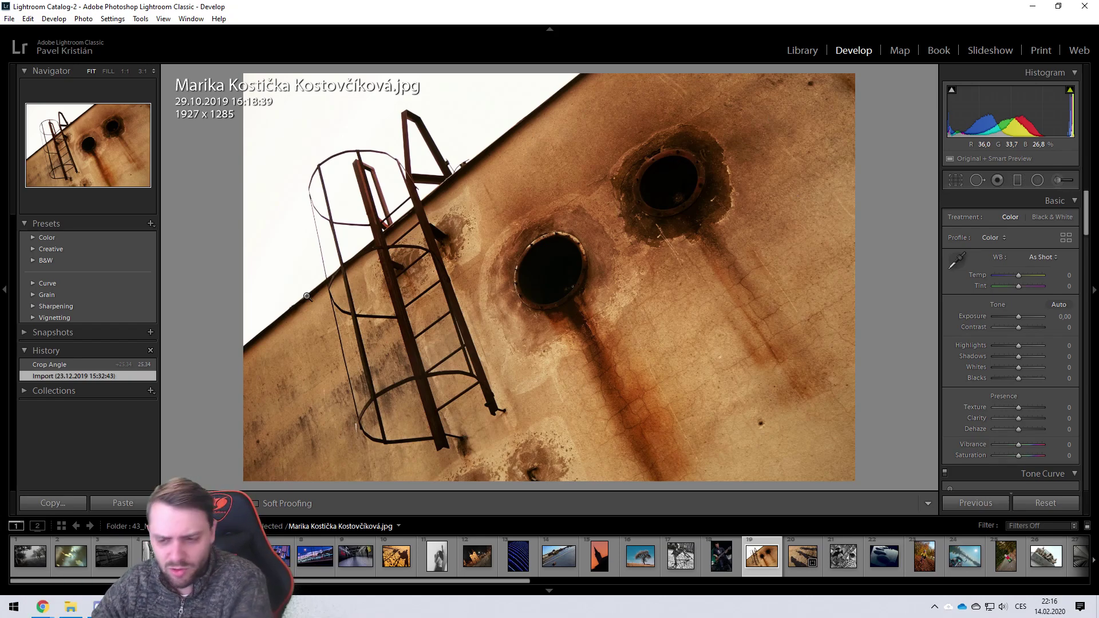
click(723, 567)
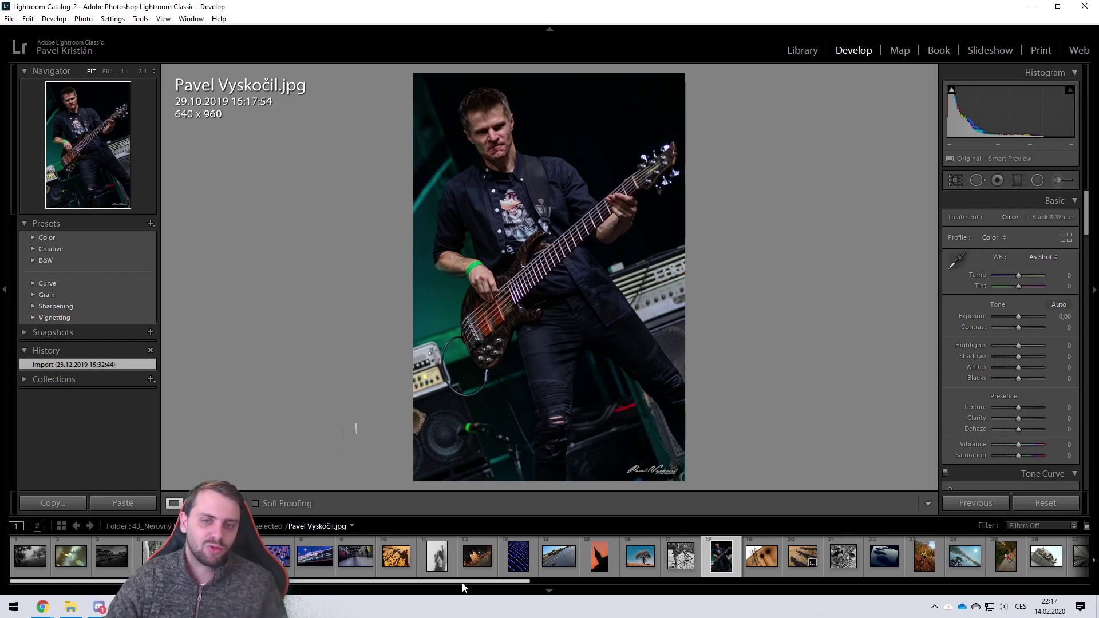
- Try straightening the black-and-white photo of the sculpture with the spoked wheel using a -8.89 crop angle
click(690, 573)
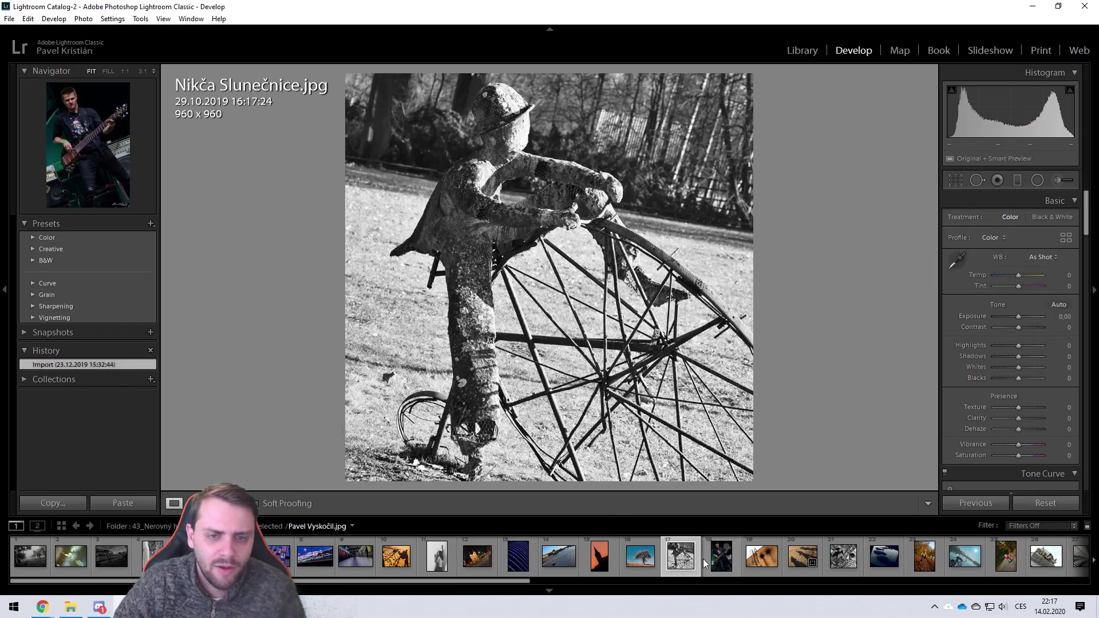
click(952, 182)
drag(836, 119, 806, 75)
key(Return)
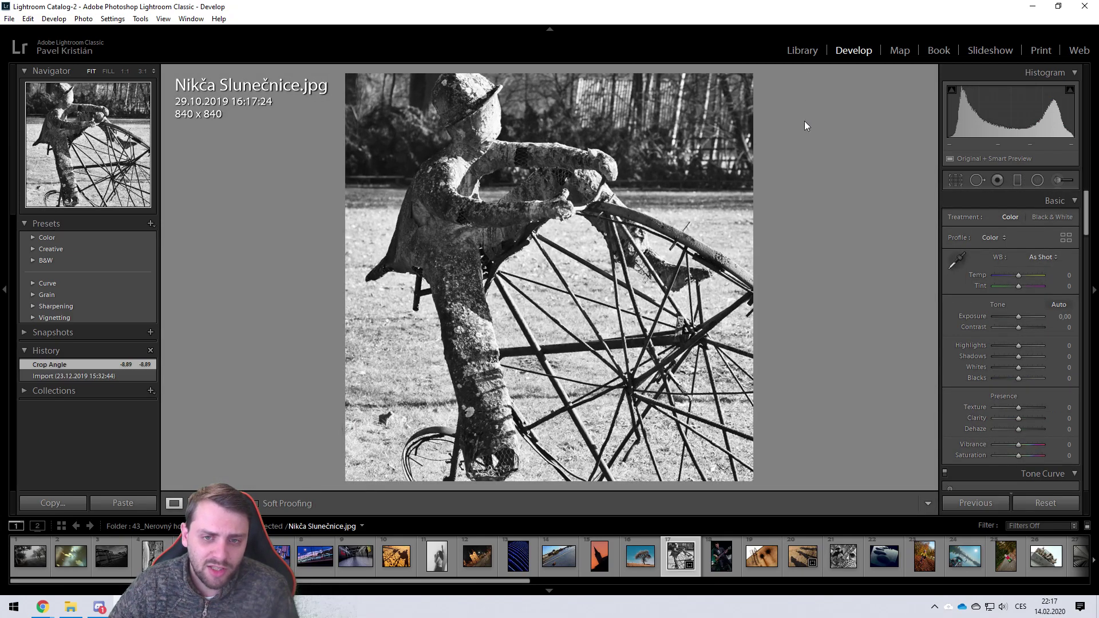
- Compare the straightened sculpture photo with its imported version several times, finishing on the imported state
click(114, 376)
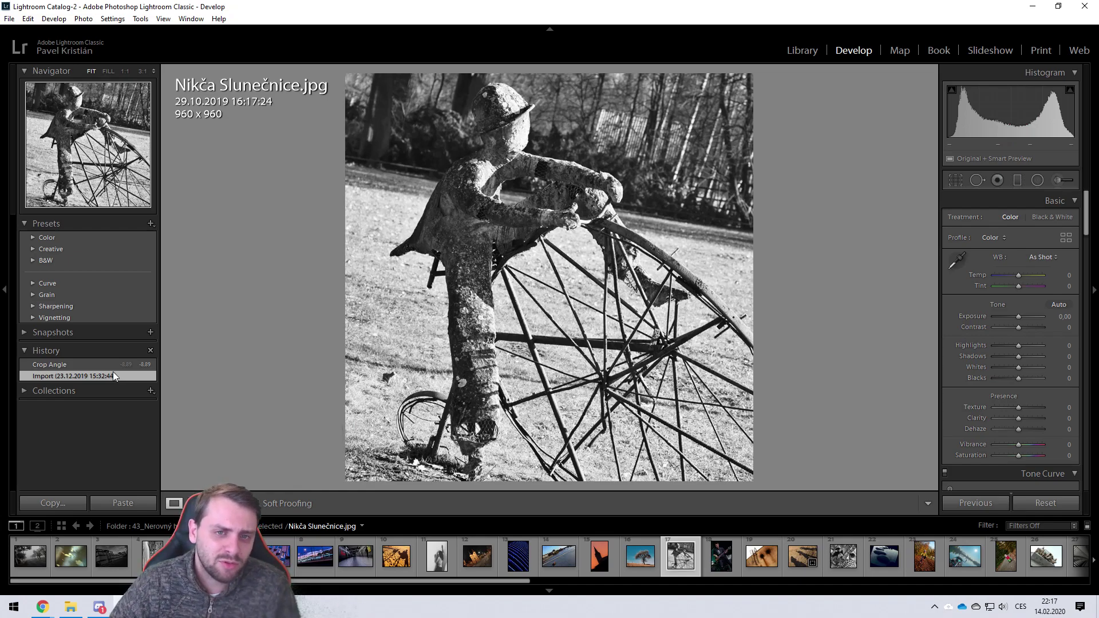
click(89, 364)
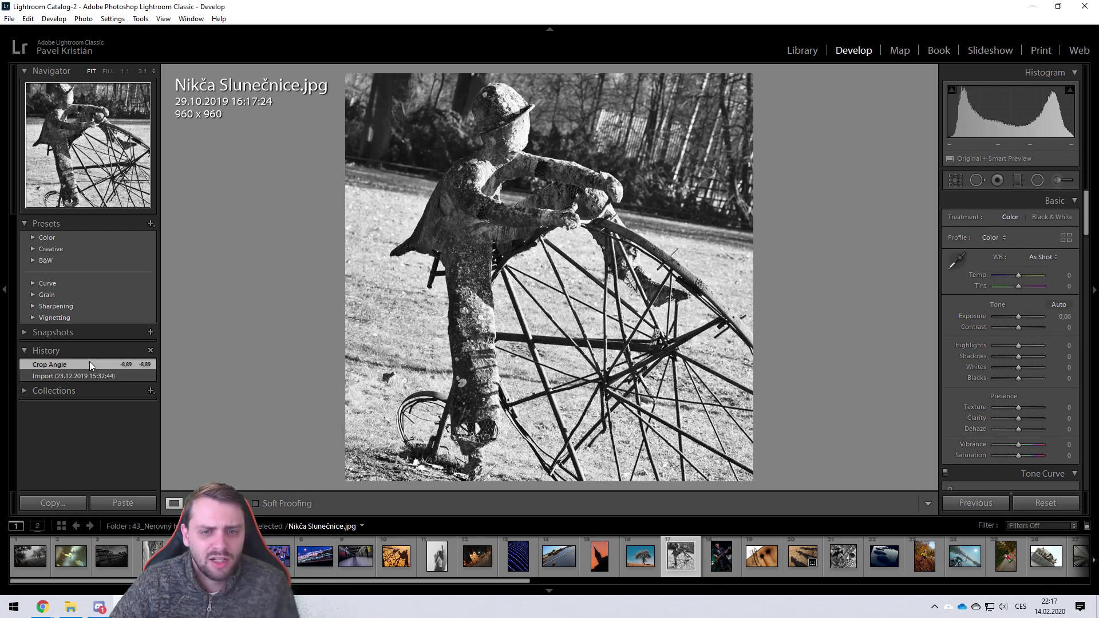
click(93, 376)
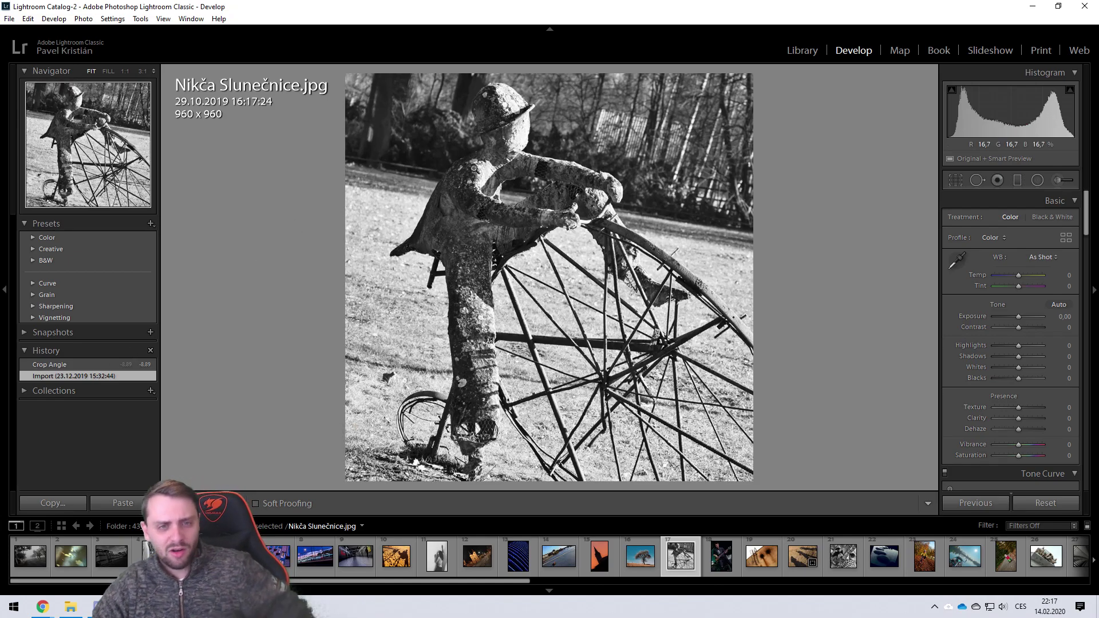
click(82, 365)
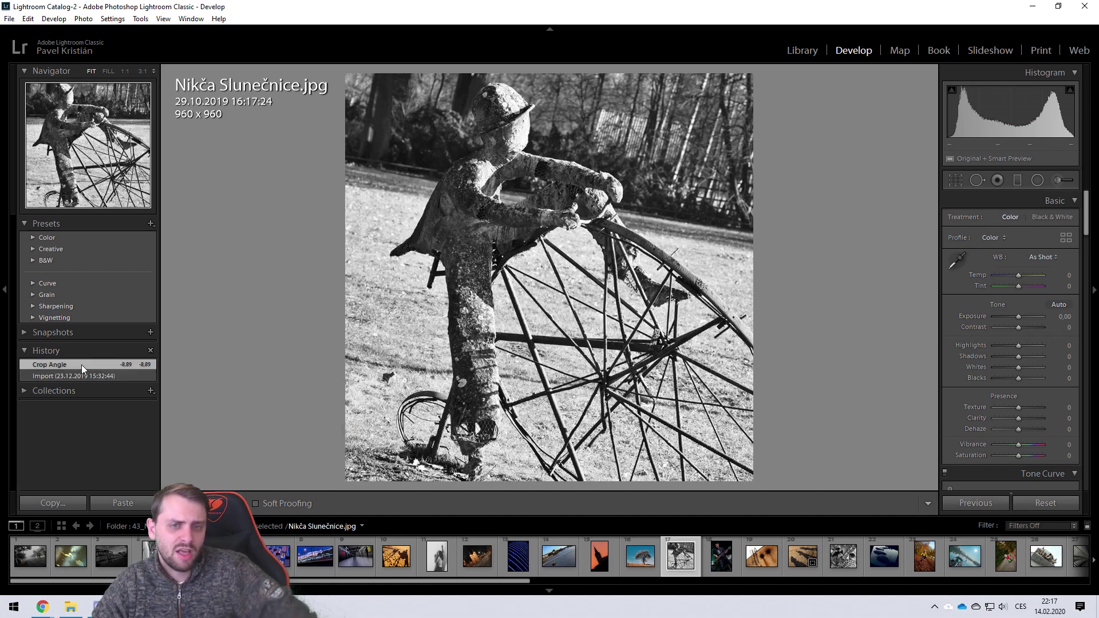
click(81, 378)
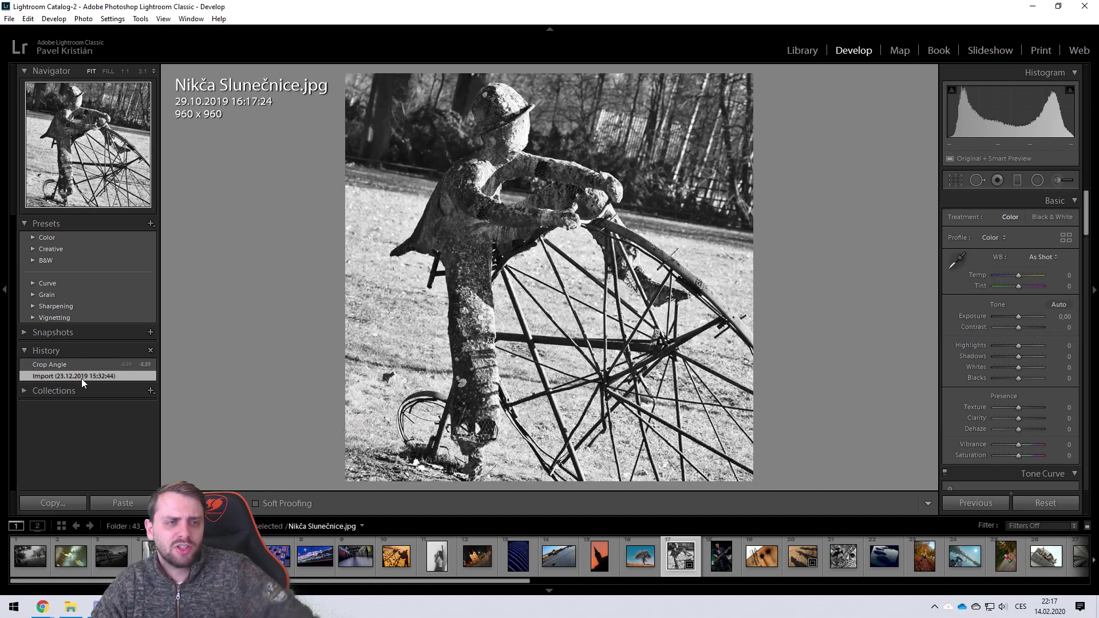
click(84, 363)
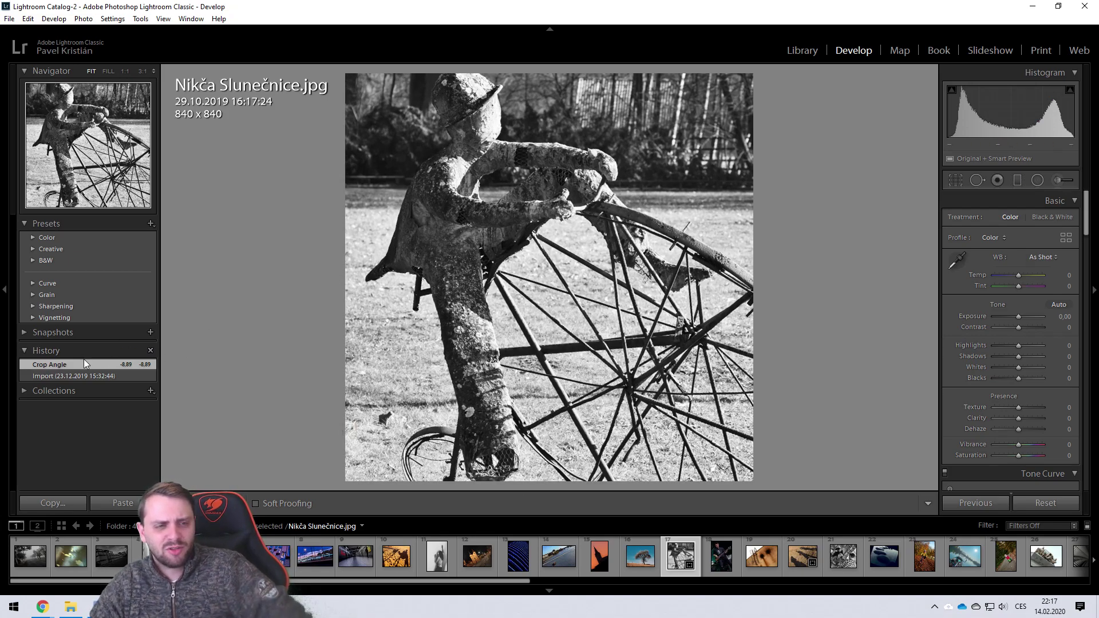
click(83, 378)
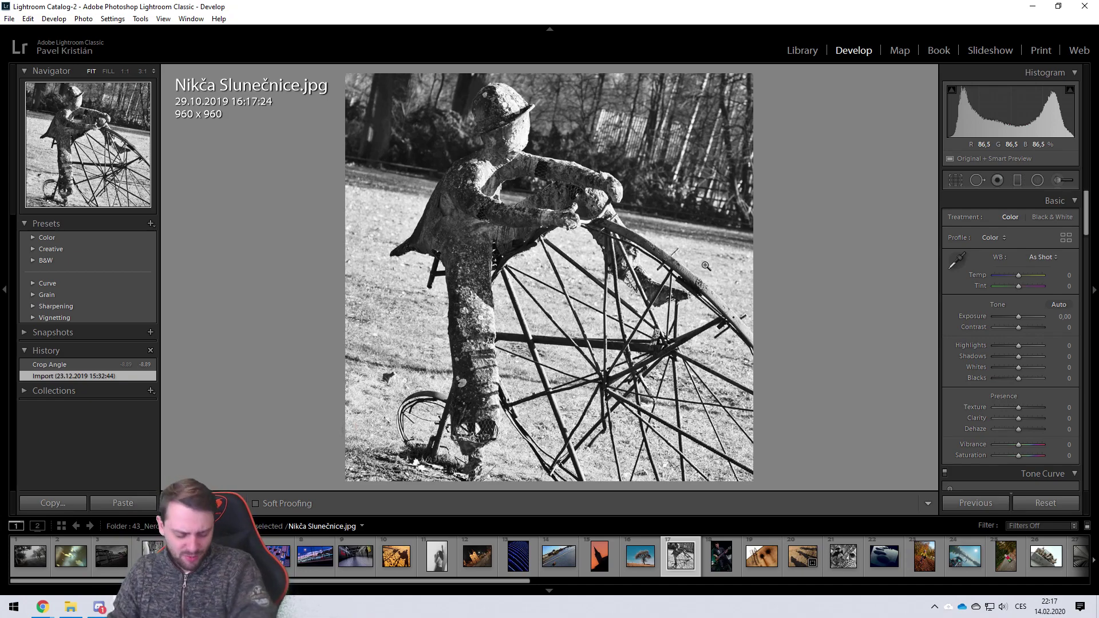
- Examine the composition and sky of the lone tree photo, including a close-up of the branches at 1:1
click(635, 572)
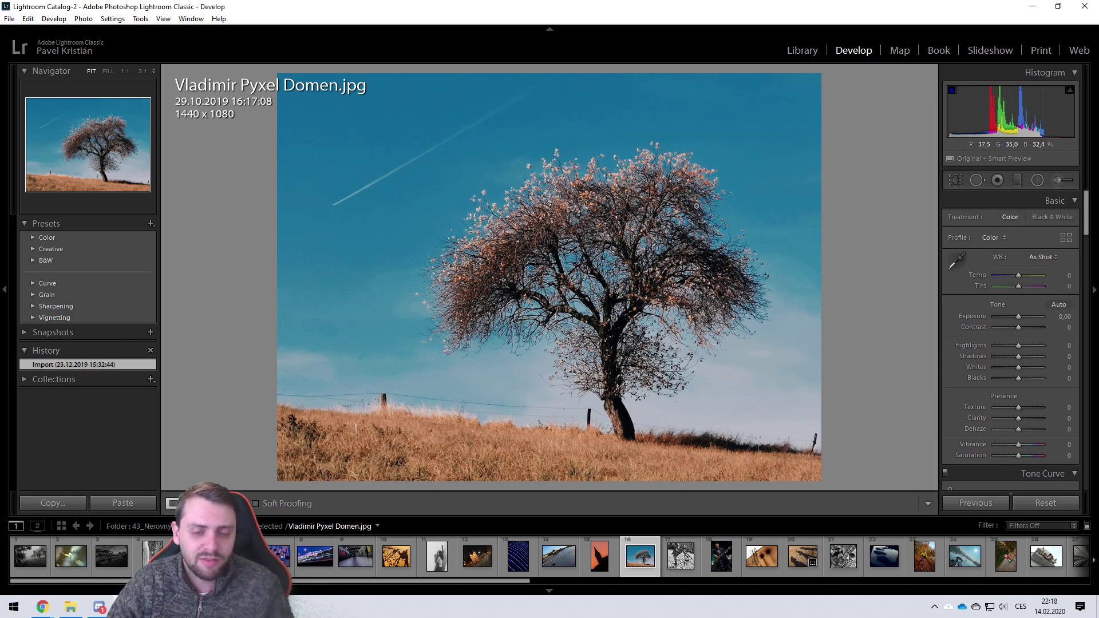
drag(560, 187, 526, 187)
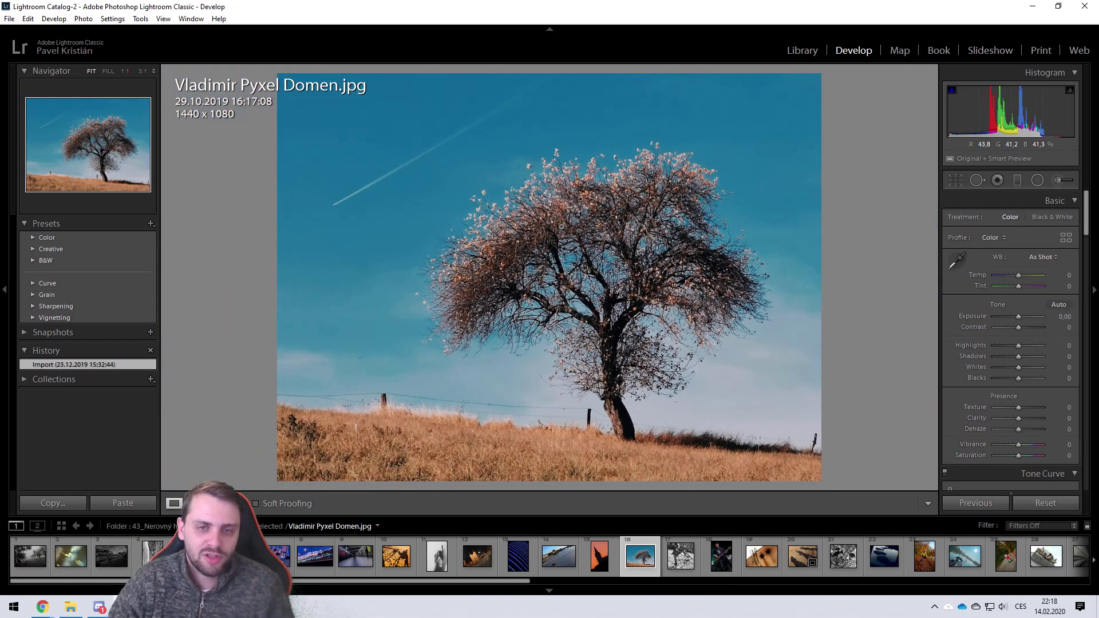
click(521, 222)
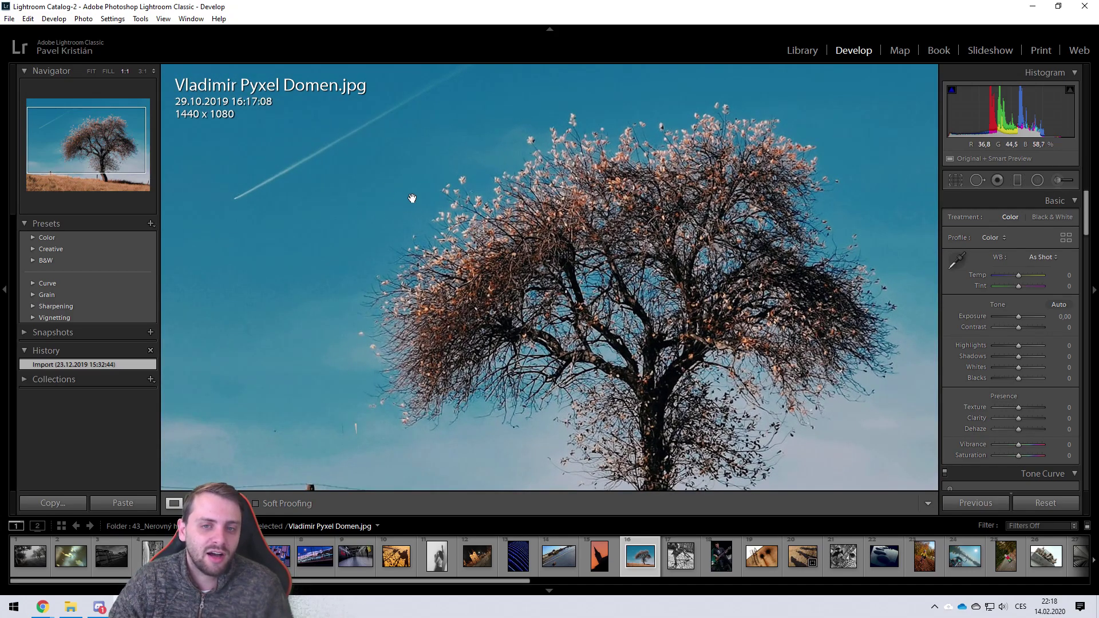
click(882, 293)
- Try the tree photo's blue hue at -24 and aqua hue at +29 and +98, resetting both hues to 0
scroll(1022, 350, down, 10)
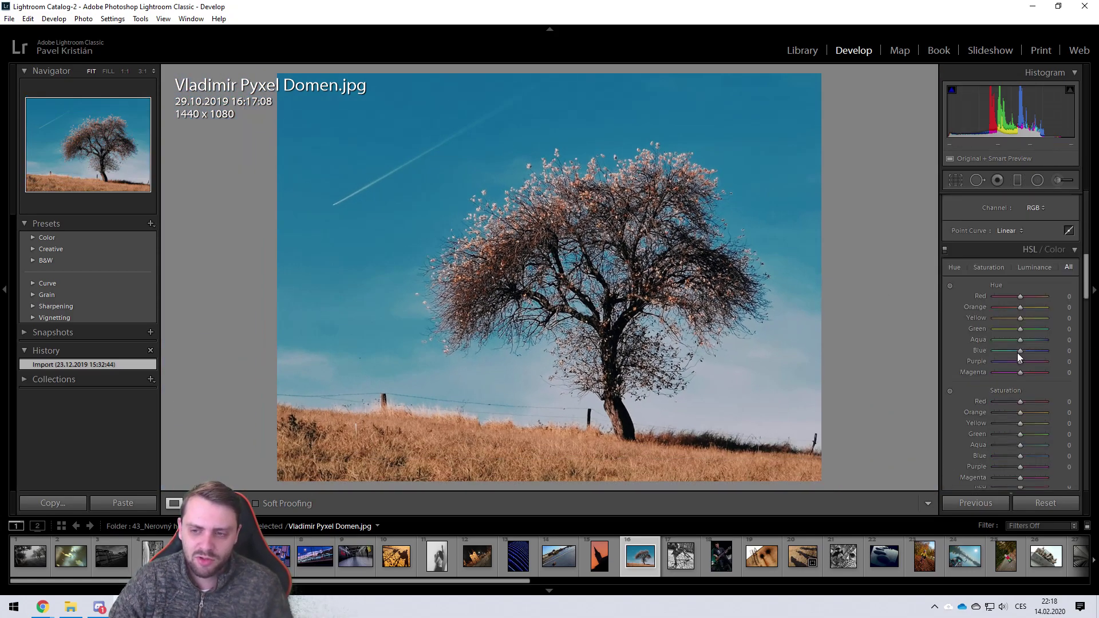
mouse_move(1019, 349)
mouse_down()
mouse_move(1033, 349)
mouse_move(1003, 350)
mouse_move(1059, 341)
mouse_move(992, 341)
mouse_move(1025, 341)
mouse_up()
double_click(974, 351)
double_click(984, 338)
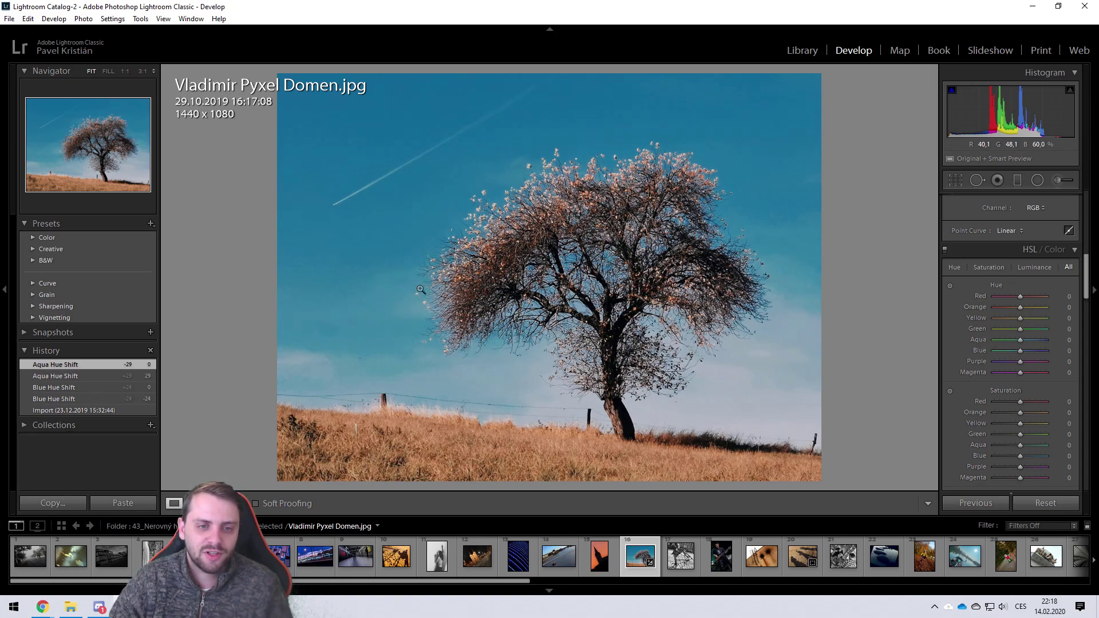
drag(1024, 343, 1048, 346)
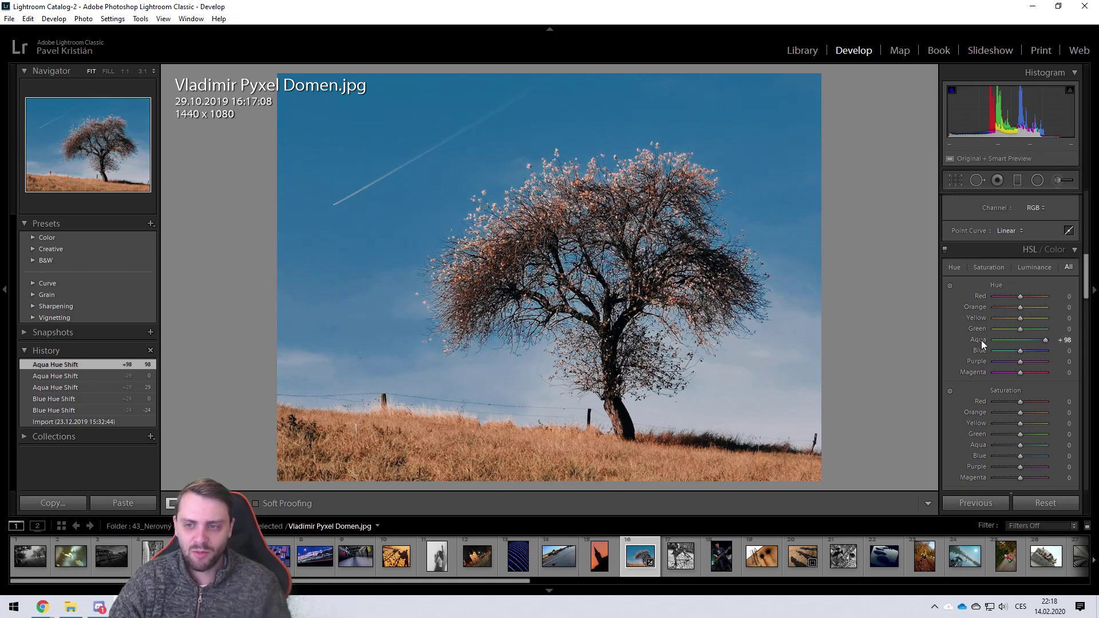
double_click(981, 340)
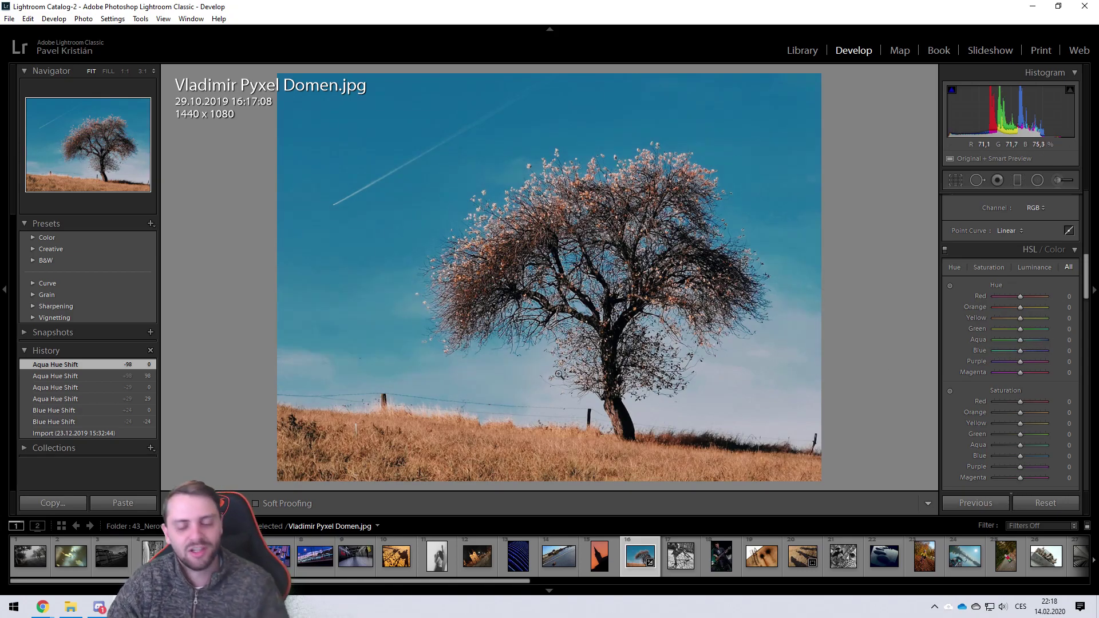
- Crop the photo of the tilted church silhouette to 531 x 871, trimming its upper and lower edges
click(608, 567)
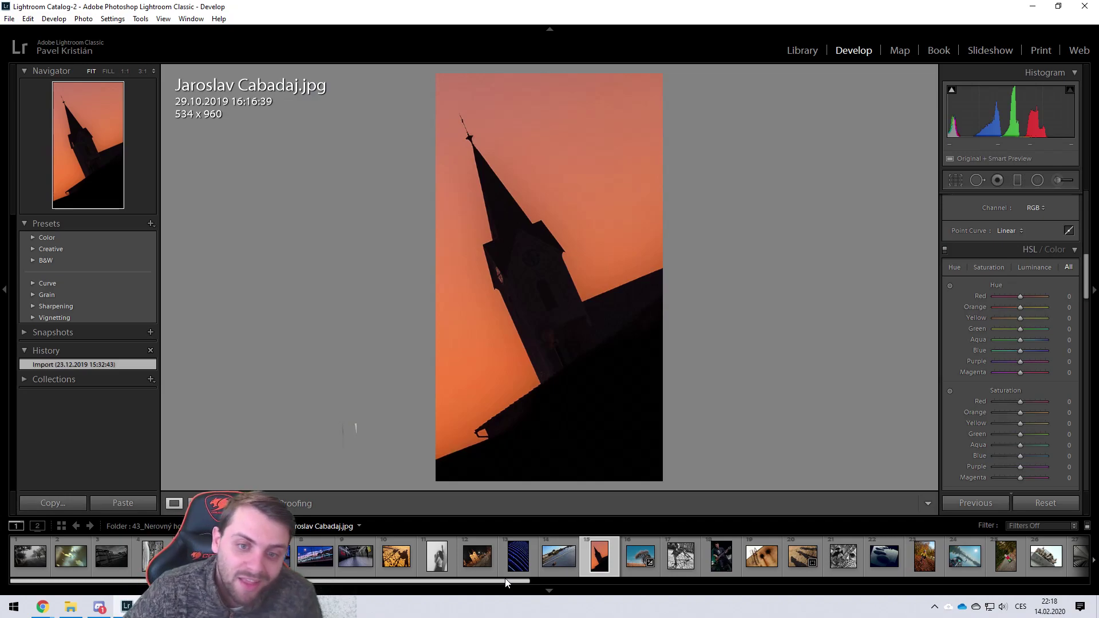
click(956, 180)
drag(663, 73, 663, 86)
mouse_move(622, 467)
mouse_down()
mouse_move(623, 435)
mouse_move(614, 458)
mouse_up()
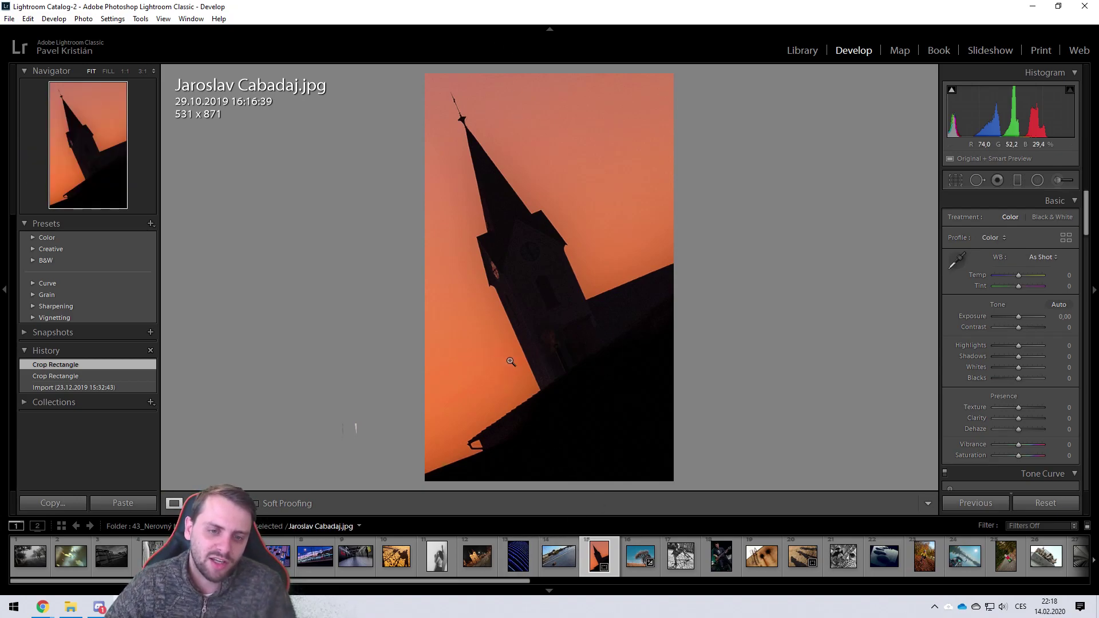
- Try cropping the church silhouette photo to a 233 x 155 detail of the roof corner
click(478, 445)
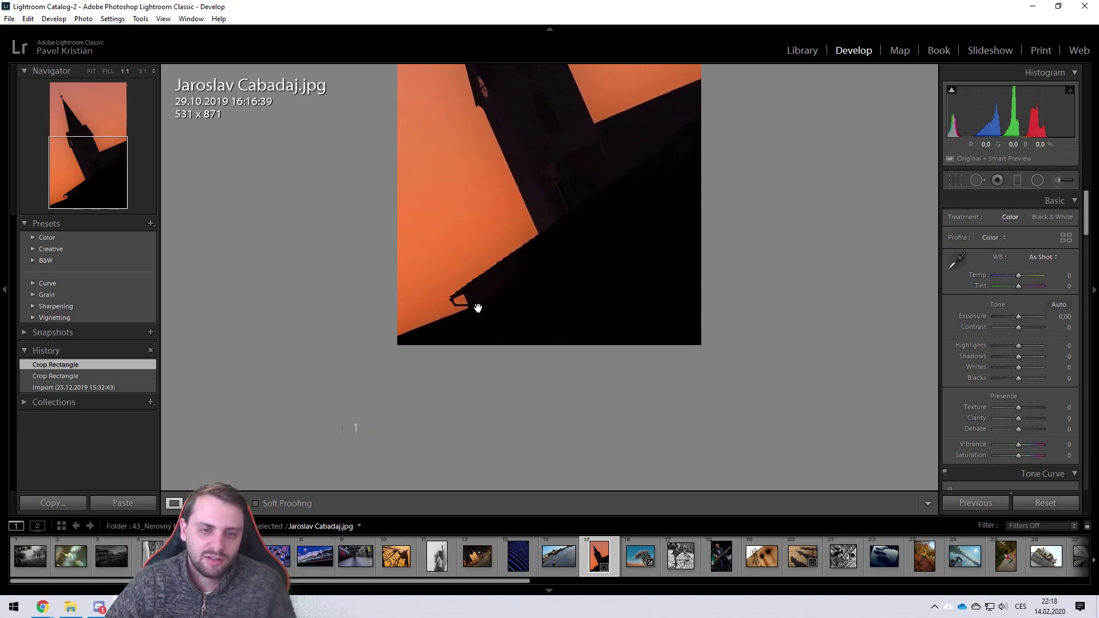
click(956, 181)
drag(670, 96, 600, 245)
key(Return)
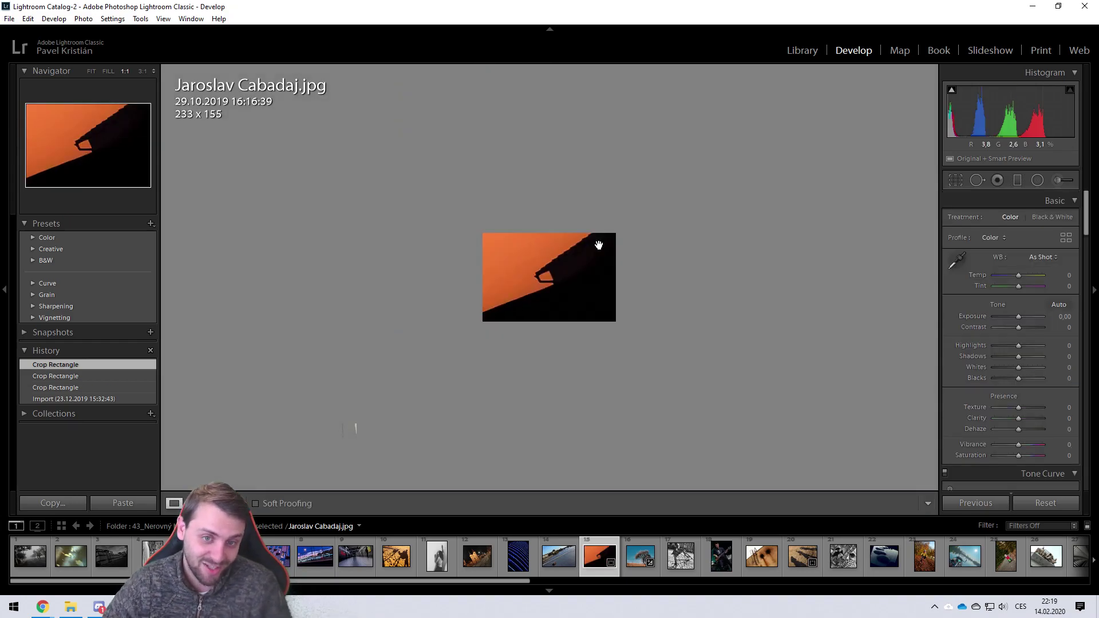
- Enlarge the church silhouette's crop to 534 x 925 to include the whole tower, and fit the photo to the view
key(r)
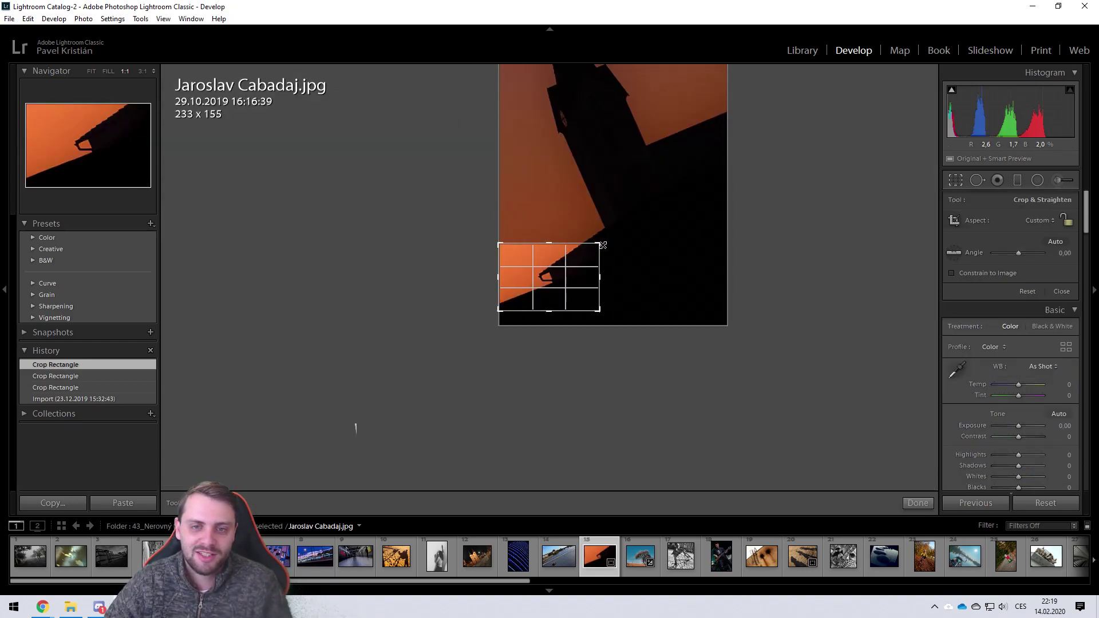
key(ctrl+alt+r)
key(z)
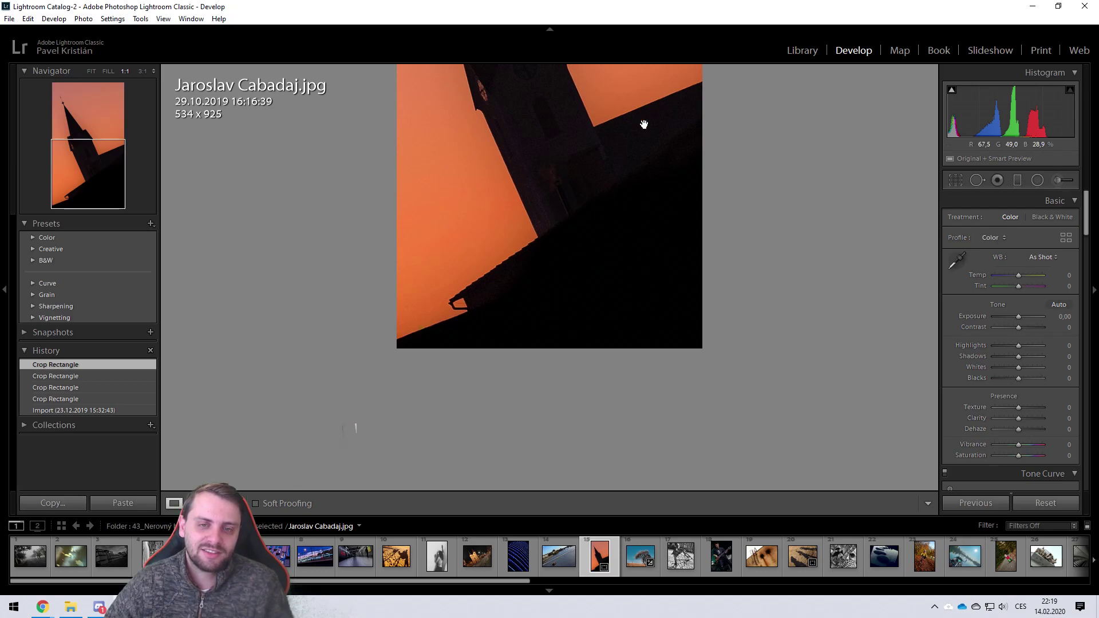
click(95, 73)
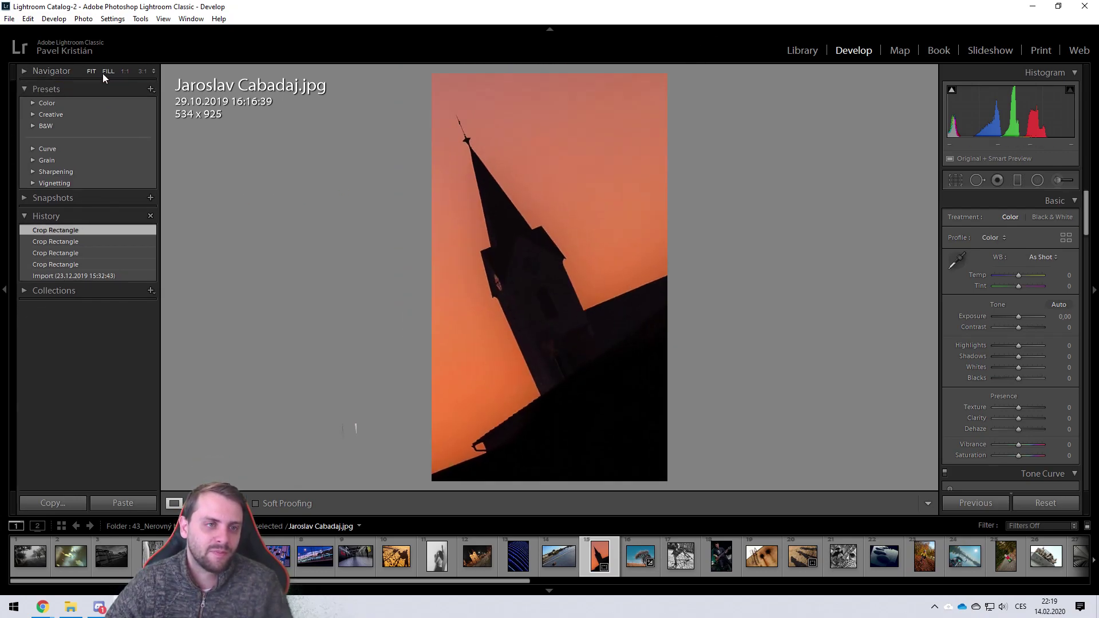
click(33, 73)
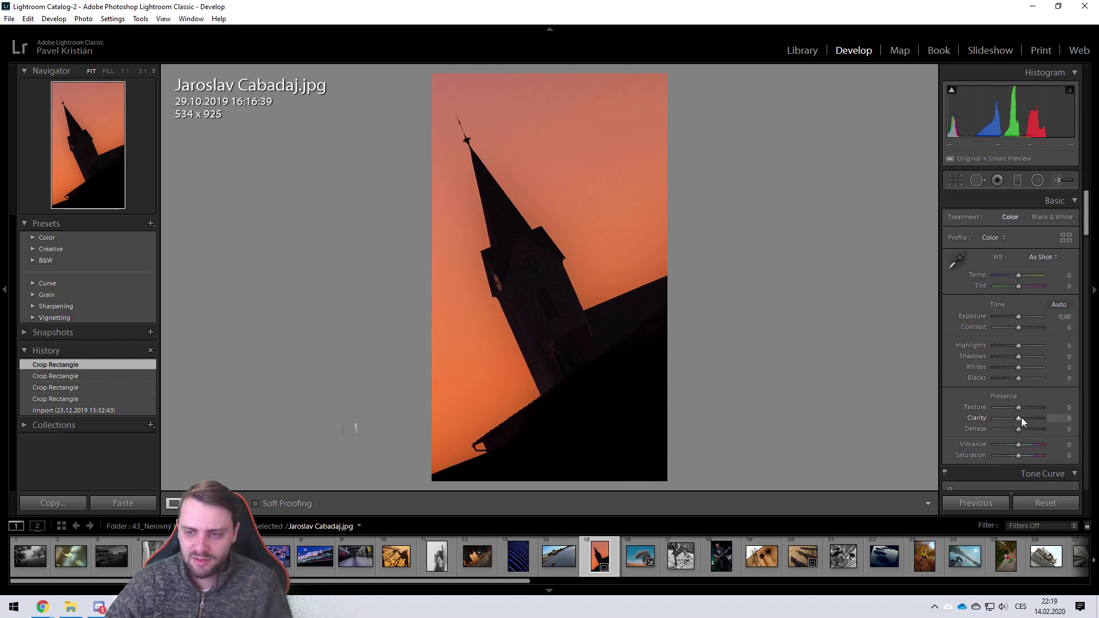
- Try clarity at -52 on the church silhouette, reset it to 0, and set the contrast to +93
drag(1019, 418, 988, 421)
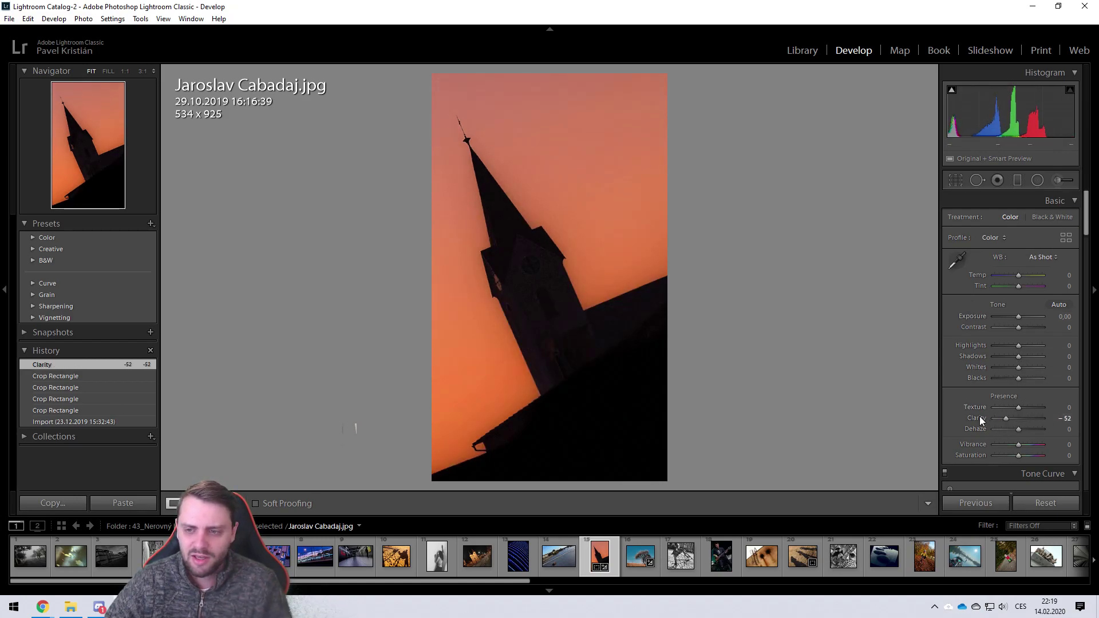
drag(1024, 323, 1056, 332)
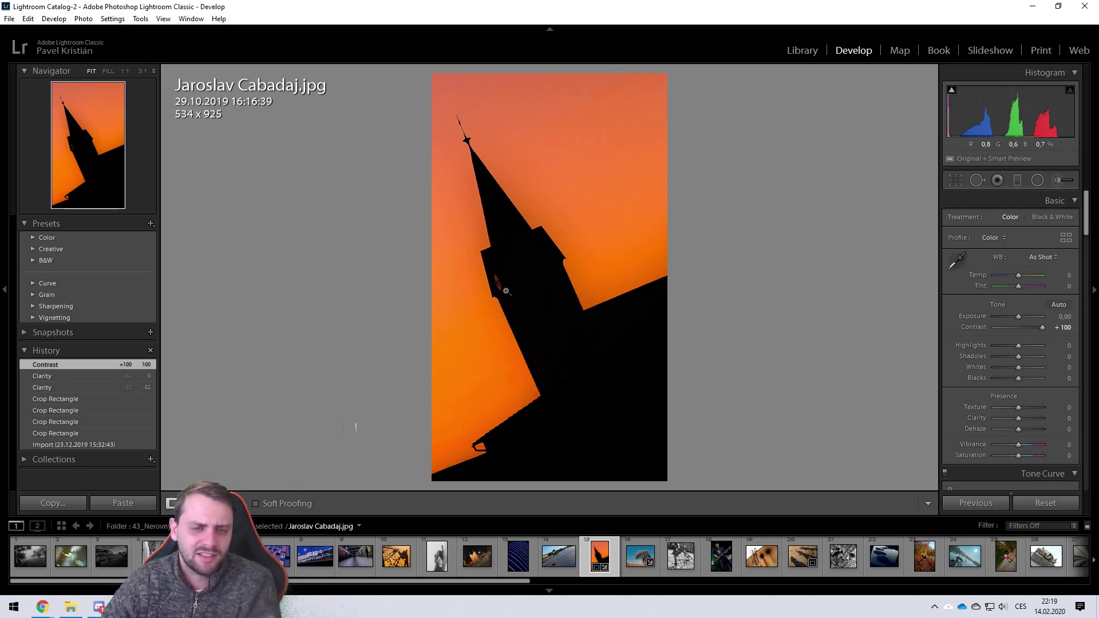
mouse_move(1042, 327)
mouse_down()
mouse_move(1032, 328)
mouse_move(1041, 329)
mouse_up()
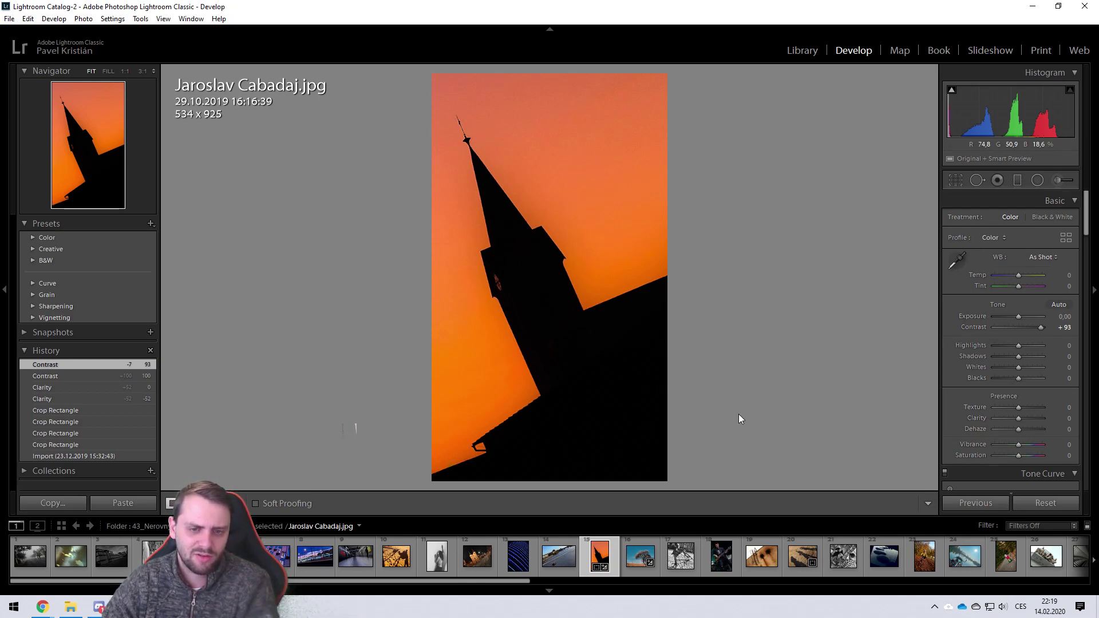
- Compare the tilted river weir photo with the photo of the boat and low sun on the lake
click(575, 569)
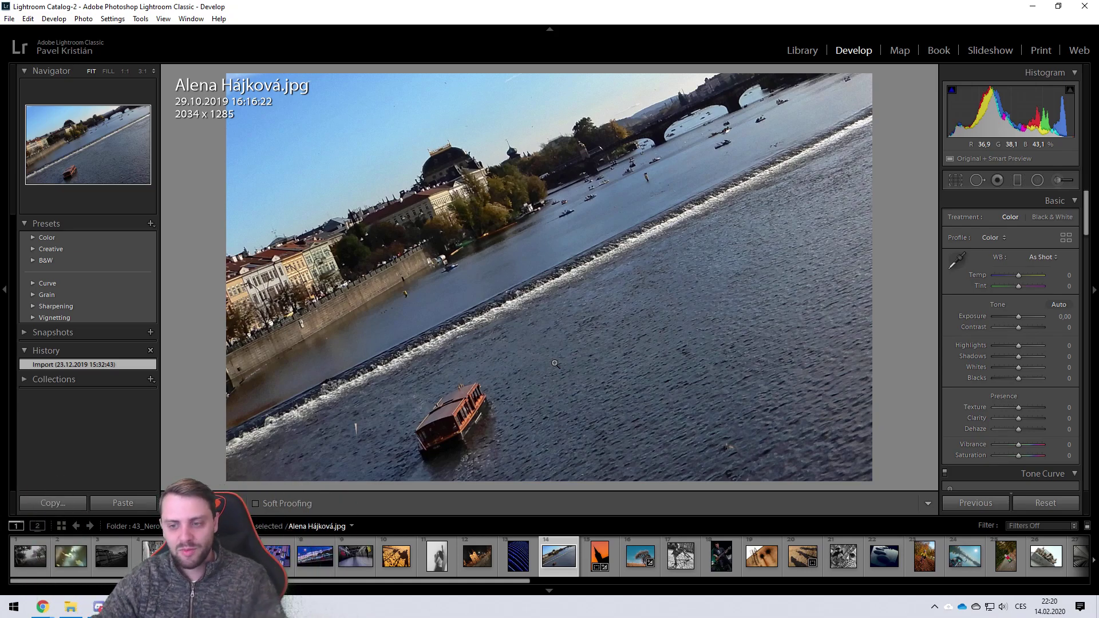
click(964, 575)
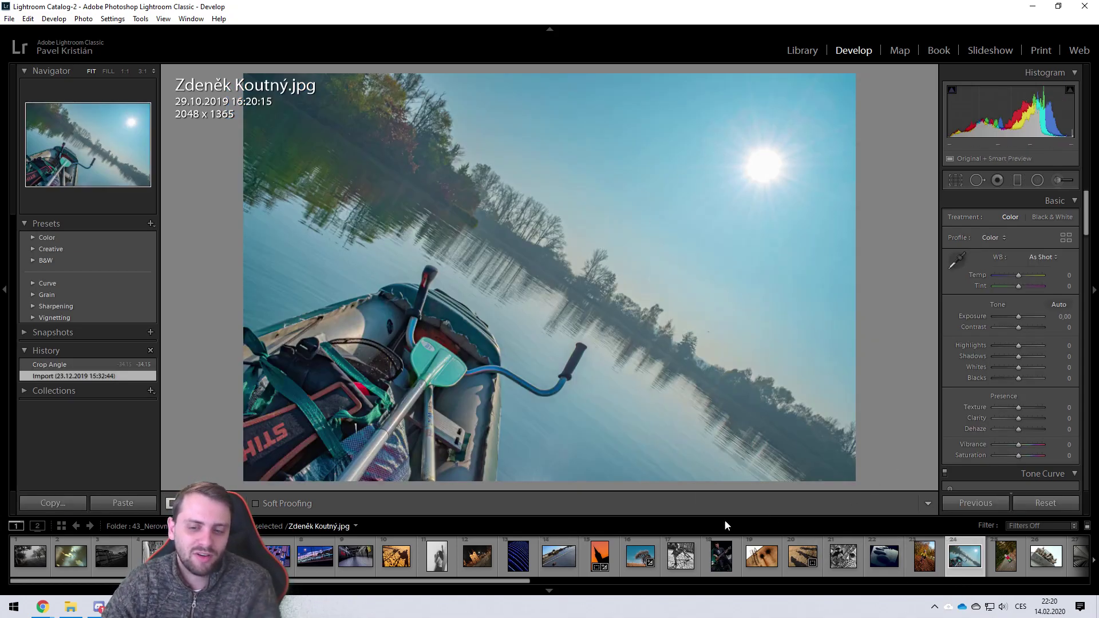
click(560, 570)
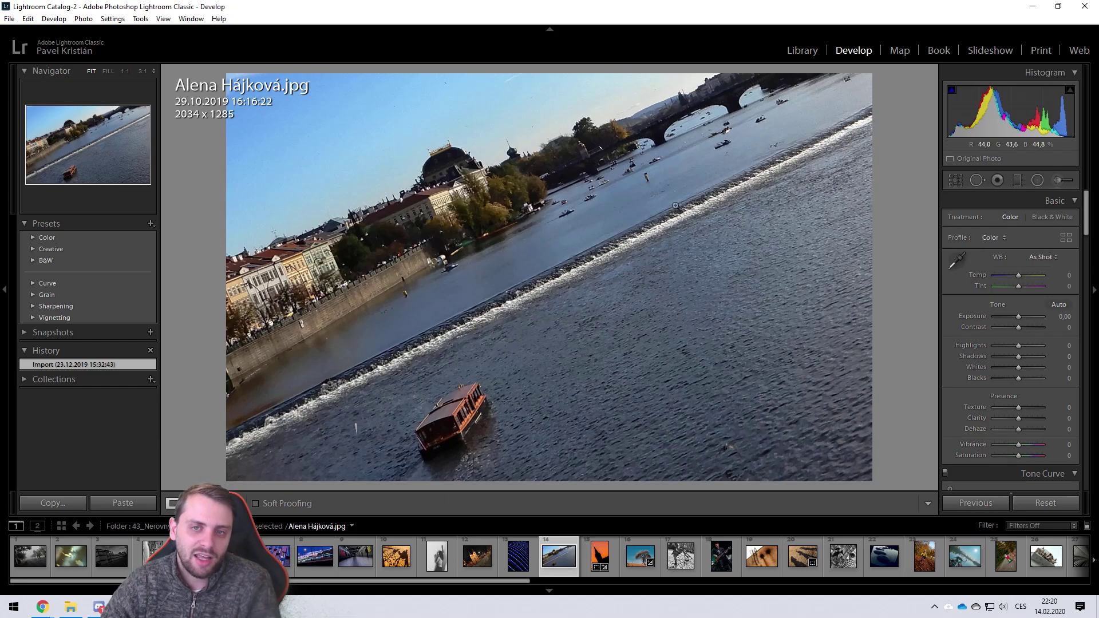
- Crop the photo of the blue-lit curved facade to 591 x 879, trimming its upper edge and both sides
click(516, 572)
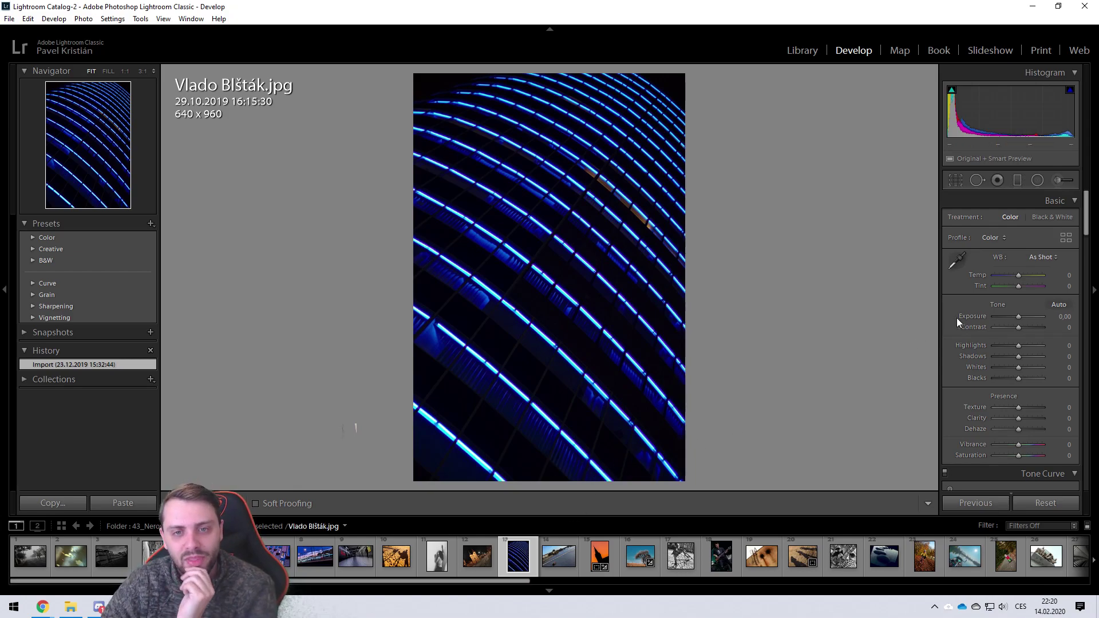
click(955, 180)
drag(415, 75, 428, 91)
drag(679, 87, 670, 93)
key(Return)
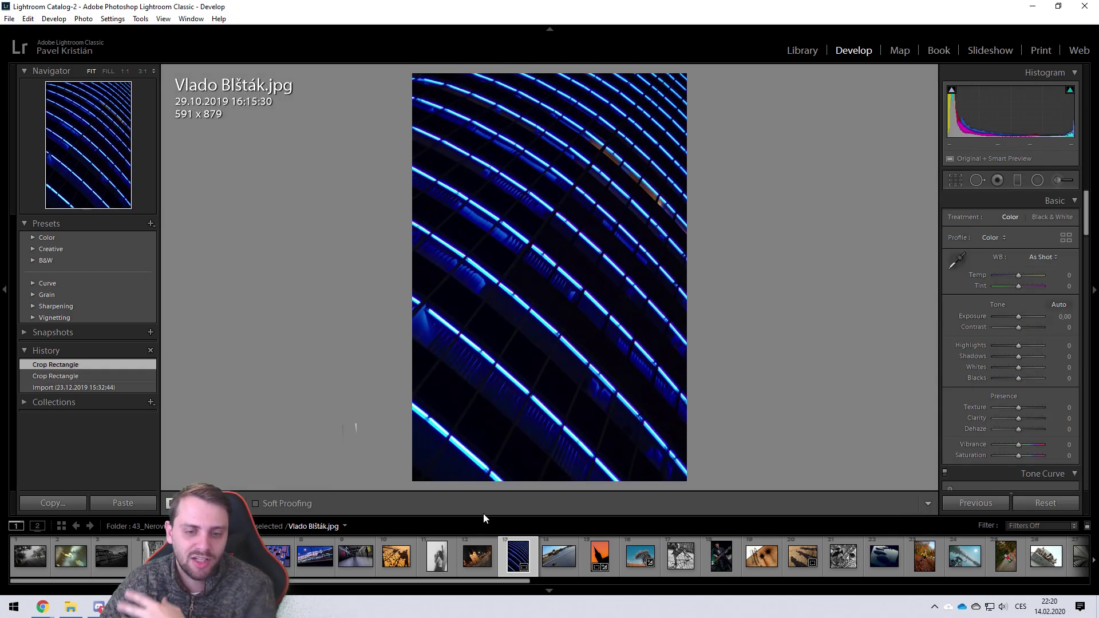
- Compare the tilted night photo of the lit church with the tilted river weir photo
click(476, 571)
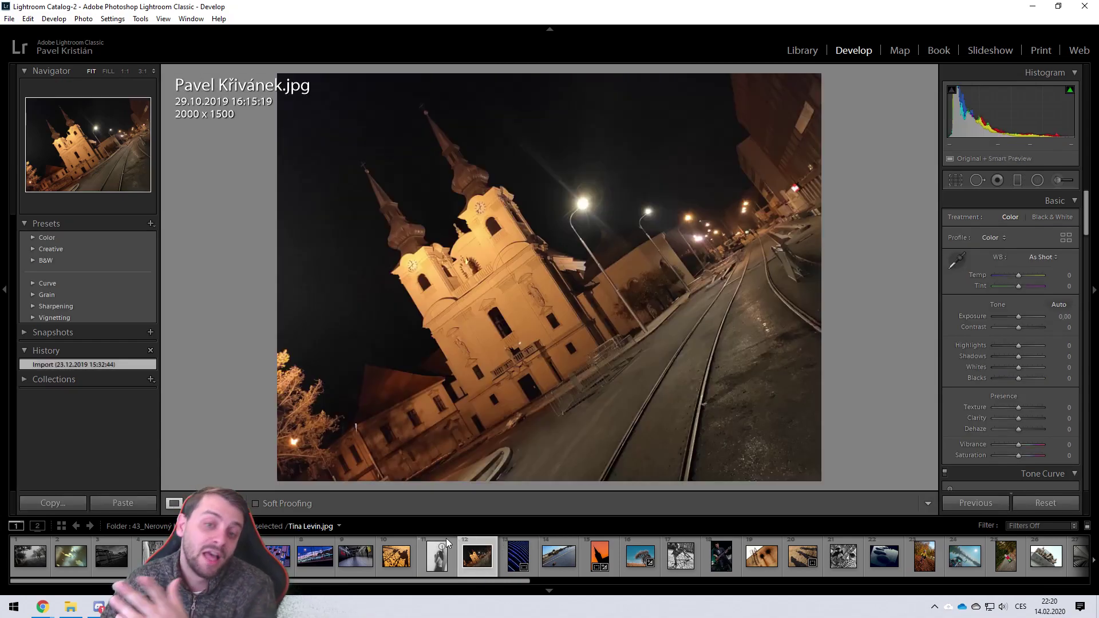
click(559, 569)
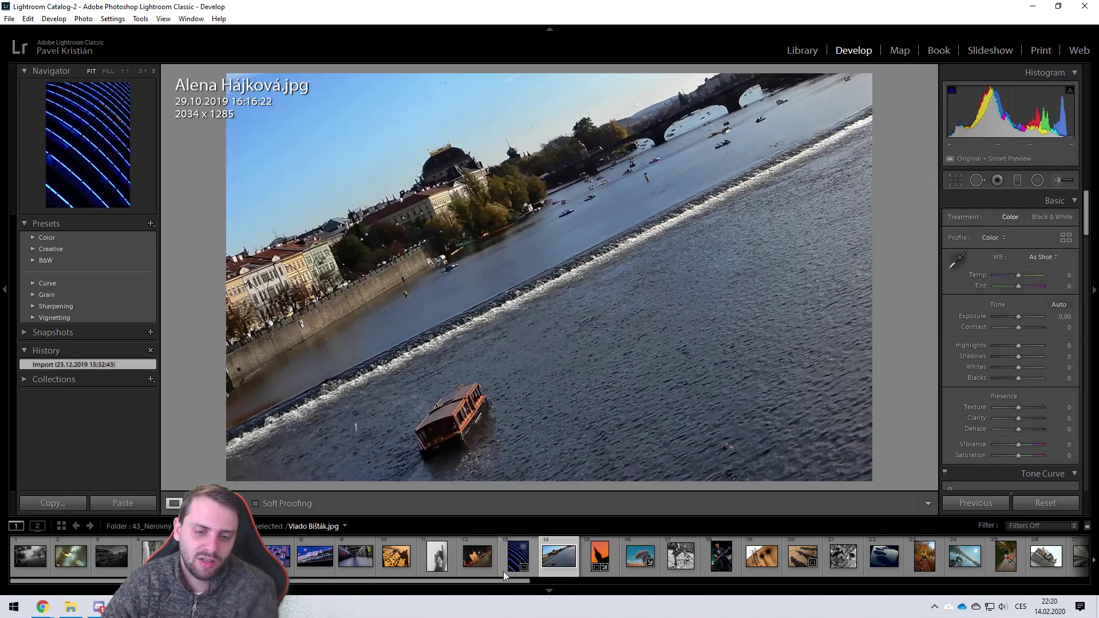
click(490, 572)
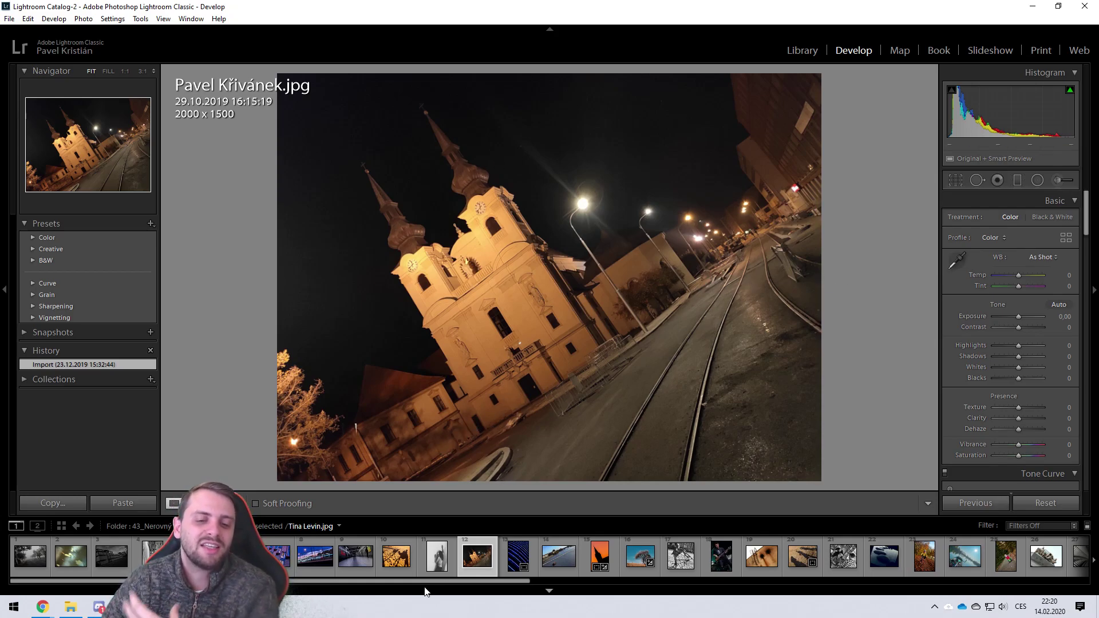
- Try brushing the woman's raised arm with exposure 0.26, shadows 50 and blacks 17, and delete the brush adjustment
click(450, 564)
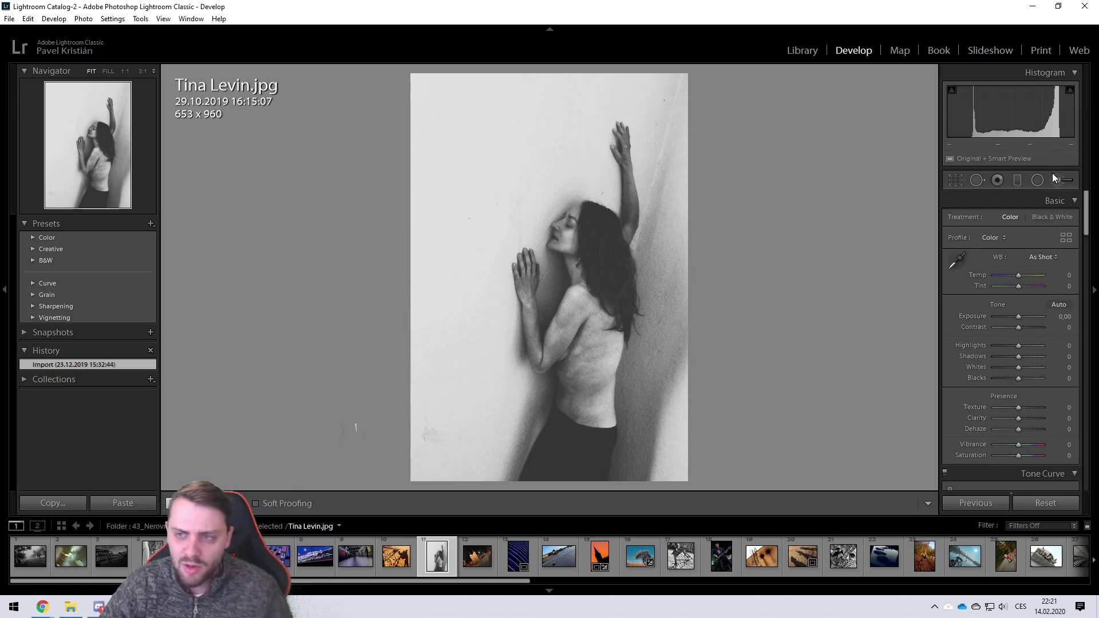
key(k)
scroll(630, 238, down, 3)
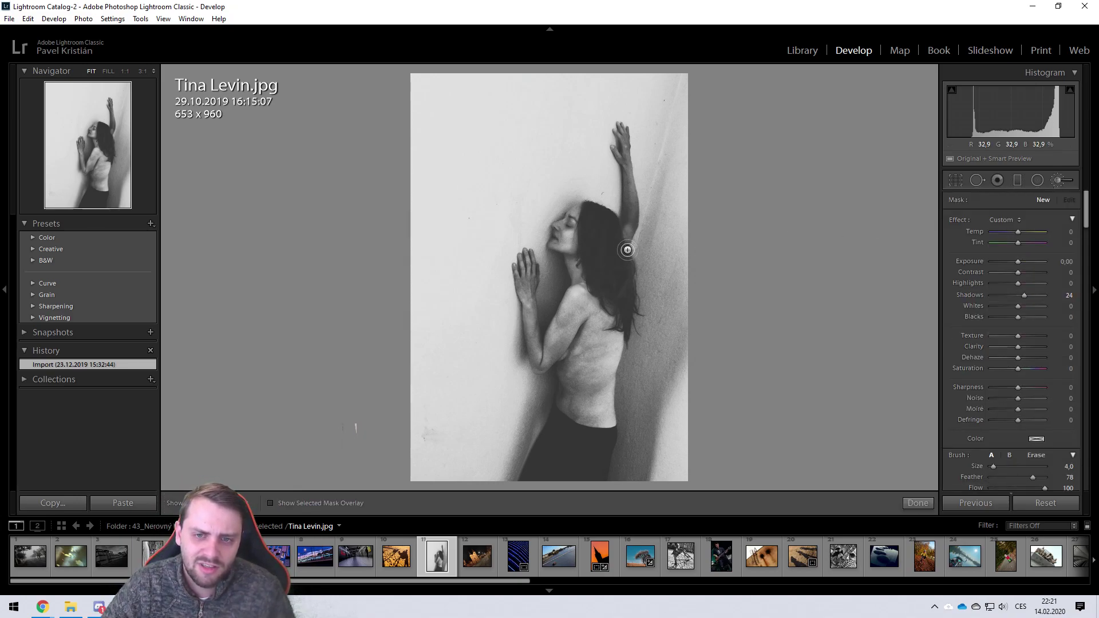
drag(981, 294, 1025, 293)
mouse_move(628, 236)
mouse_down()
mouse_move(628, 168)
mouse_move(636, 211)
mouse_move(619, 132)
mouse_up()
drag(1017, 262, 1019, 262)
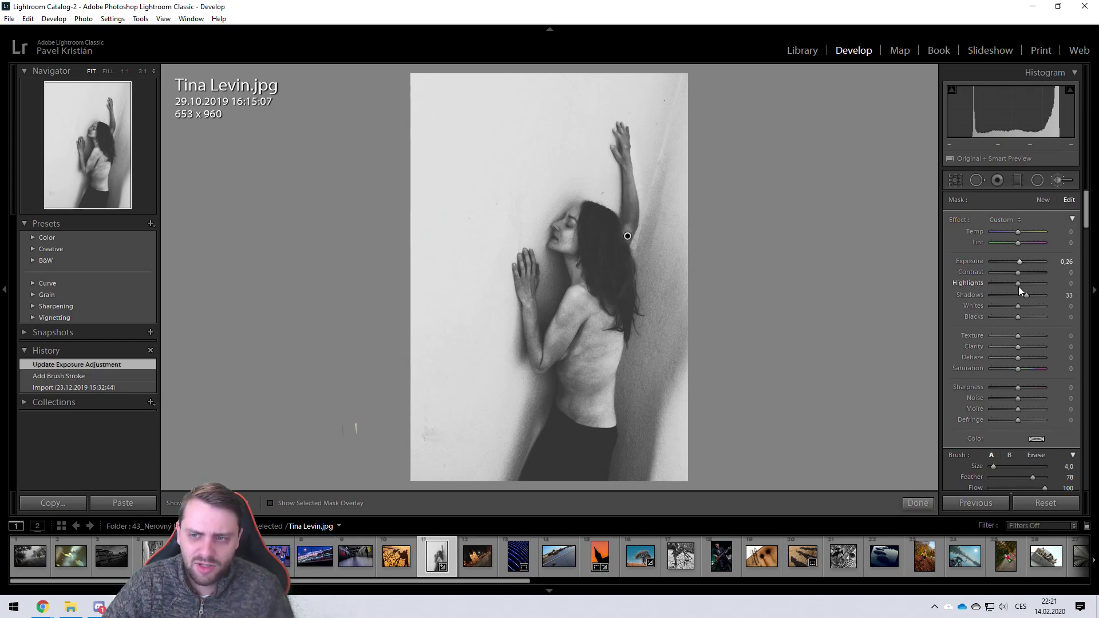
drag(1037, 296, 1015, 311)
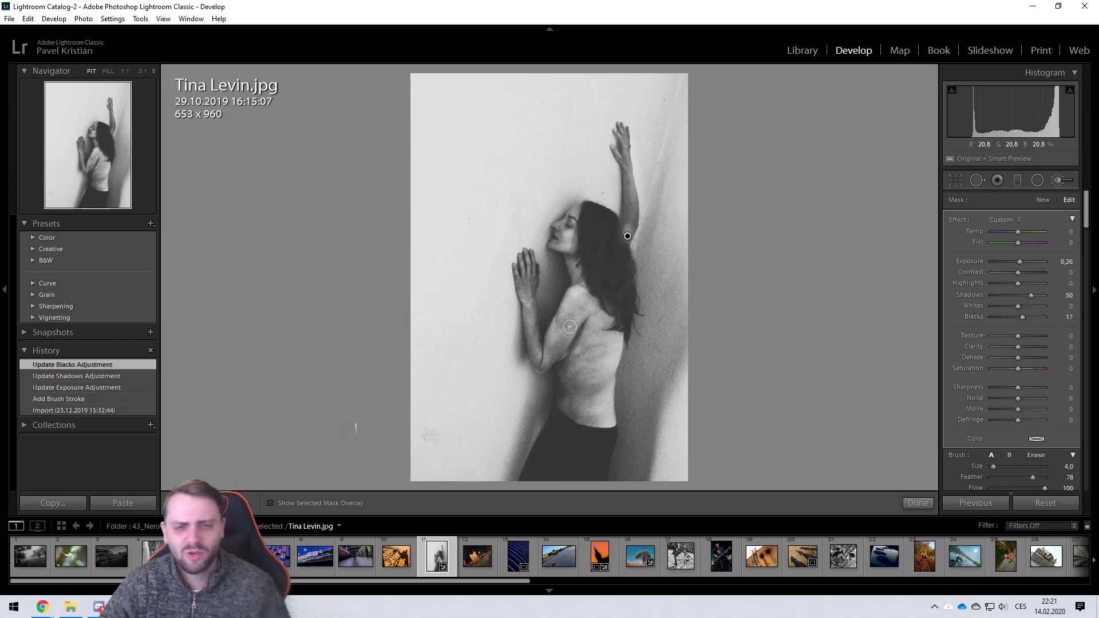
click(918, 503)
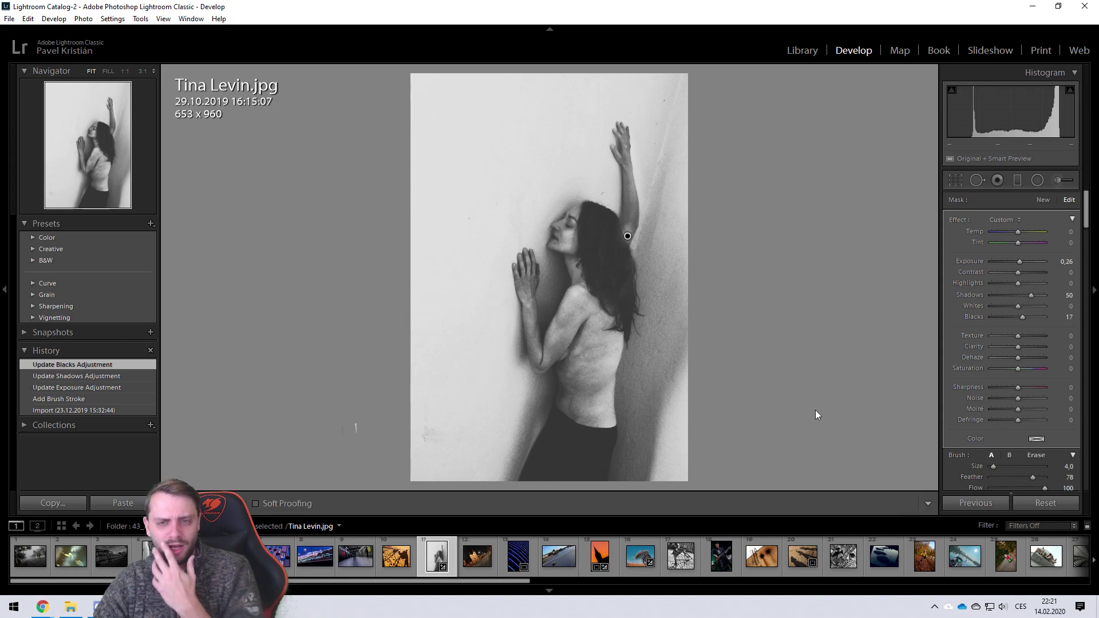
click(1059, 181)
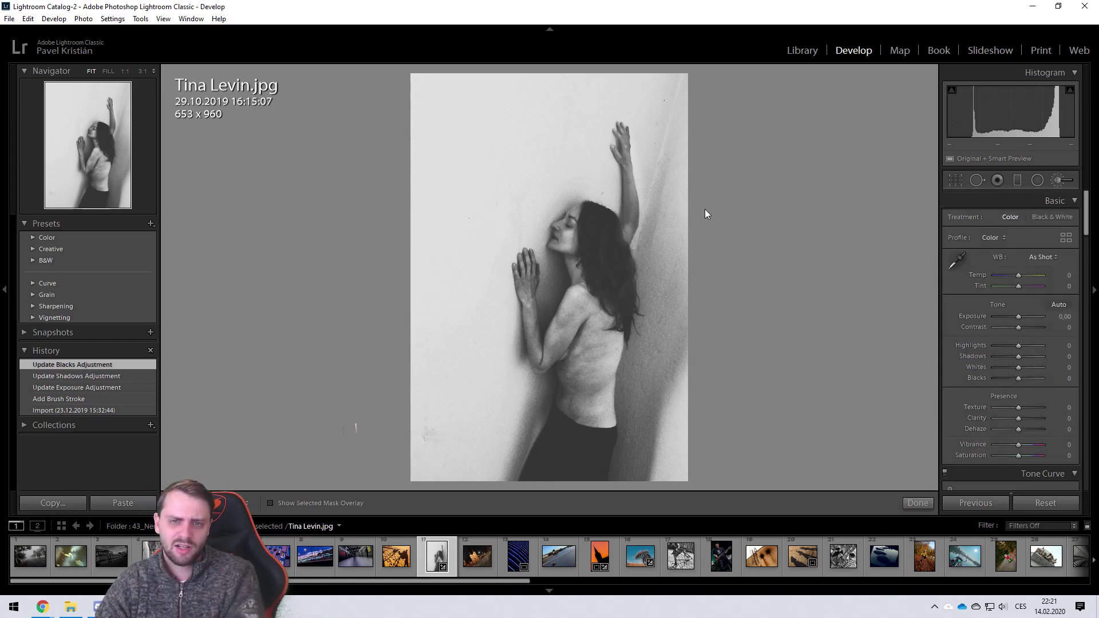
key(Delete)
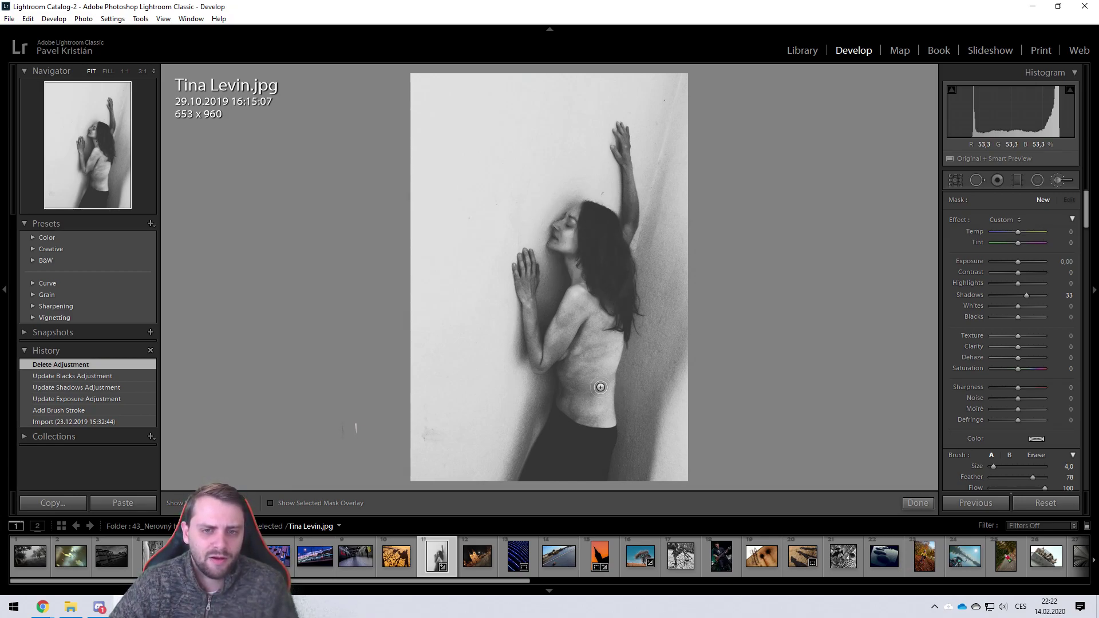
- Compare the desert photo of camel shadows with the photo of people's shadows on the grass
click(411, 570)
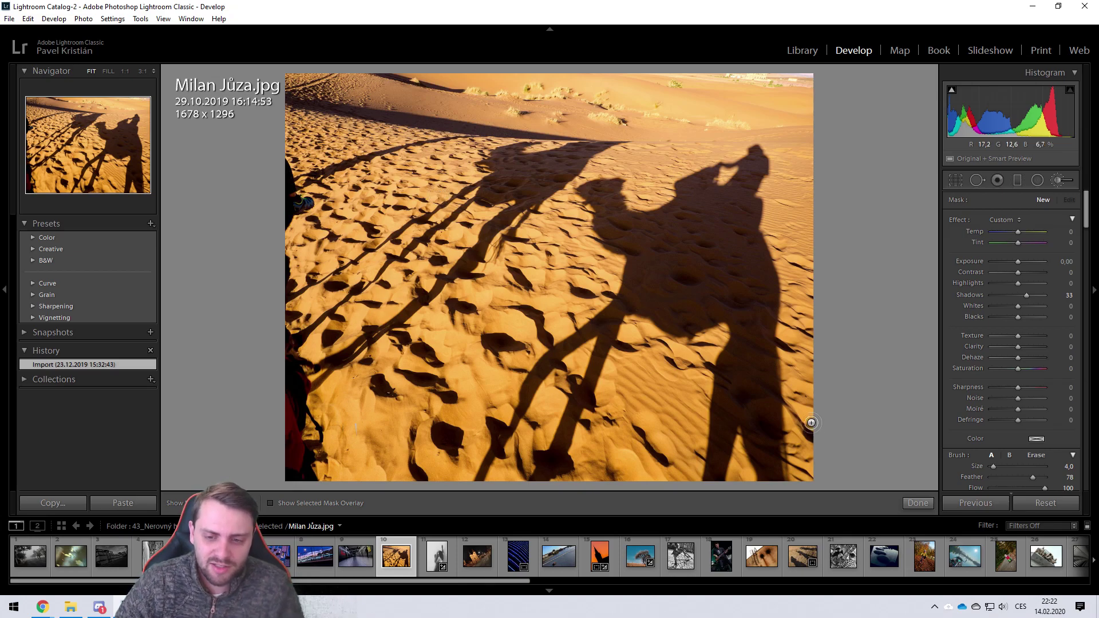
click(795, 564)
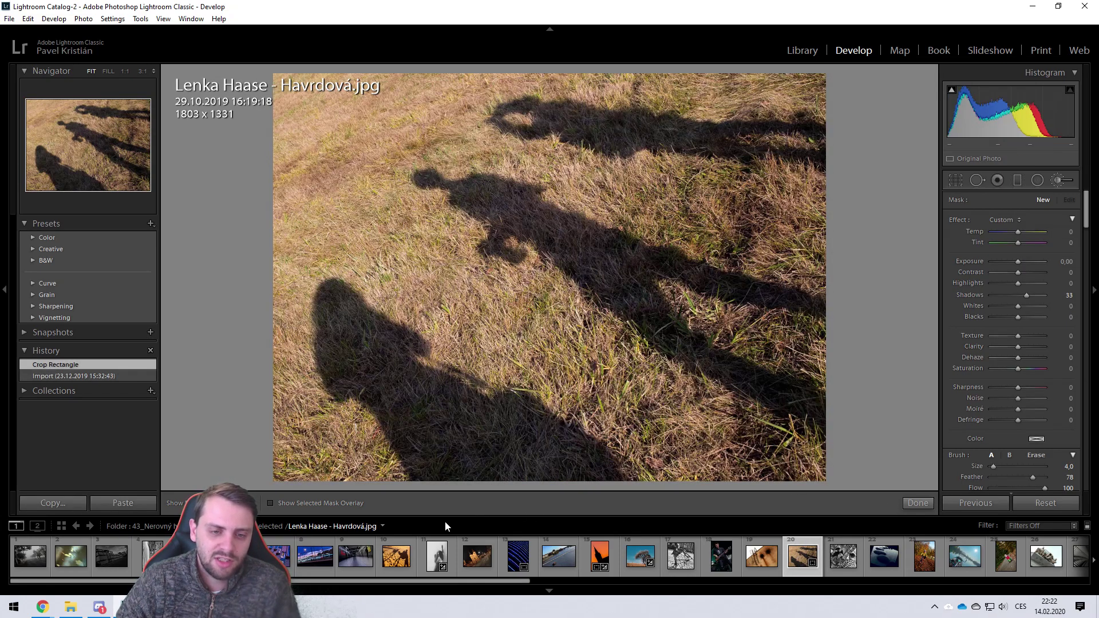
click(403, 570)
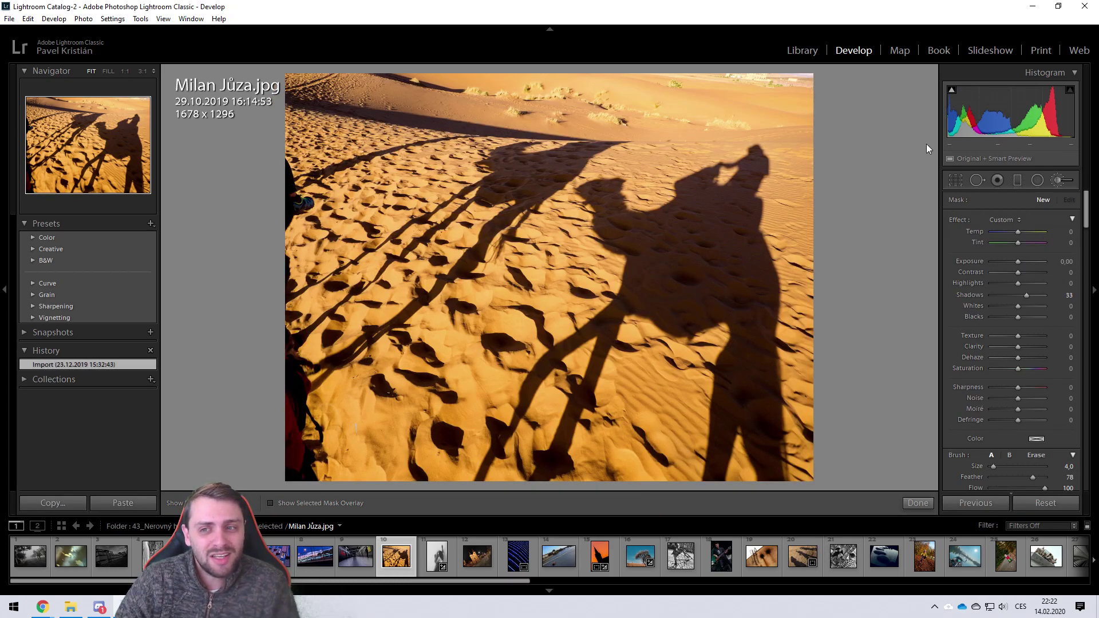
- Crop the camel shadow photo to 1638 x 1249, trimming its upper edge and right side
click(956, 180)
drag(811, 74, 805, 82)
key(Return)
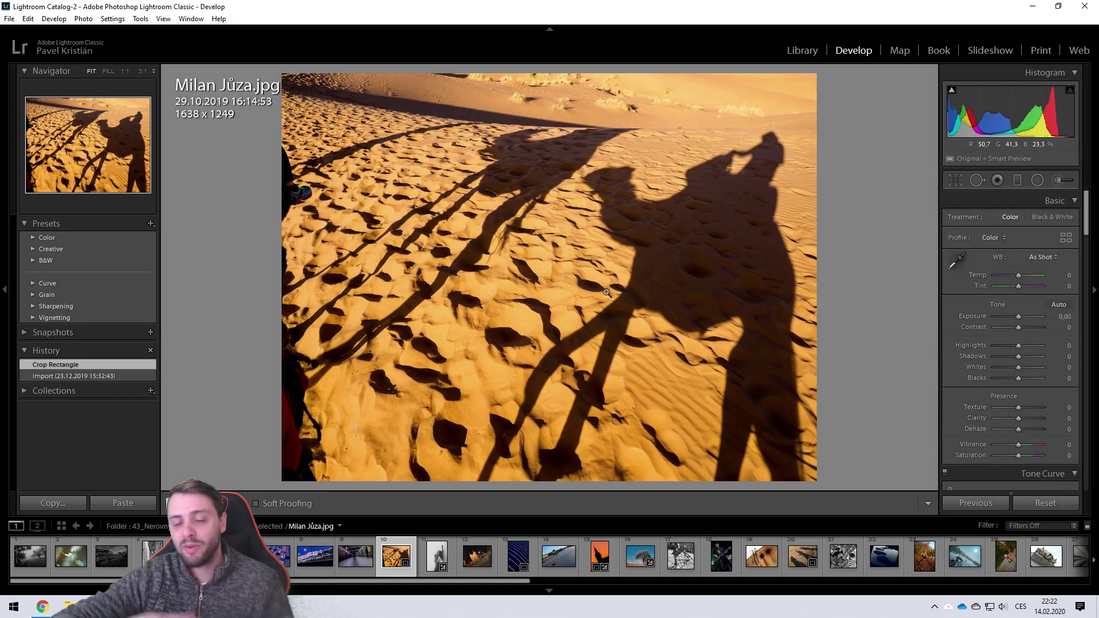
- Try rotating the station underpass photo by -2.39° and cropping it to 1884 x 1071, and revert to the imported version
click(360, 569)
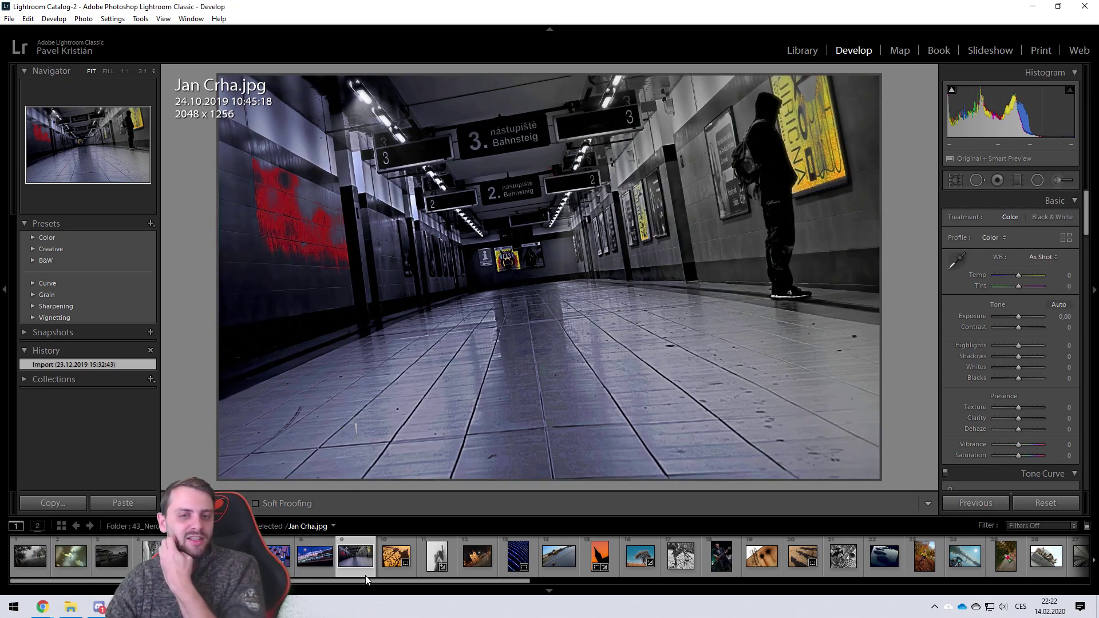
click(962, 182)
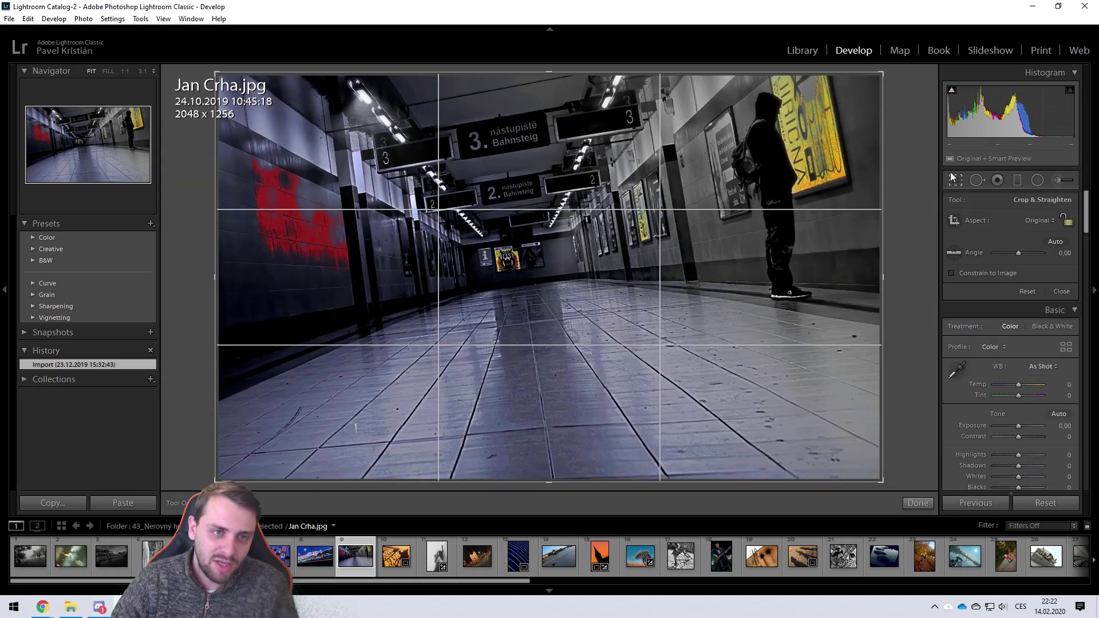
drag(878, 108, 885, 65)
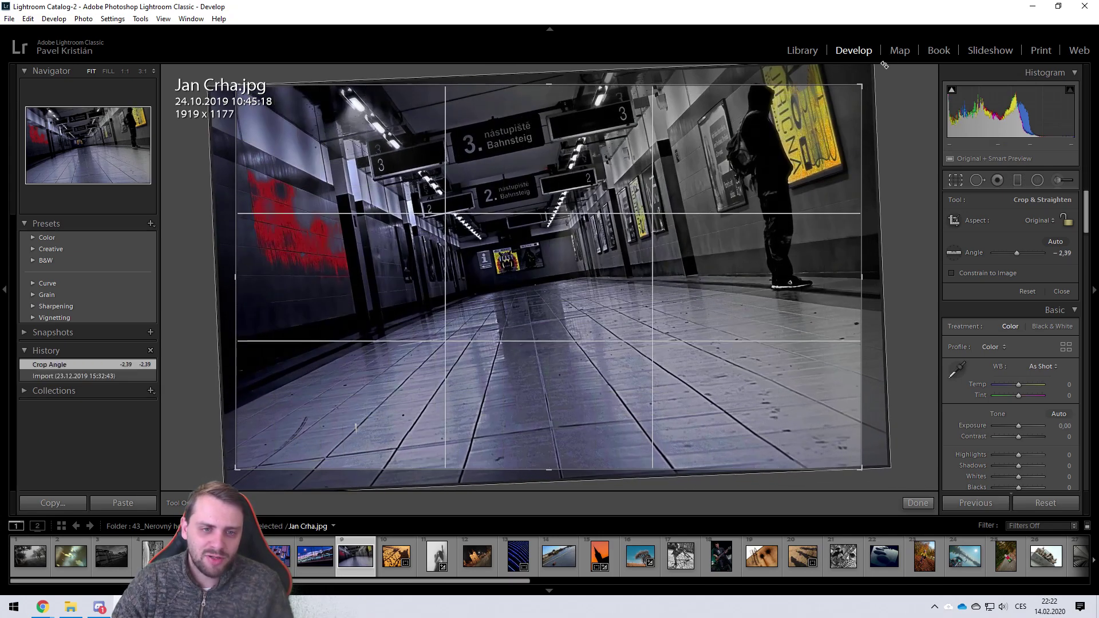
drag(241, 462, 247, 453)
key(Return)
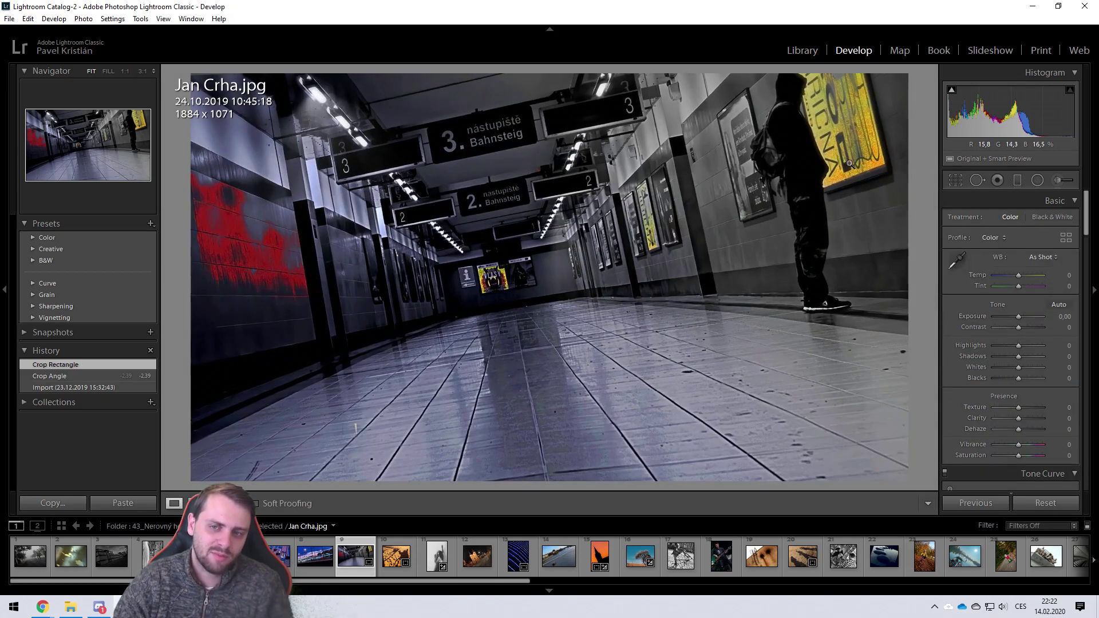
click(81, 387)
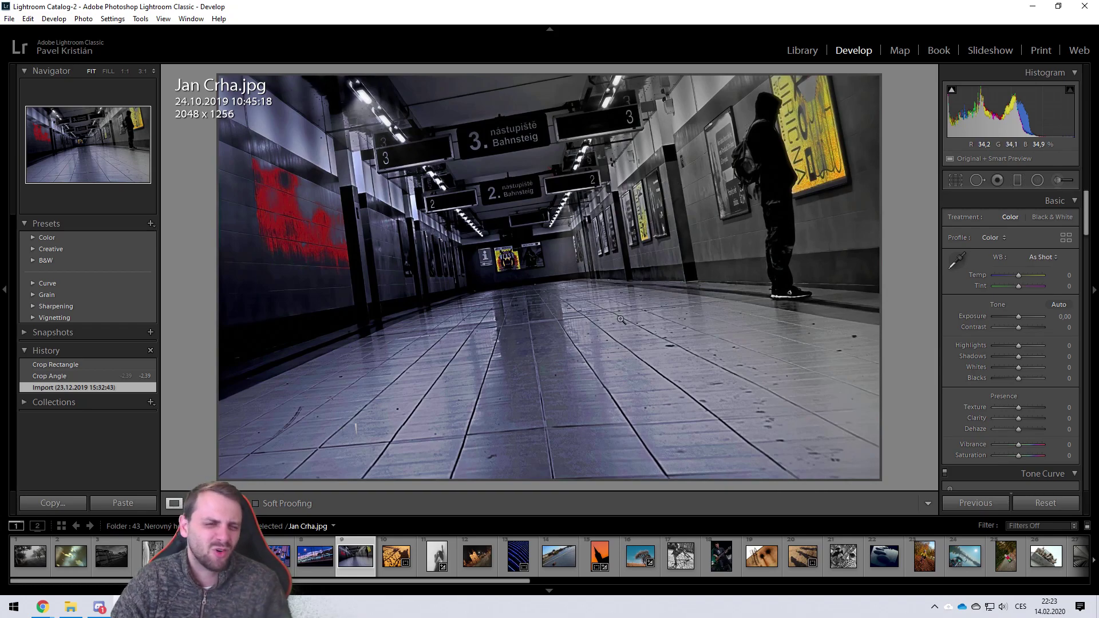
- Try straightening the dusk train station photo at an angle of 10.50° and cropping it to 1273 x 936
click(325, 571)
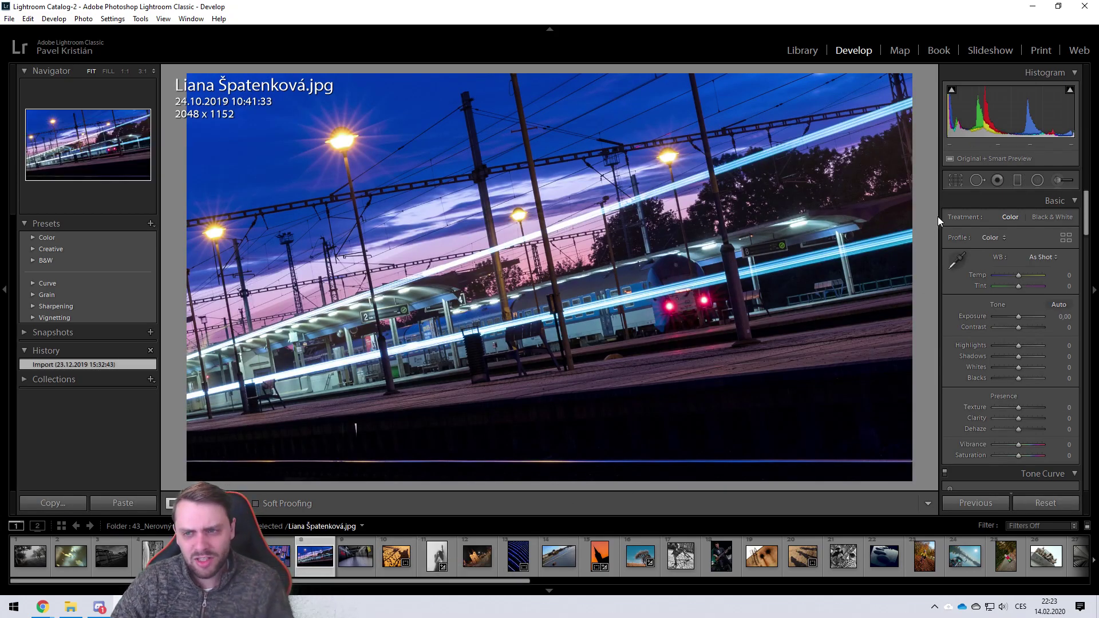
click(956, 182)
drag(921, 81, 929, 137)
drag(831, 123, 783, 79)
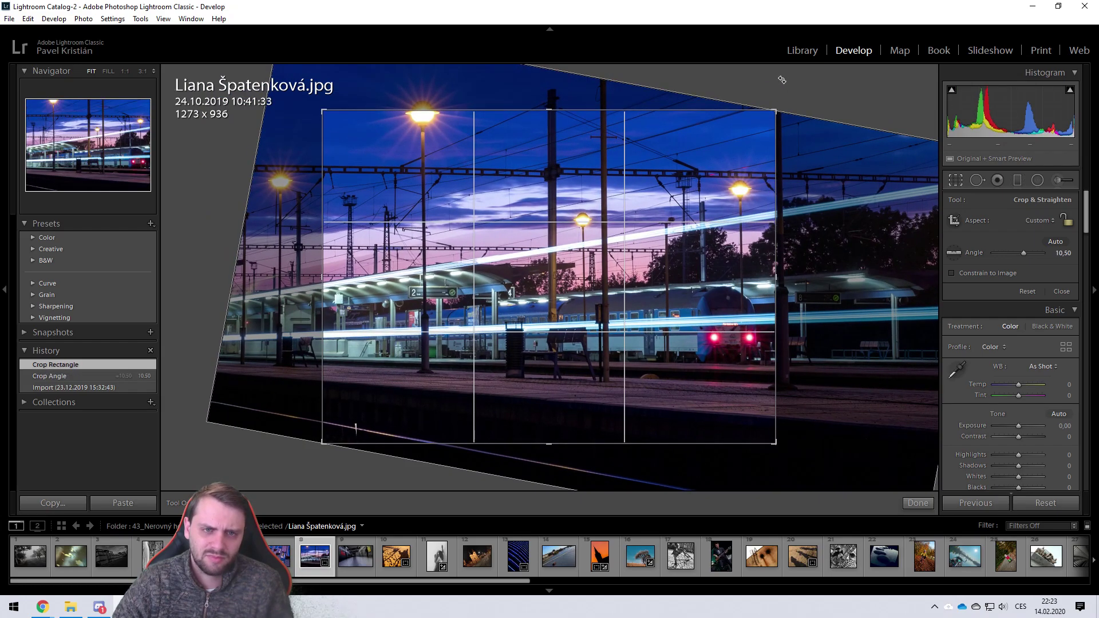
key(Return)
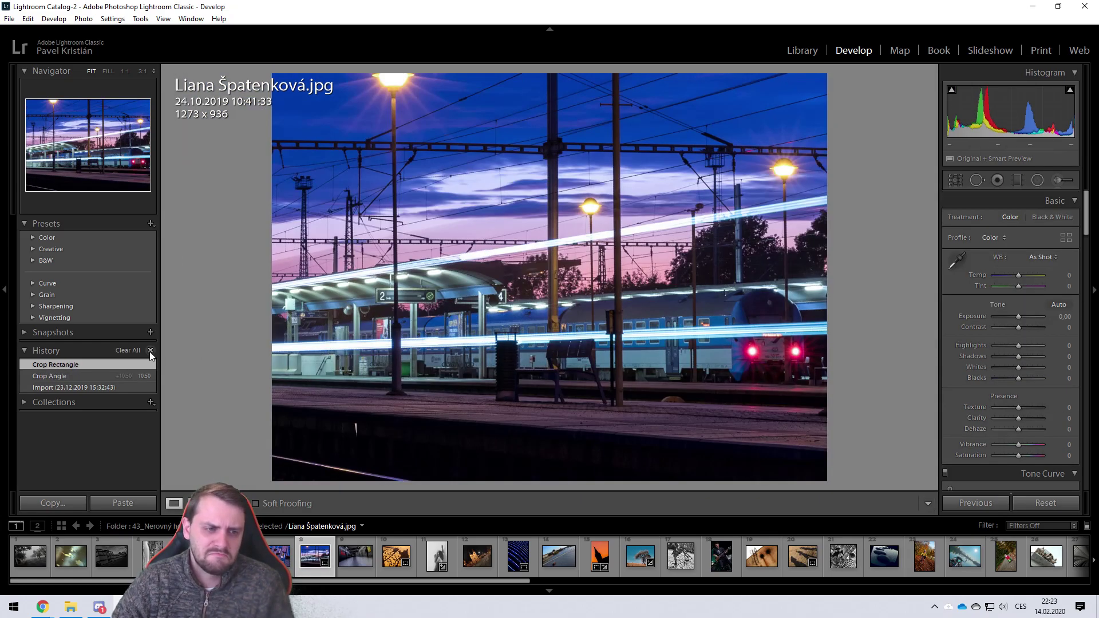
- Compare the straightened train station photo with its imported version and restore the tilted original
click(119, 387)
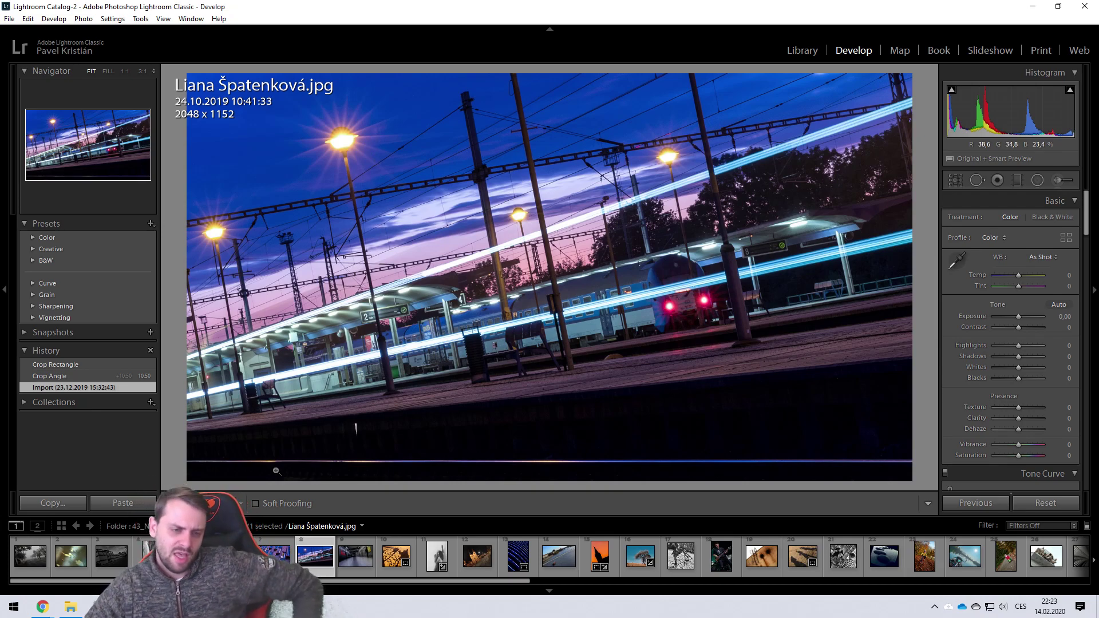
click(94, 368)
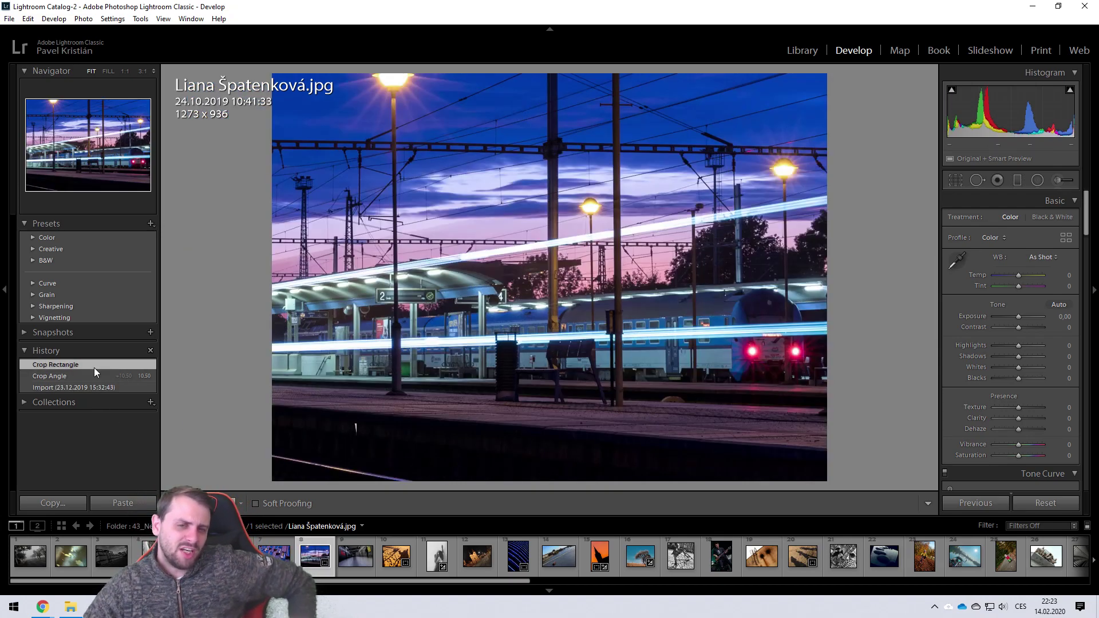
click(102, 387)
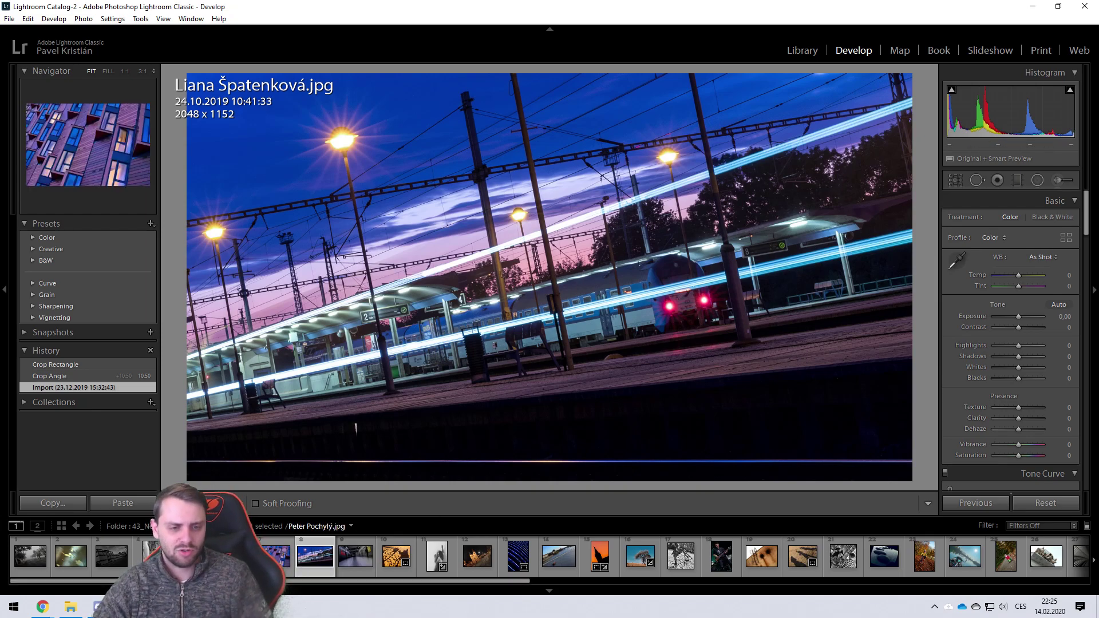
- View the purple facade photo, try straightening the black-and-white tree avenue photo by -18.32°, and revert it to the imported version
click(280, 556)
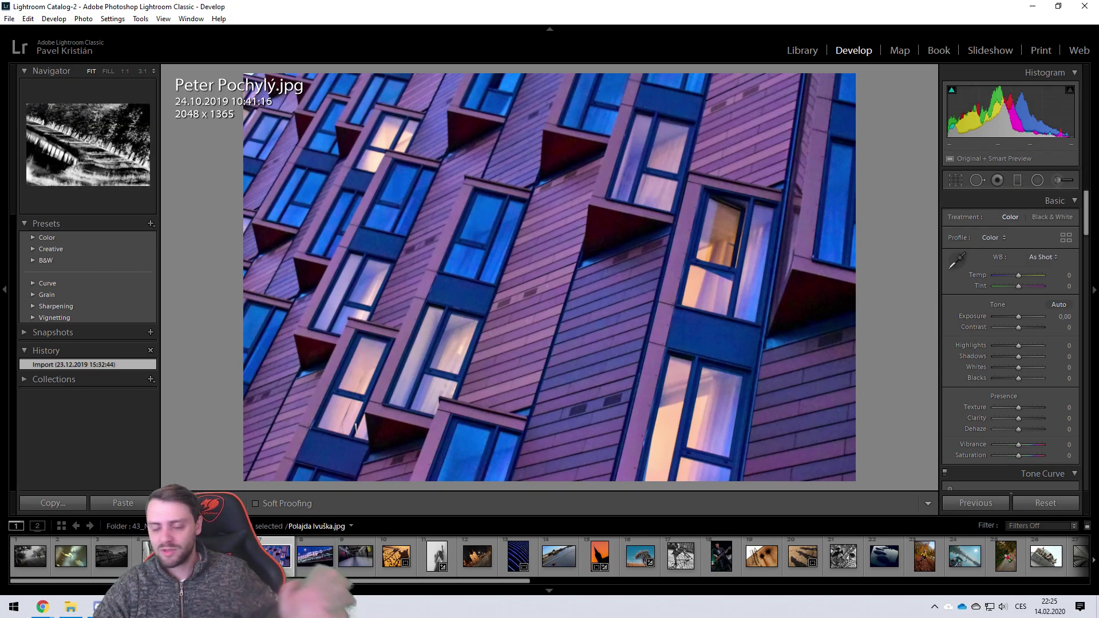
click(193, 555)
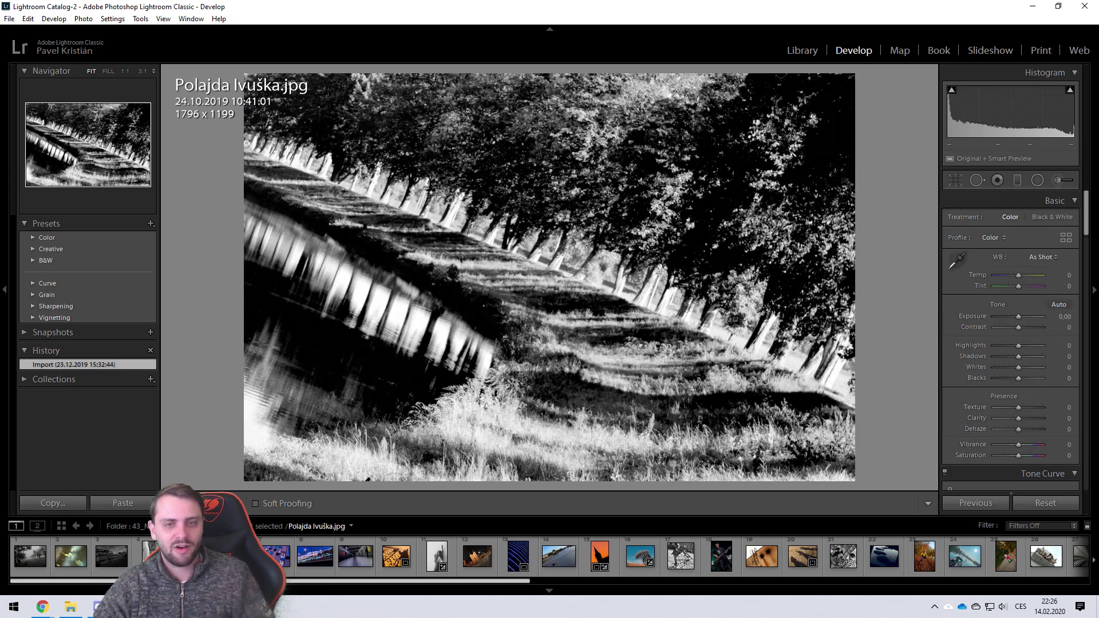
click(959, 180)
drag(921, 158, 833, 5)
key(Return)
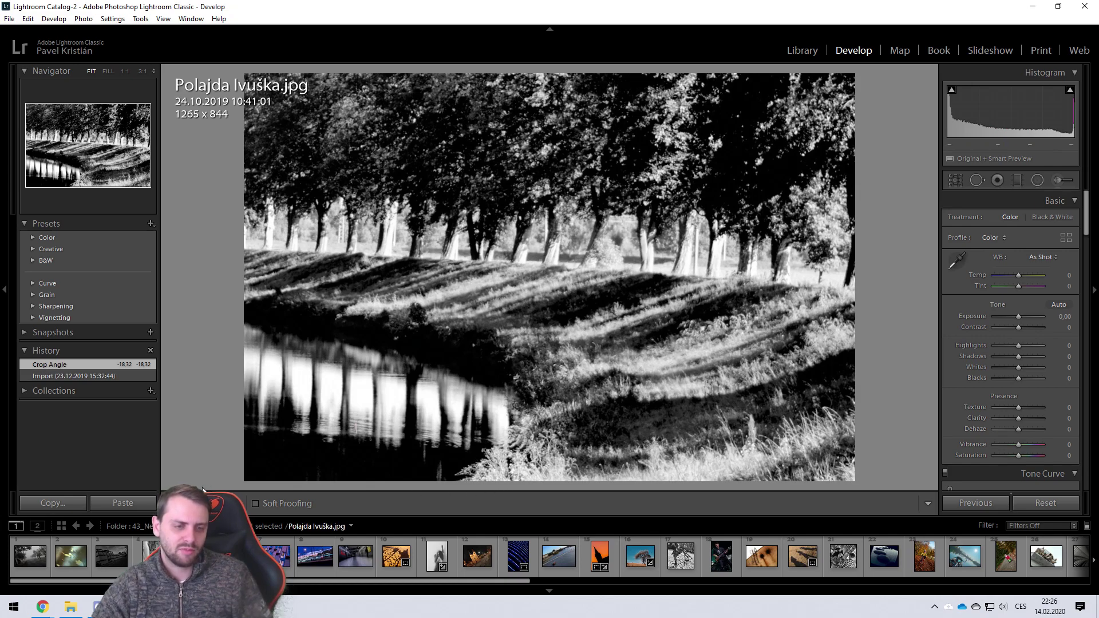
click(81, 375)
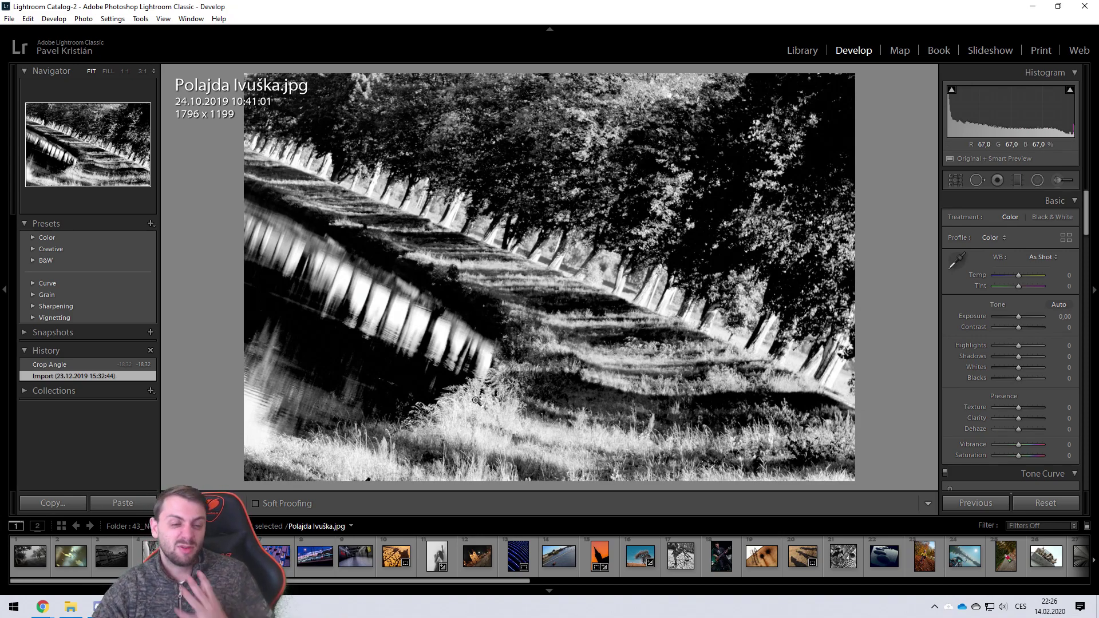
- Compare the brick church photo, the rotated photo of the woman on the pole and the dark tilted building photo
click(162, 557)
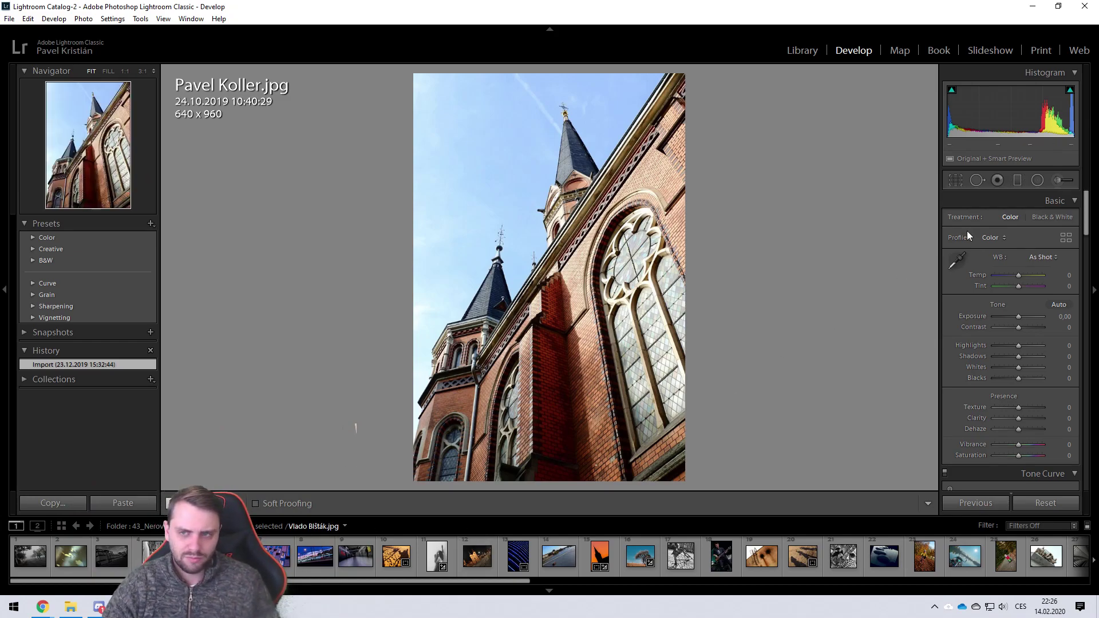
click(152, 554)
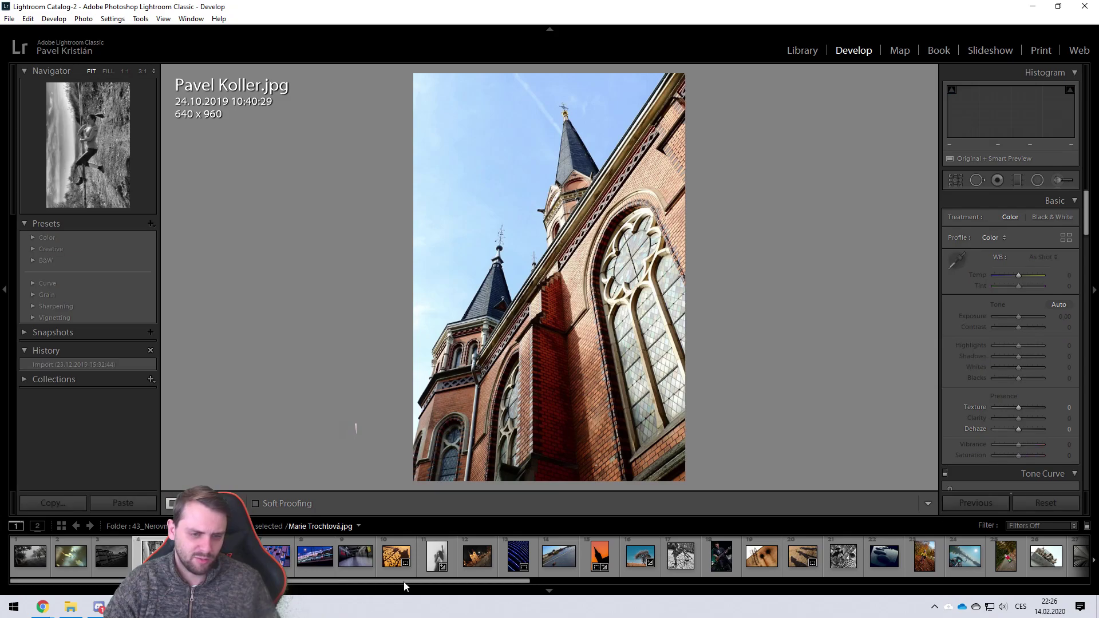
key(Right)
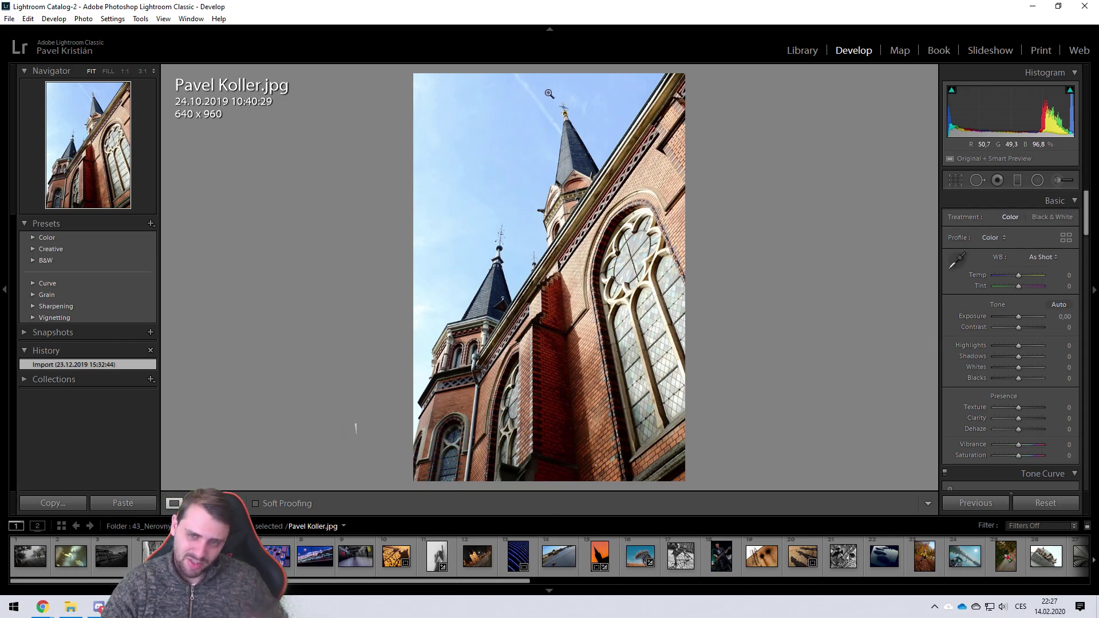
key(Left)
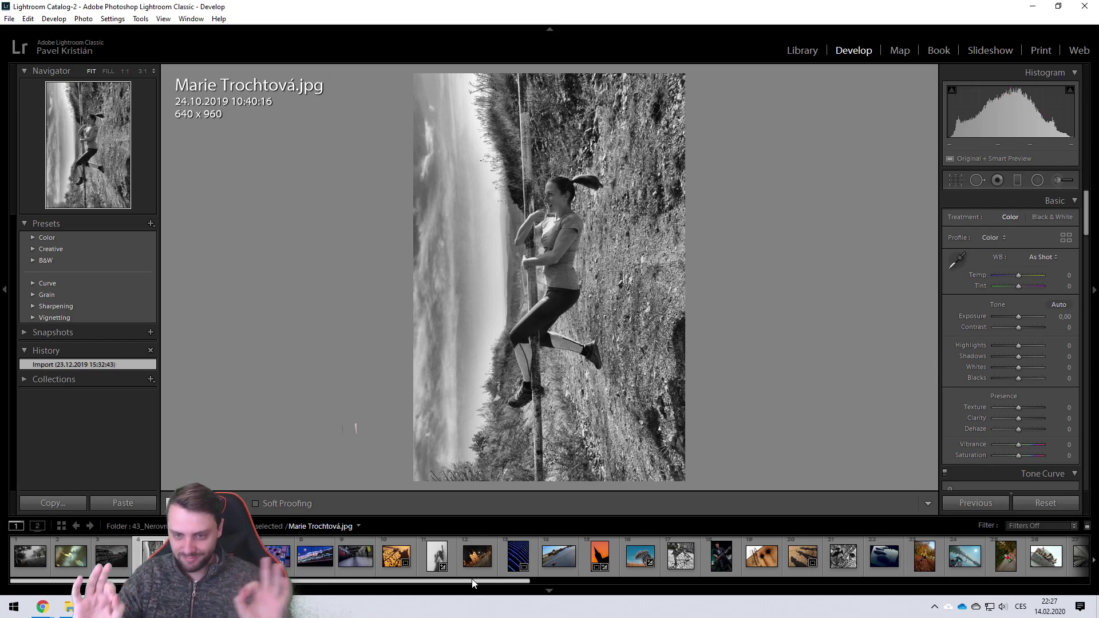
click(122, 572)
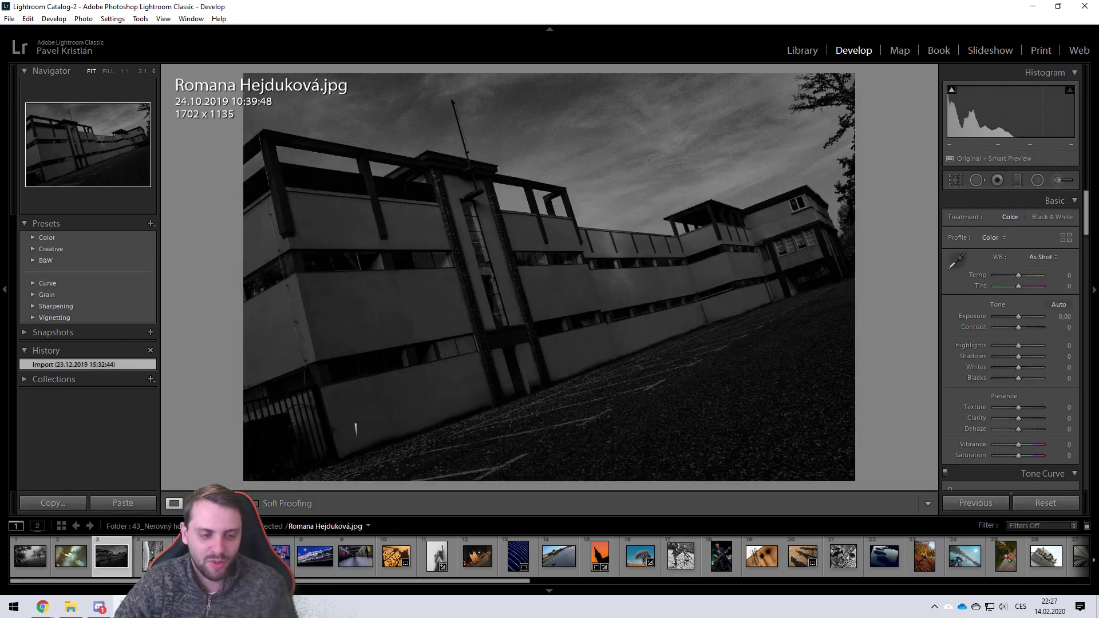
key(Right)
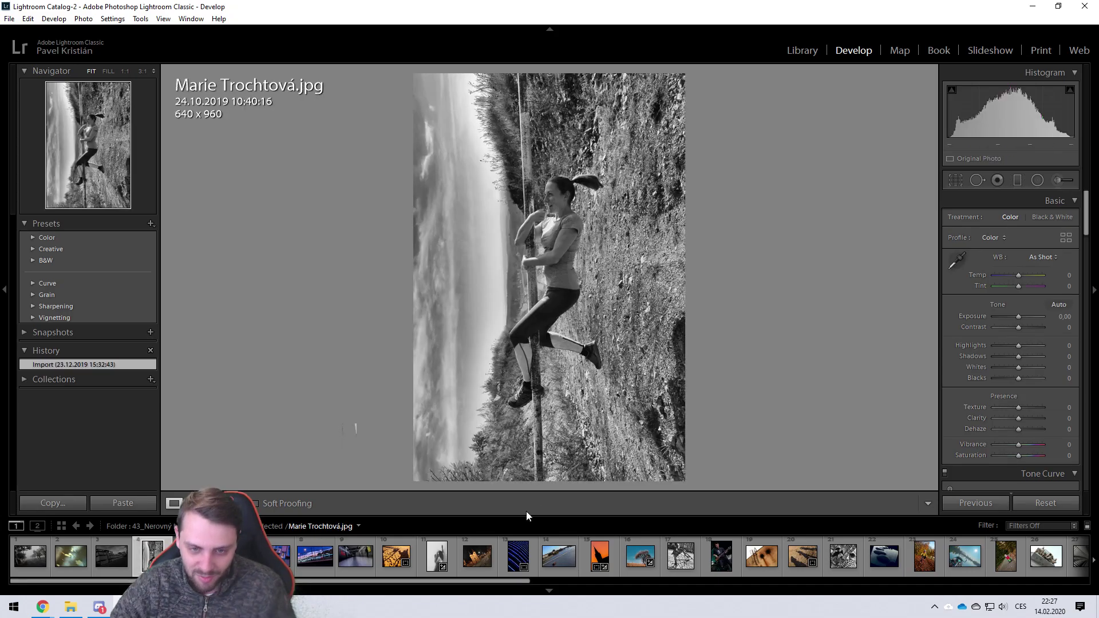
- Brighten the dark tilted building photo with a contrast of +62 and an exposure of +0.95
click(118, 569)
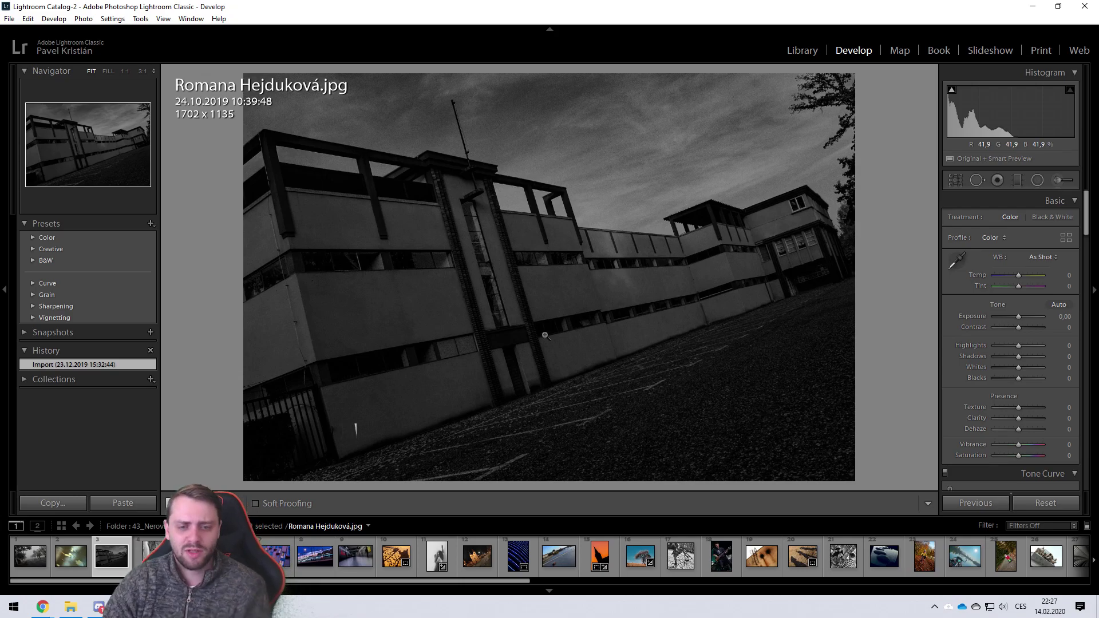
drag(512, 586, 391, 578)
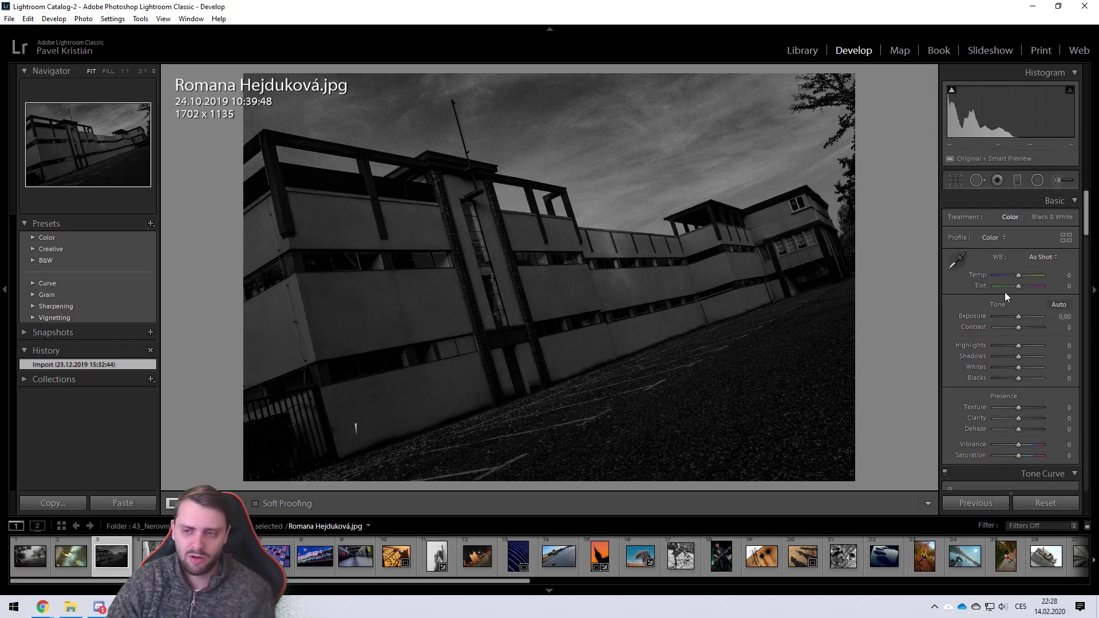
mouse_move(1018, 327)
mouse_down()
mouse_move(1034, 328)
mouse_move(1024, 318)
mouse_up()
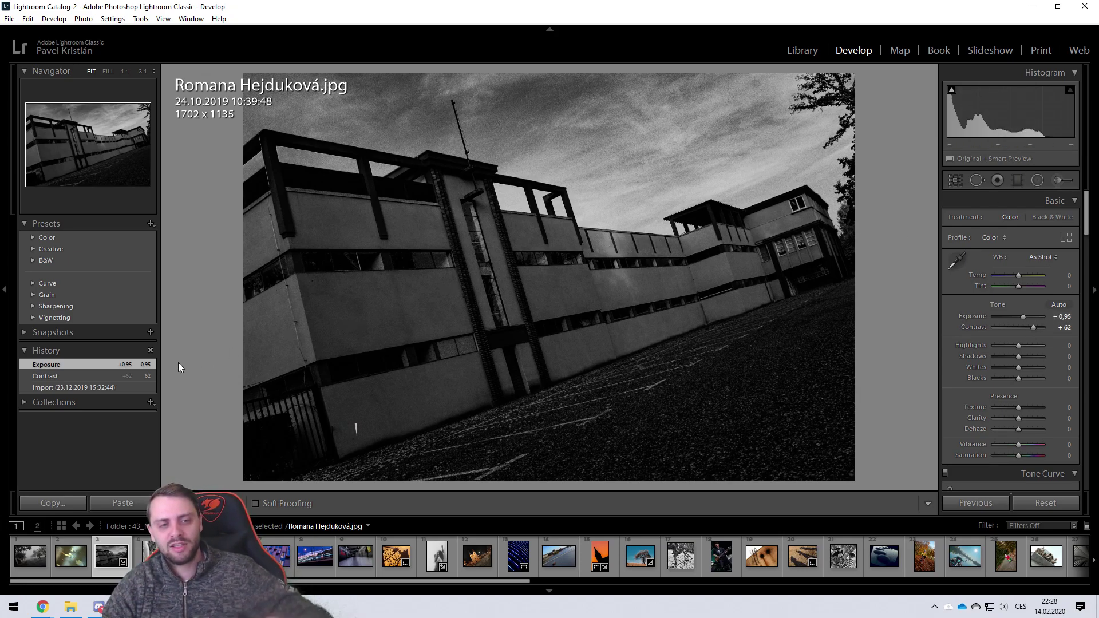
- Compare the brightened building photo with its imported version, and set the exposure to +0.24 and the contrast to +24
click(131, 388)
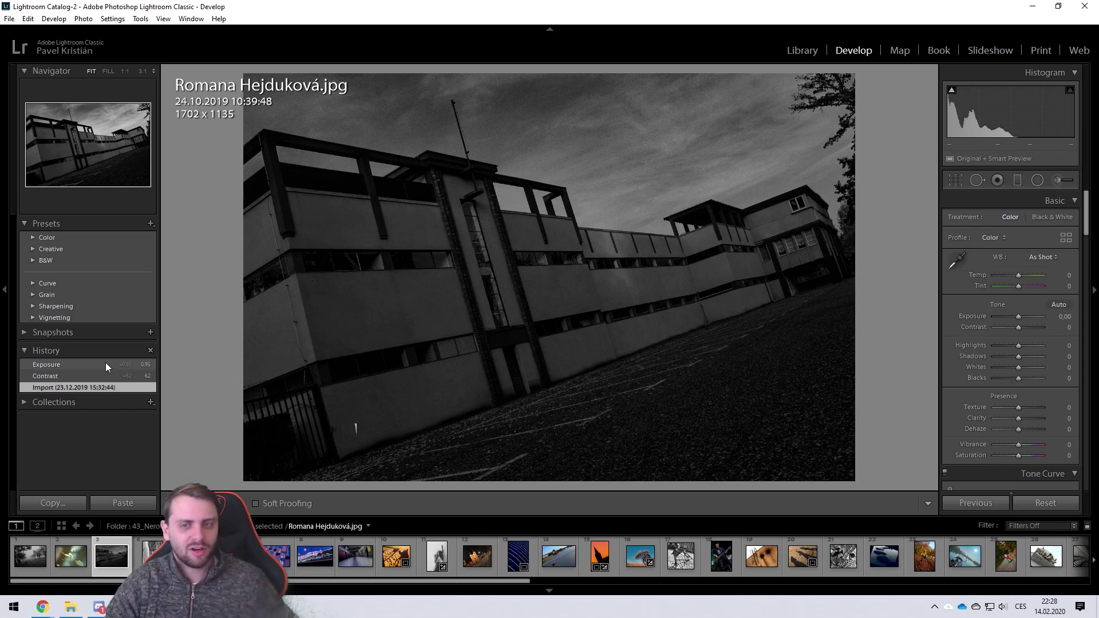
click(106, 366)
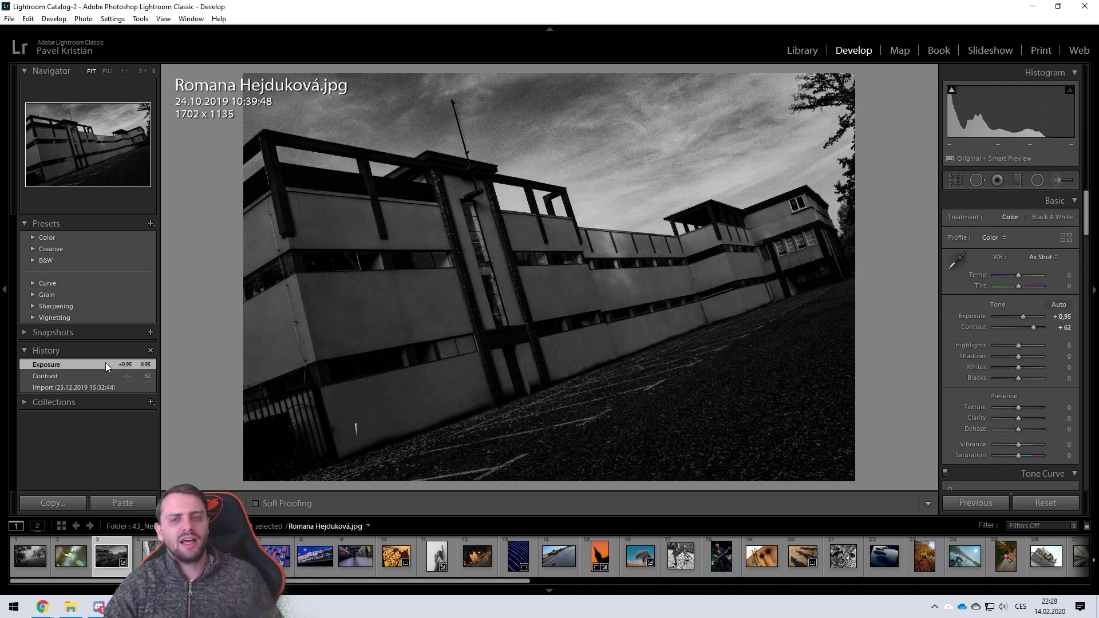
click(110, 385)
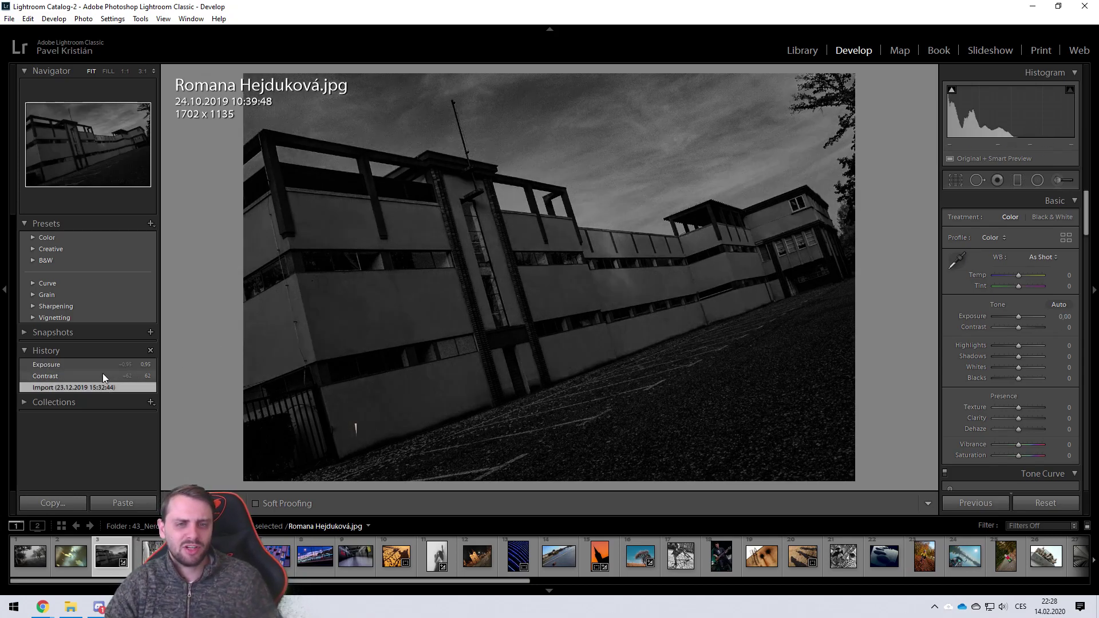
click(105, 365)
mouse_move(1030, 329)
mouse_down()
mouse_move(1025, 316)
mouse_move(1023, 327)
mouse_up()
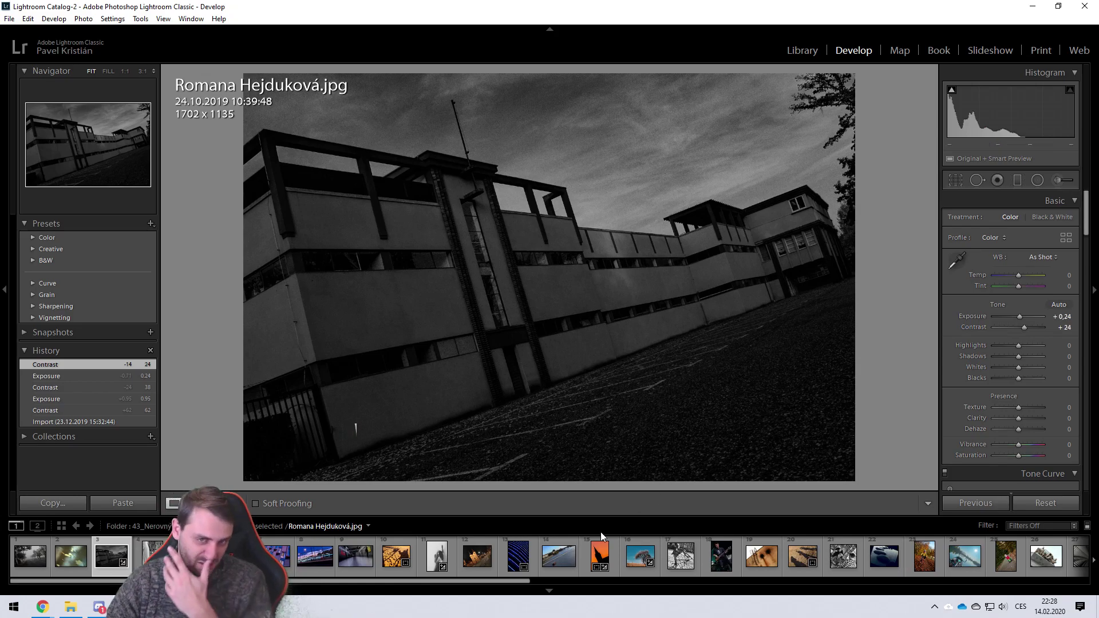
- View the photo of leaves floating on water and the foggy tree-lined road photo
click(70, 555)
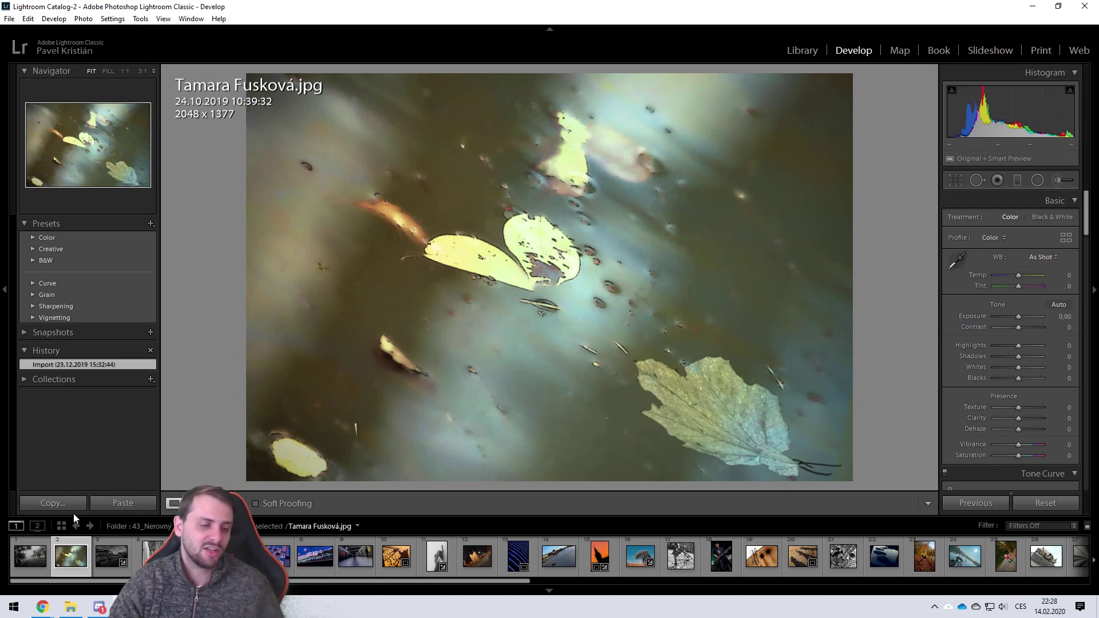
click(41, 572)
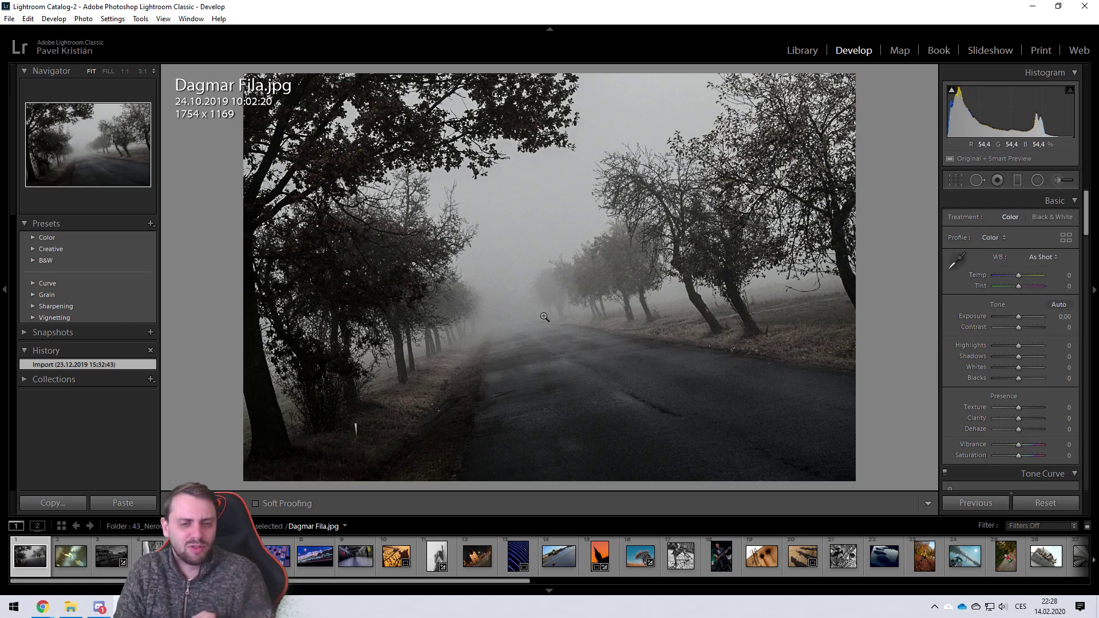
- Try straightening the foggy road photo at an angle of 11.98° and restore its imported version
click(966, 182)
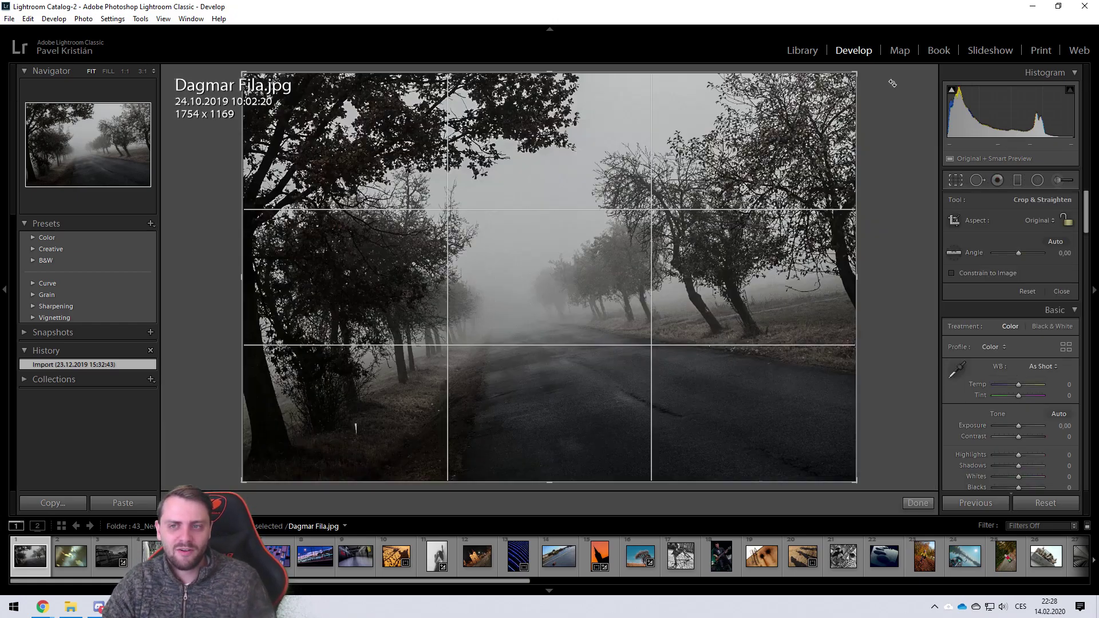
drag(887, 79, 960, 140)
key(Return)
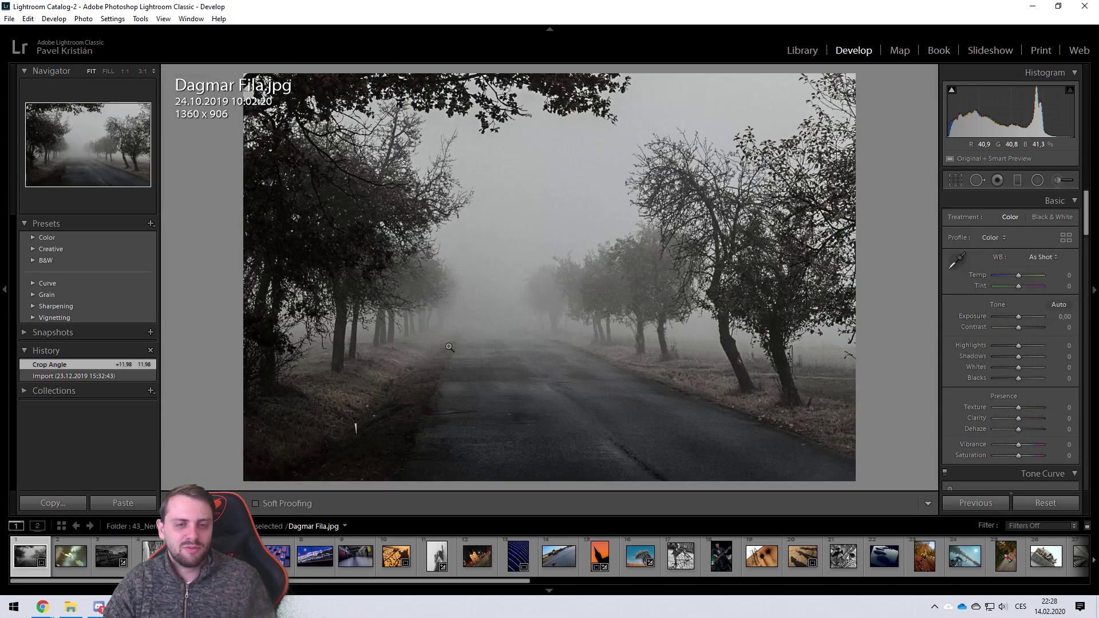
click(136, 378)
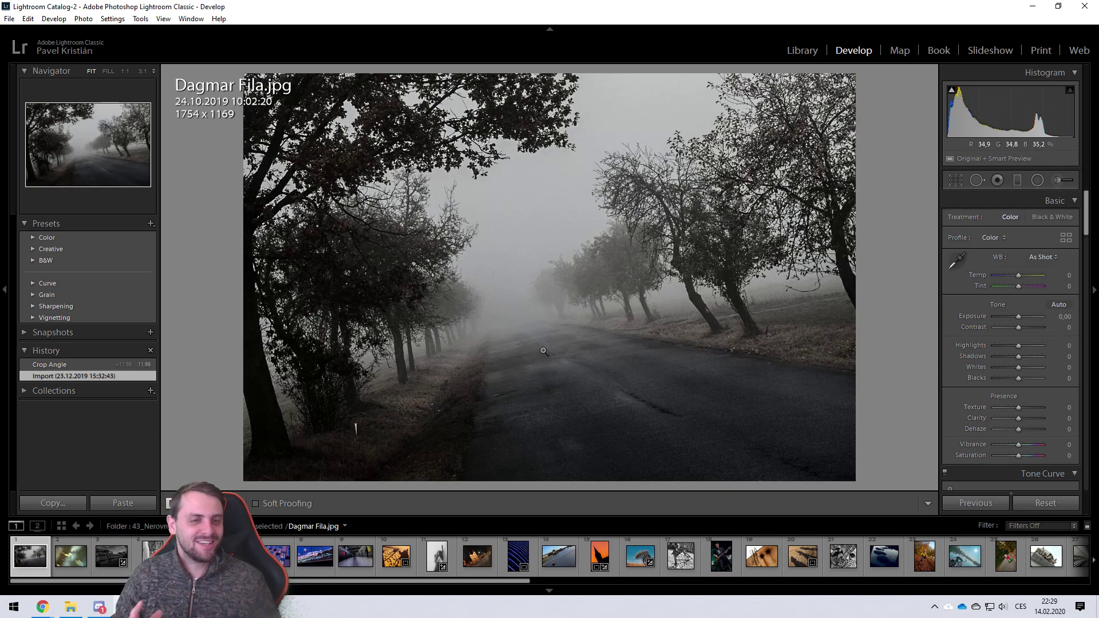